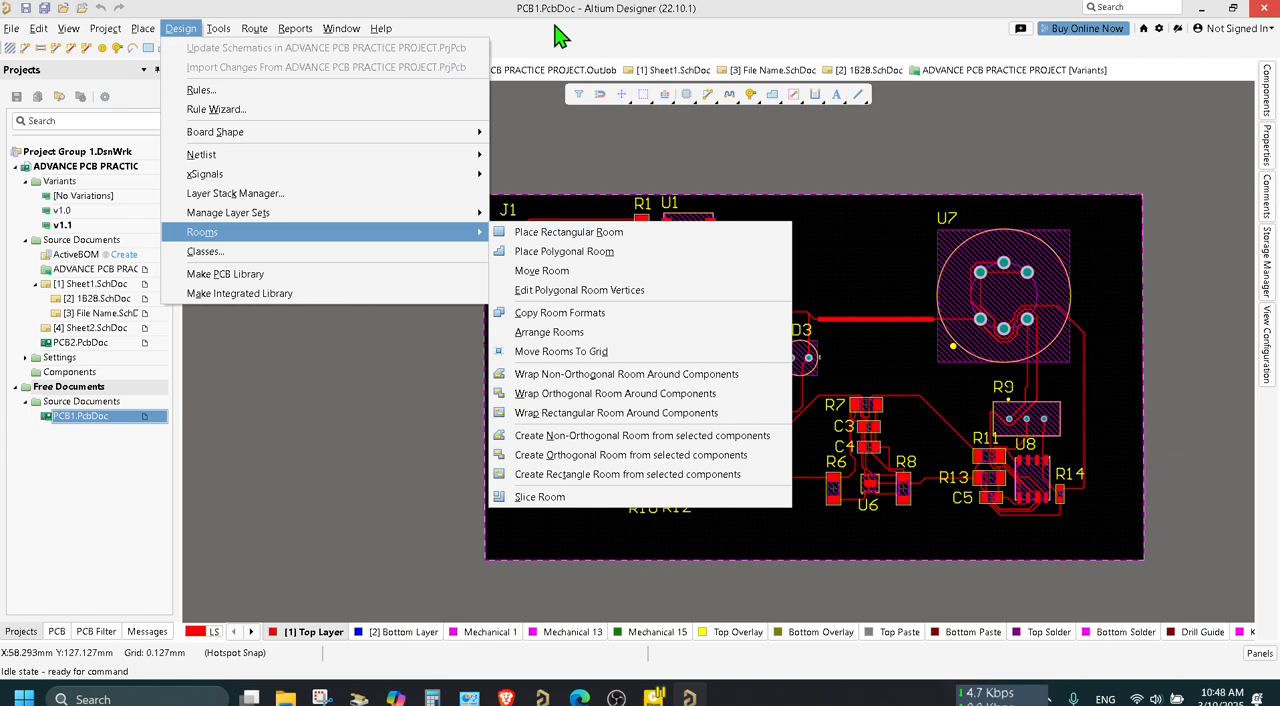
left_click(514, 14)
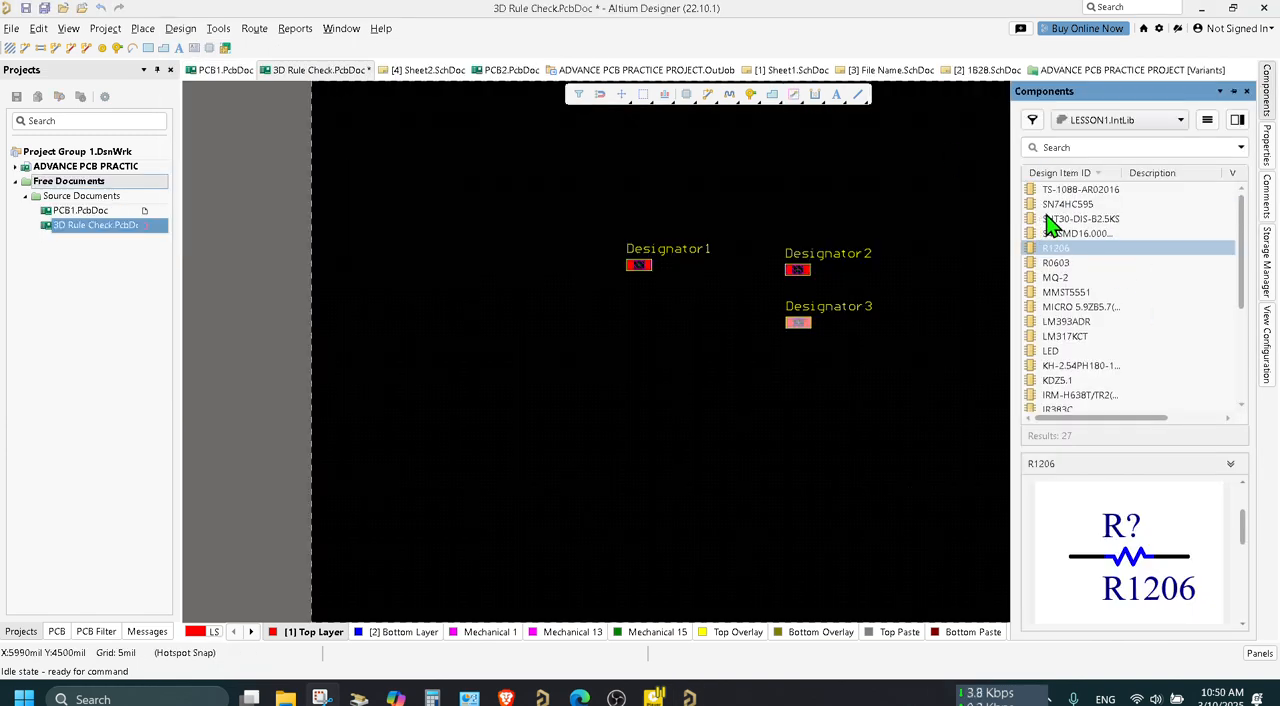
Preview the schematic symbols of the parts in the LESSON1.IntLib library to find a component for the board.
left_click(1052, 219)
left_click(1064, 206)
left_click(1064, 195)
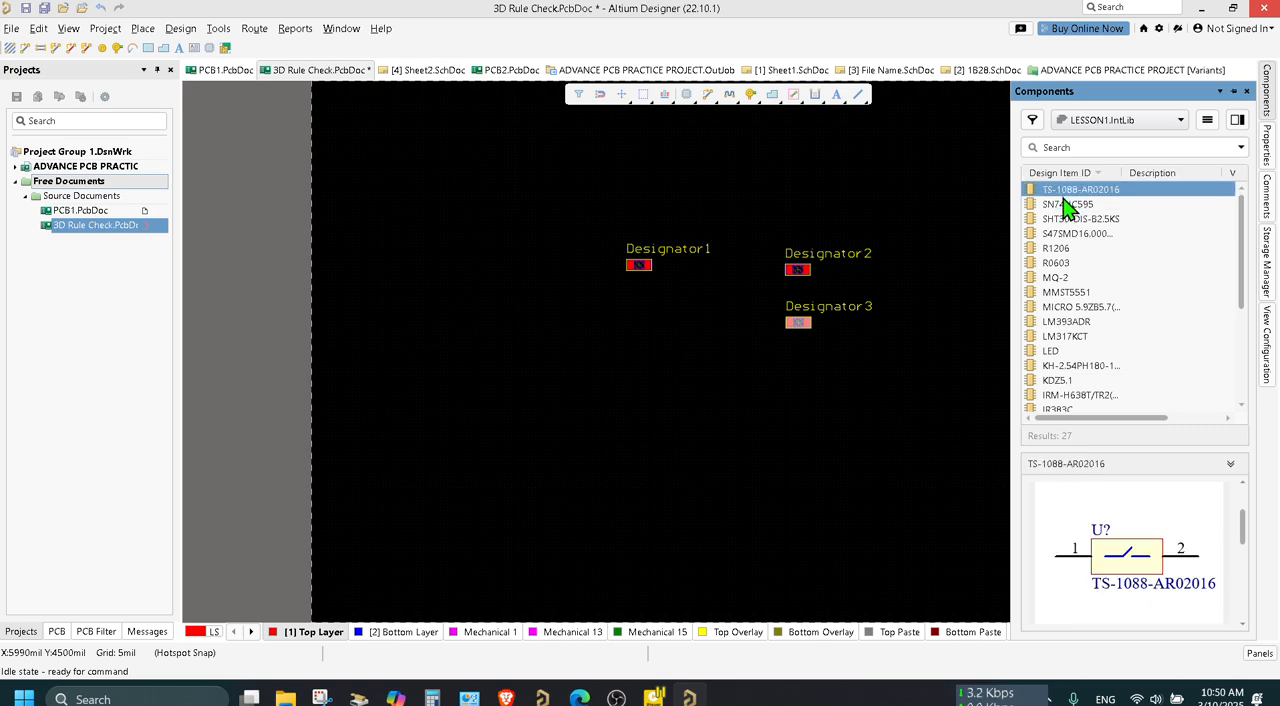
scroll(1113, 350, "down", 4)
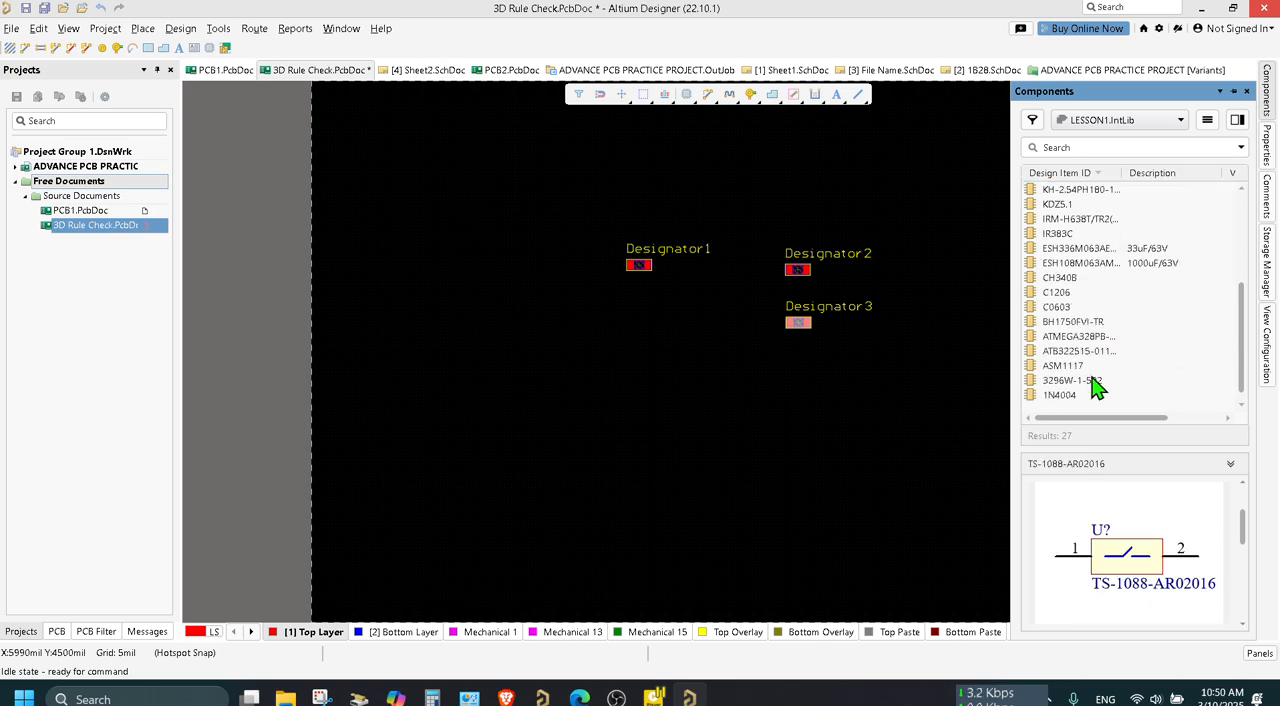
left_click(1073, 380)
left_click(1074, 366)
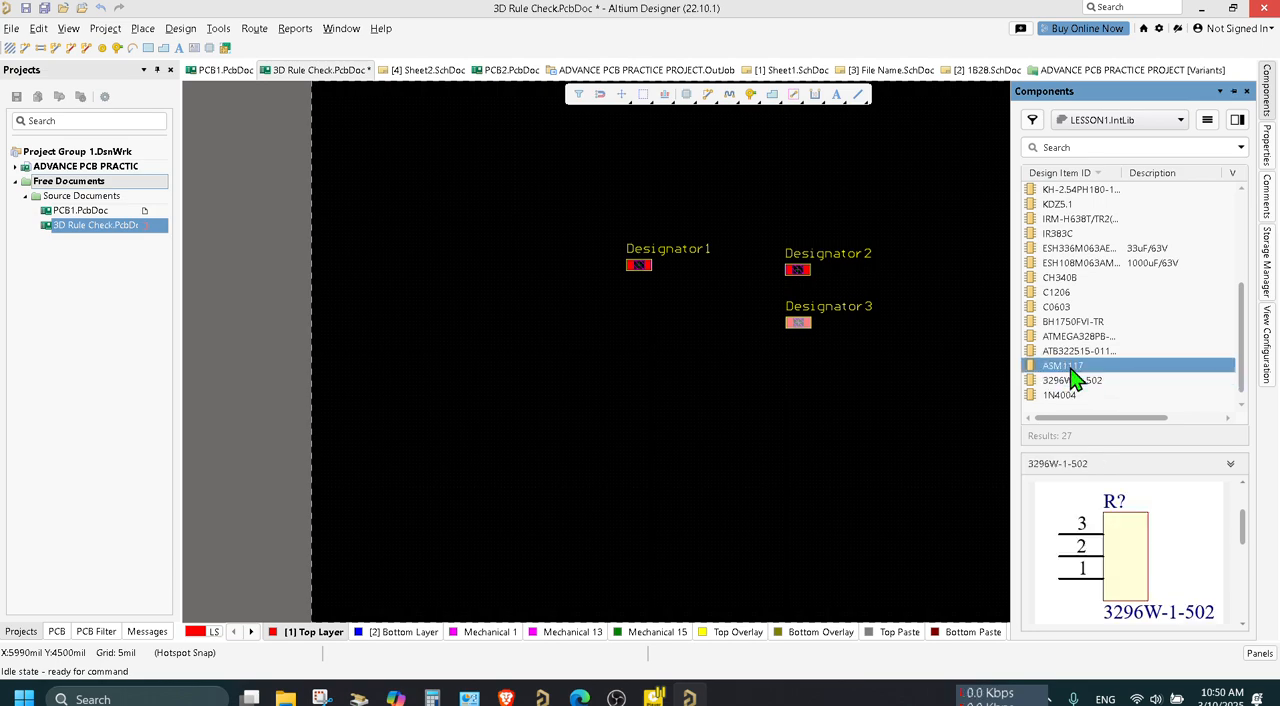
left_click(1074, 351)
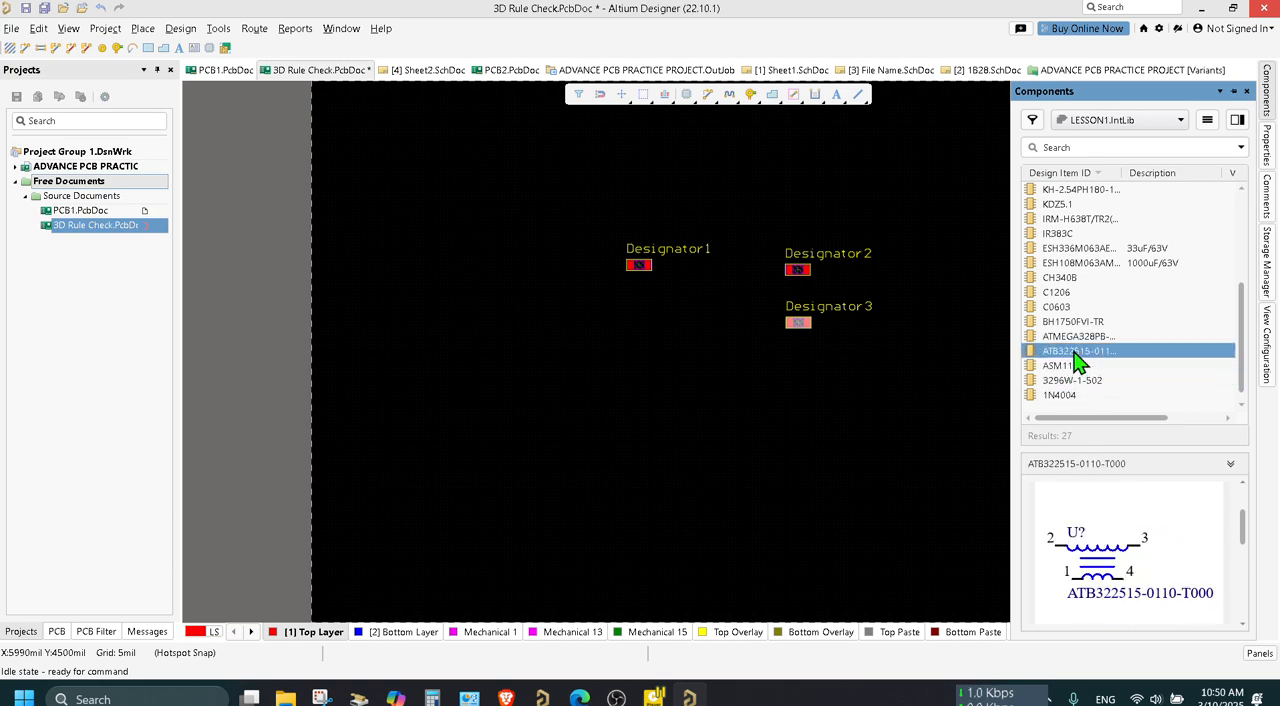
left_click(1075, 338)
left_click(1079, 318)
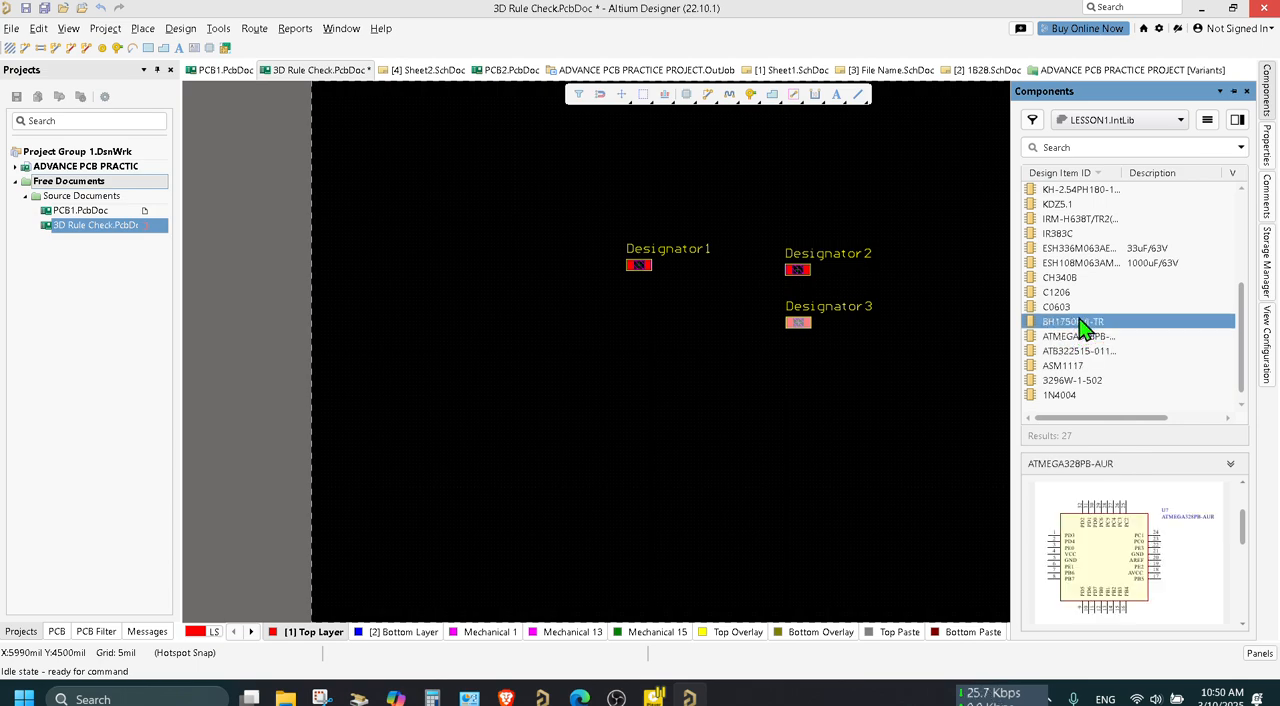
left_click(1065, 305)
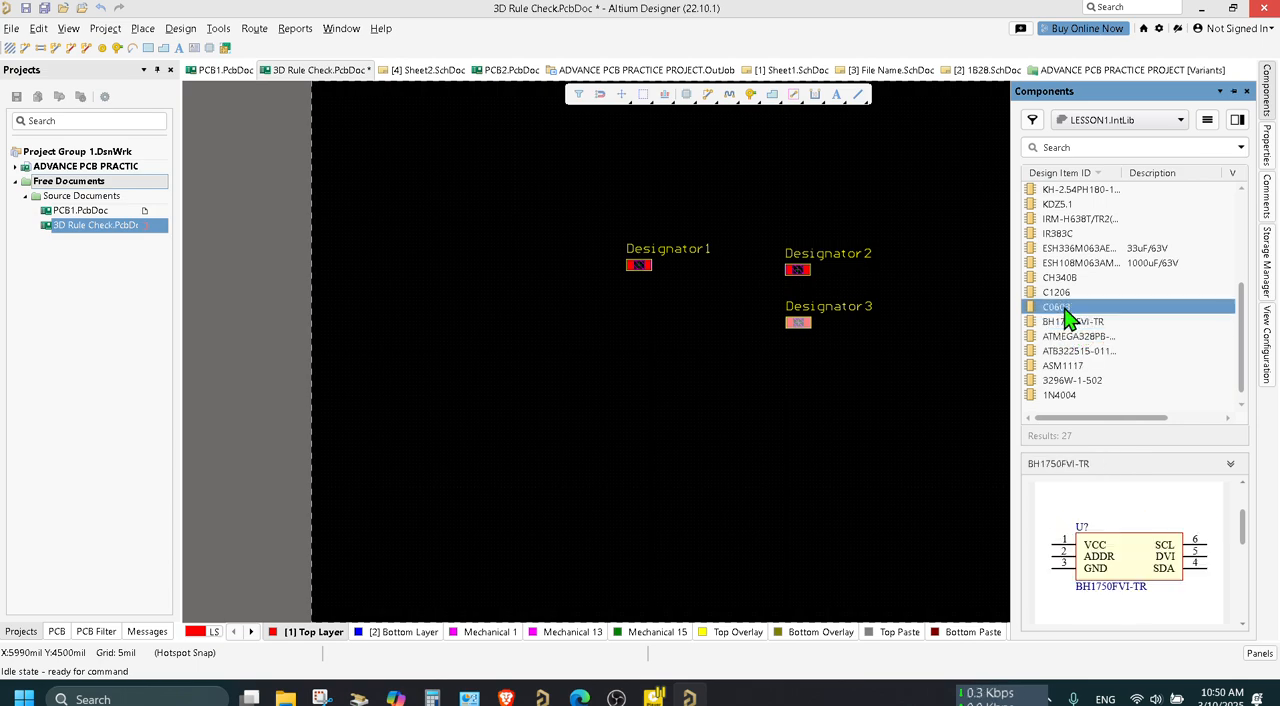
left_click(1066, 293)
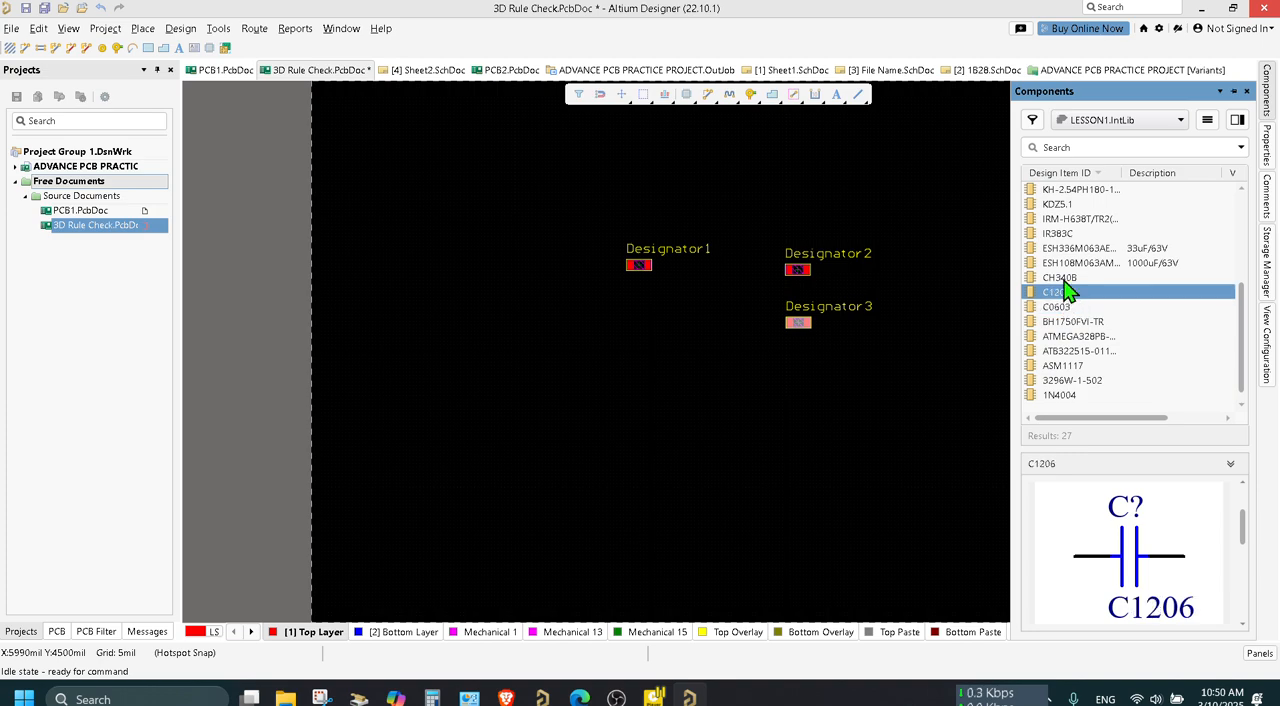
left_click(1068, 279)
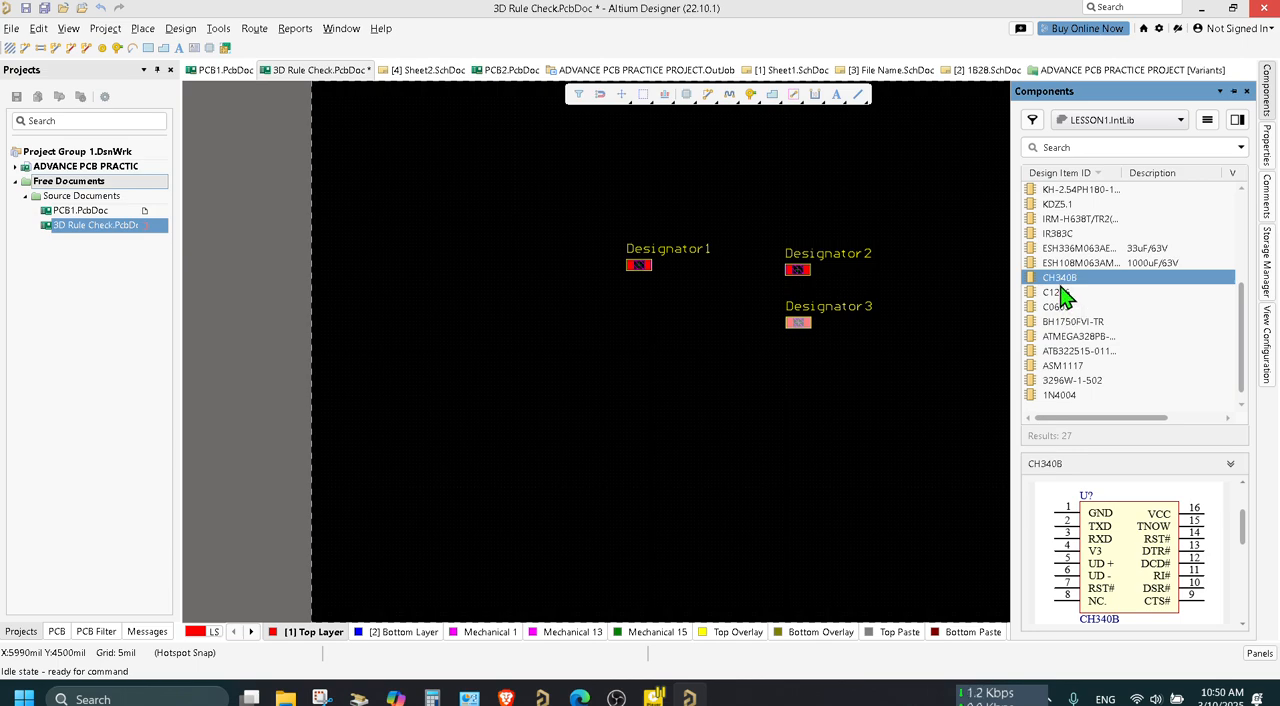
left_click(1066, 263)
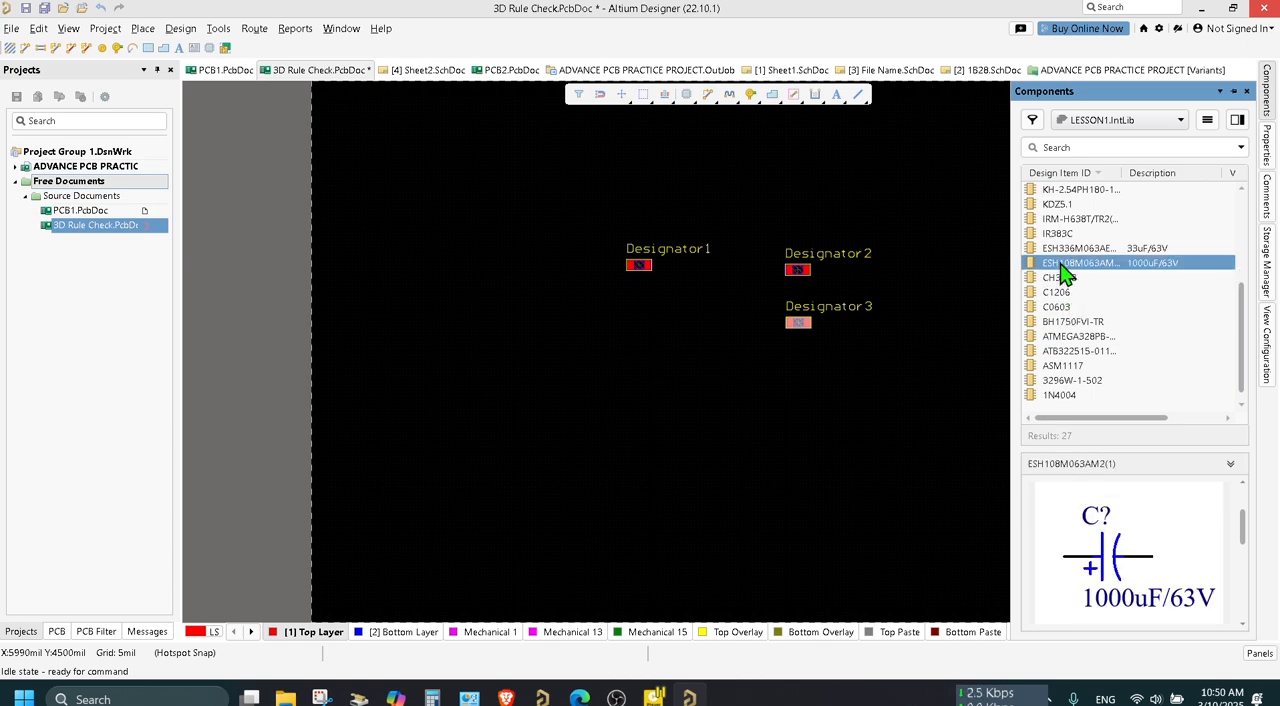
left_click(1066, 249)
left_click(1062, 236)
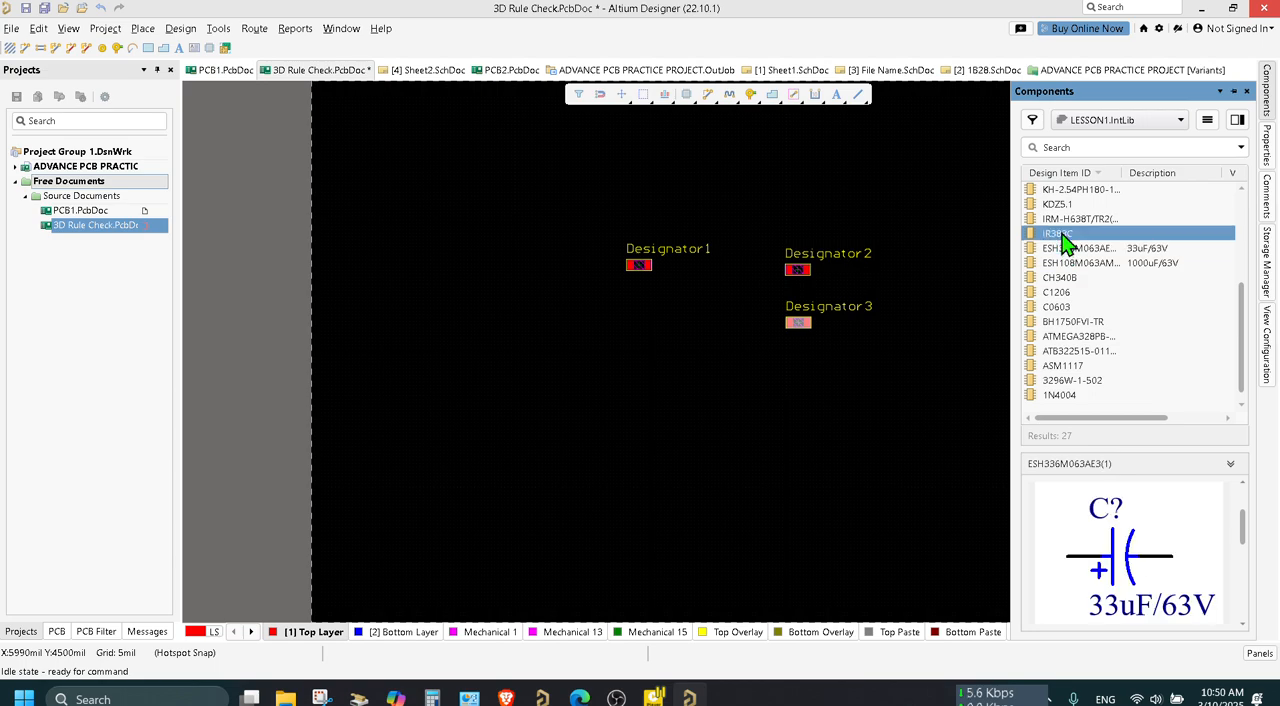
left_click(1059, 209)
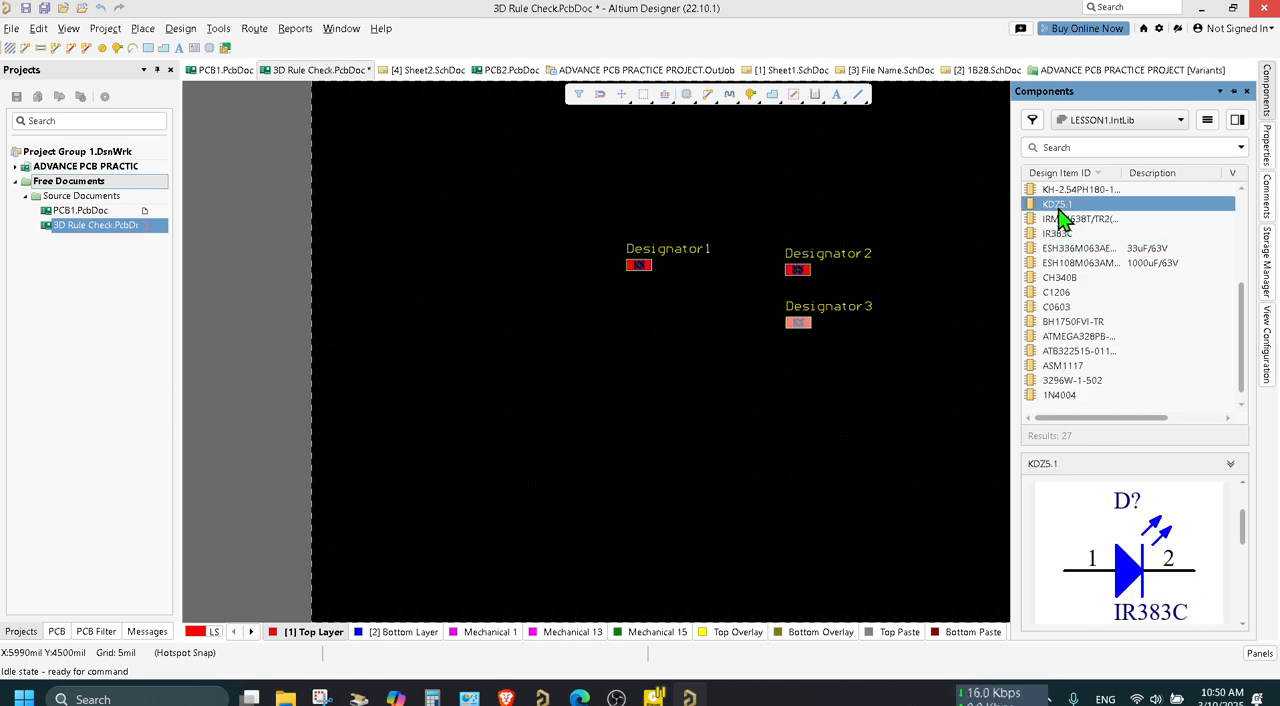
key("Up")
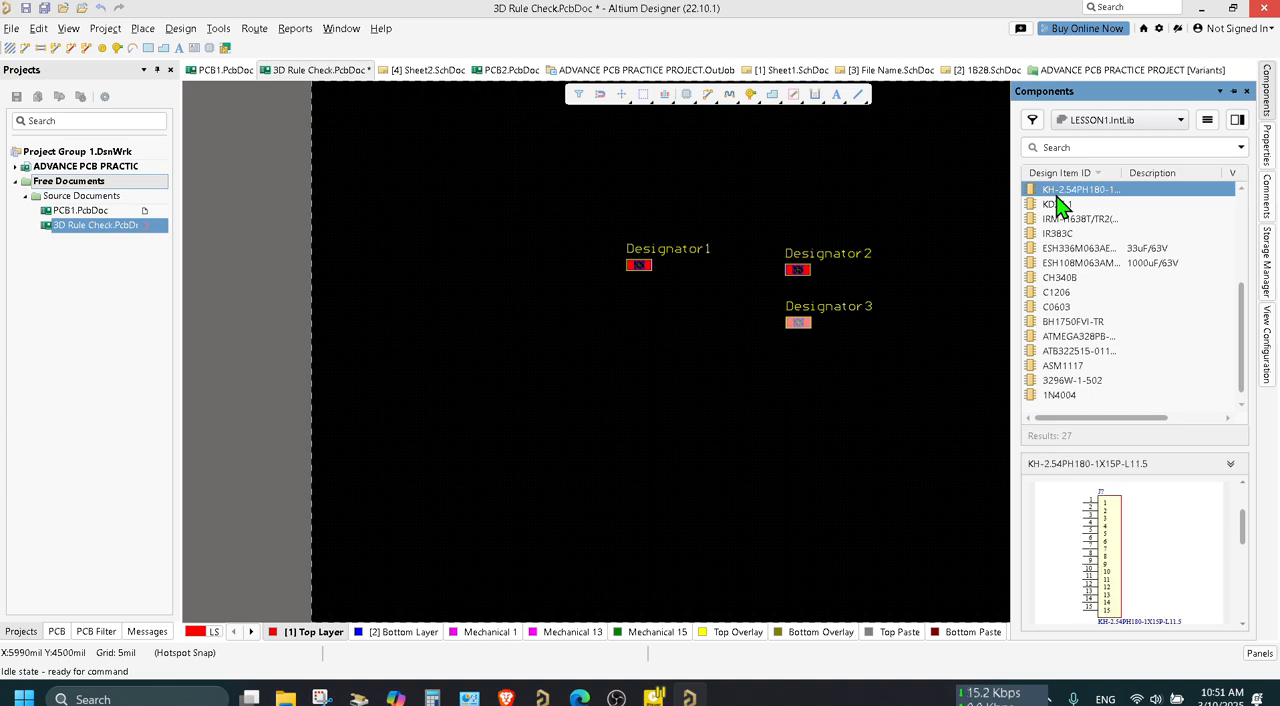
scroll(1062, 215, "up", 2)
left_click(1054, 263)
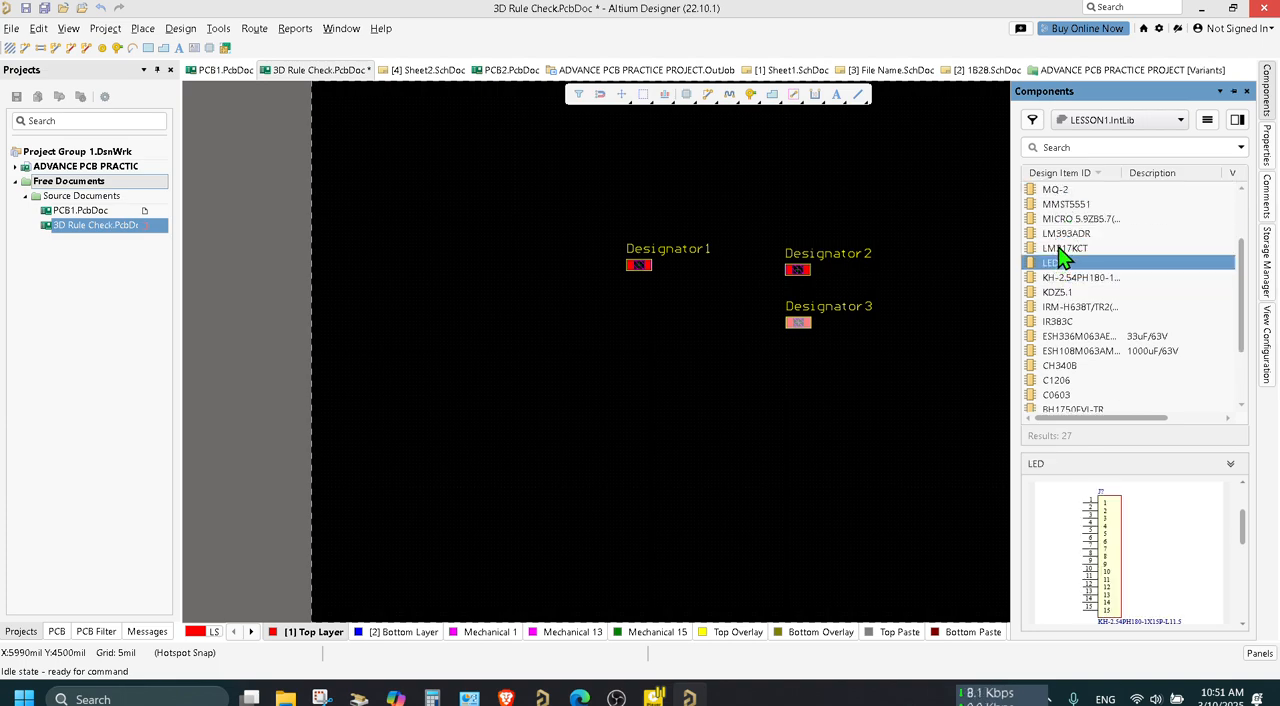
left_click(1059, 248)
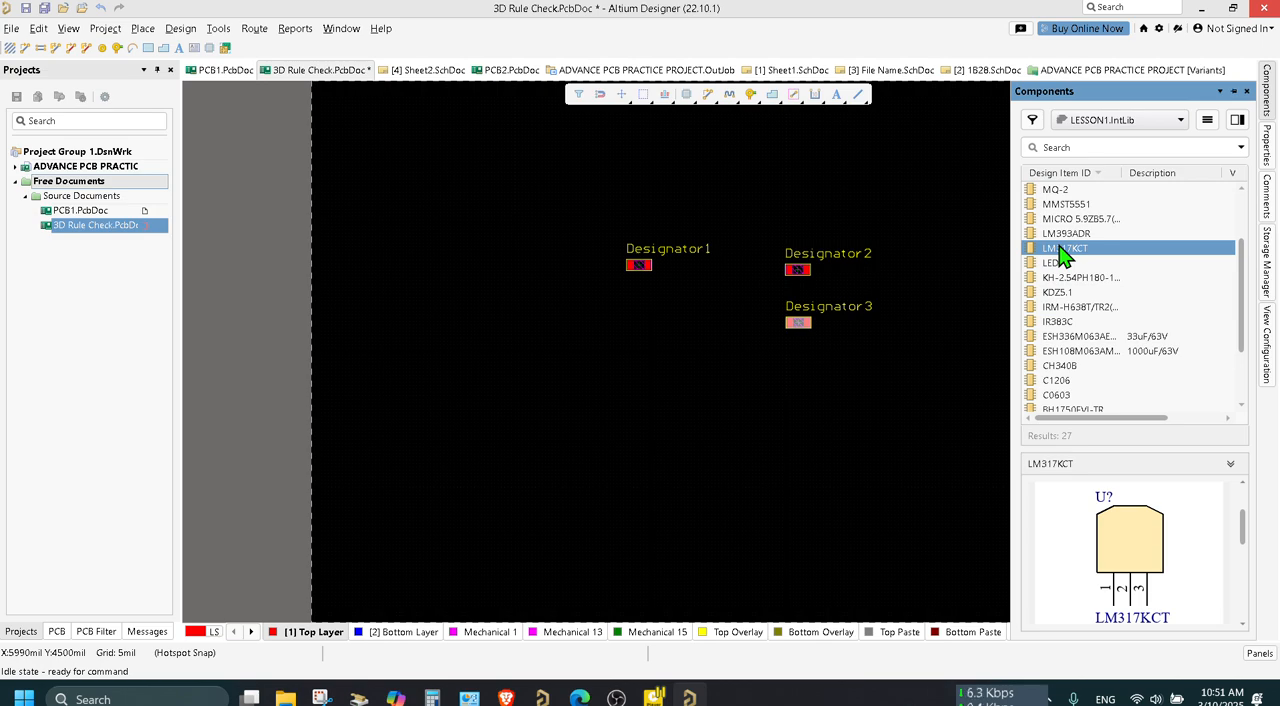
left_click(1060, 236)
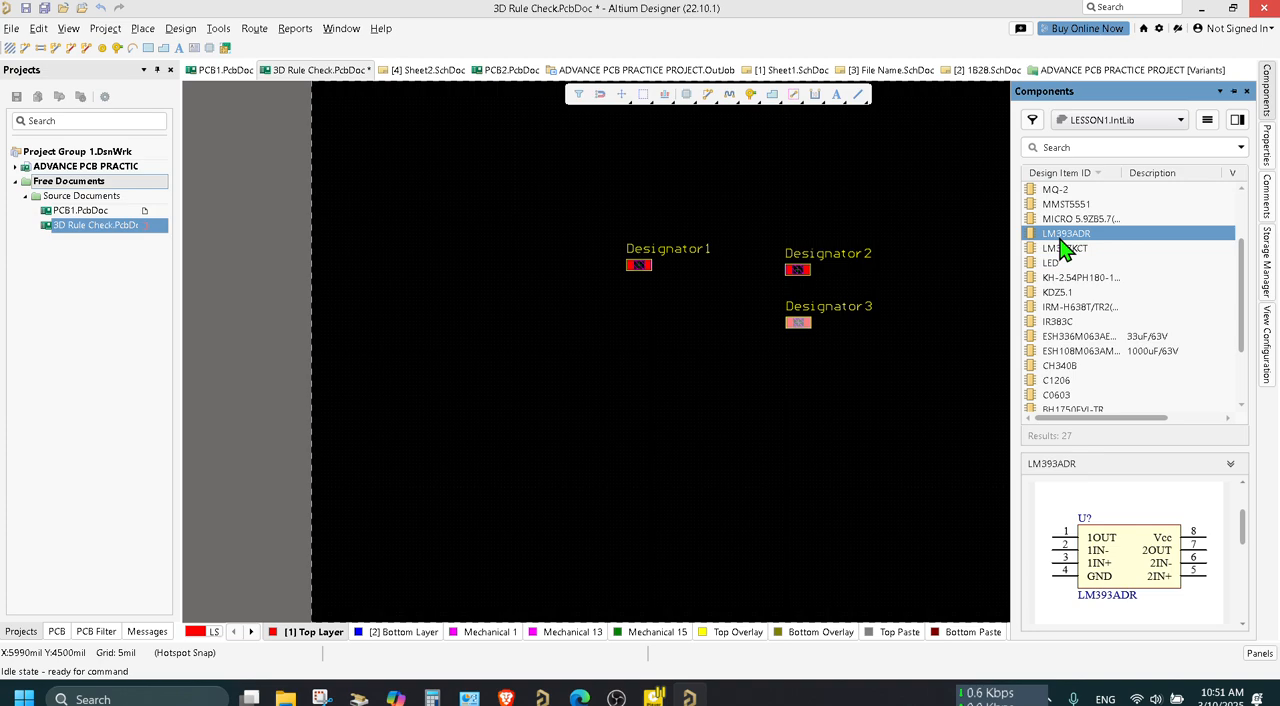
Place the LM317KCT component on the board, below and to the left of the Designator3 resistor.
left_click_drag(1061, 254, 665, 370)
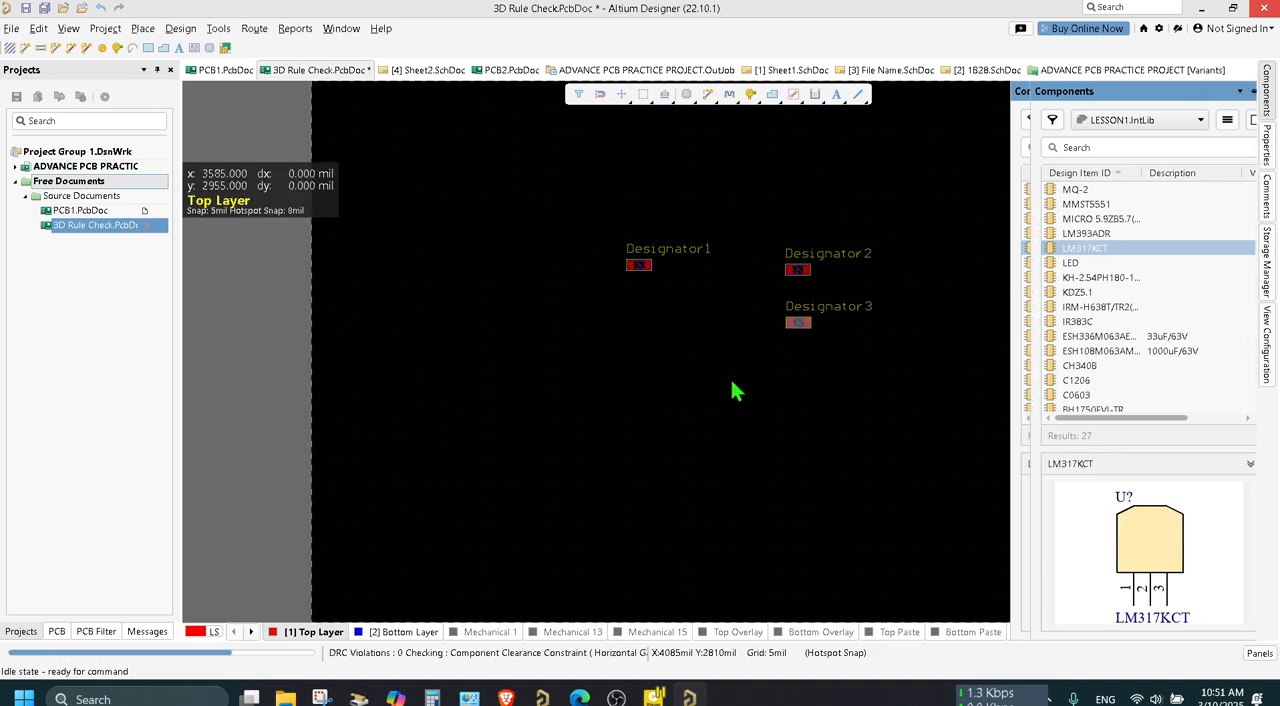
right_click(732, 382)
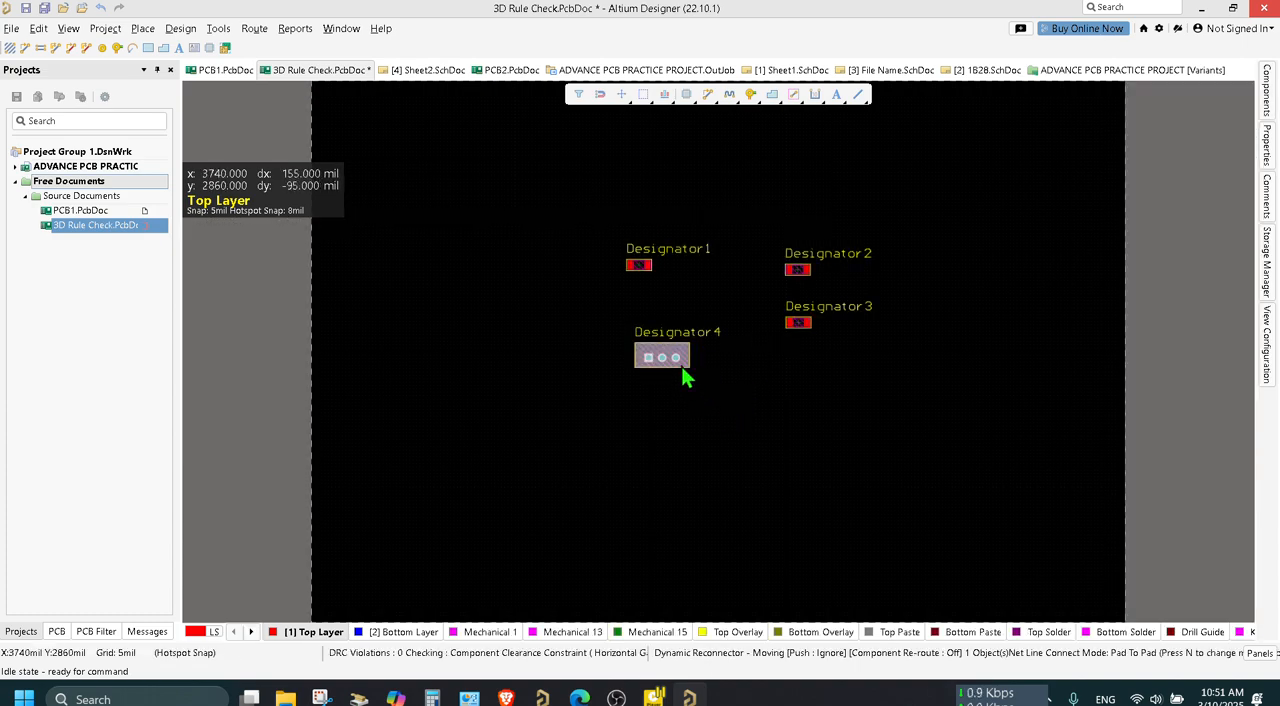
Move the Designator1 resistor directly below Designator3, in line with the other resistors, and save the board.
left_click_drag(595, 246, 713, 293)
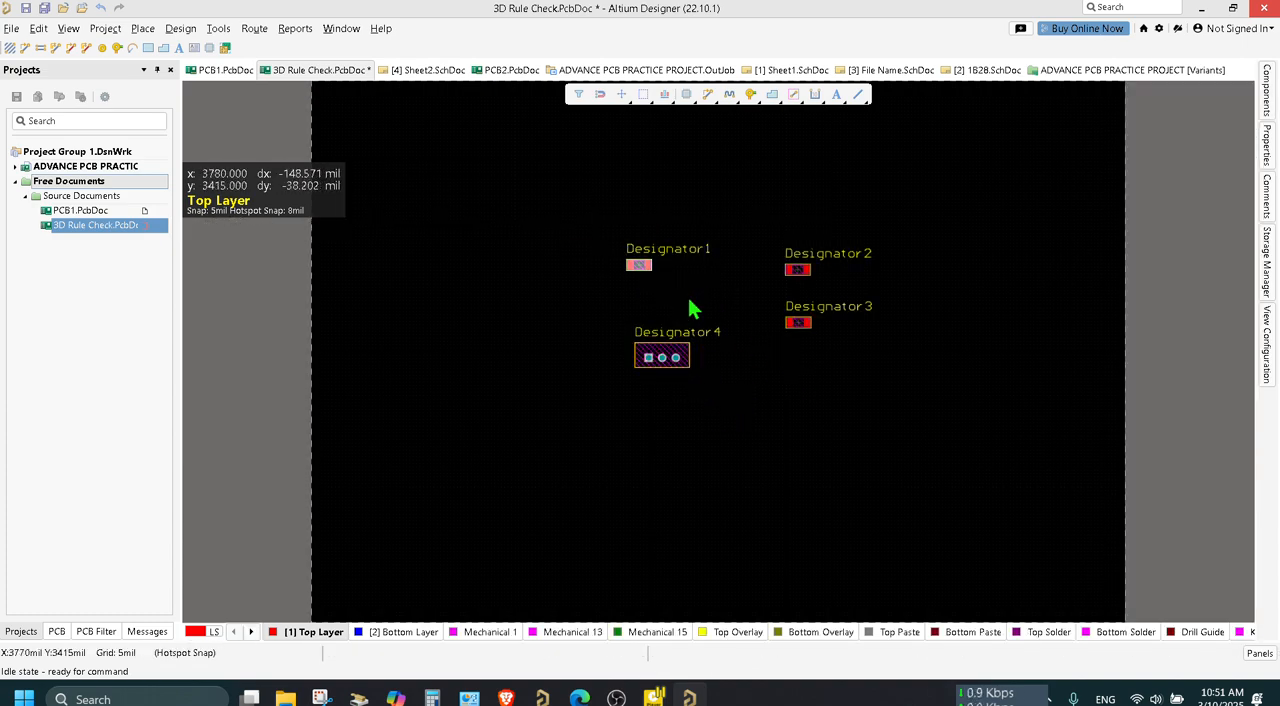
left_click_drag(638, 265, 797, 386)
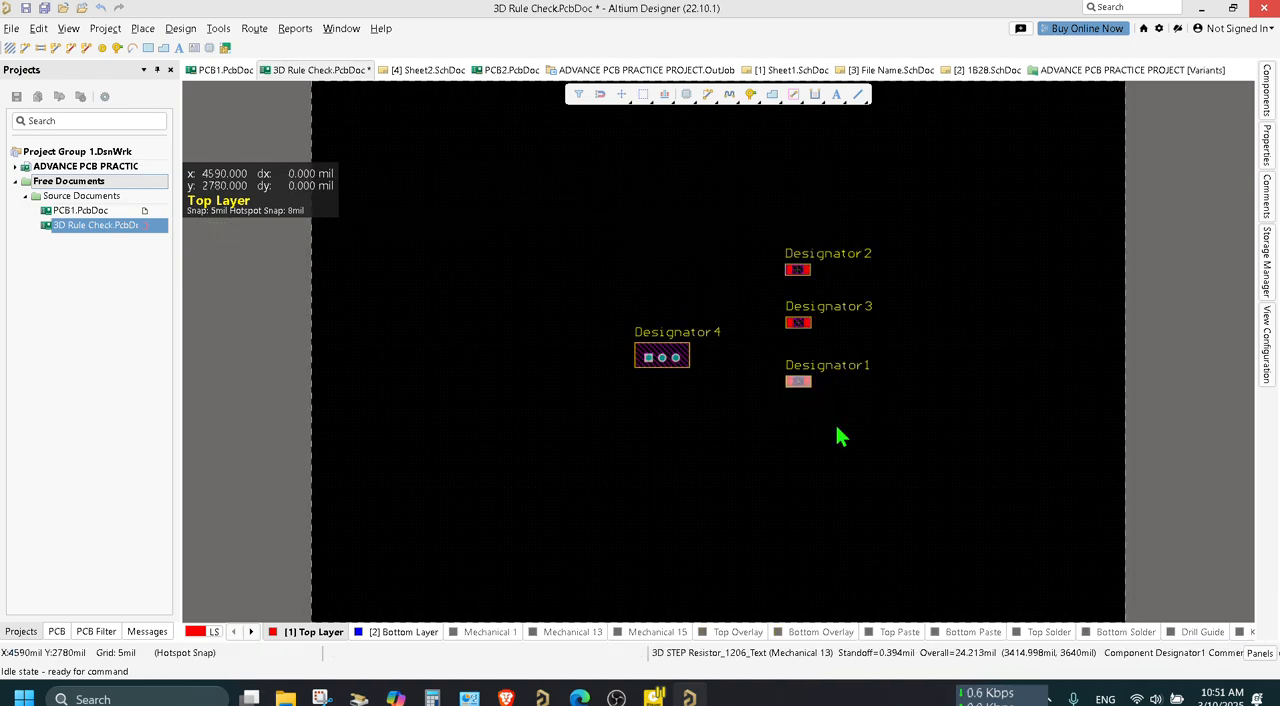
key("ctrl+s")
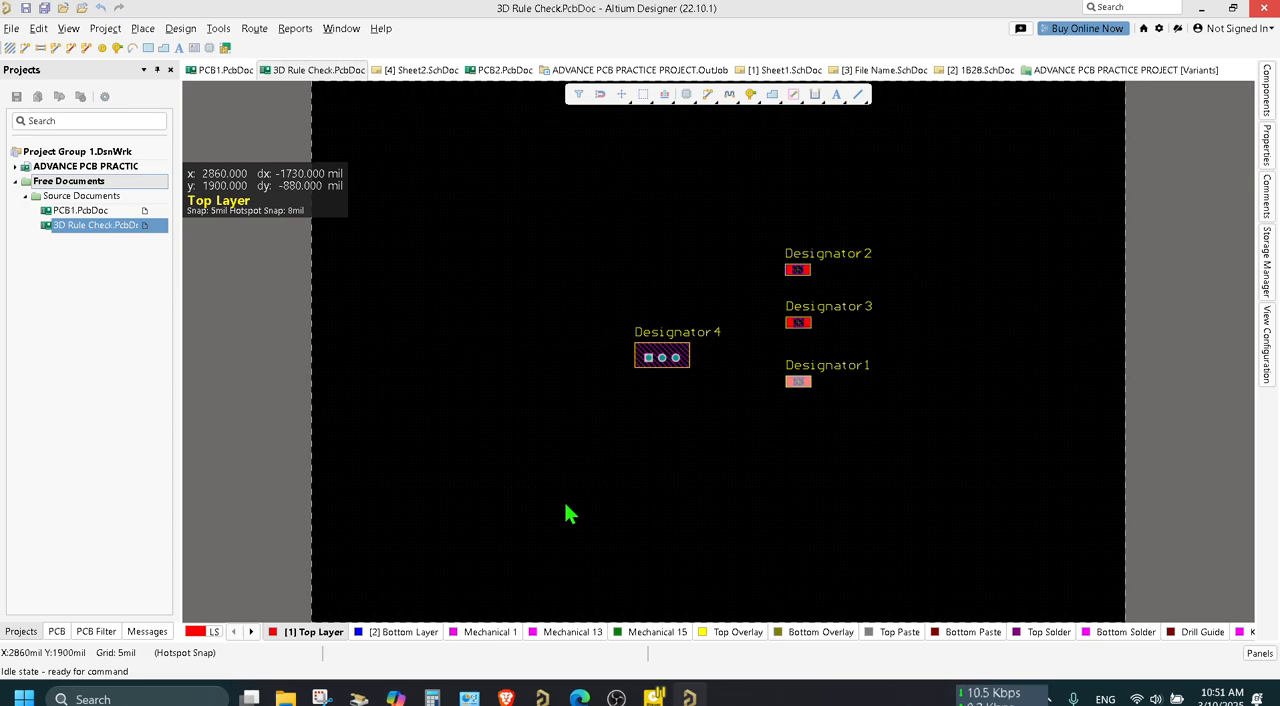
Draw a rectangular fill of about 1495 by 435 mil on the Top Layer, above and left of Designator4.
left_click(449, 211)
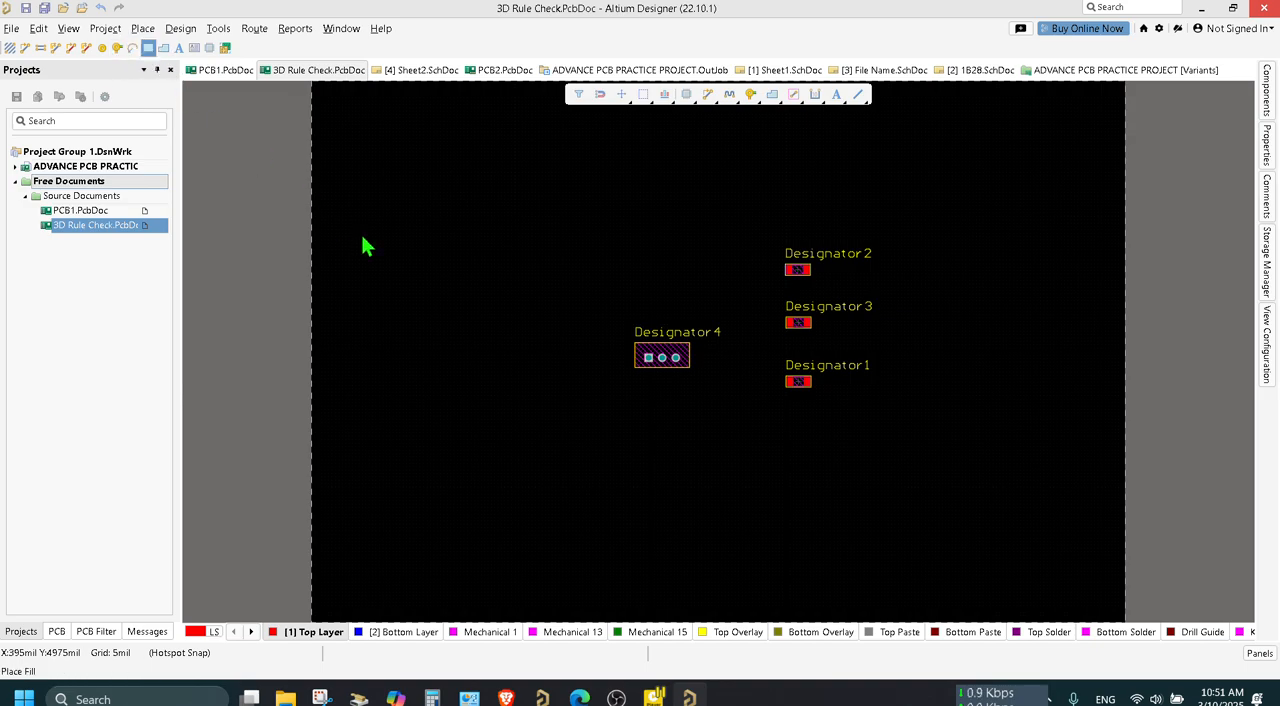
left_click(458, 256)
left_click(560, 214)
right_click(572, 228)
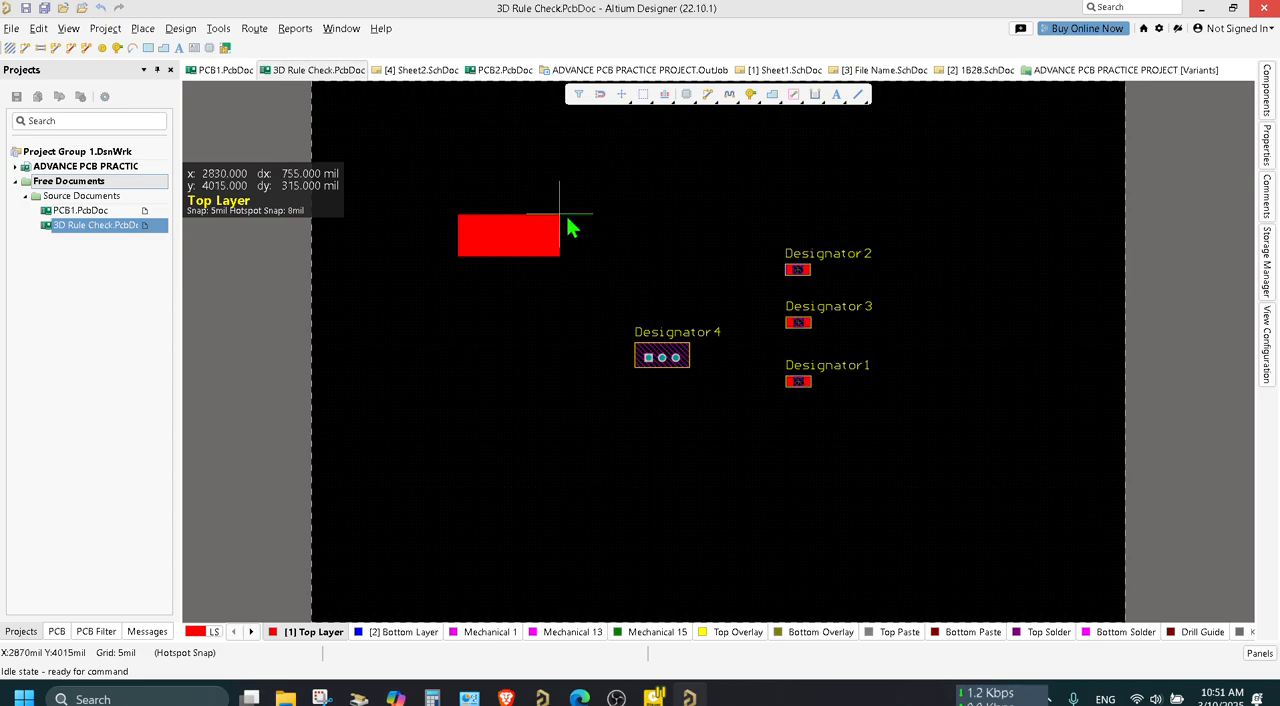
left_click(661, 199)
right_click(694, 194)
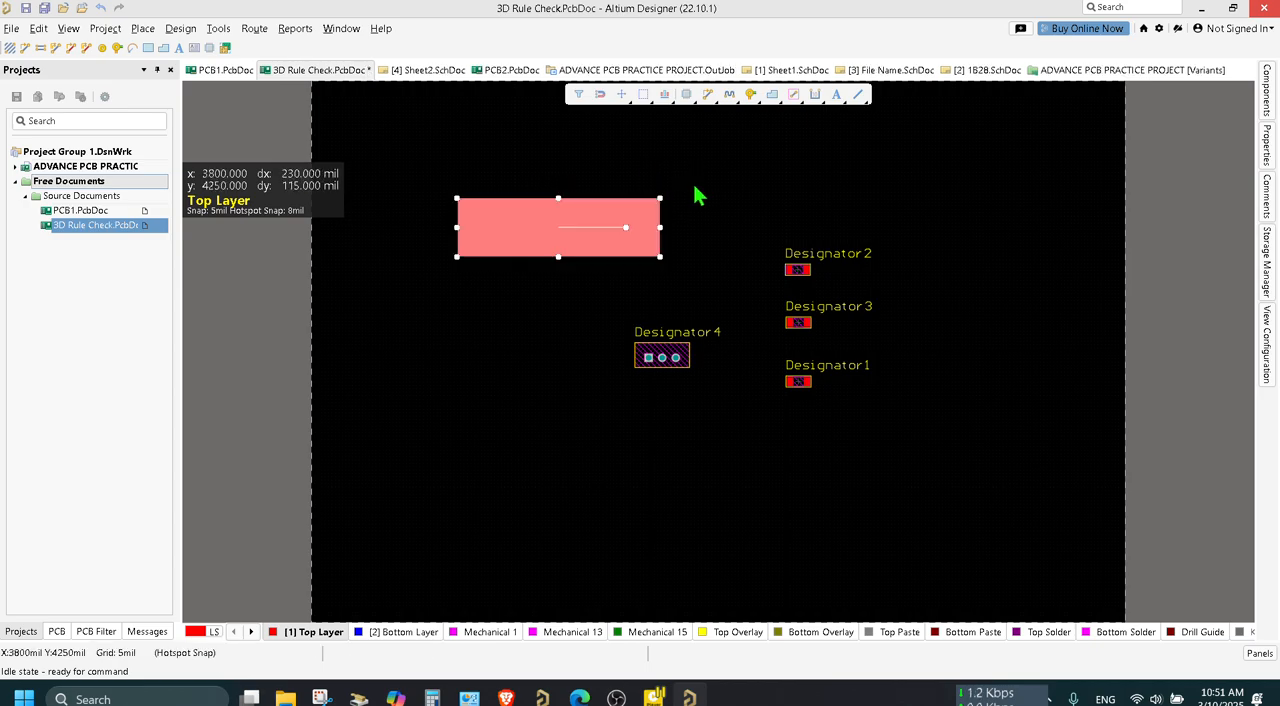
left_click(840, 225)
Inspect the board in 3D at a tilted angle, save the document and return to the 2D layout.
key("3")
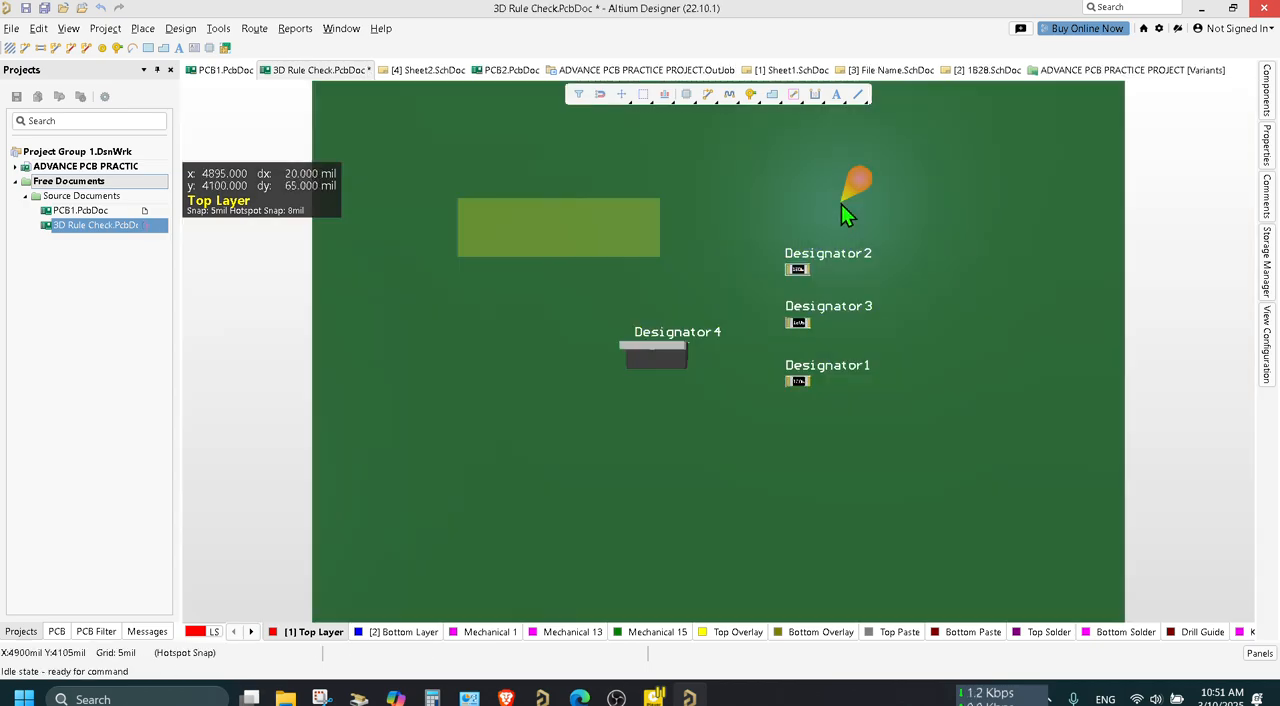
key("2")
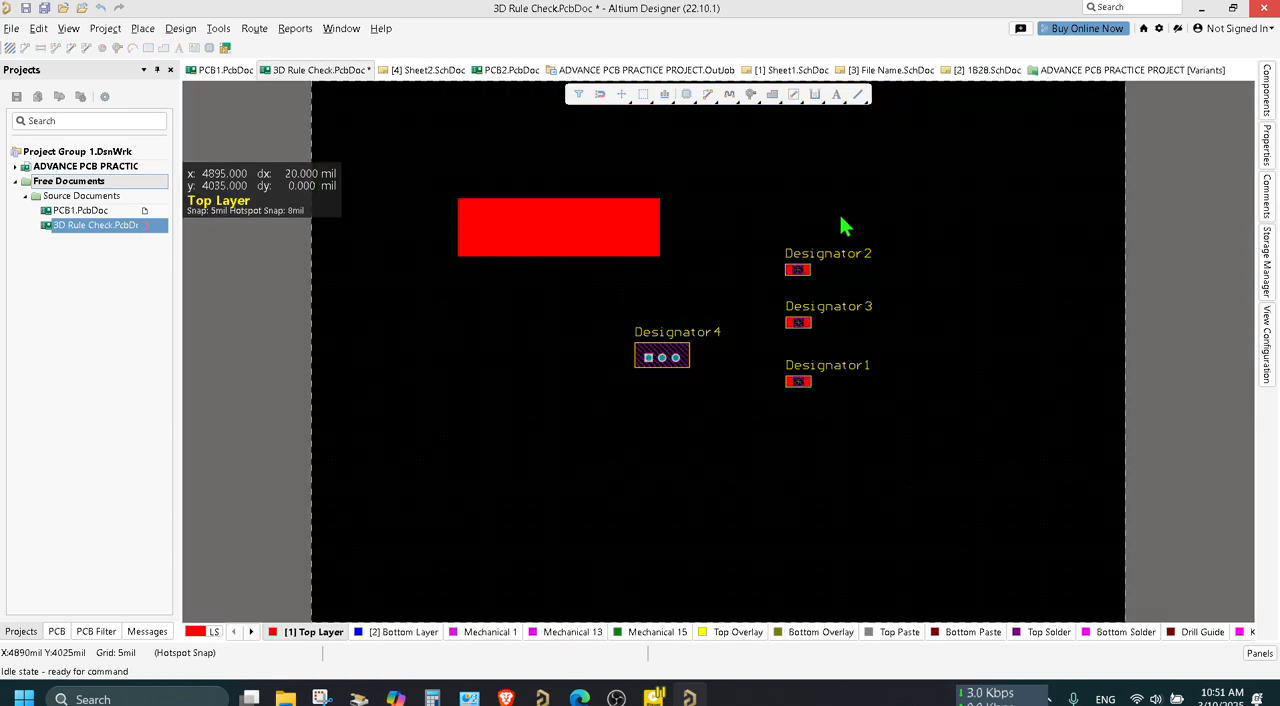
key("3")
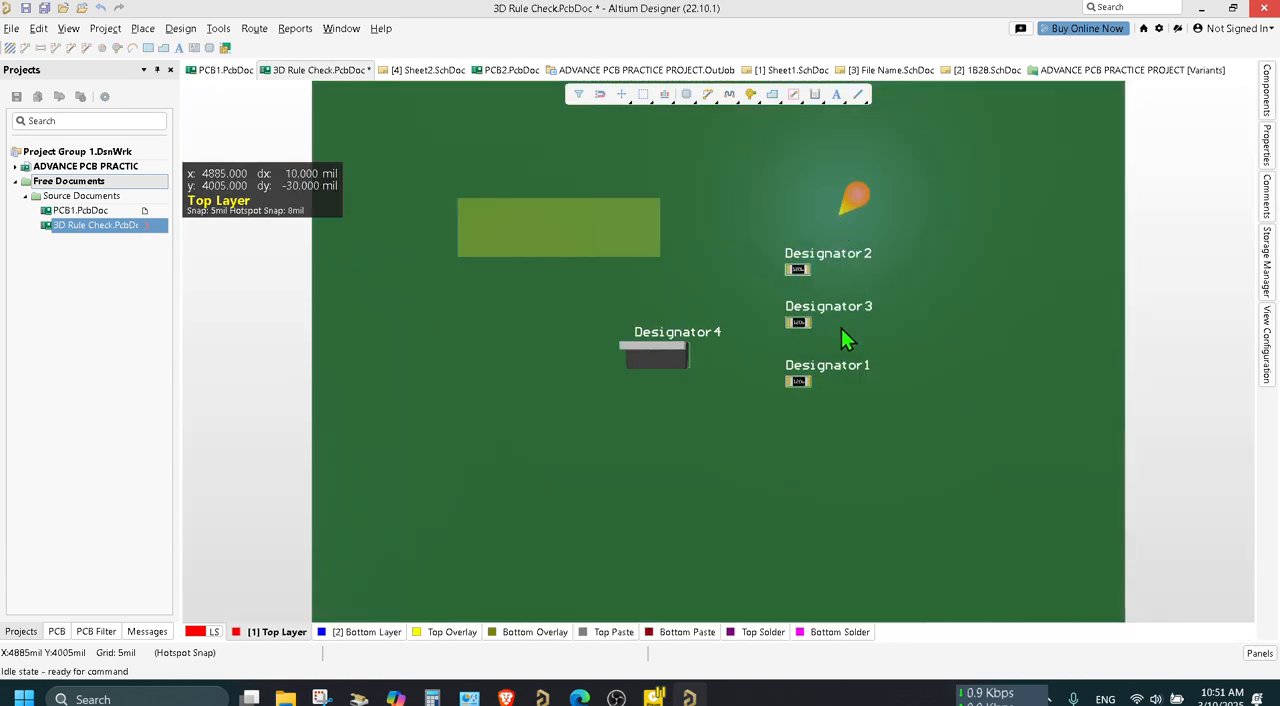
key("shift")
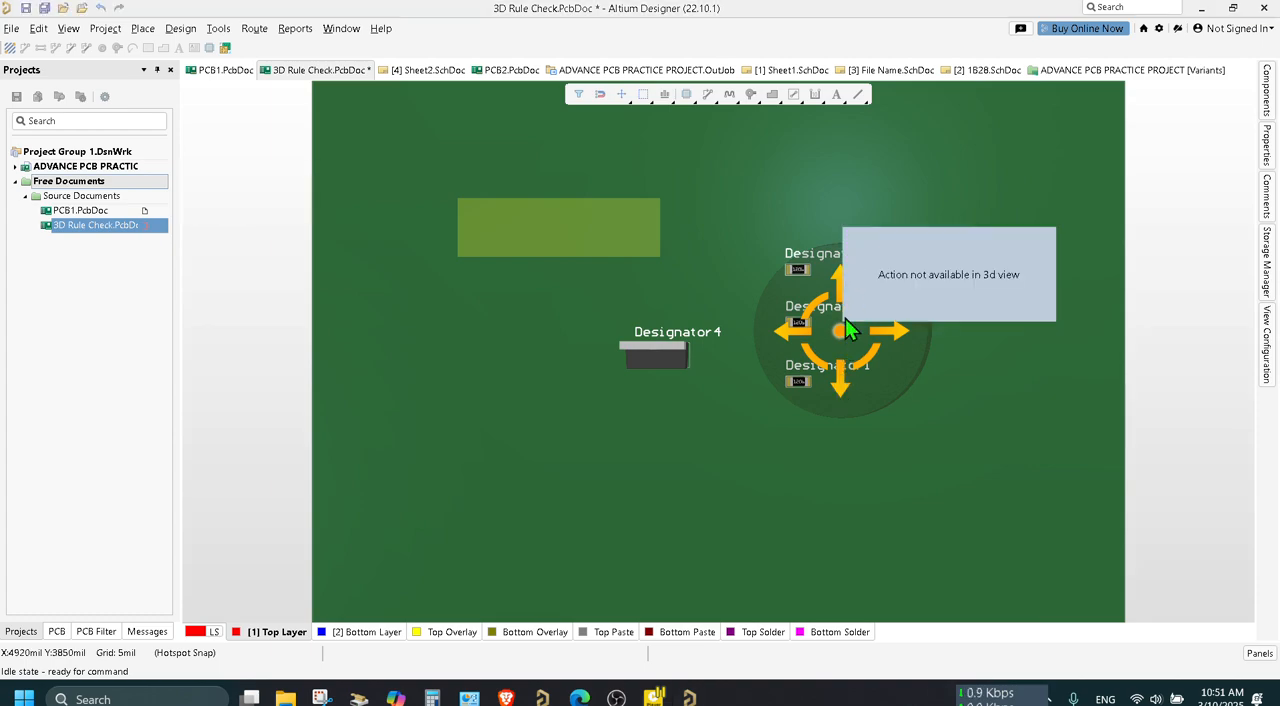
right_click_drag(845, 318, 815, 286, "shift")
key("ctrl+s")
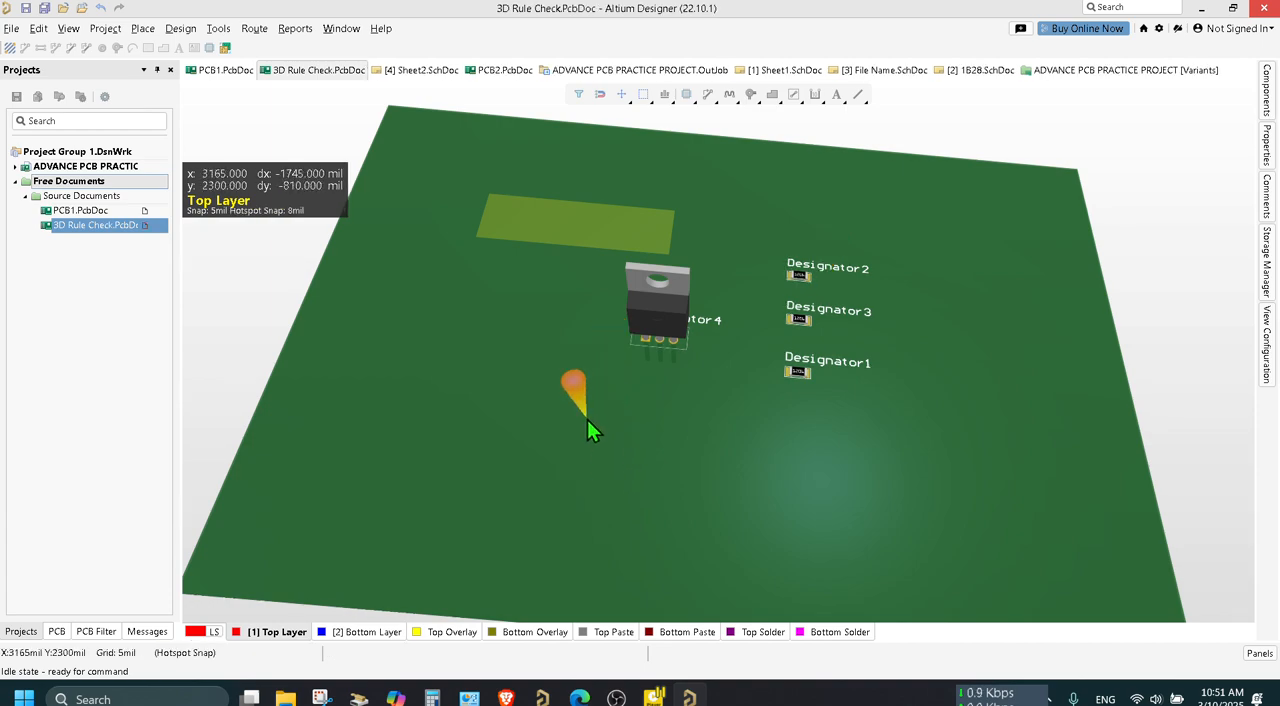
right_click(528, 323)
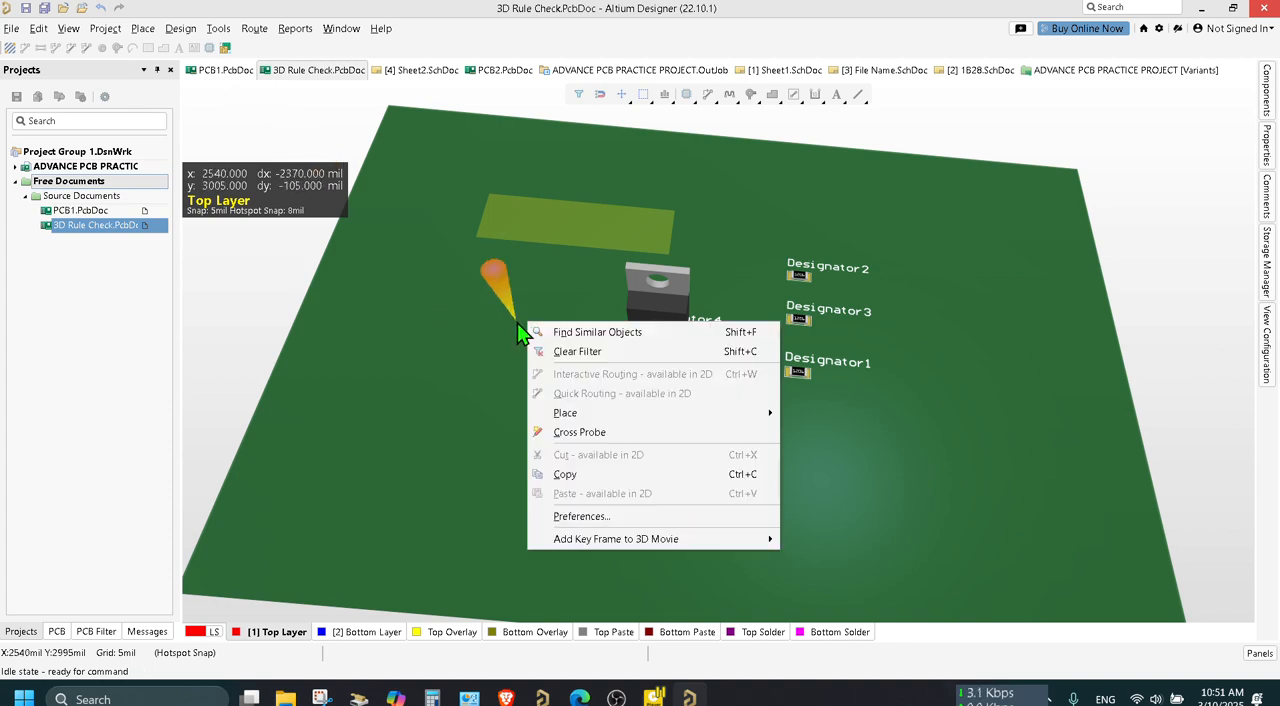
key("Escape")
key("2")
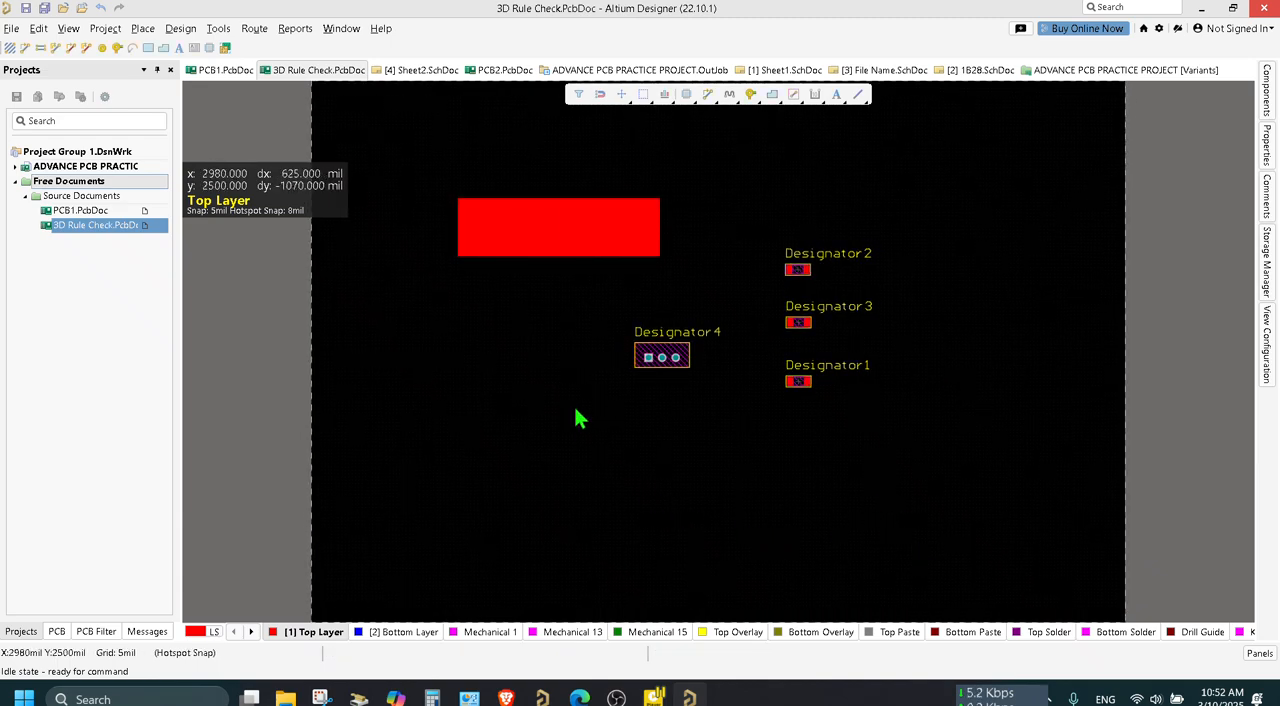
Delete the rectangular fill from the Top Layer.
left_click(567, 226)
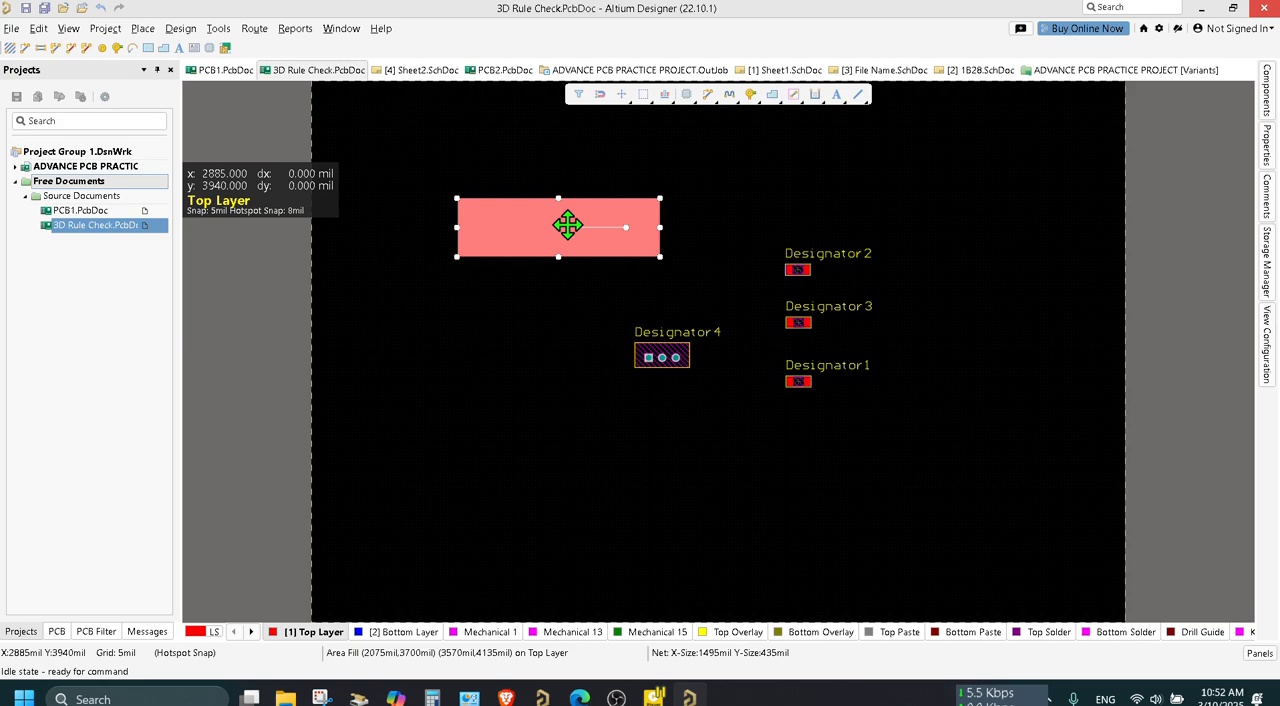
key("Delete")
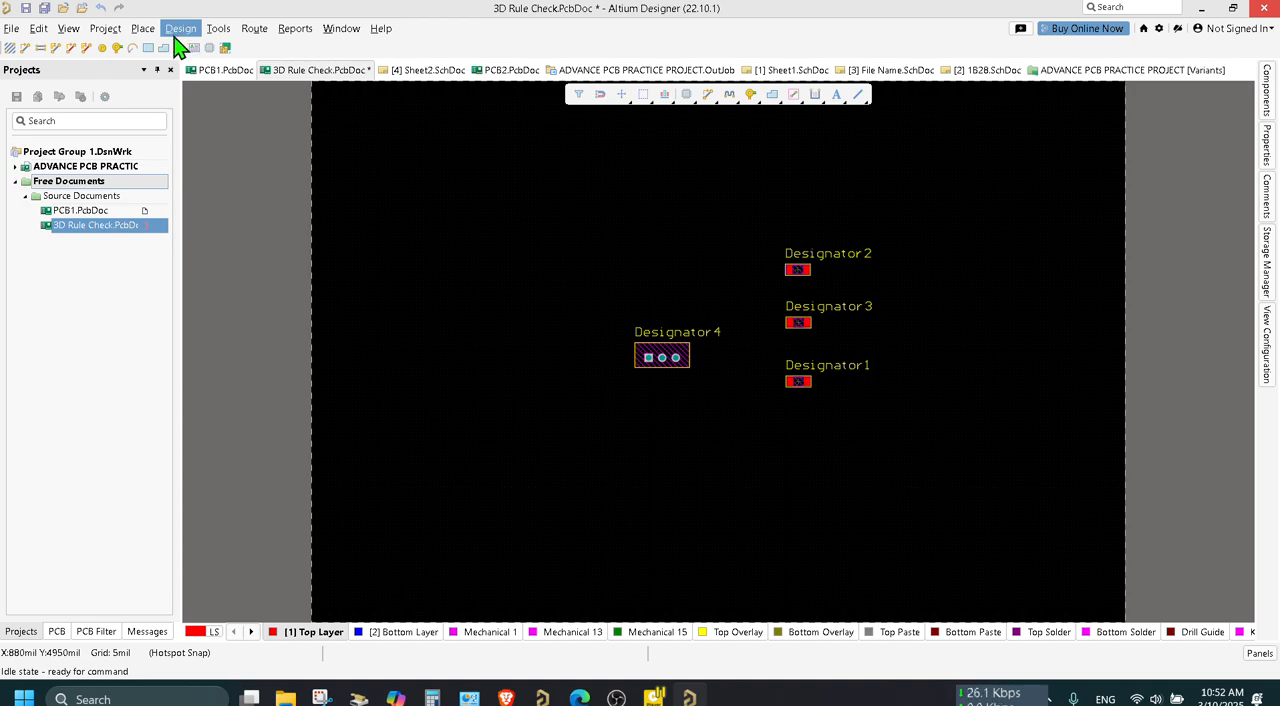
Draw a closed triangle of lines on the Top Layer above and left of Designator4, with its upper side about 2650 mil long.
left_click(142, 28)
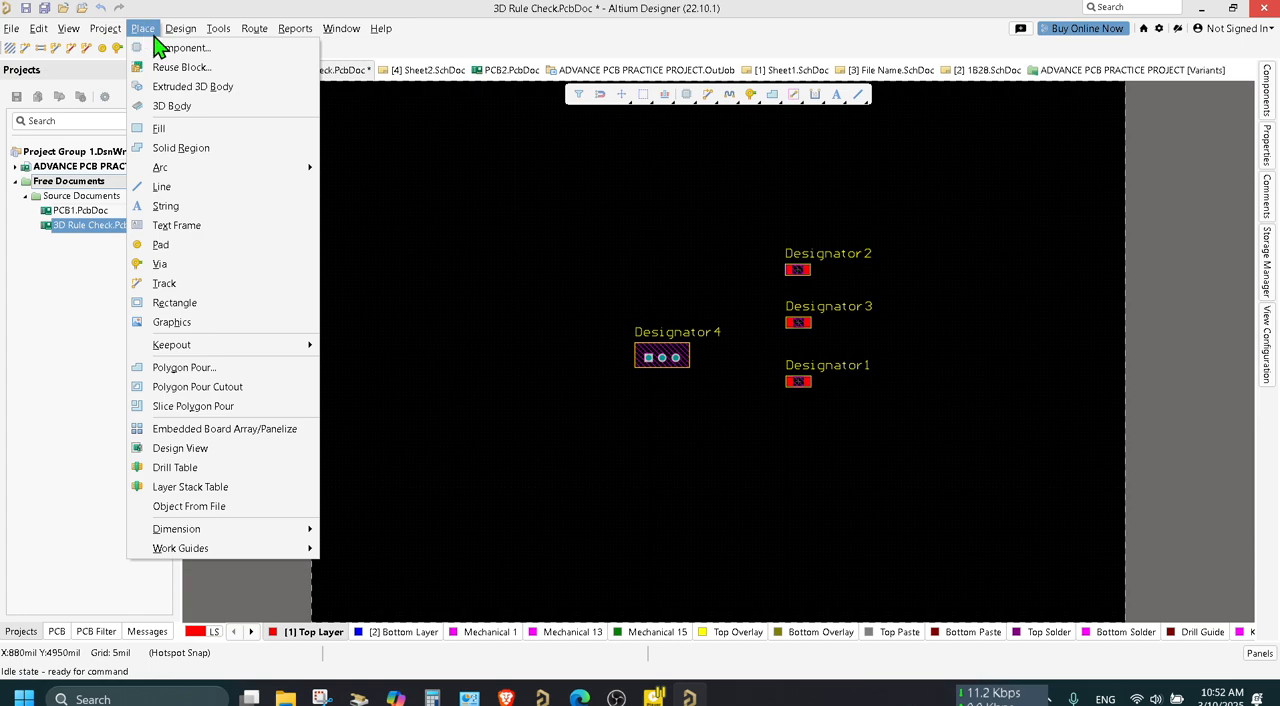
left_click(305, 190)
left_click(424, 185)
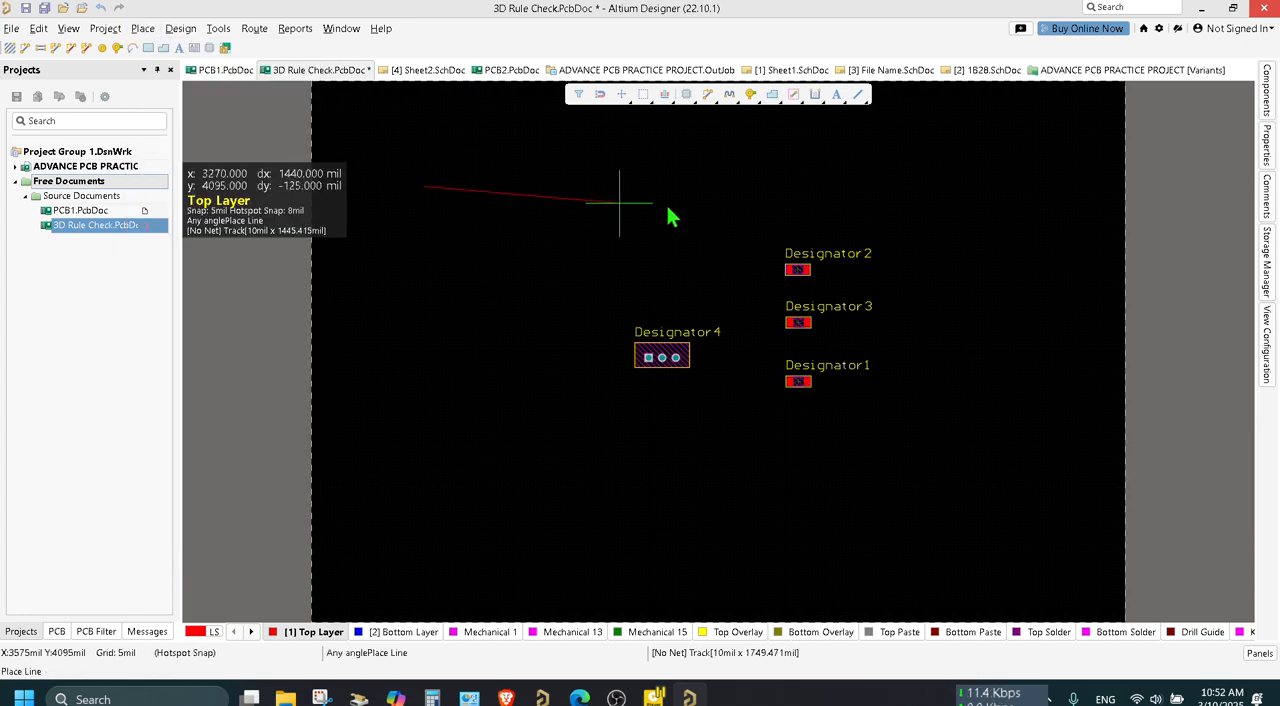
left_click(783, 176)
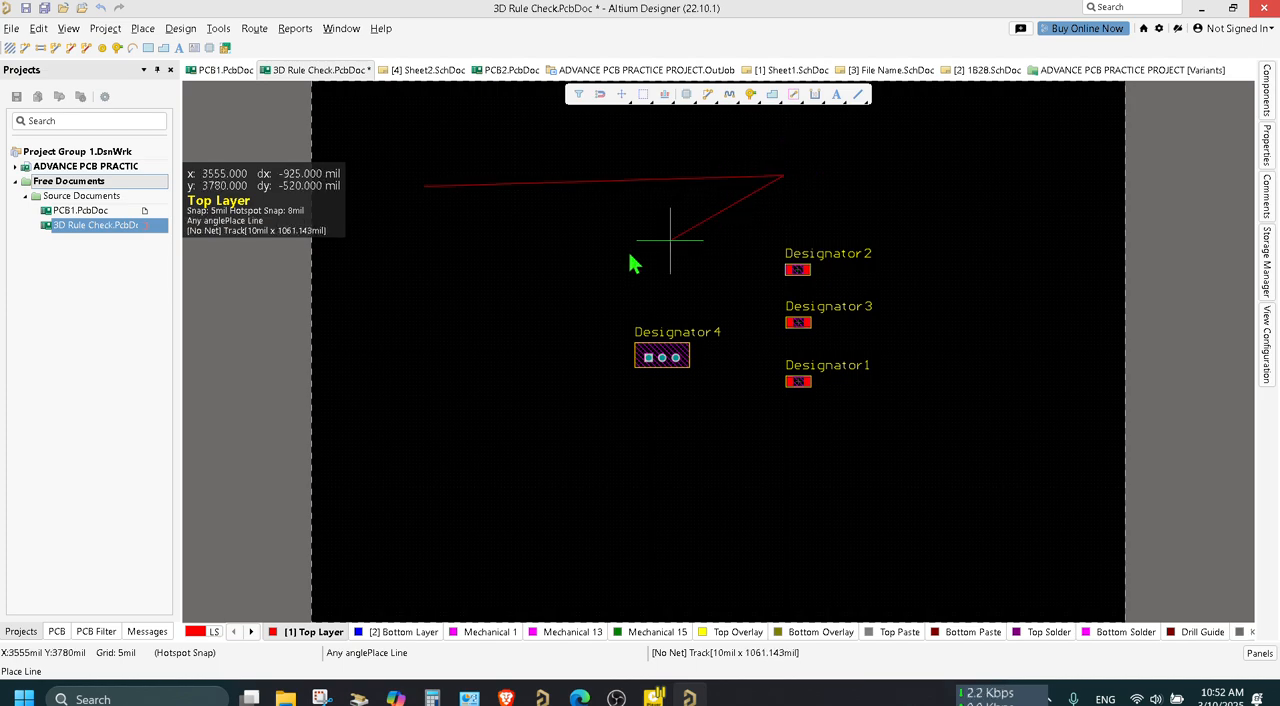
left_click(463, 307)
left_click(423, 187)
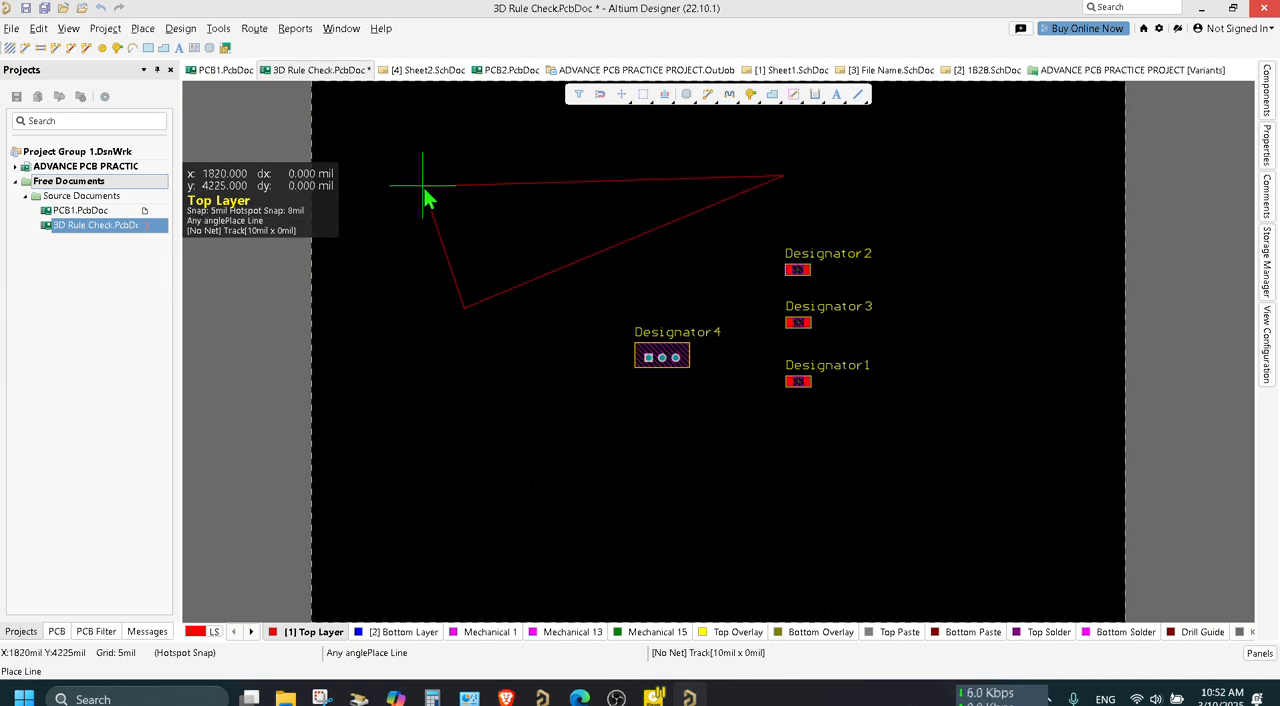
right_click(447, 223)
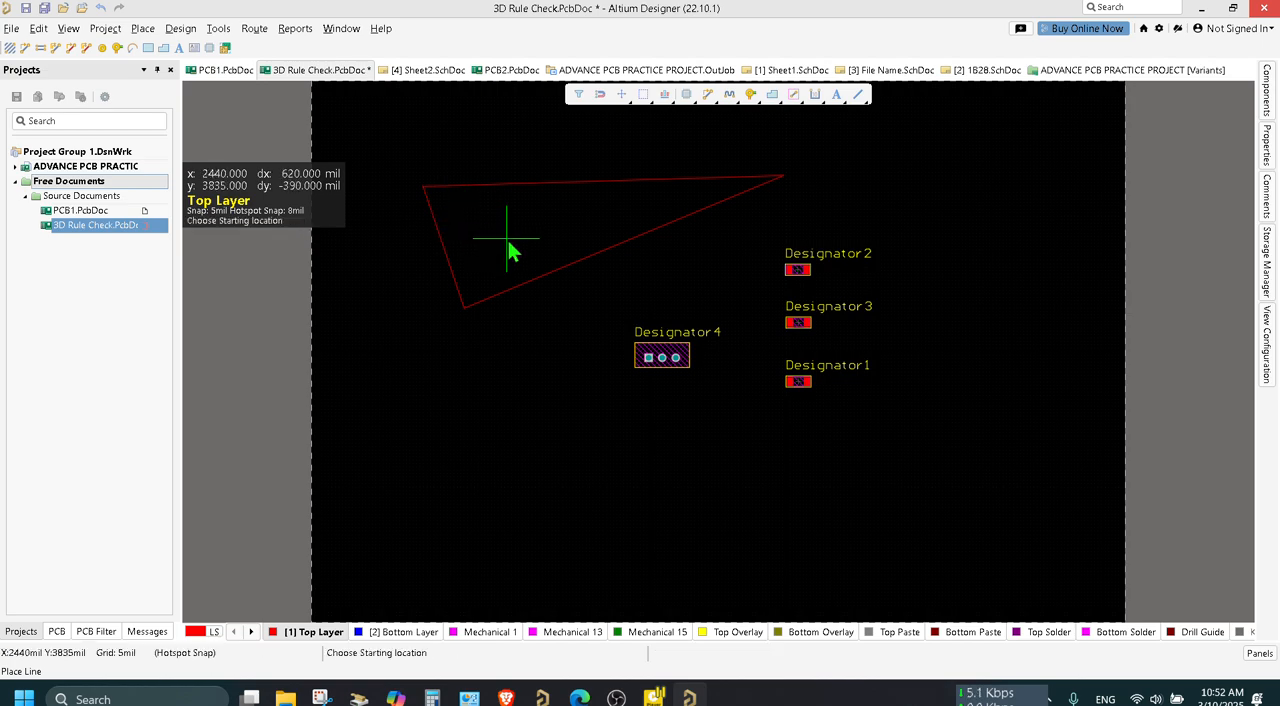
right_click(538, 486)
Check the triangle in 3D, return to the 2D layout and save the board.
key("3")
key("2")
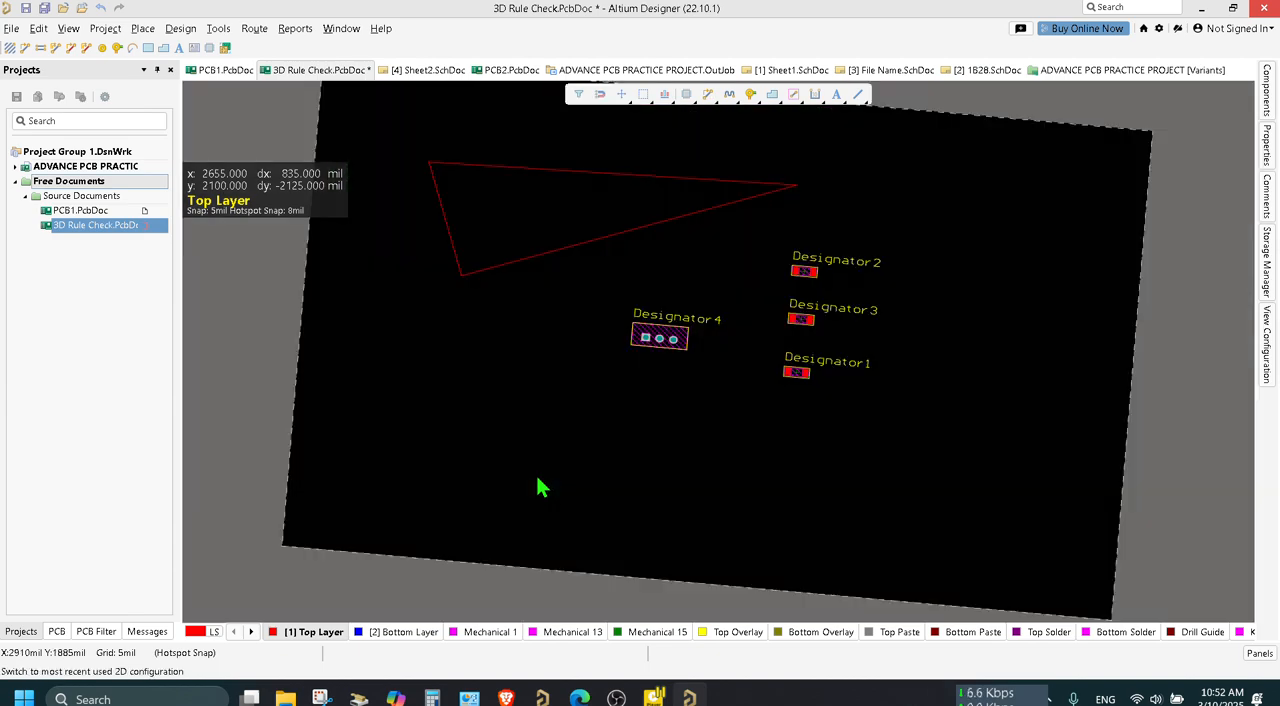
key("ctrl+s")
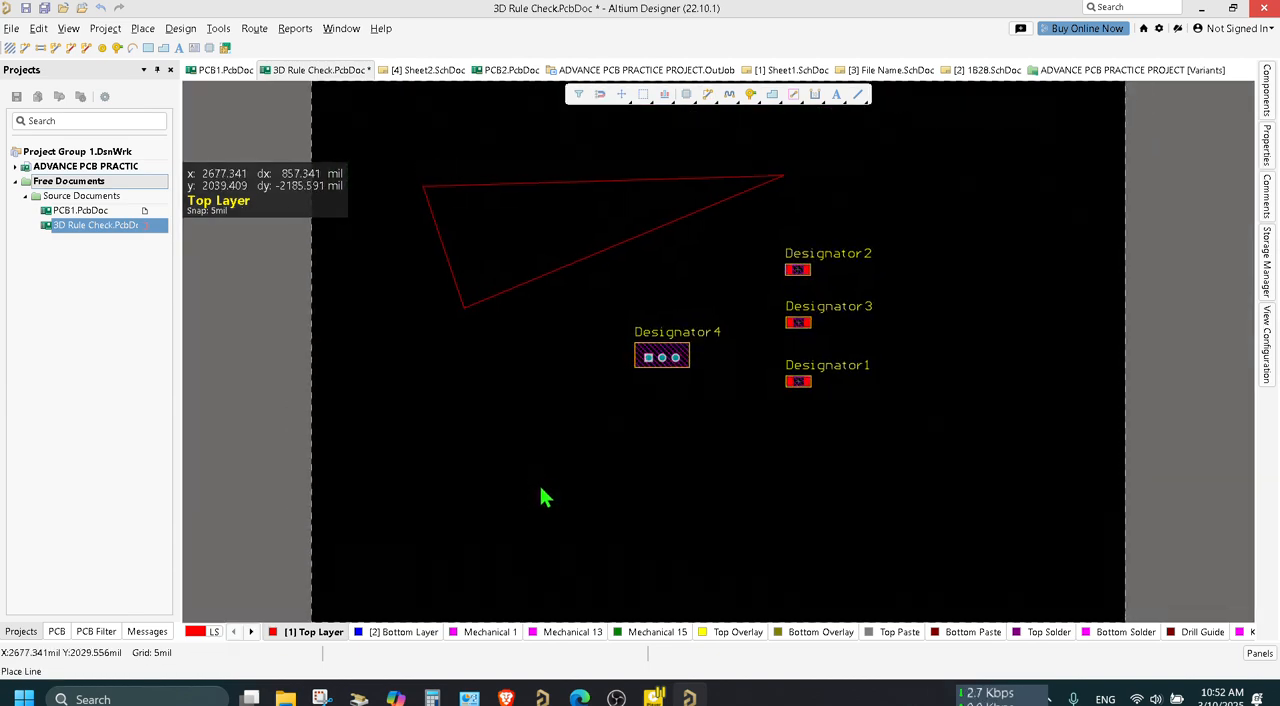
left_click_drag(902, 444, 760, 200)
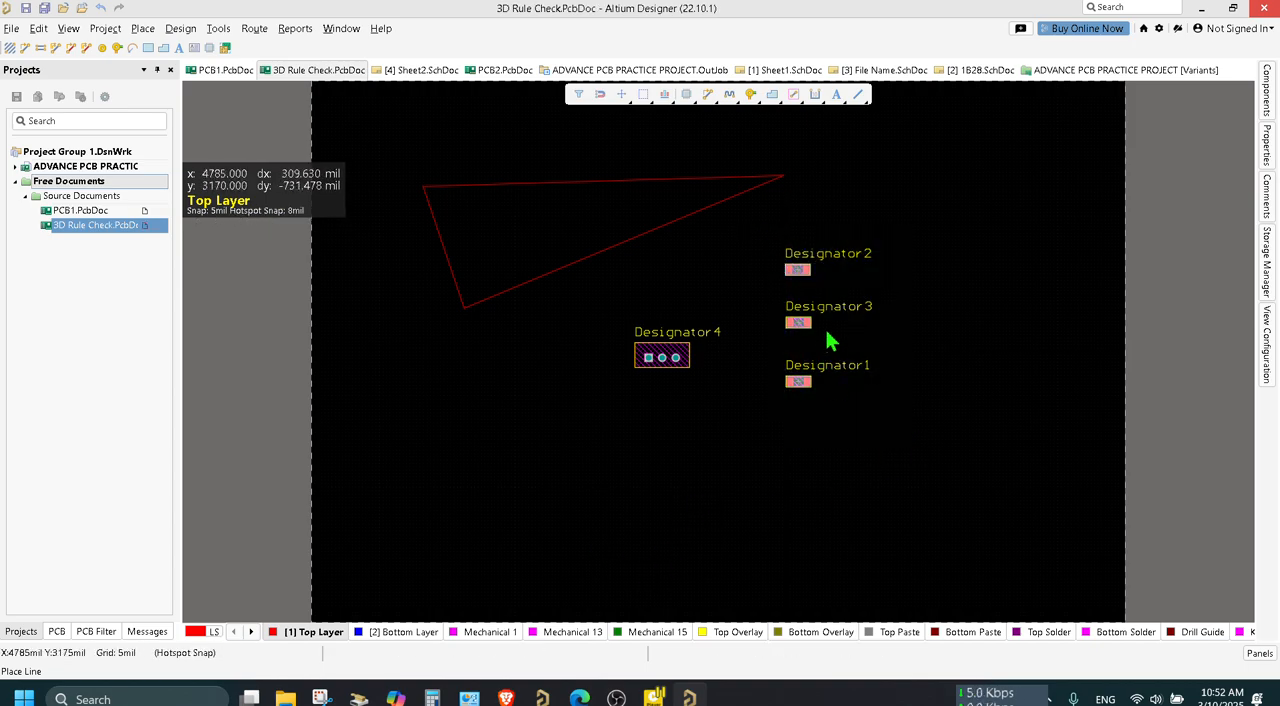
left_click(790, 321)
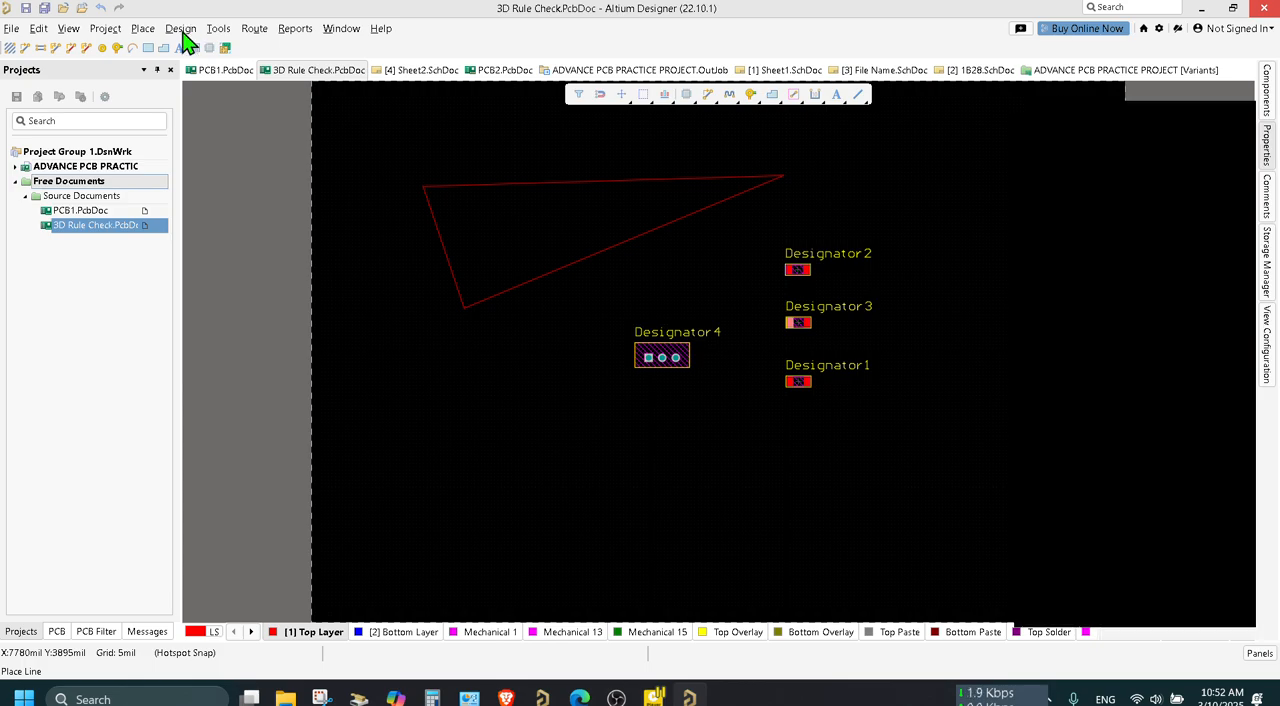
left_click(183, 32)
left_click(411, 322)
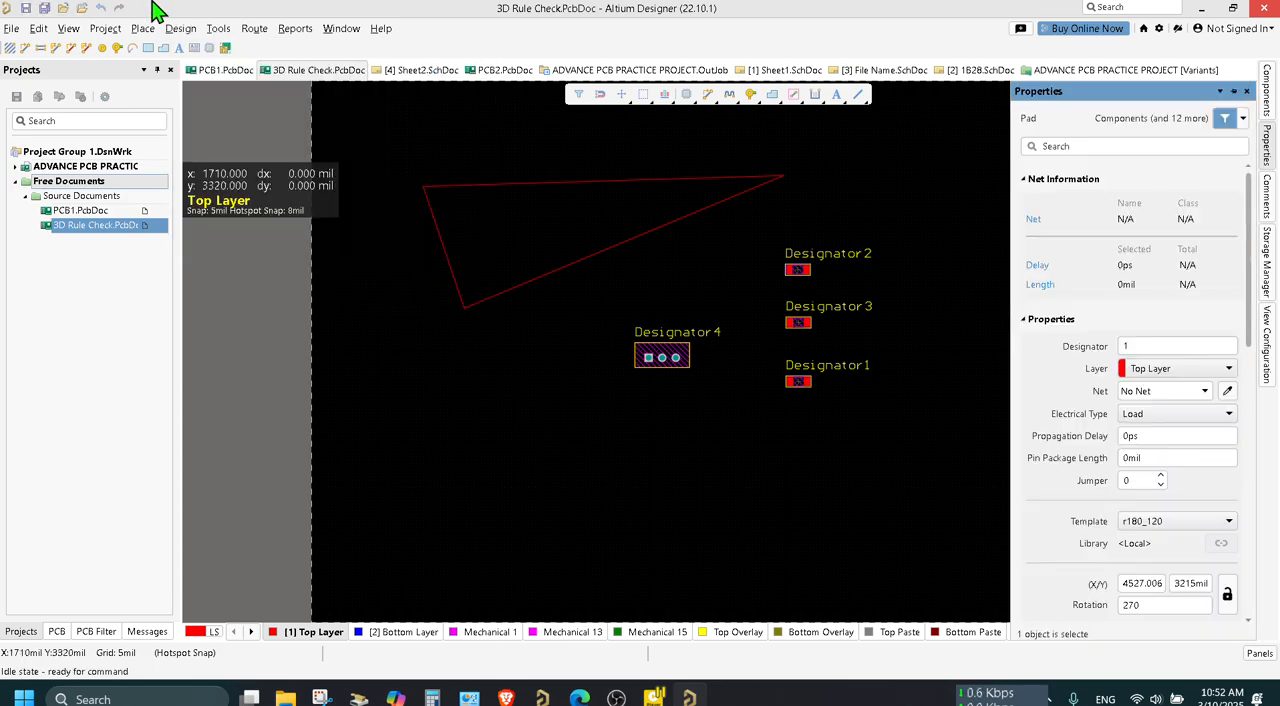
Place rectangular rooms of about 1175 by 1565 mil around the three resistors and about 840 by 855 mil around Designator4.
left_click(178, 29)
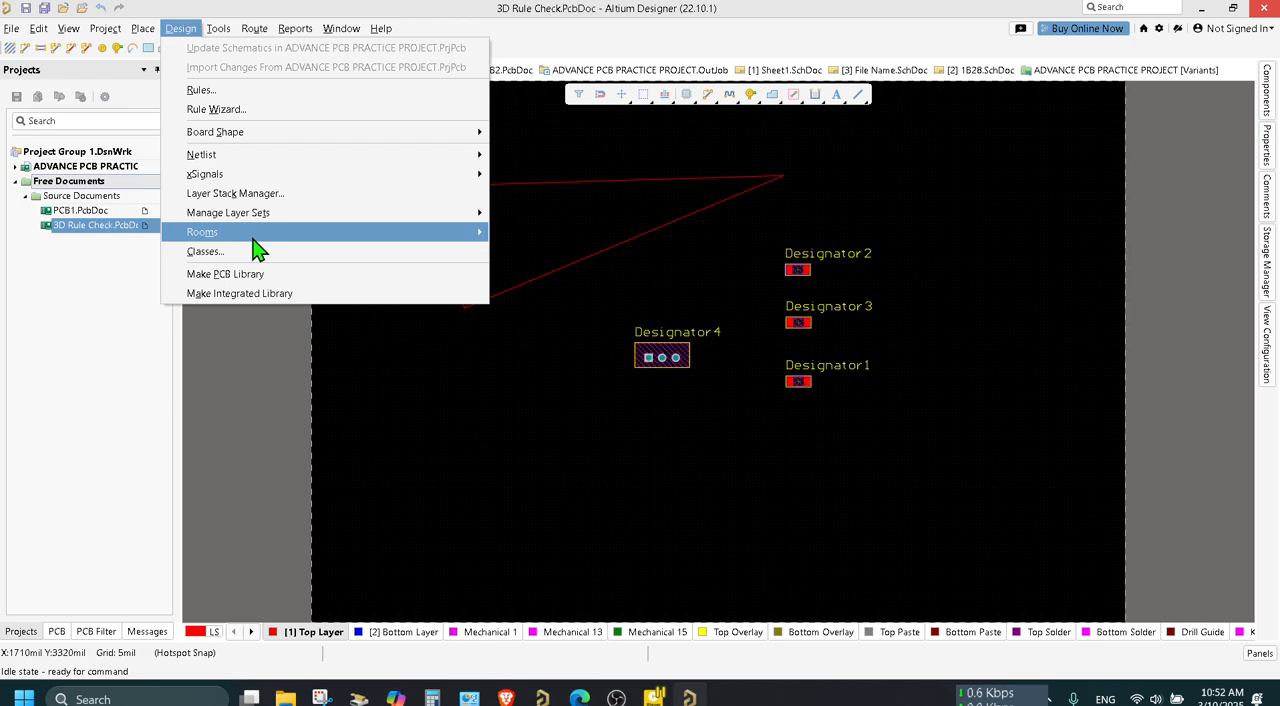
mouse_move(253, 236)
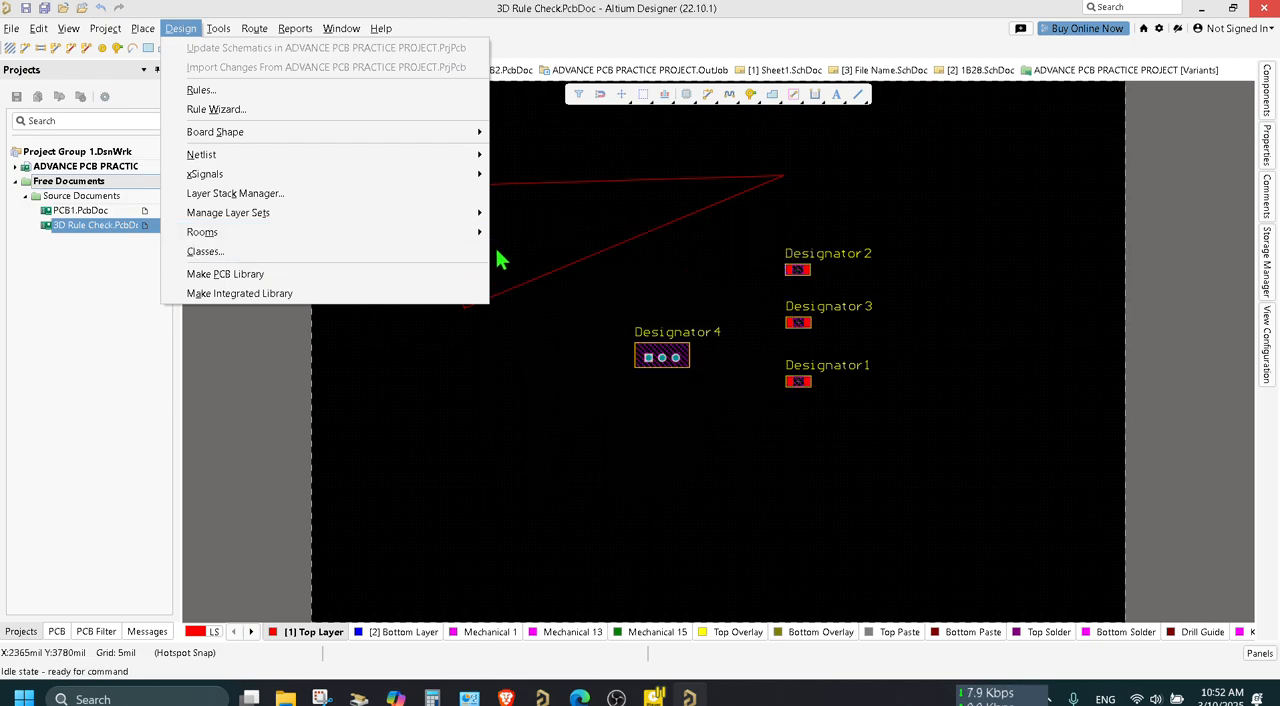
mouse_move(476, 244)
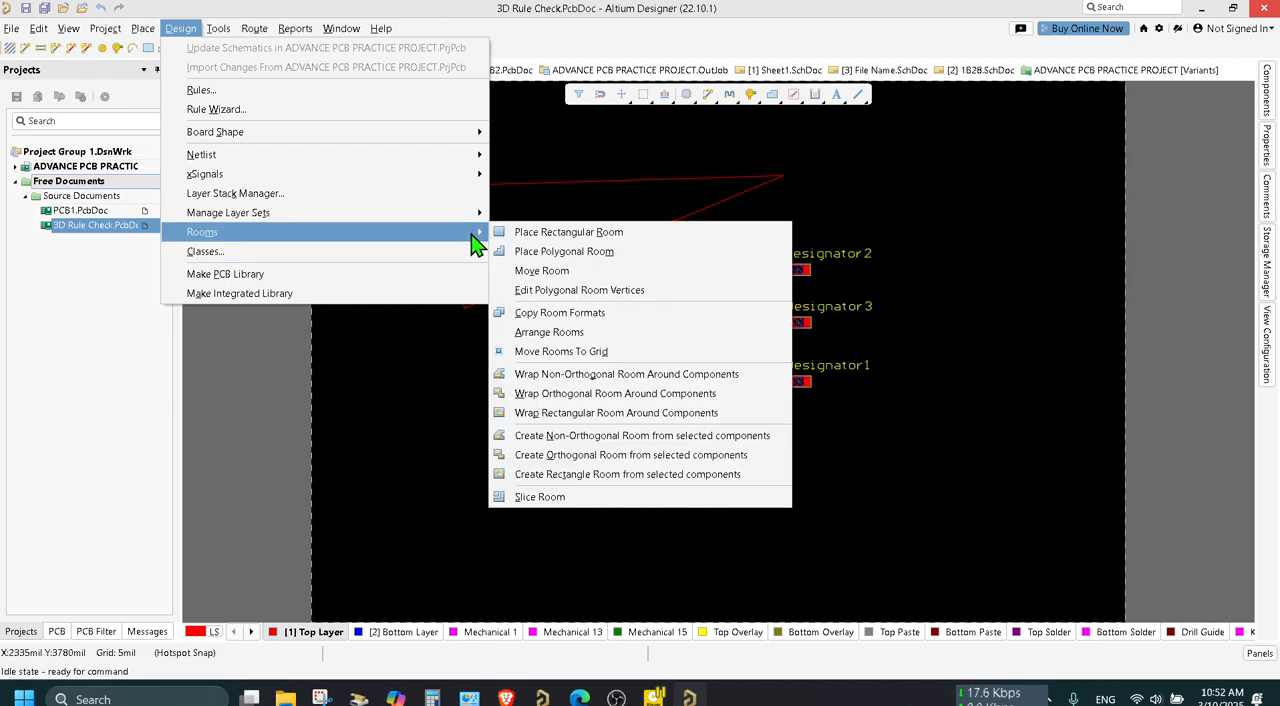
left_click(537, 240)
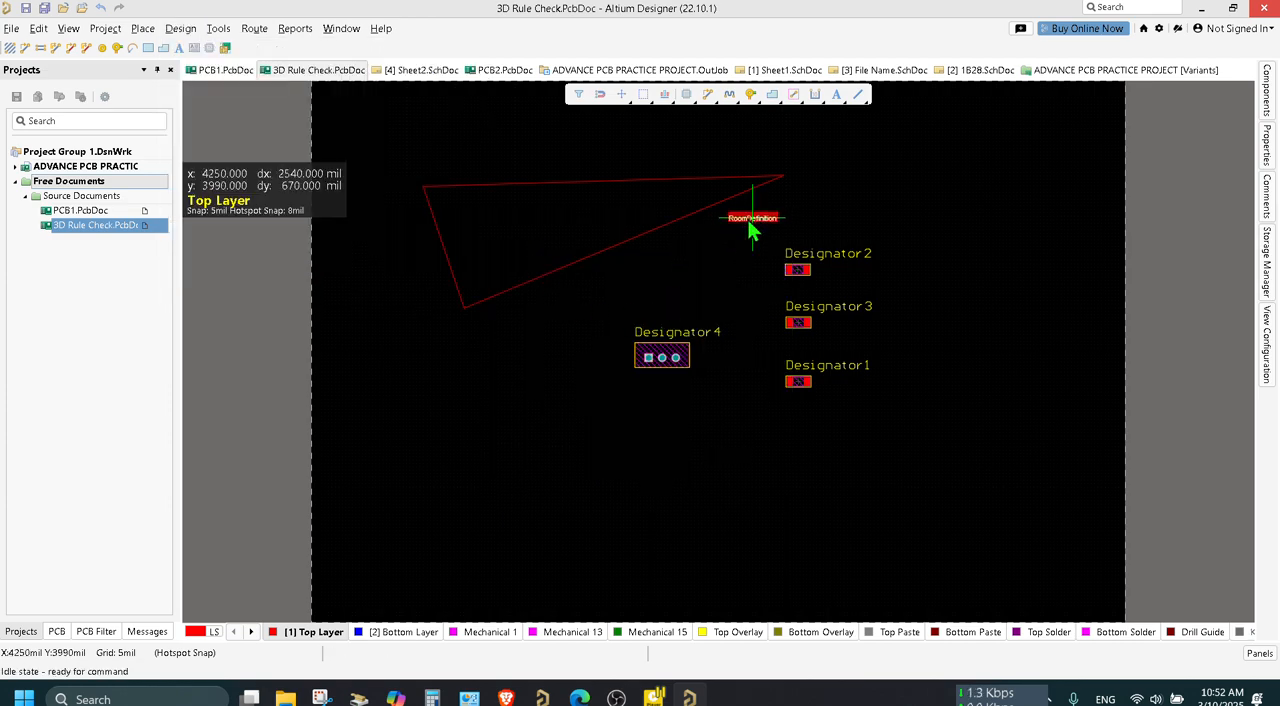
left_click(747, 218)
left_click(906, 430)
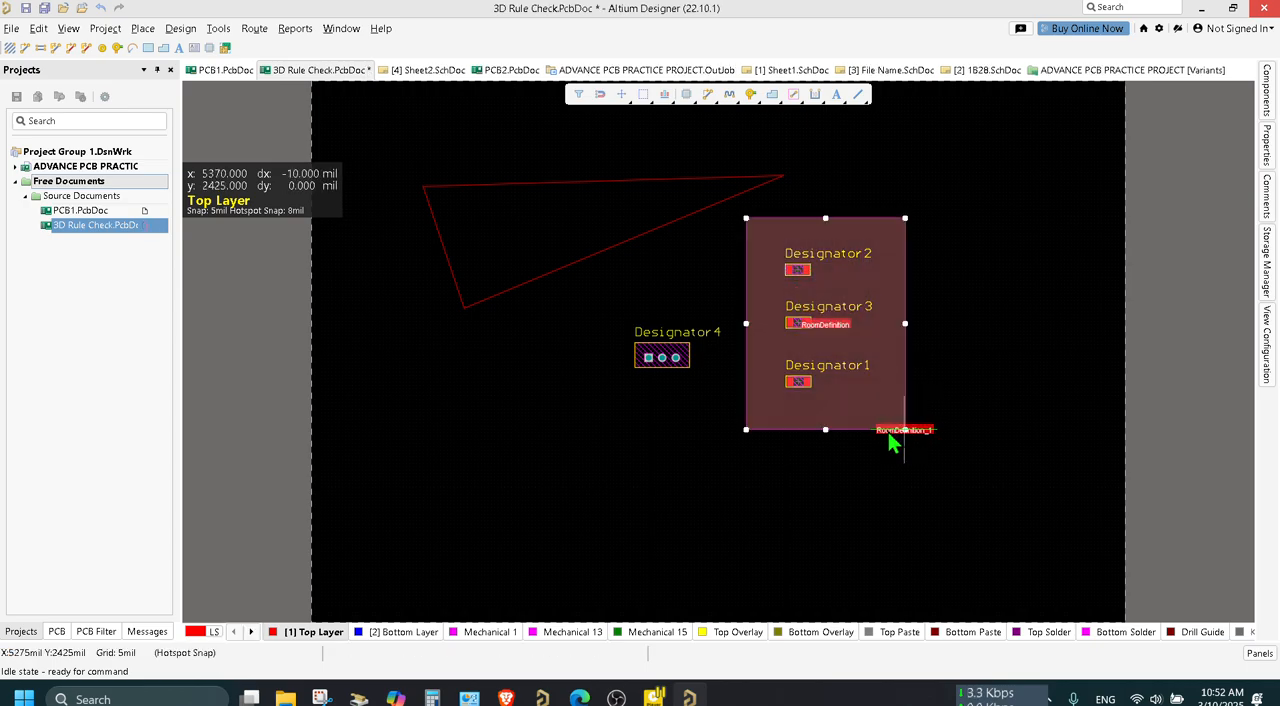
right_click(617, 303)
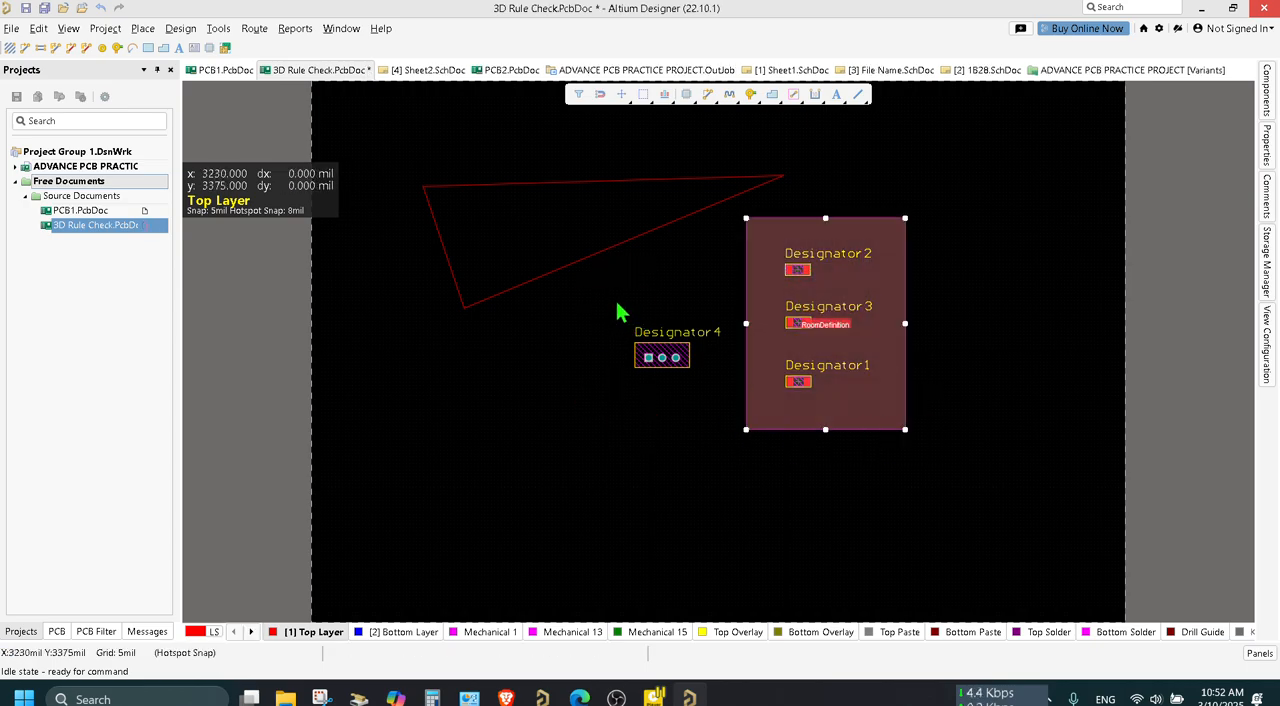
left_click(730, 419)
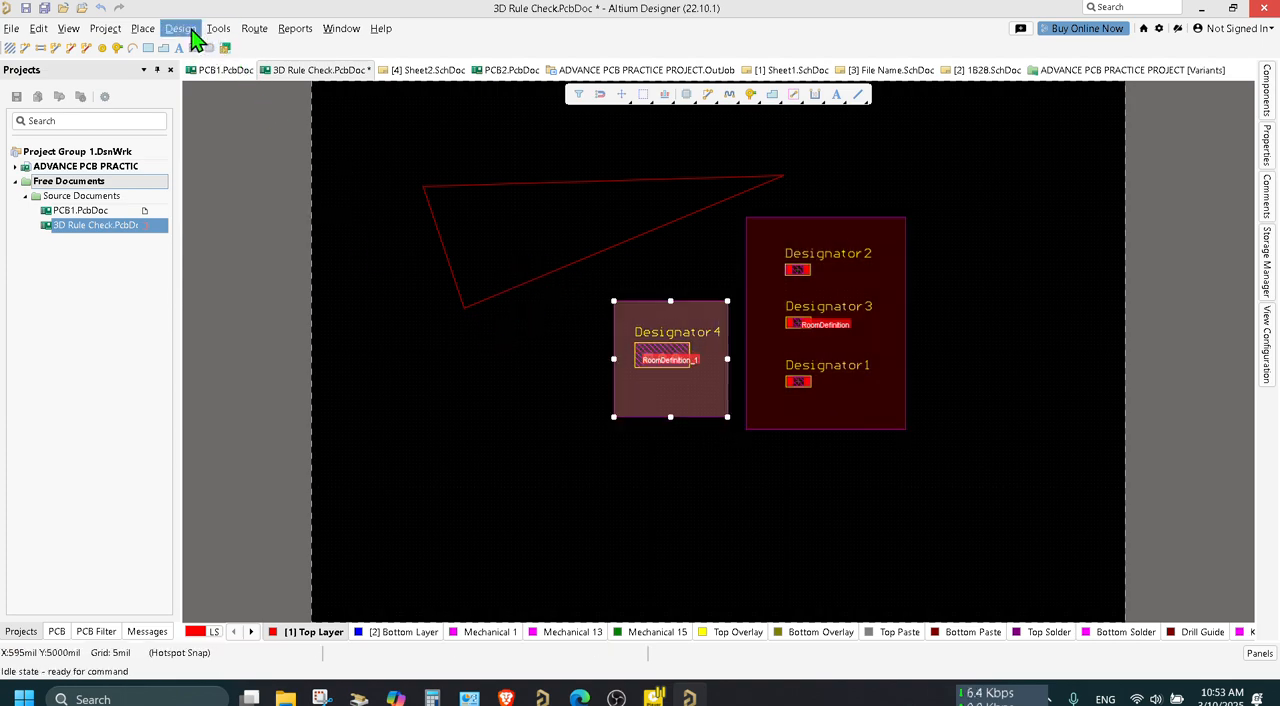
Draw a polygonal room around the three resistors, overlapping their rectangular room, with a slanted edge facing Designator4.
left_click(192, 31)
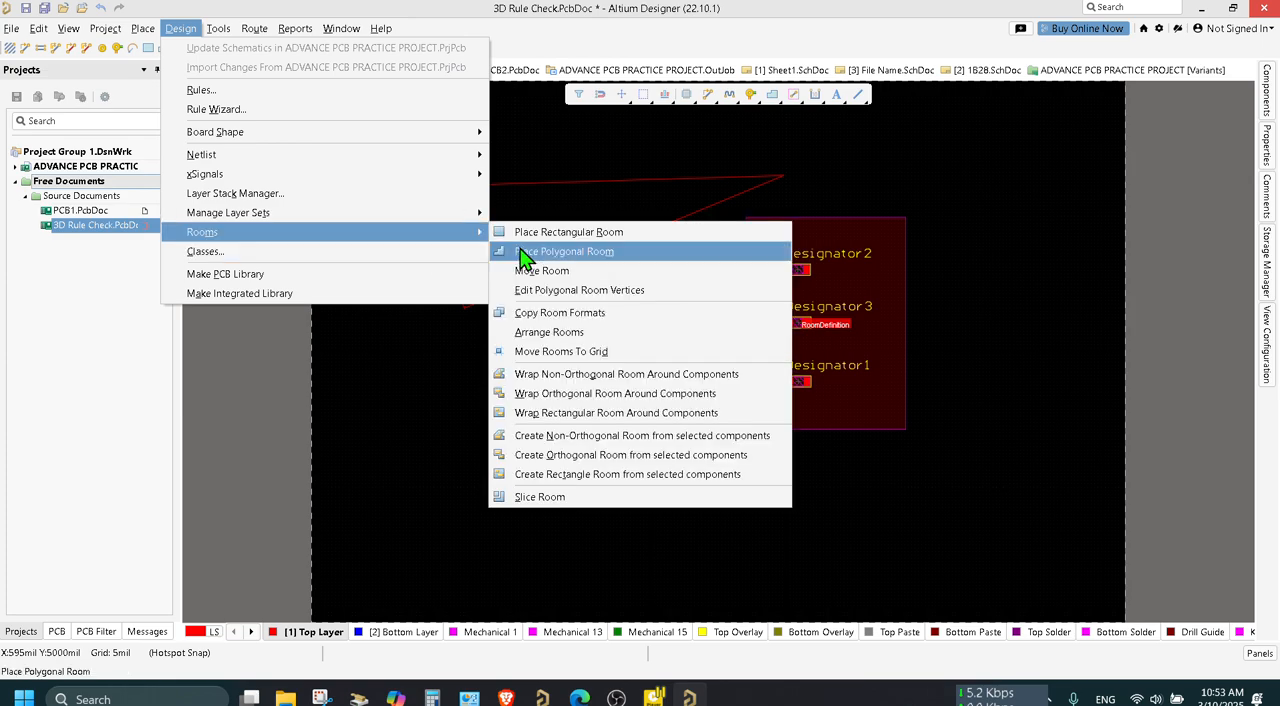
left_click(527, 256)
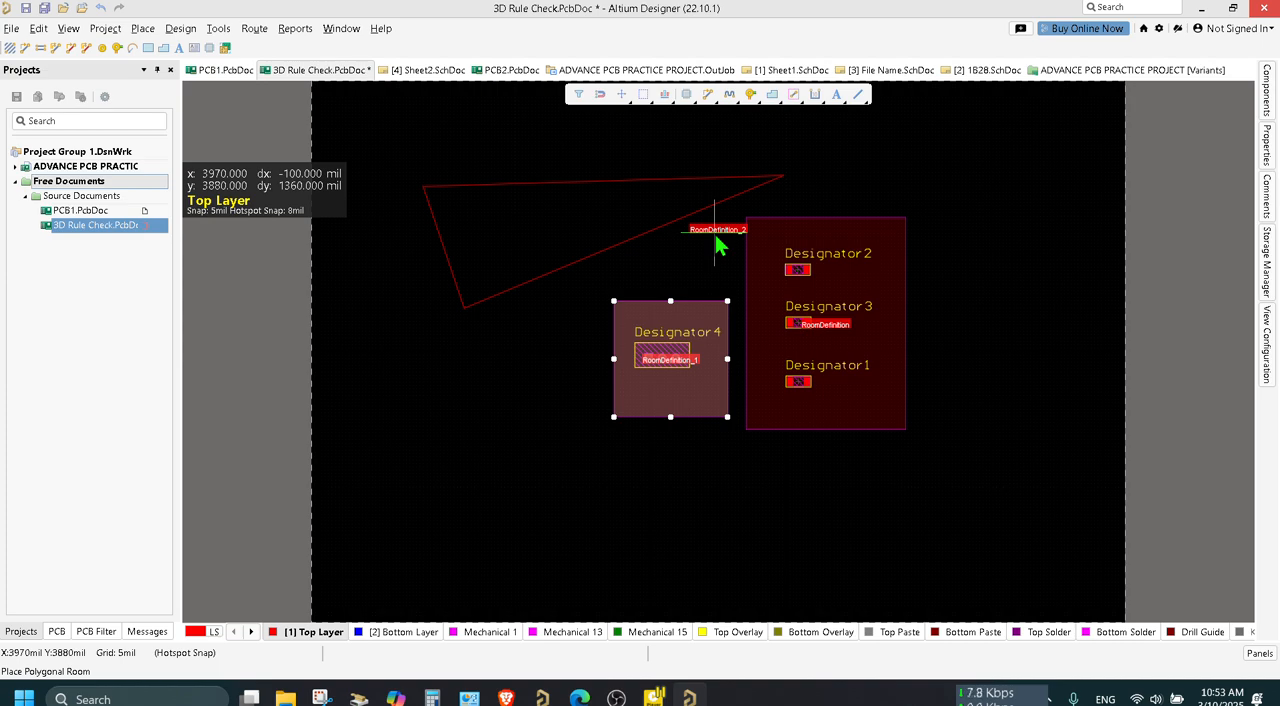
left_click(715, 232)
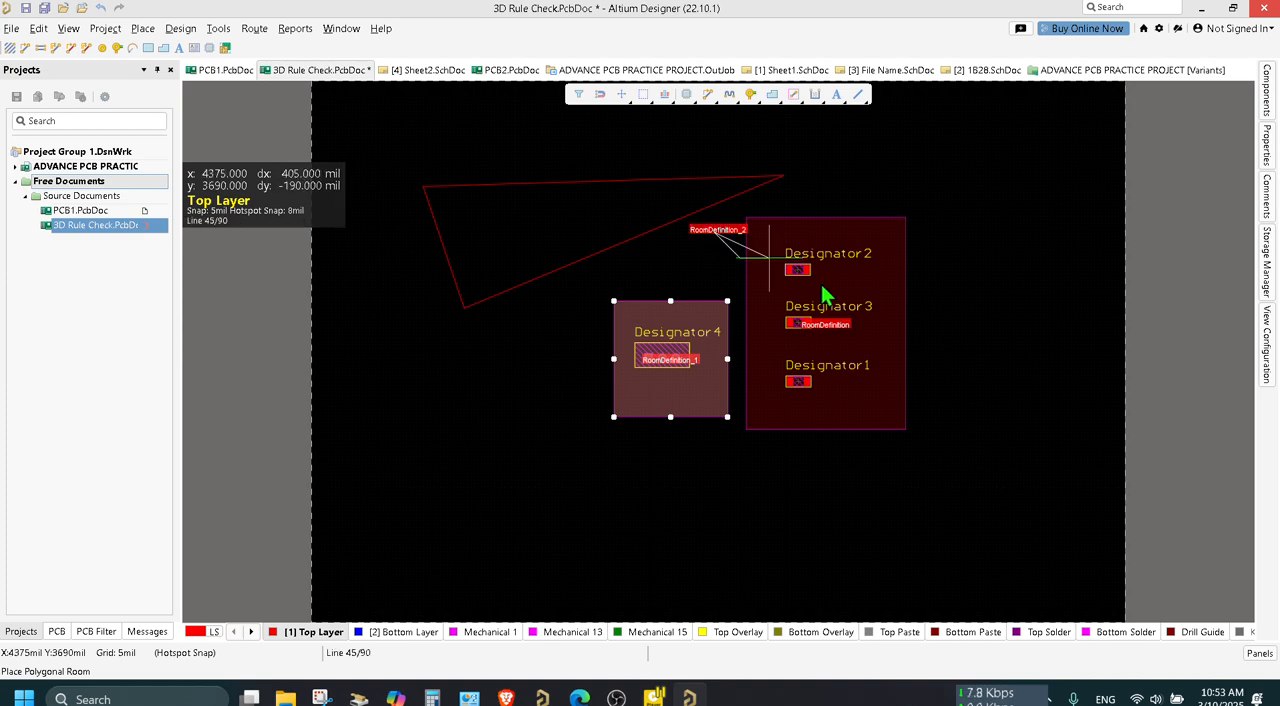
left_click(943, 234)
left_click(921, 464)
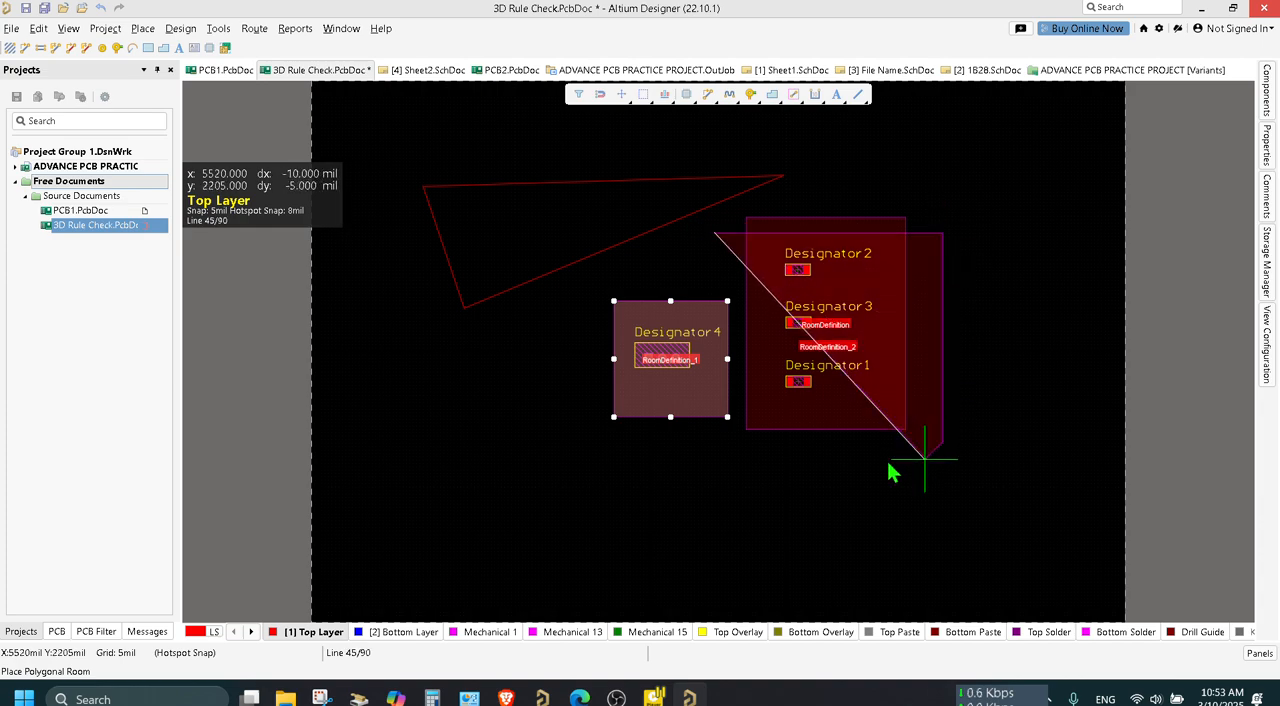
left_click(741, 466)
right_click(766, 470)
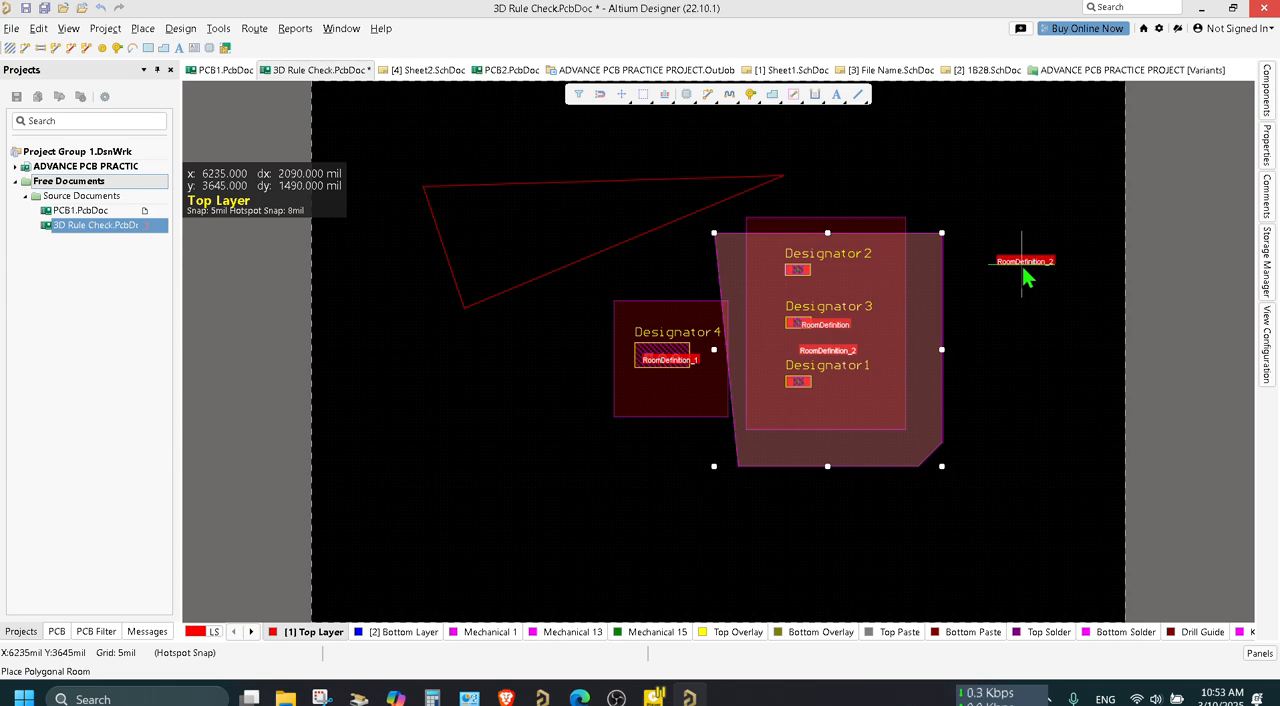
right_click(1023, 267)
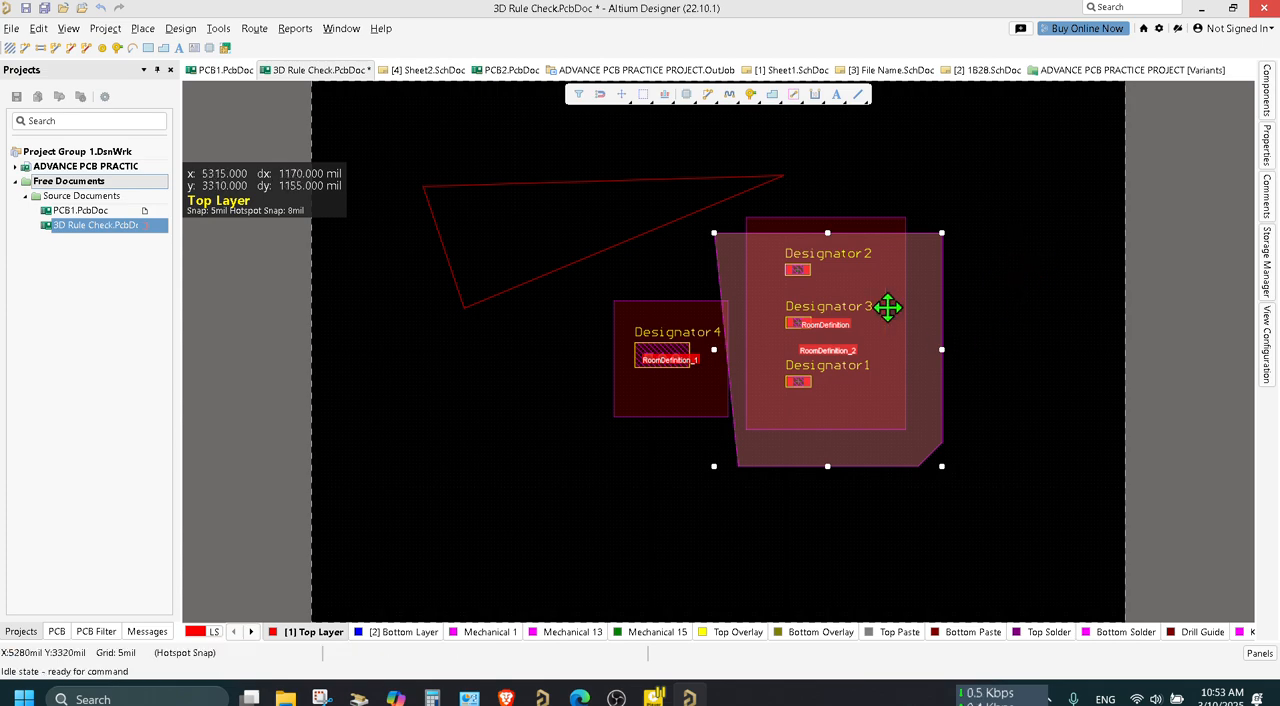
Delete the polygonal room that overlaps the resistors' rectangular room.
left_click(830, 283)
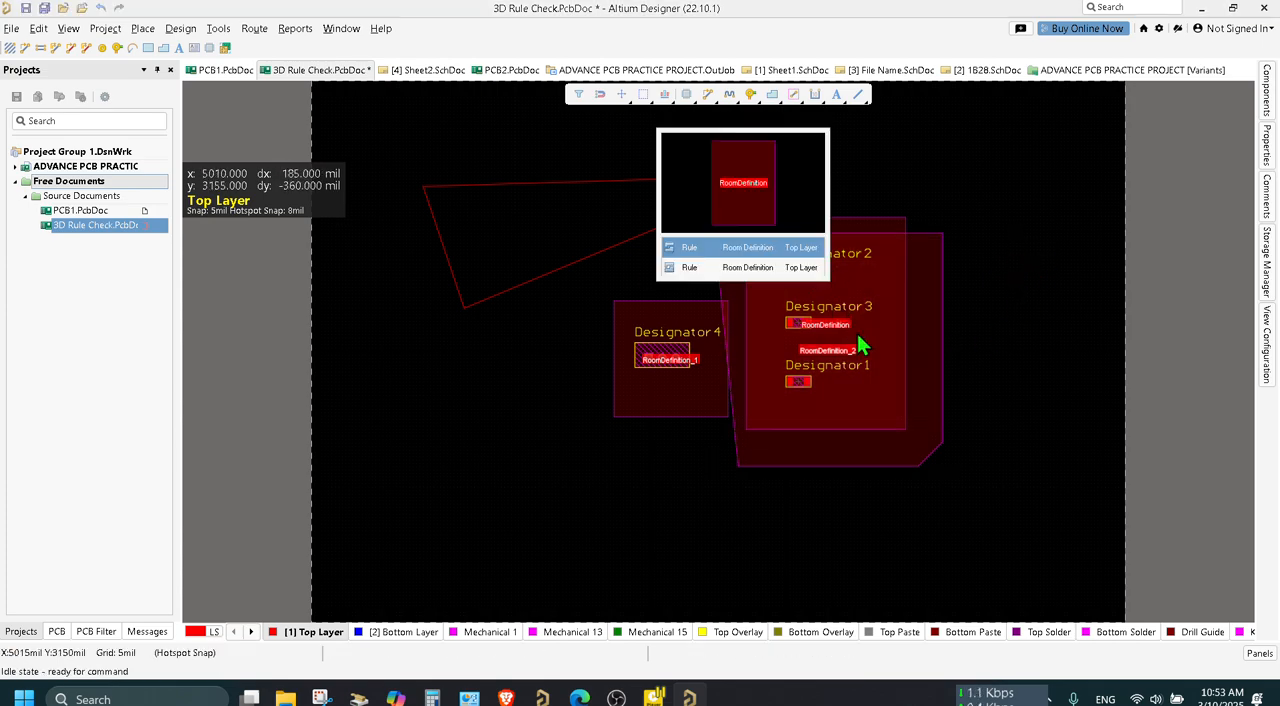
left_click(1267, 155)
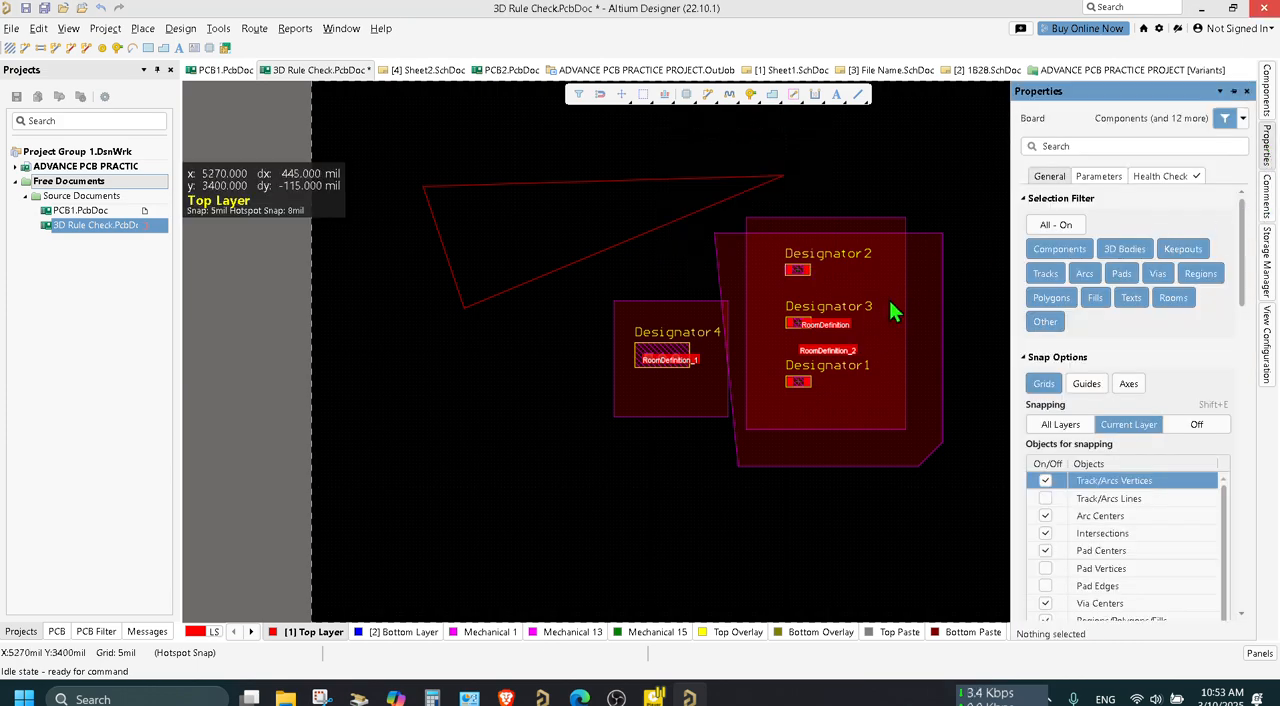
left_click(862, 320)
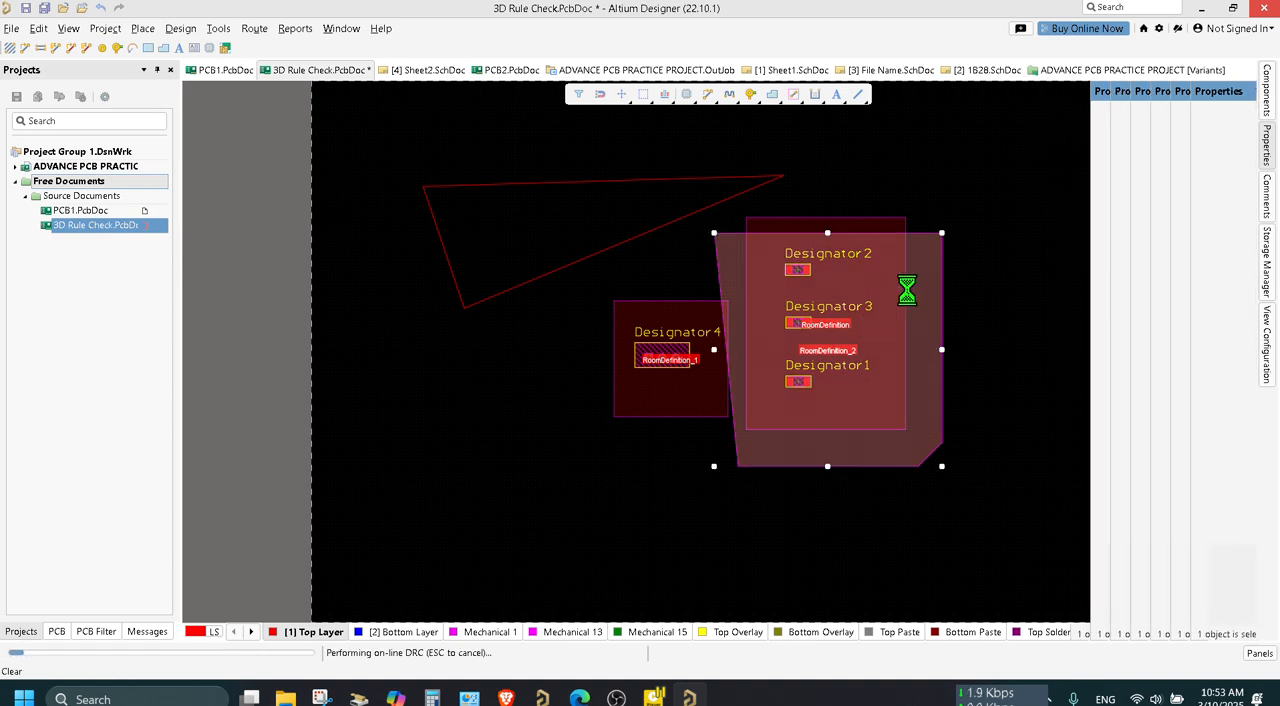
key("Delete")
Edit the room definition around the three resistors so that its object matching scope is All.
left_click(877, 286)
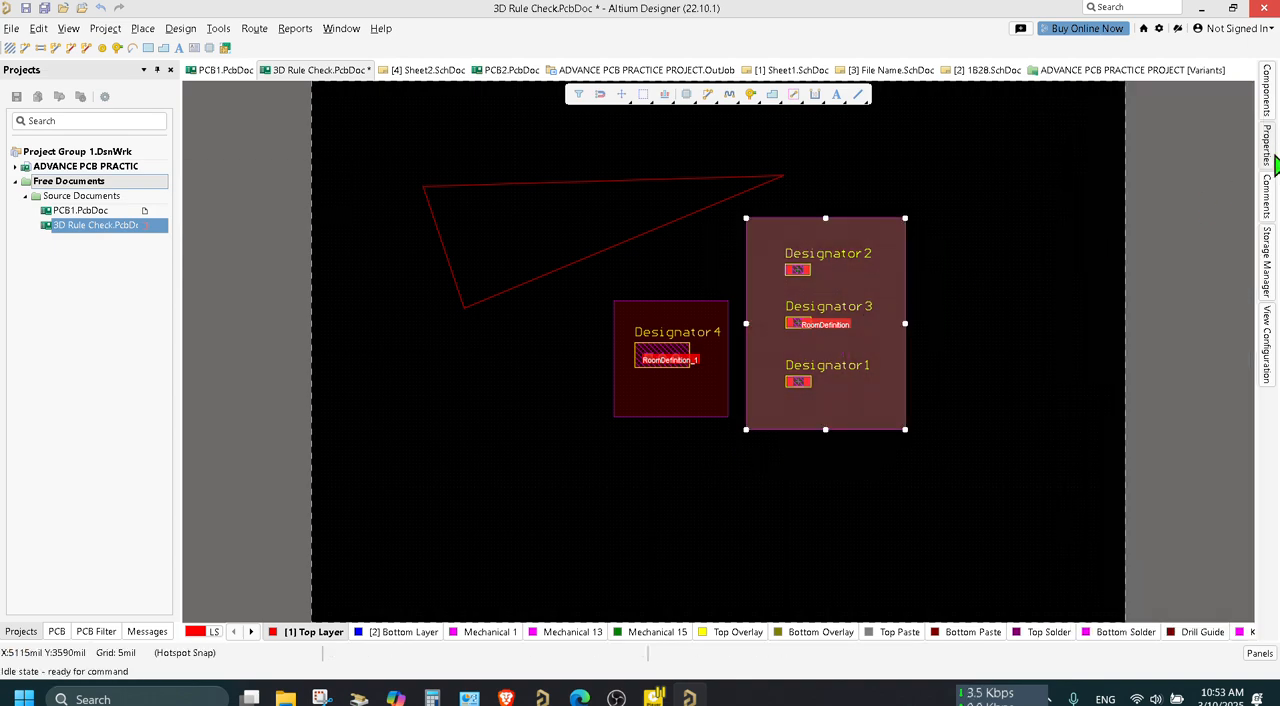
mouse_move(1272, 160)
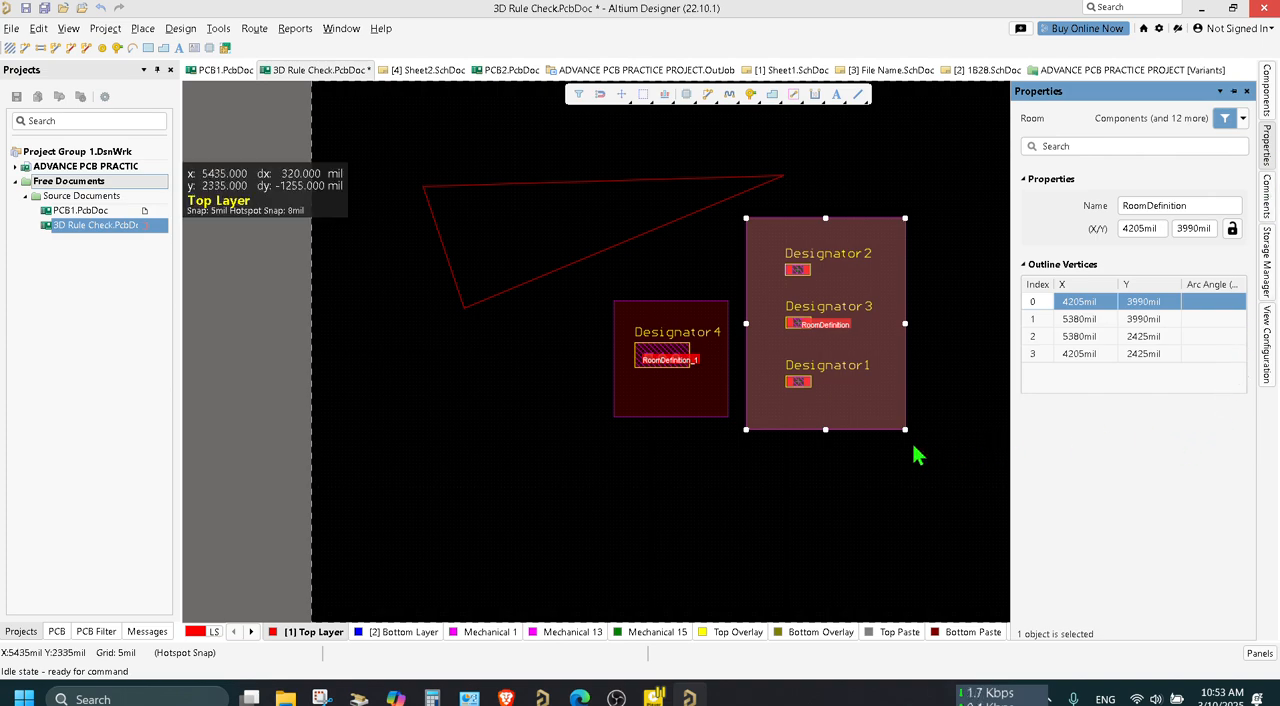
right_click(786, 295)
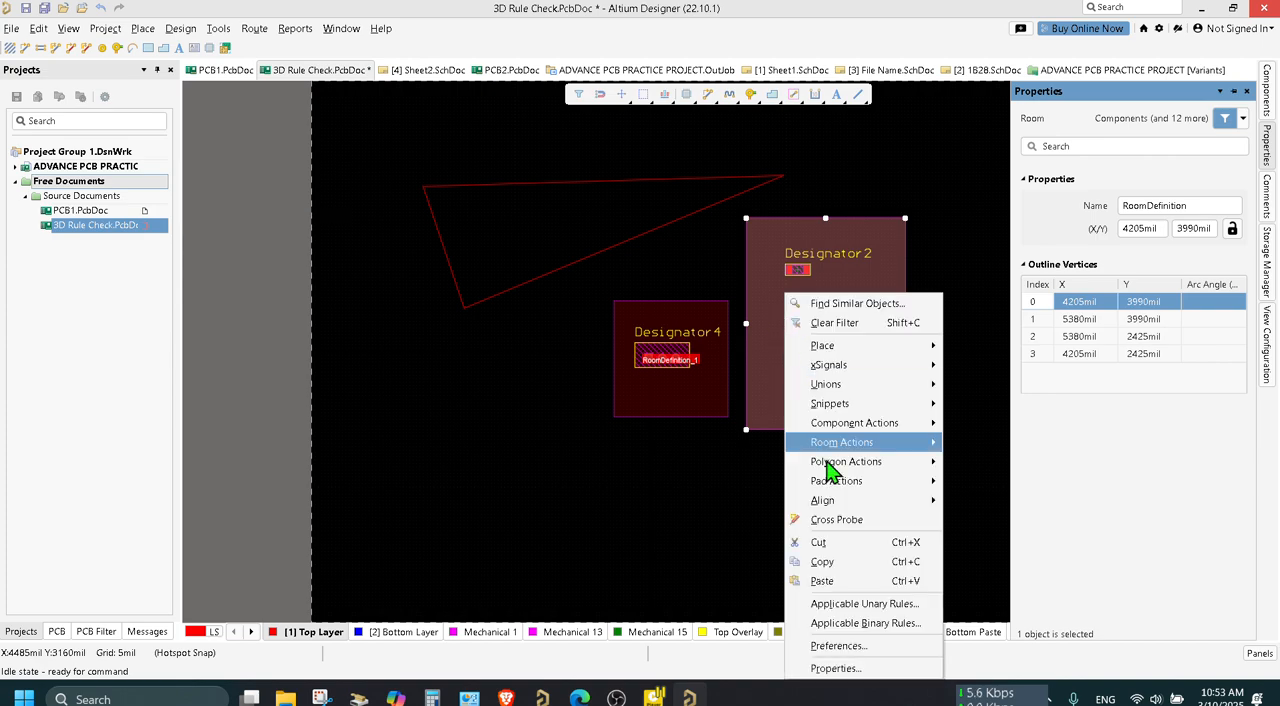
left_click(852, 668)
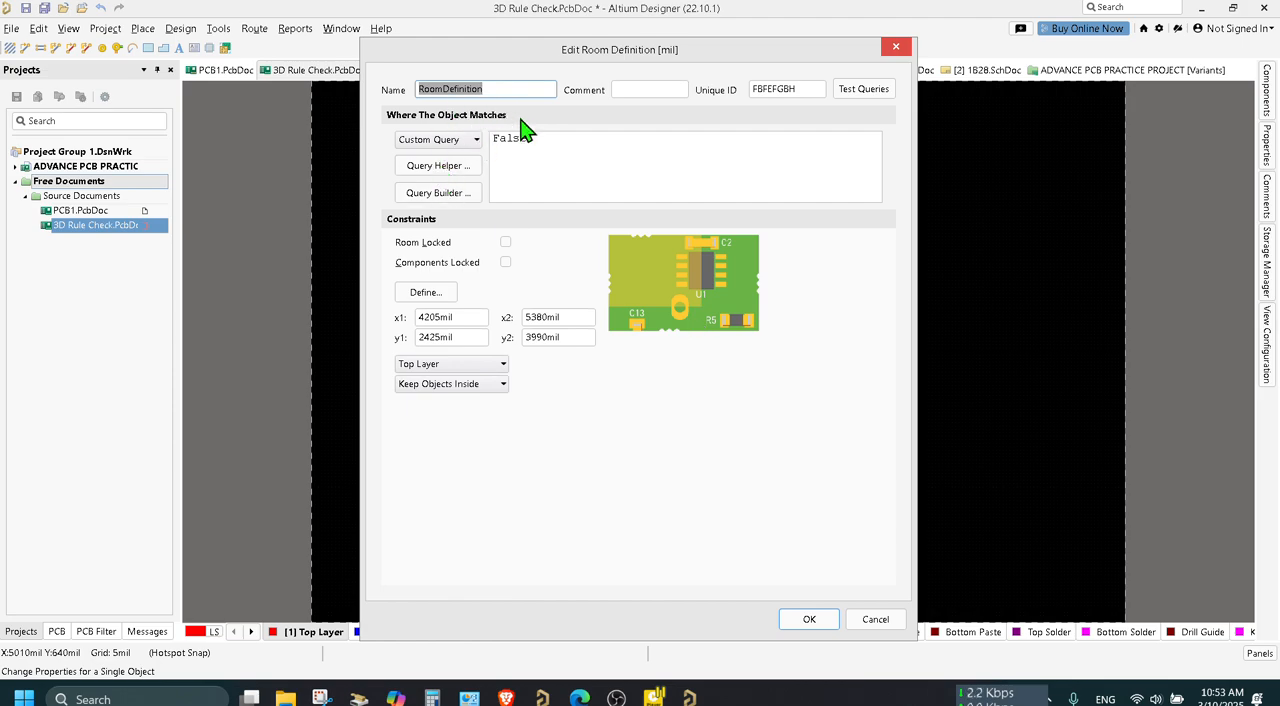
left_click(476, 146)
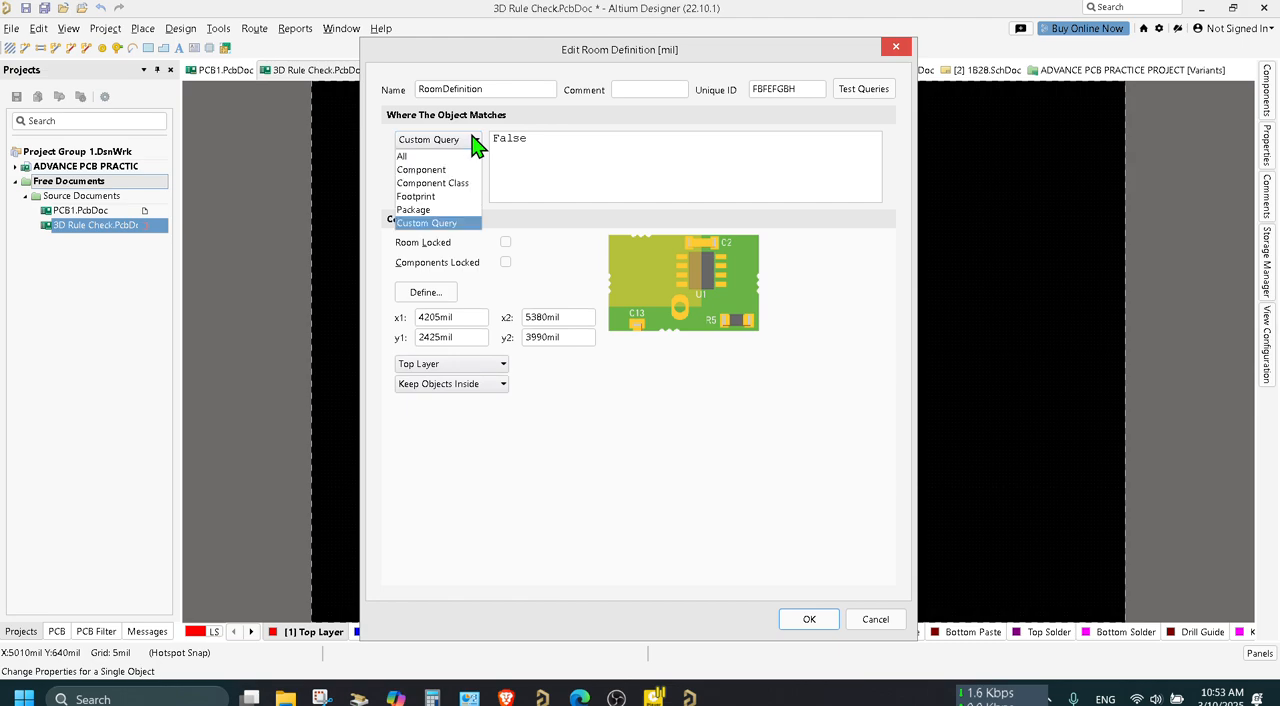
left_click(440, 158)
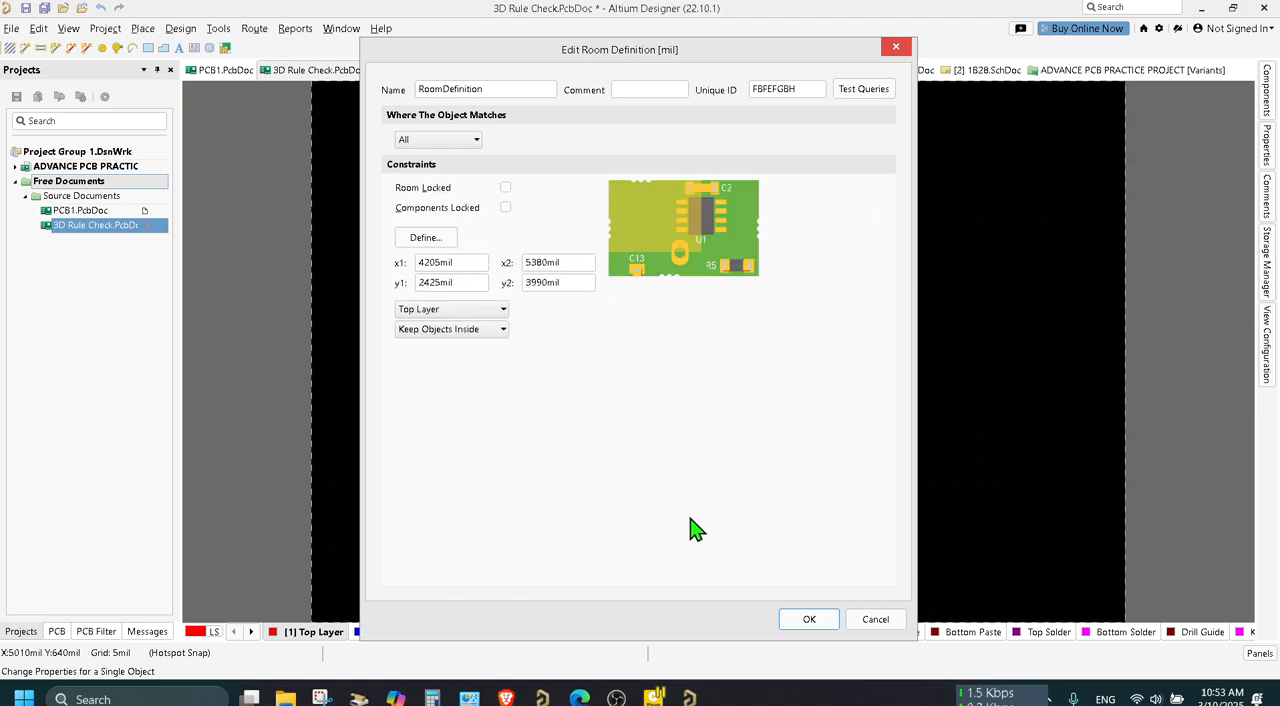
left_click(812, 620)
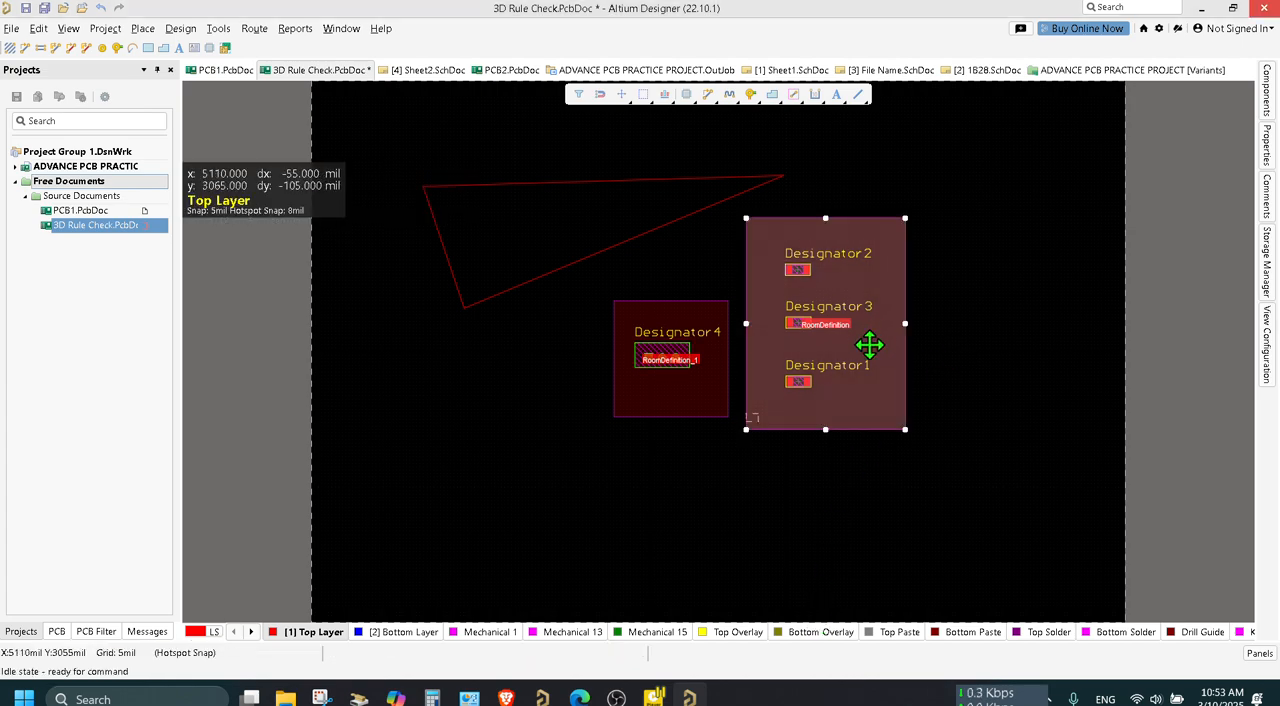
Lock the components in the room definition around the three resistors.
scroll(867, 345, "up", 5, "ctrl")
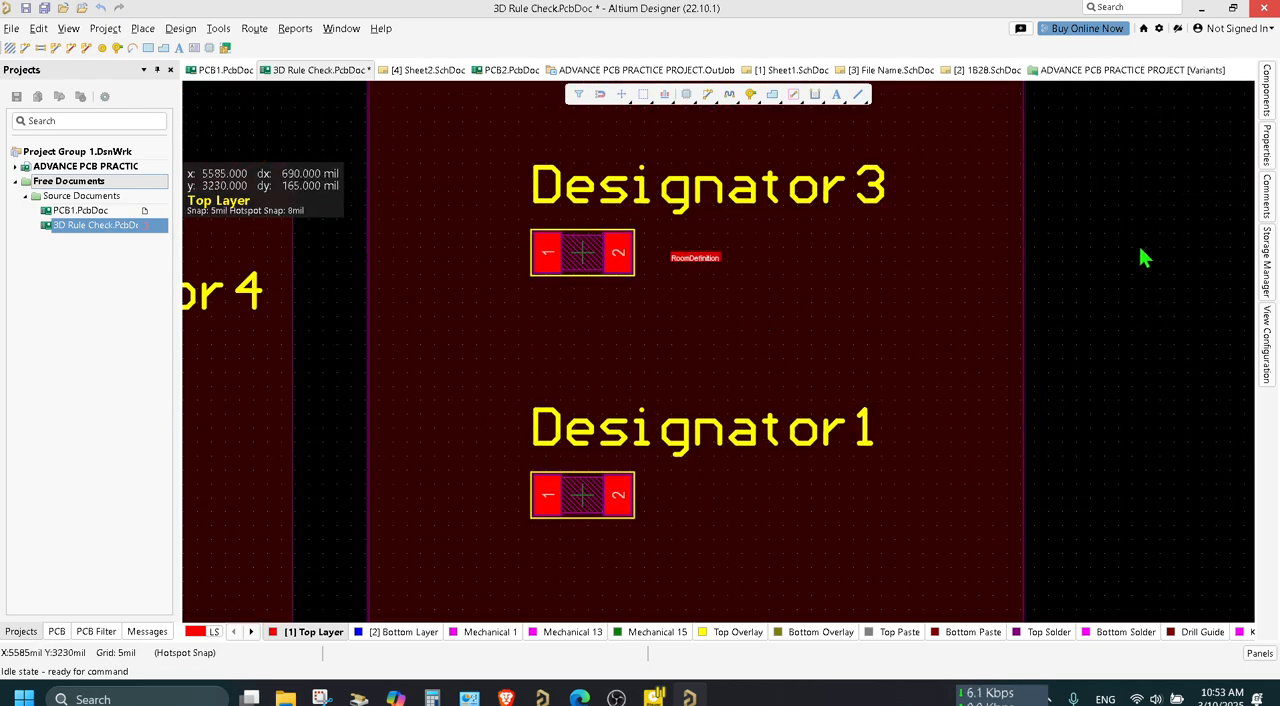
right_click_drag(1113, 240, 1277, 254)
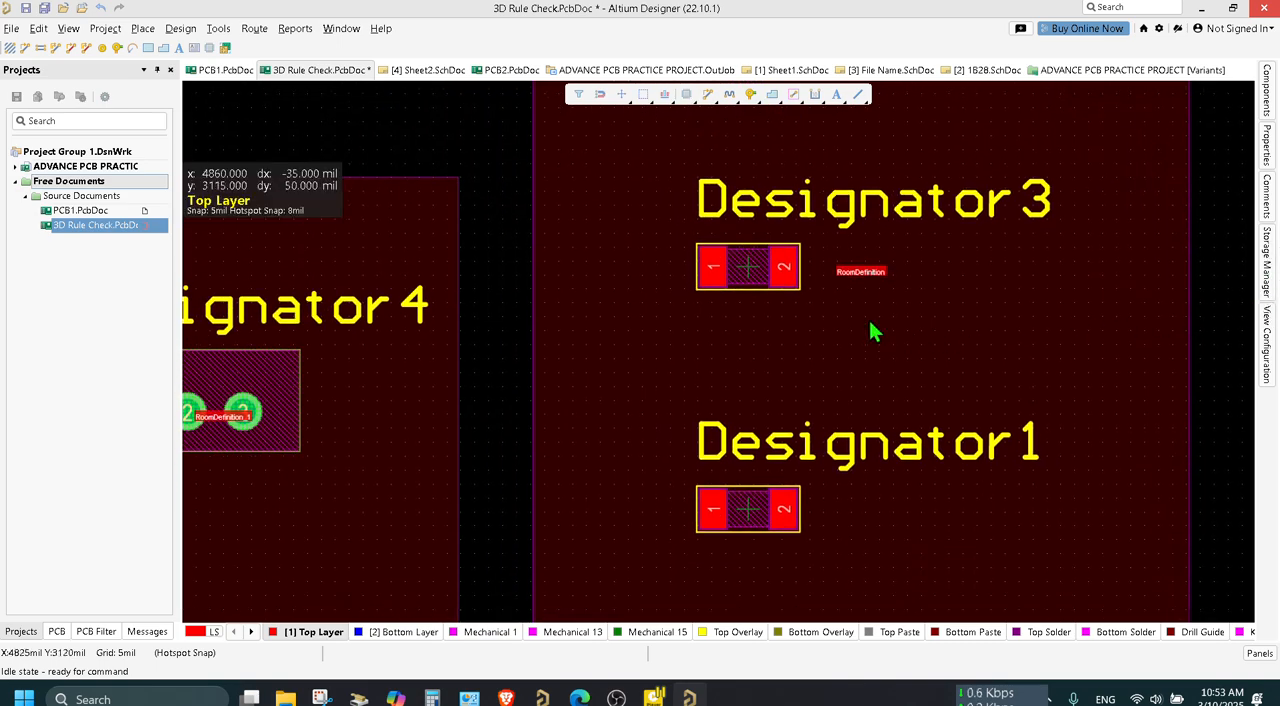
right_click_drag(491, 151, 606, 320)
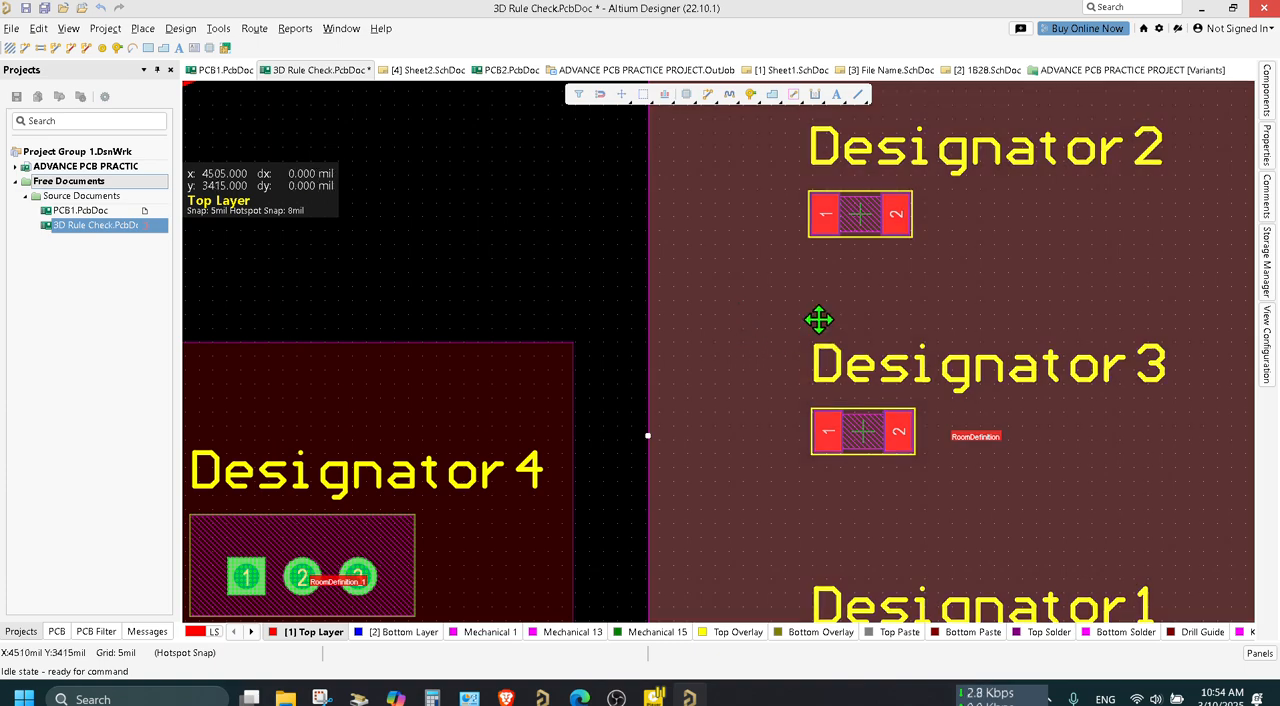
right_click(820, 311)
left_click(898, 670)
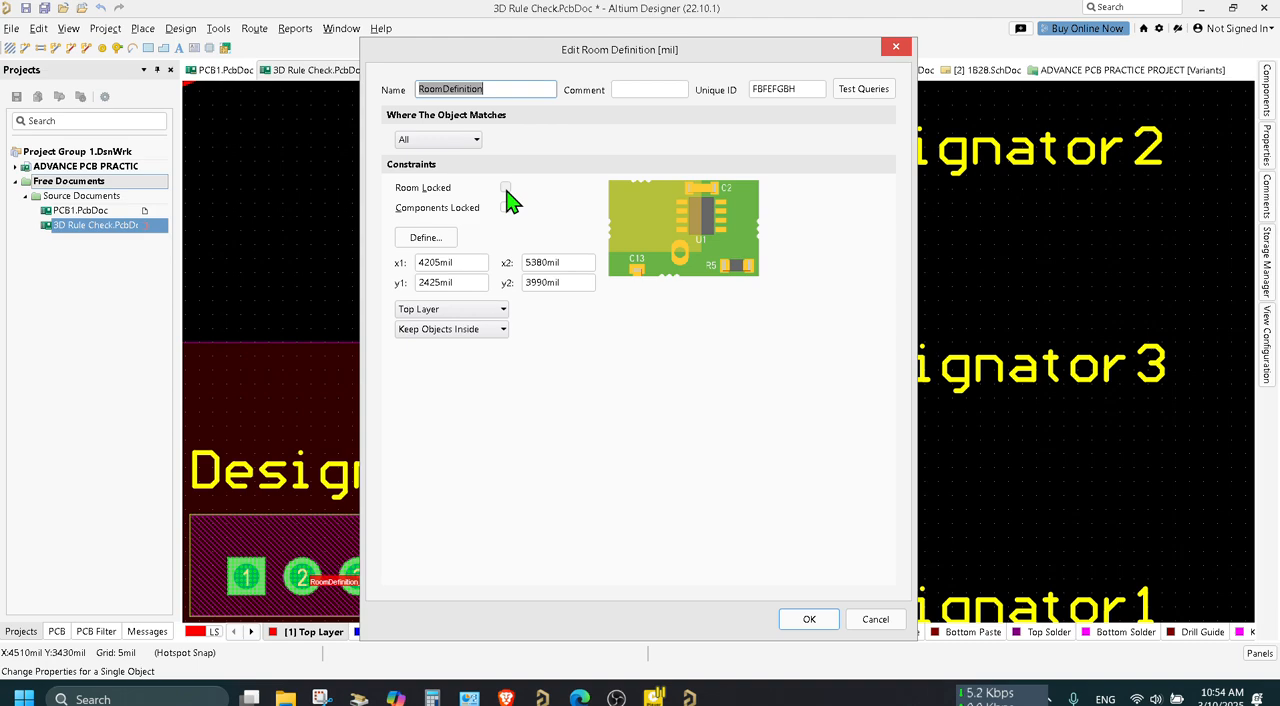
left_click(476, 141)
left_click(476, 148)
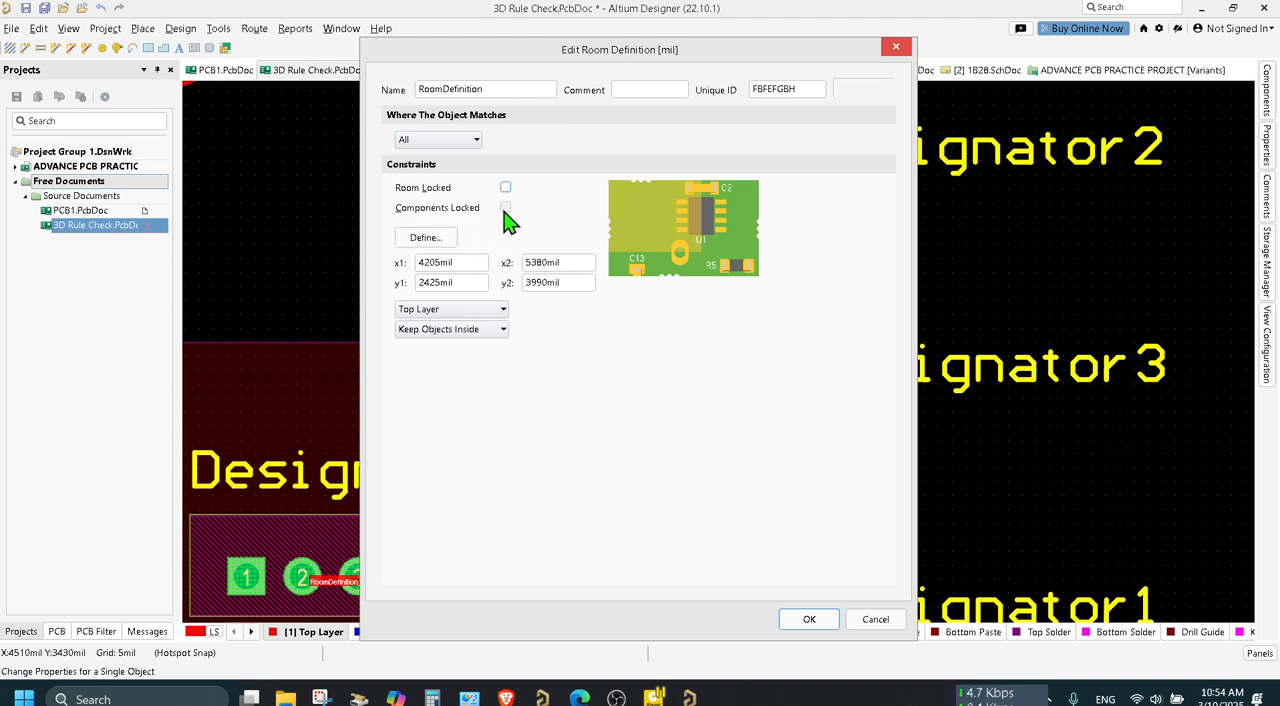
left_click(809, 619)
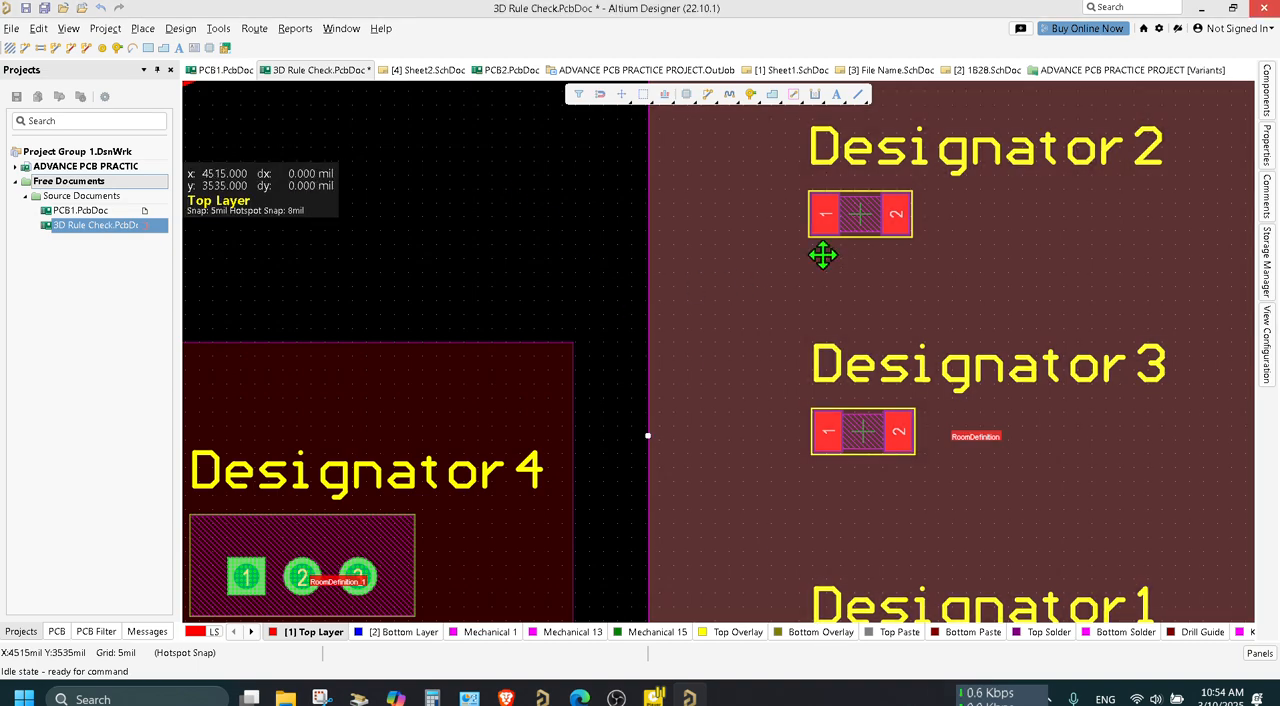
Unlock the components in the room definition around the three resistors.
right_click(822, 257)
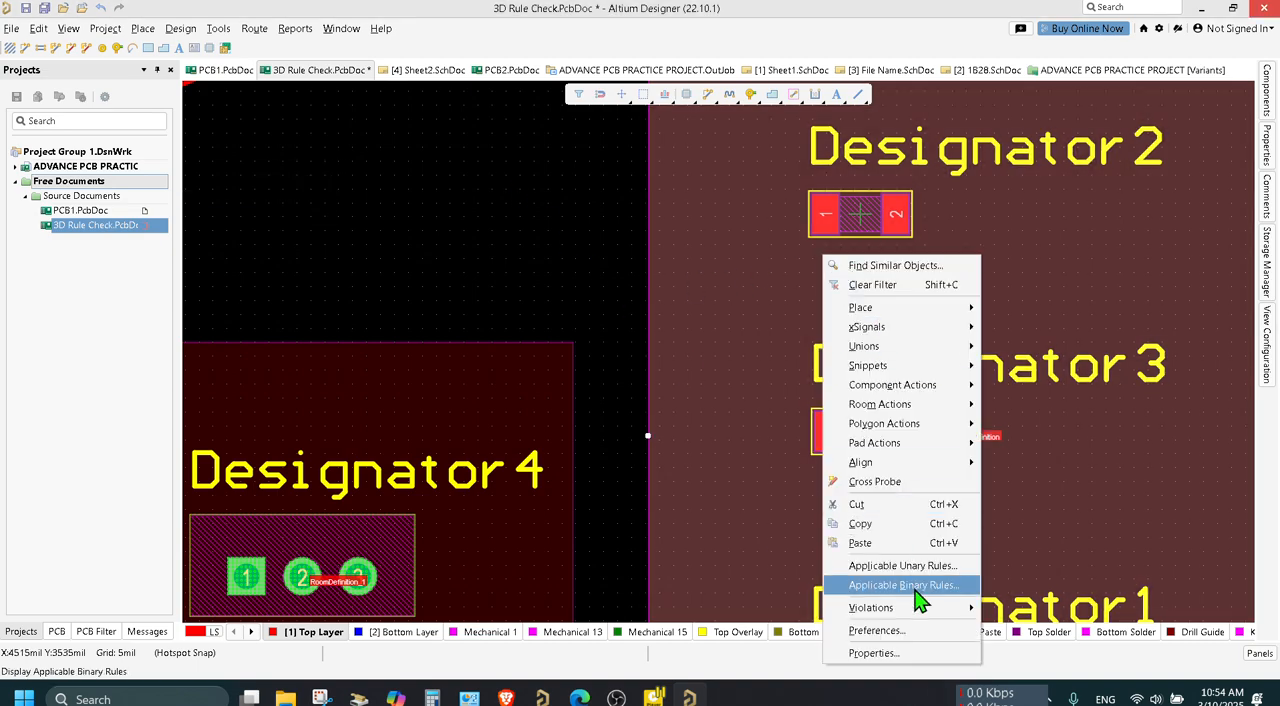
left_click(914, 651)
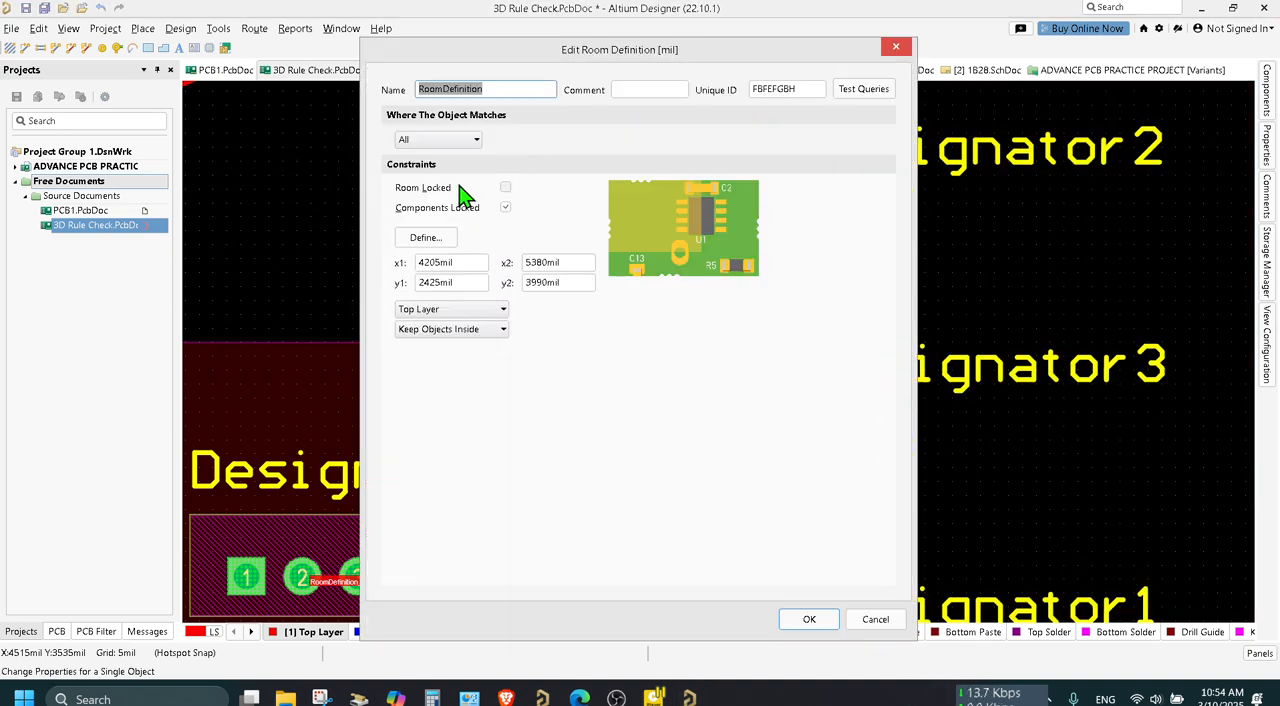
left_click(506, 208)
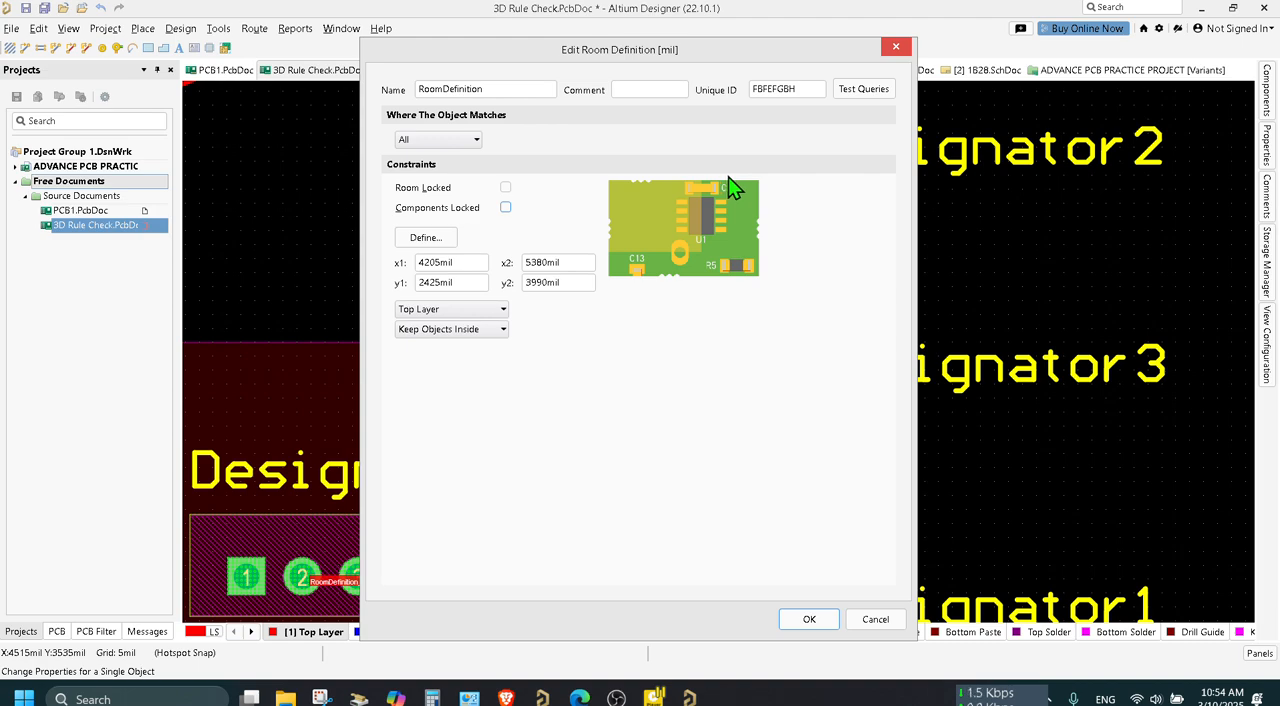
left_click(818, 626)
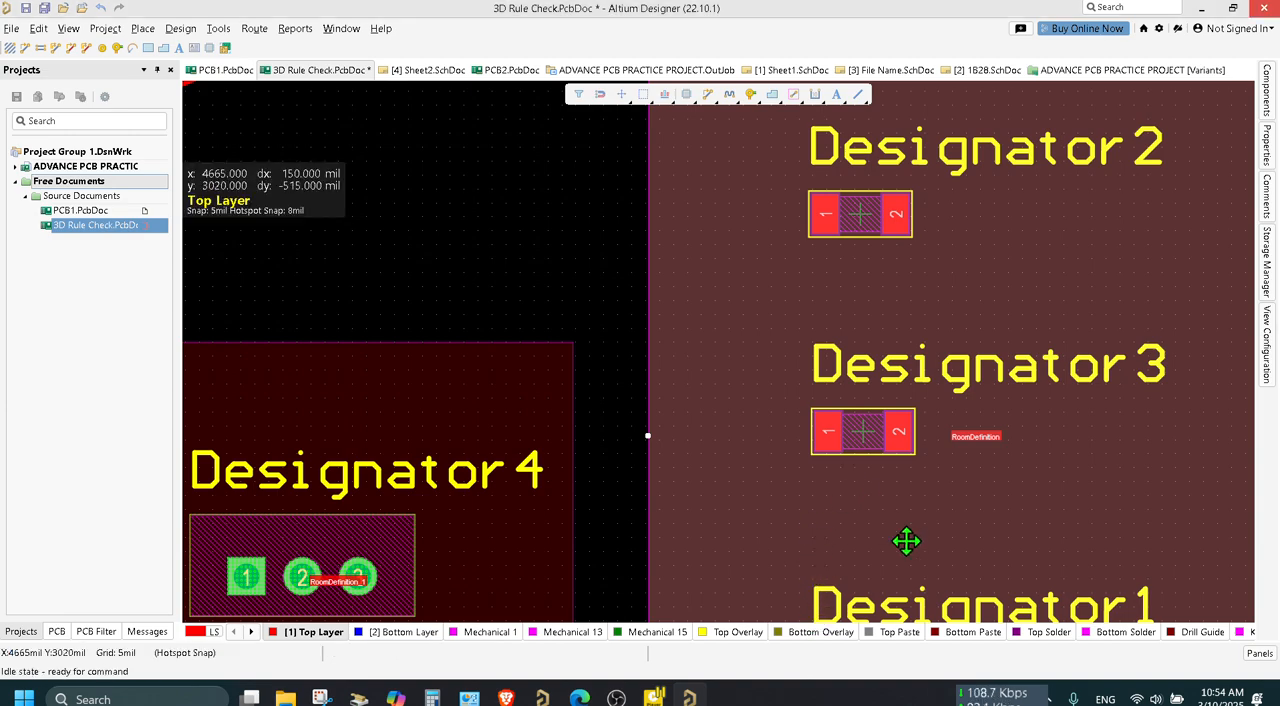
left_click(531, 212)
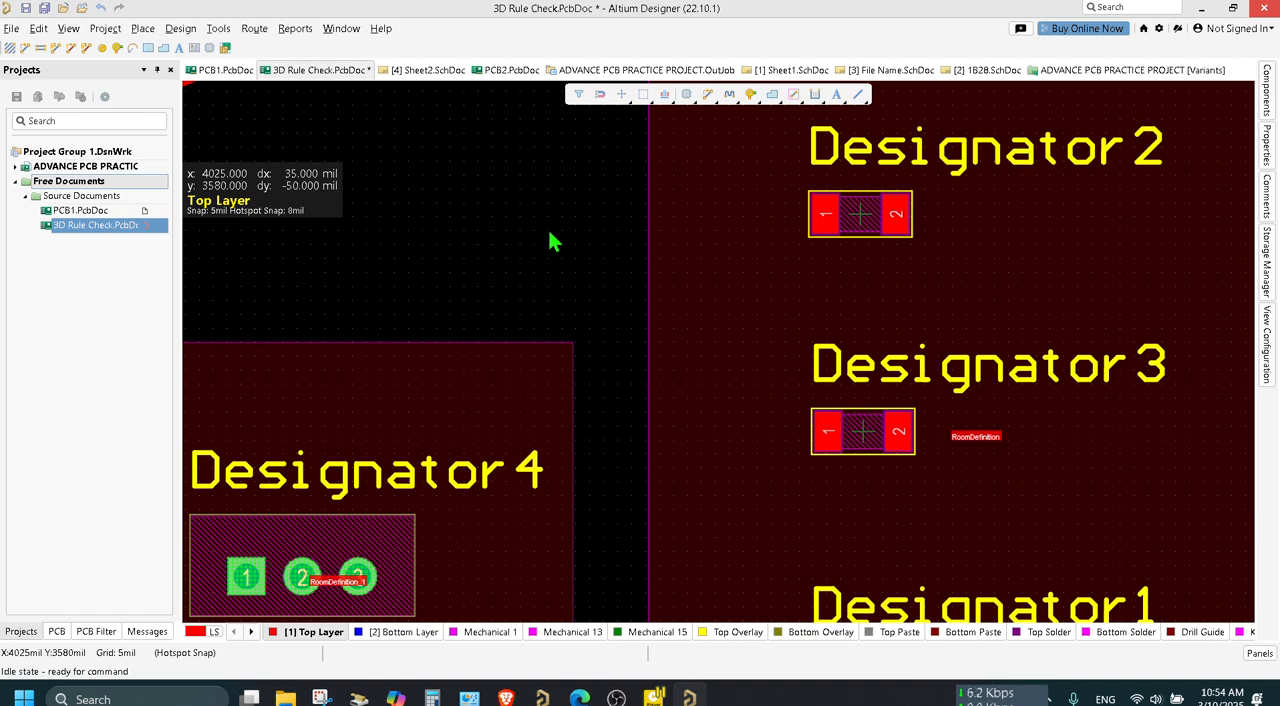
Set the minimum silkscreen-to-object clearance of the SilkToSolderMaskClearance design rule to 0 mil.
left_click(181, 30)
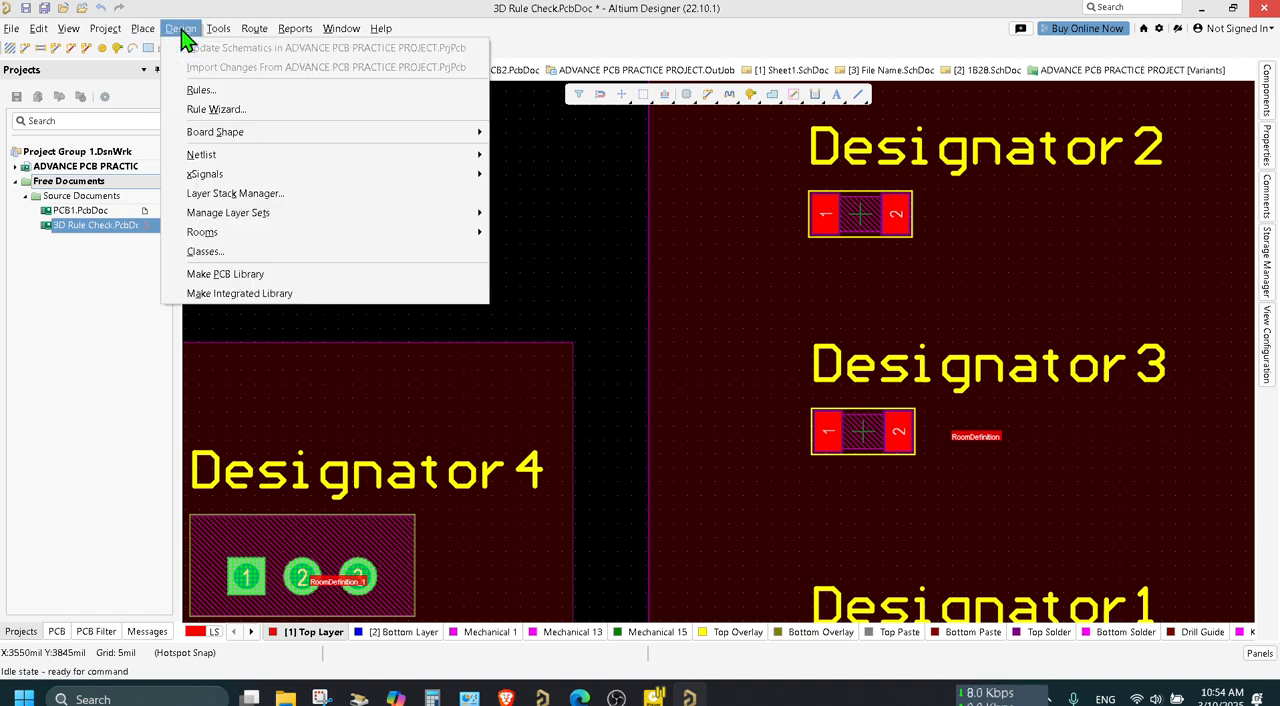
left_click(220, 92)
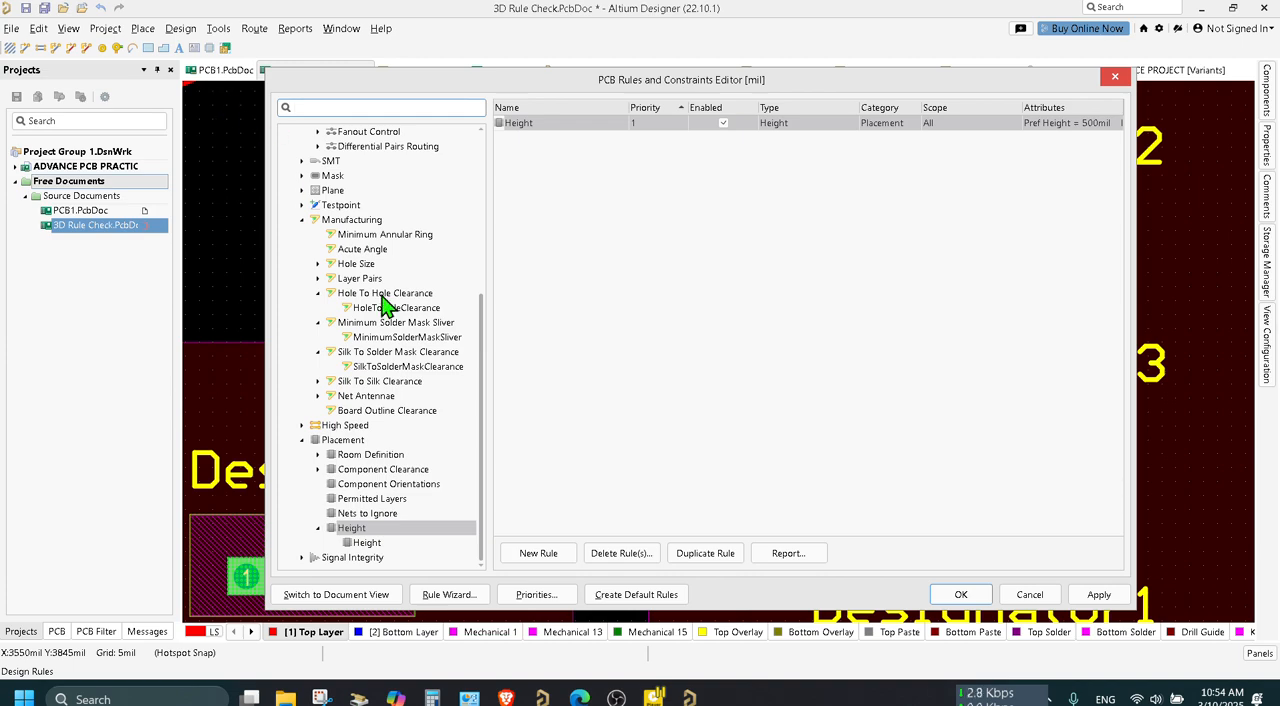
left_click(408, 367)
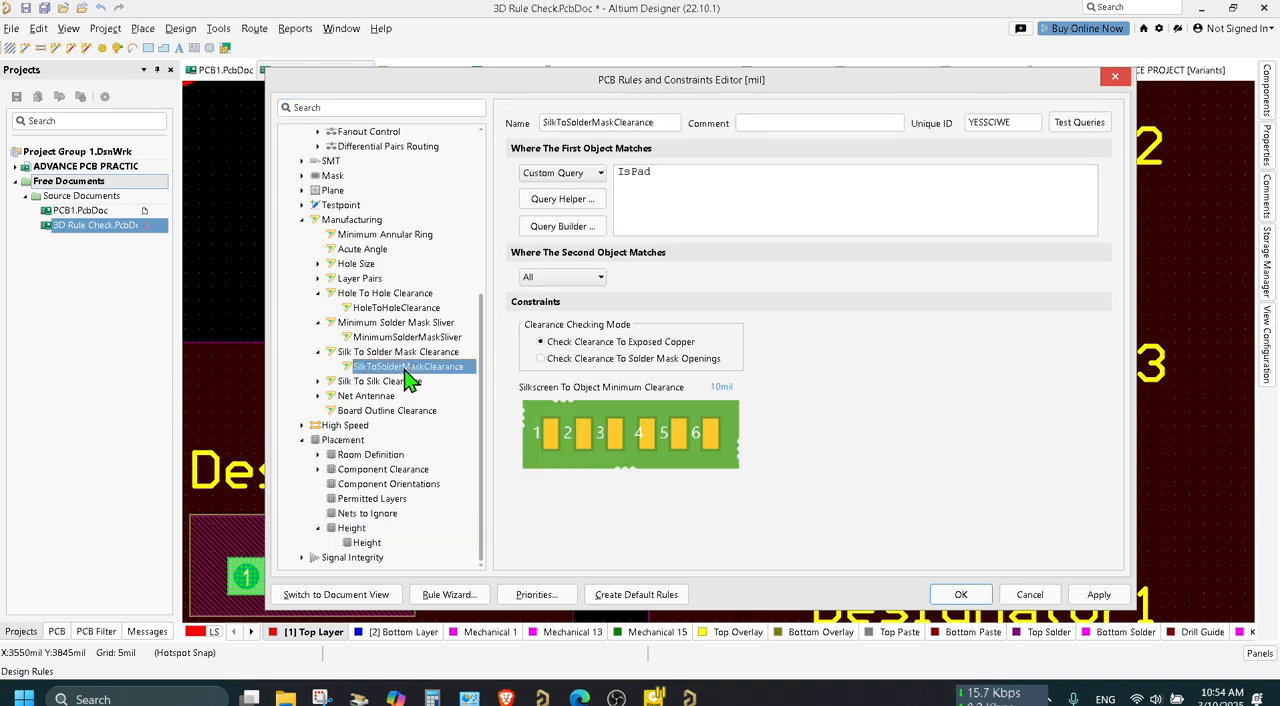
left_click(722, 386)
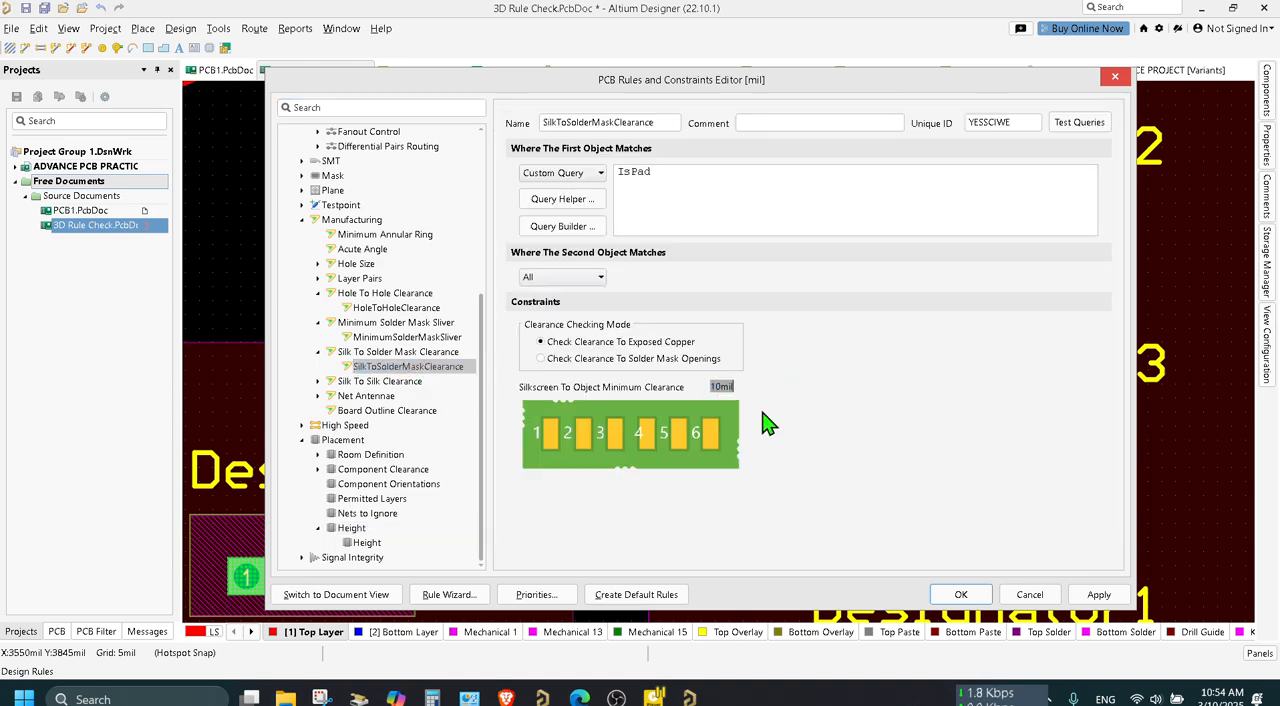
left_click(781, 422)
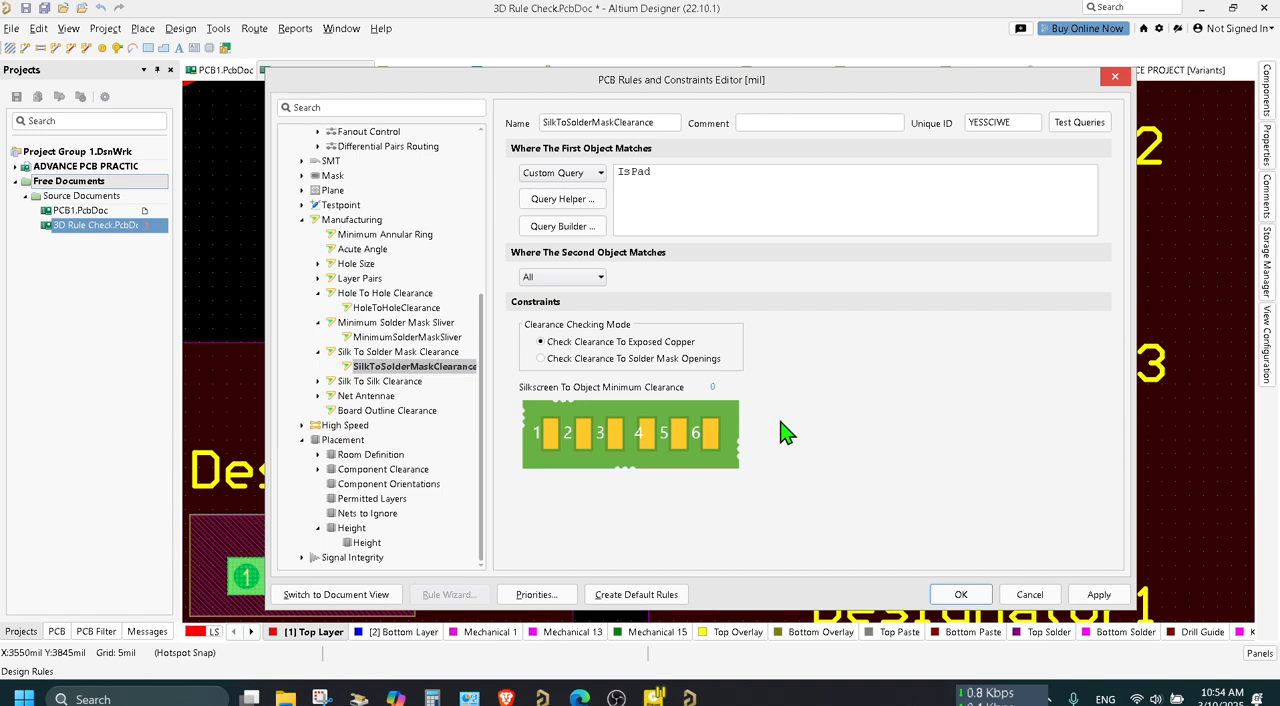
left_click(1099, 595)
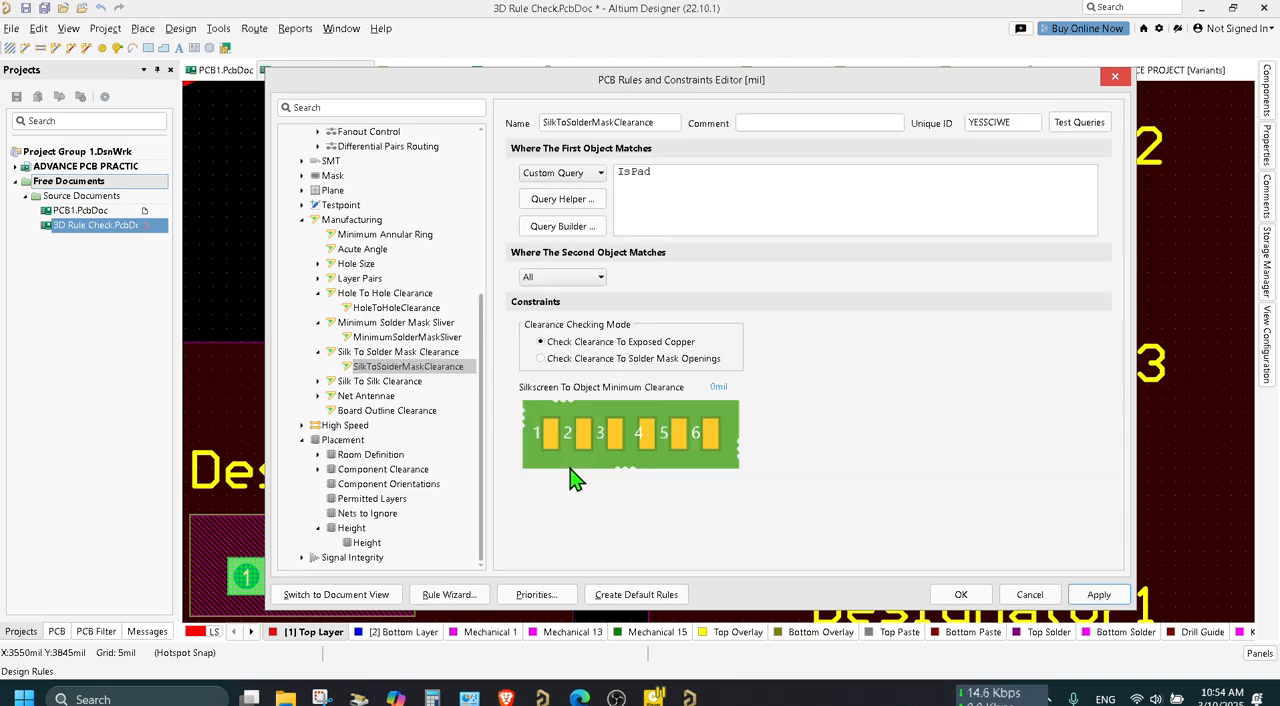
Set the minimum solder mask sliver to 0 in the MinimumSolderMaskSliver rule and close the rules editor.
left_click(405, 338)
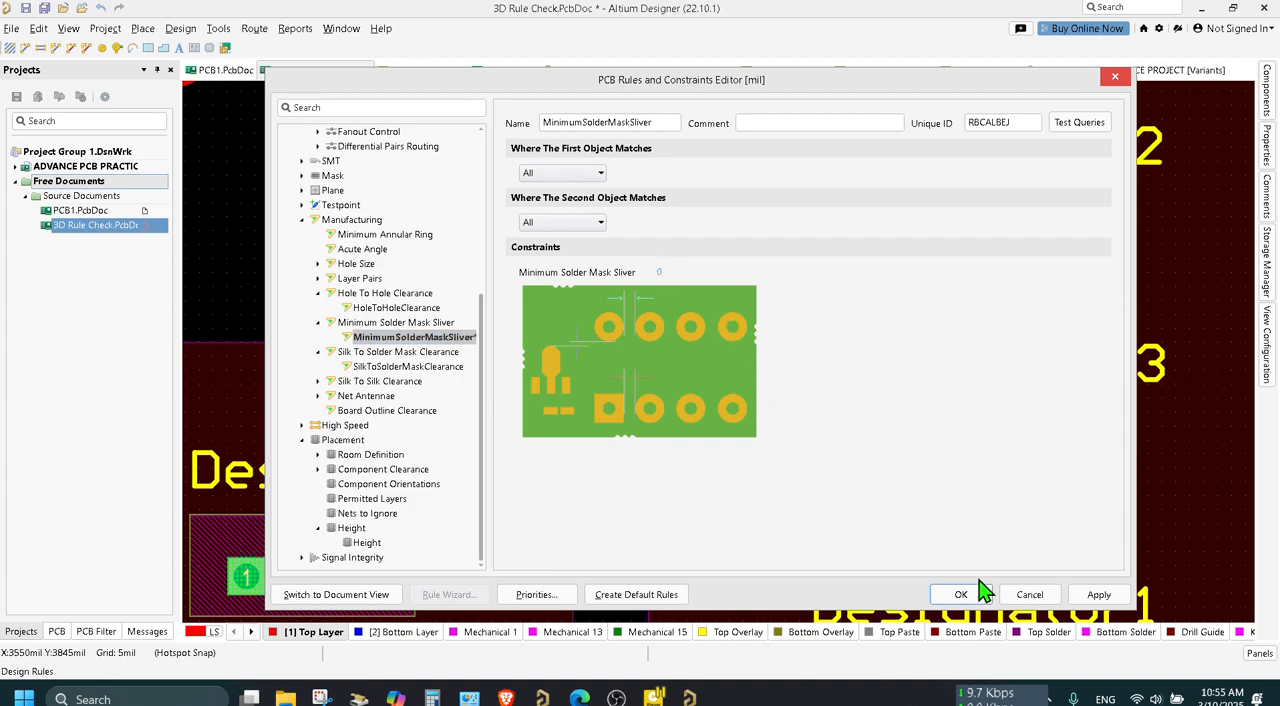
left_click(1099, 594)
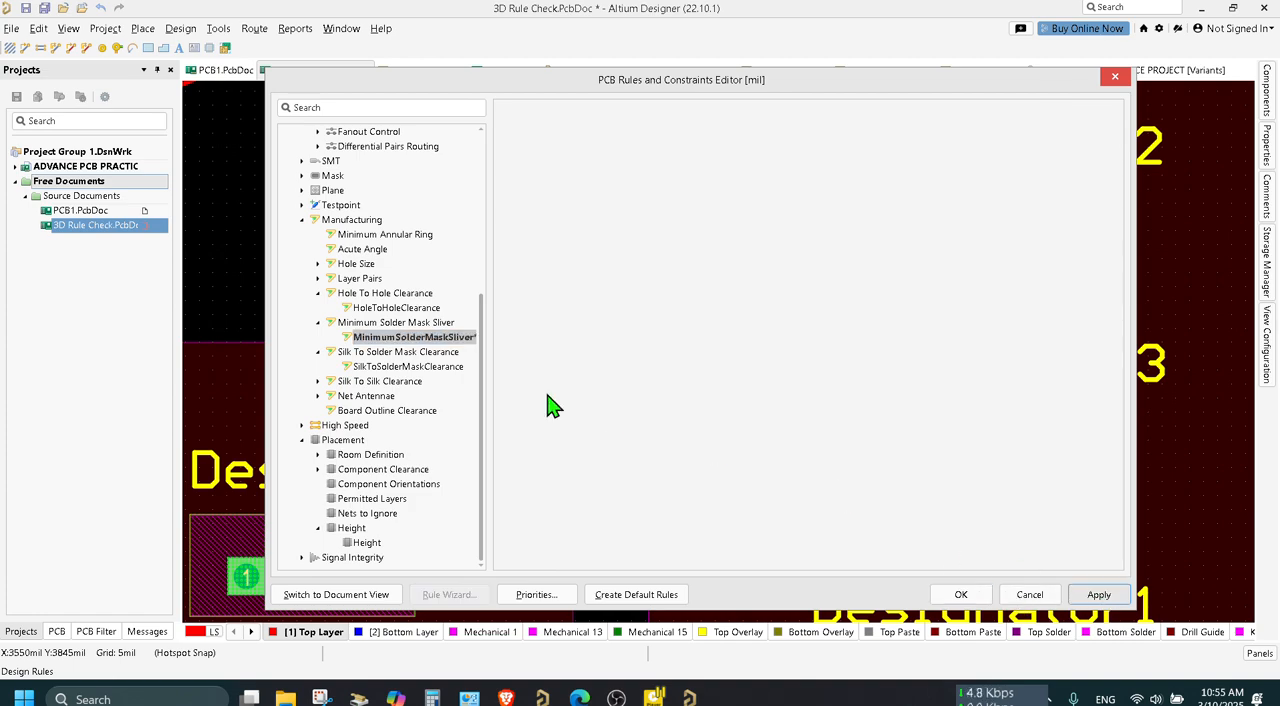
left_click(379, 382)
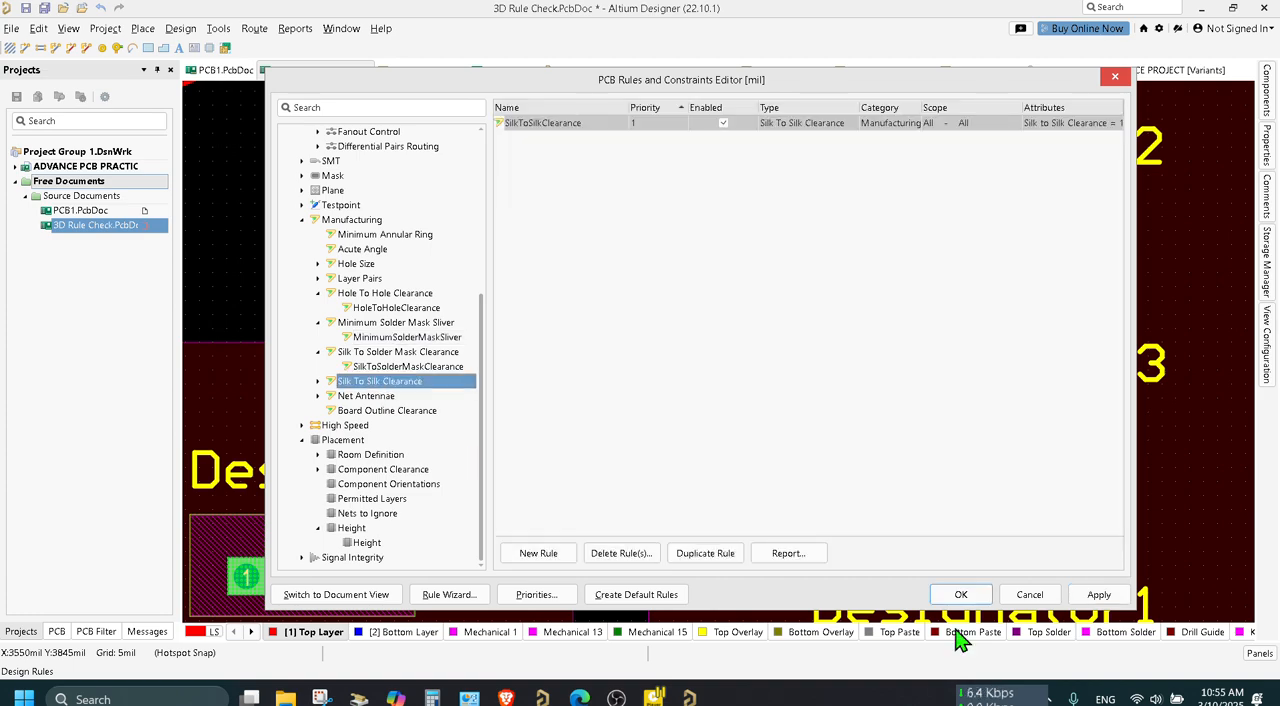
left_click(962, 595)
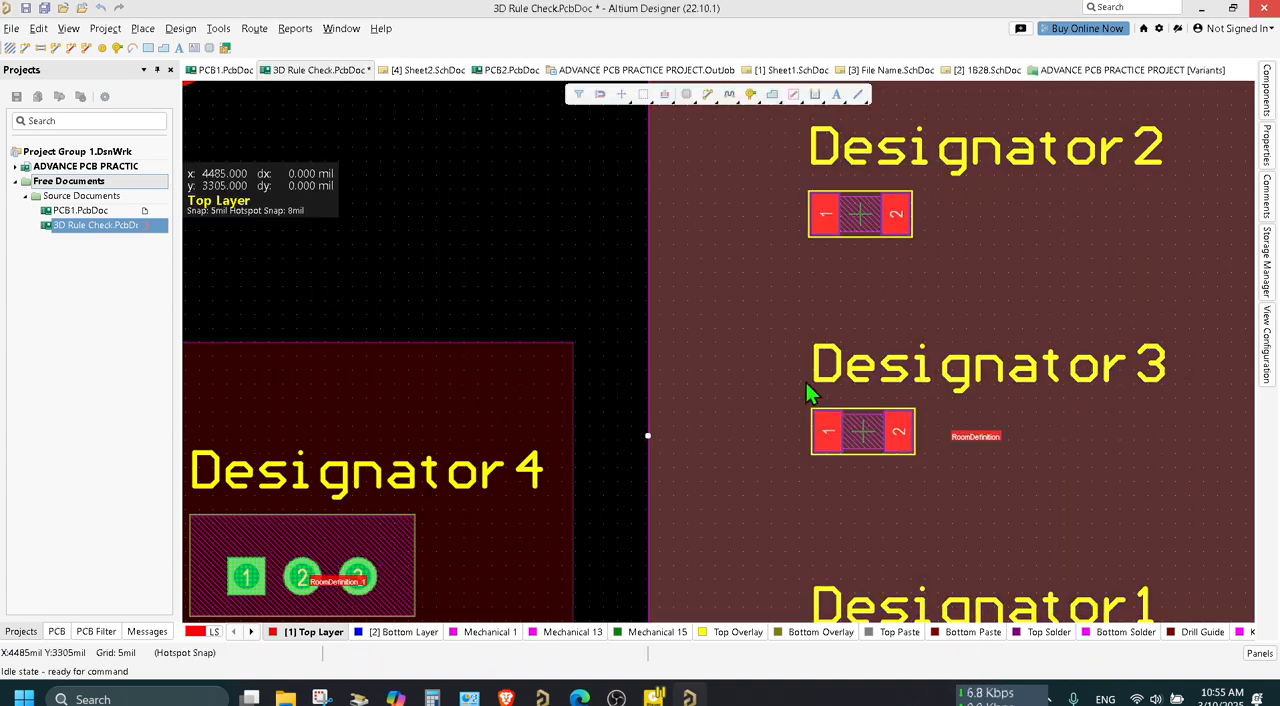
Undo the latest changes to the room definition around the three resistors.
scroll(777, 391, "down", 2, "ctrl")
scroll(780, 394, "down", 1, "ctrl")
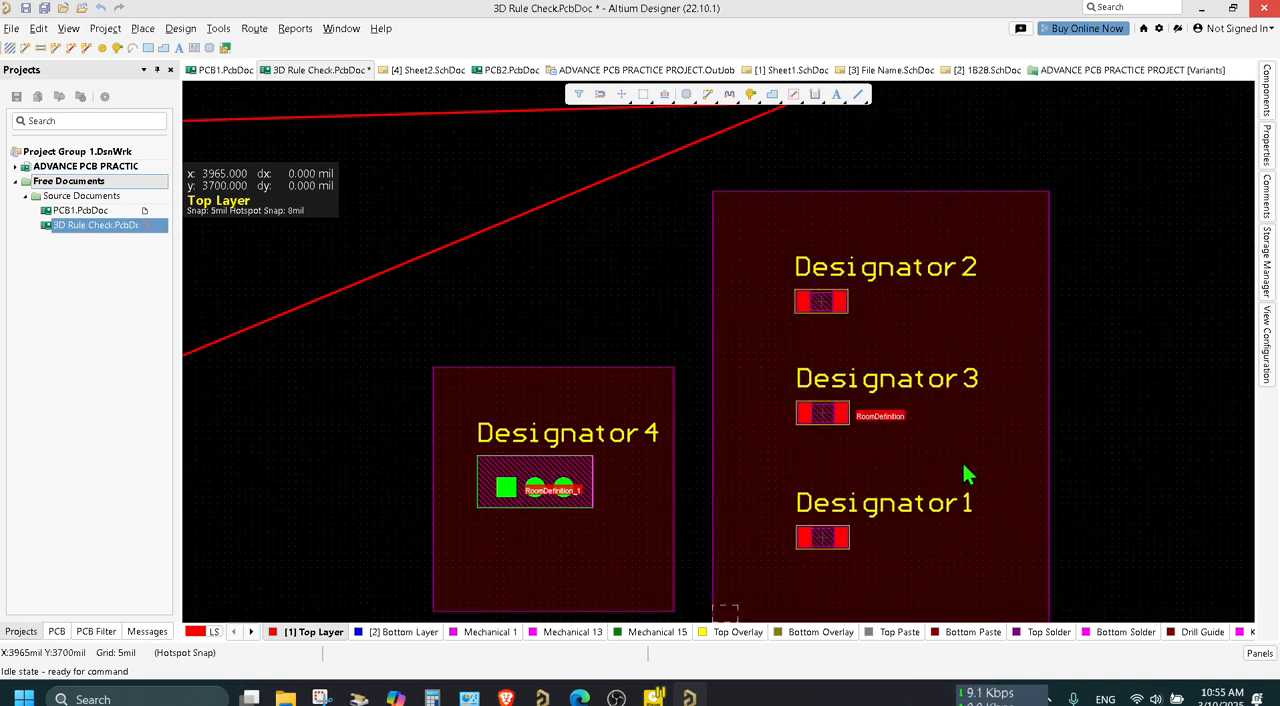
left_click(564, 487)
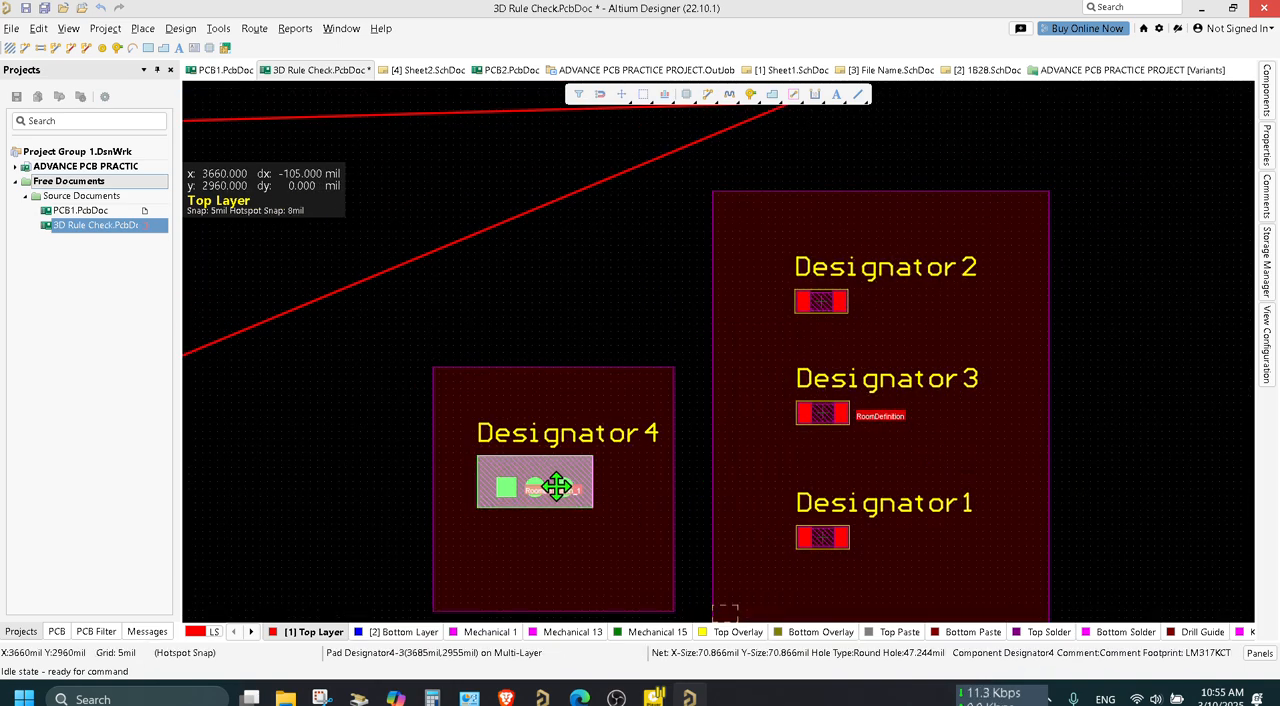
key("ctrl+z")
key("ctrl+z")
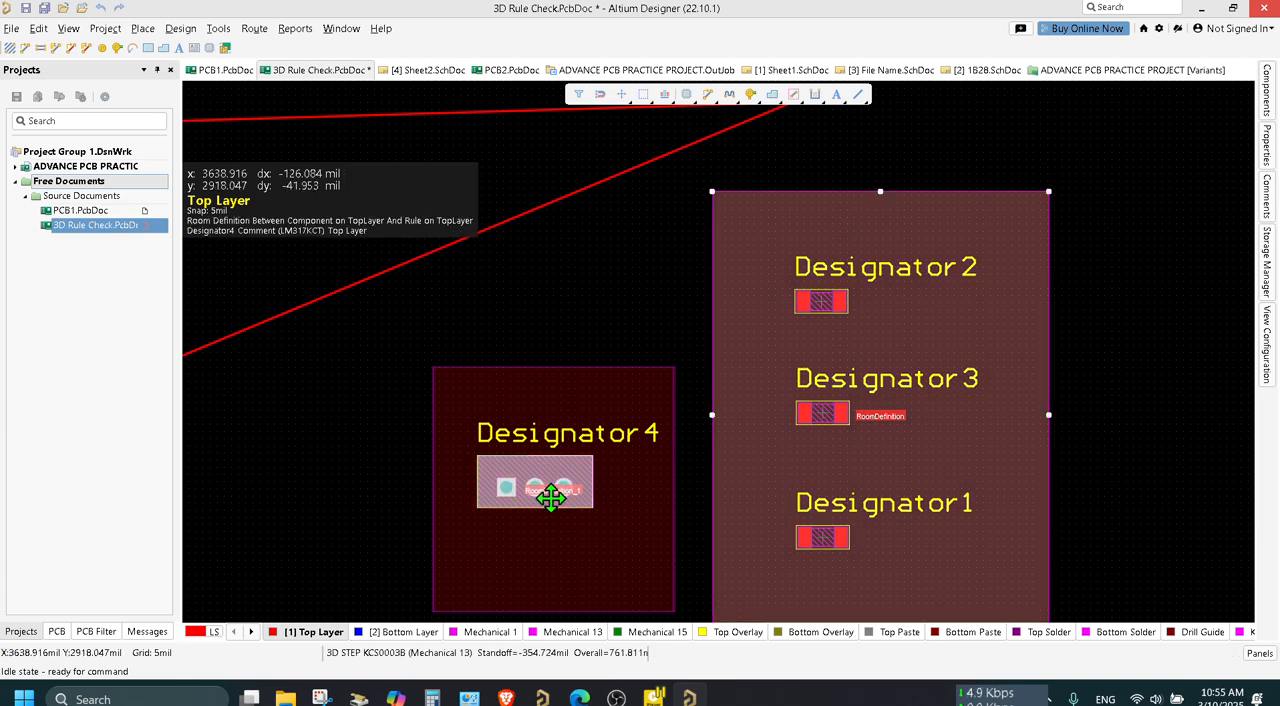
left_click(706, 534)
left_click(828, 476)
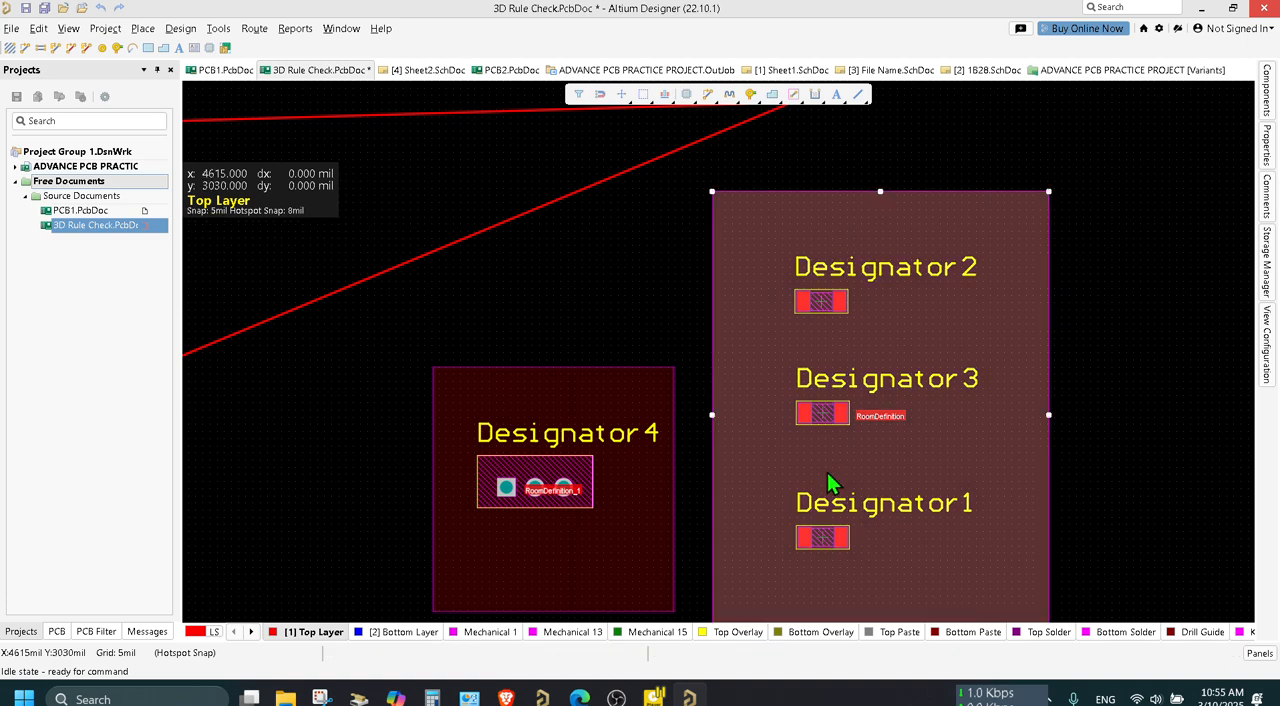
Set the object matching scope of the room around Designator4 to All.
left_click(598, 390)
right_click(598, 387)
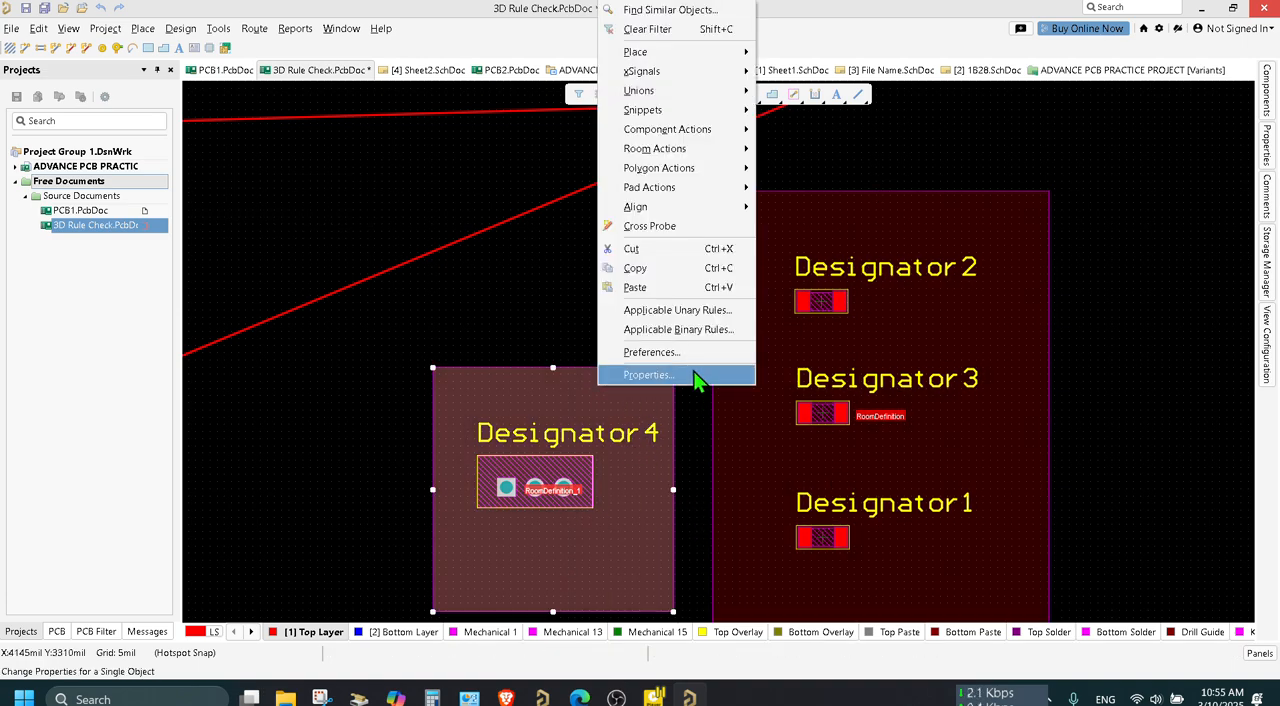
left_click(688, 531)
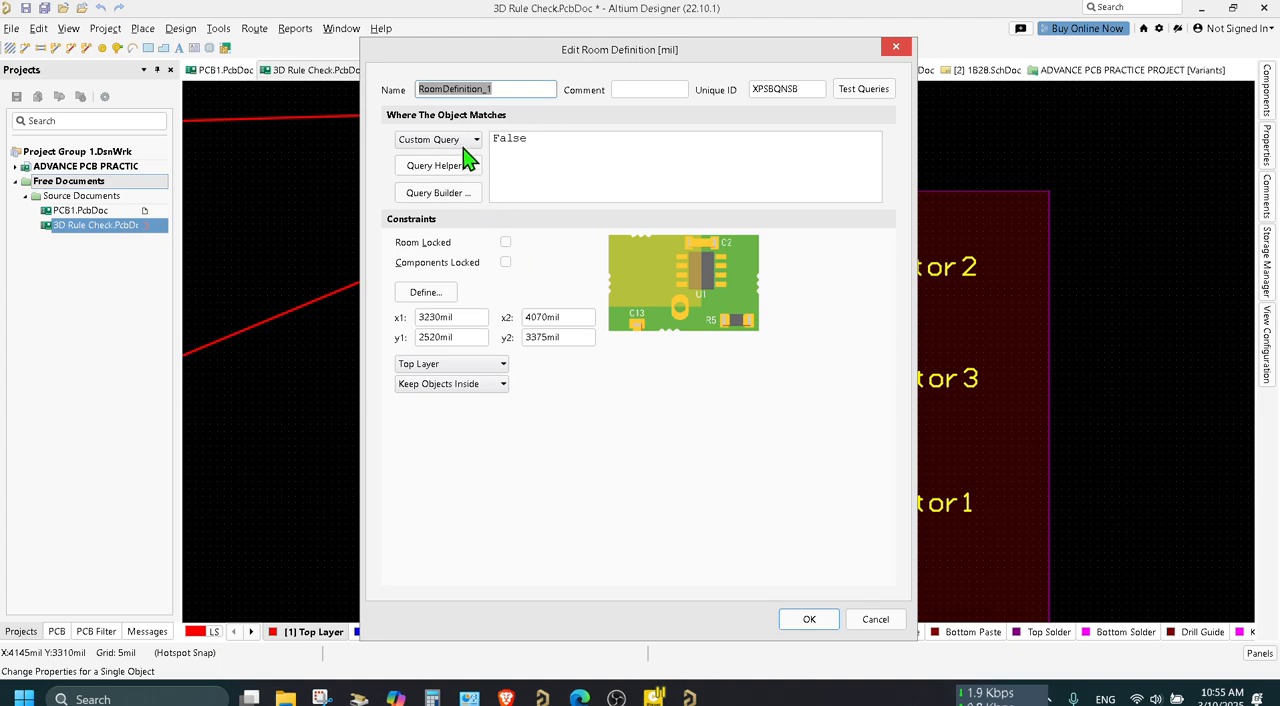
left_click(468, 140)
left_click(460, 157)
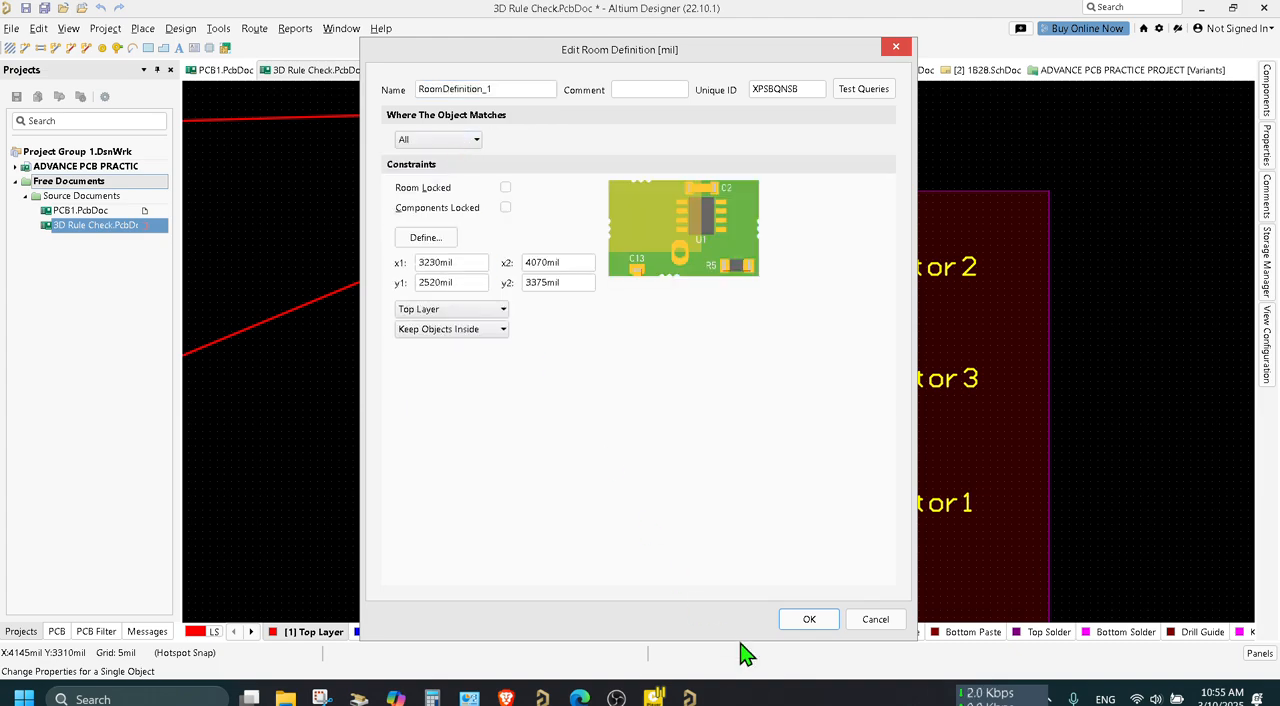
left_click(809, 620)
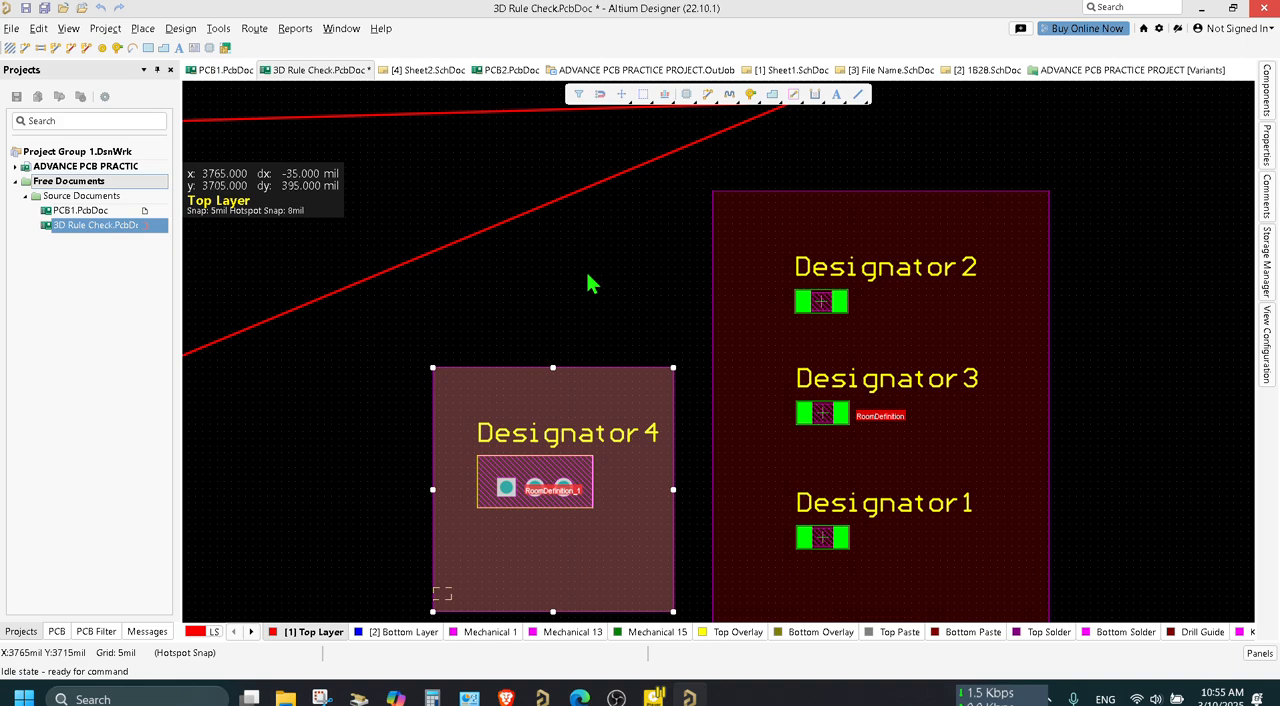
Set the three resistors' room to match all objects, keeping Top Layer as its layer.
left_click(893, 312)
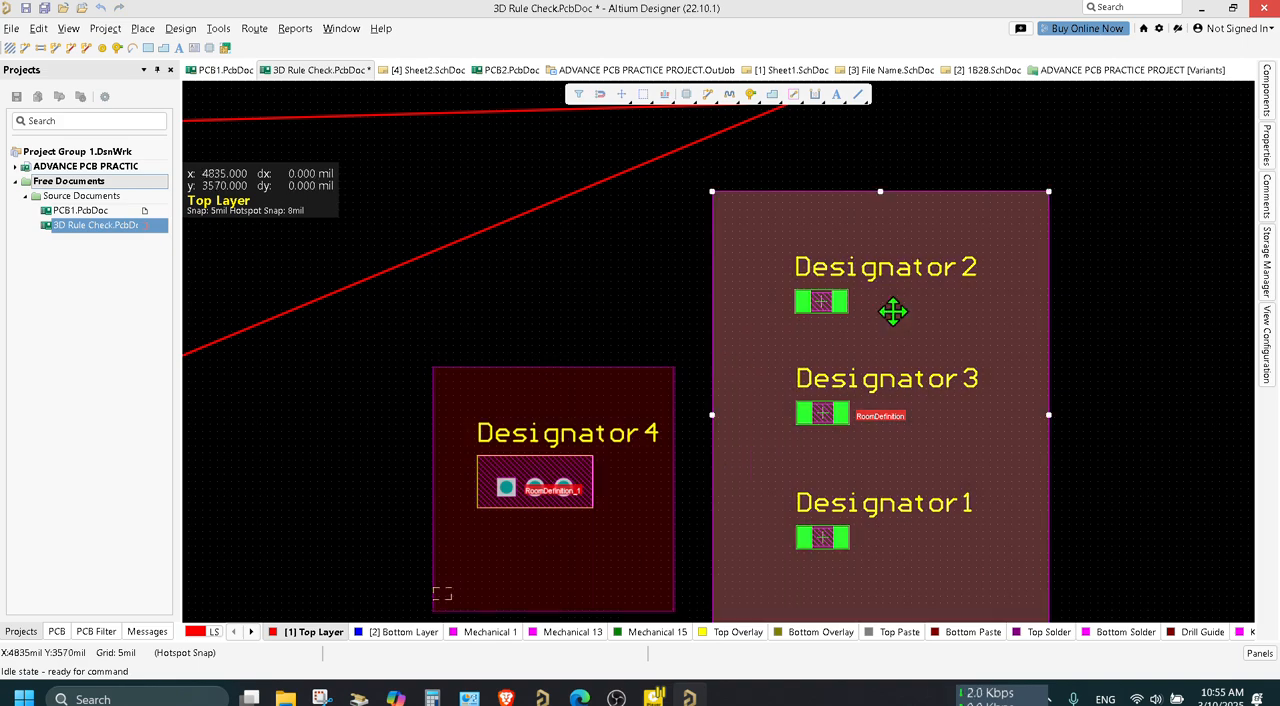
right_click(893, 312)
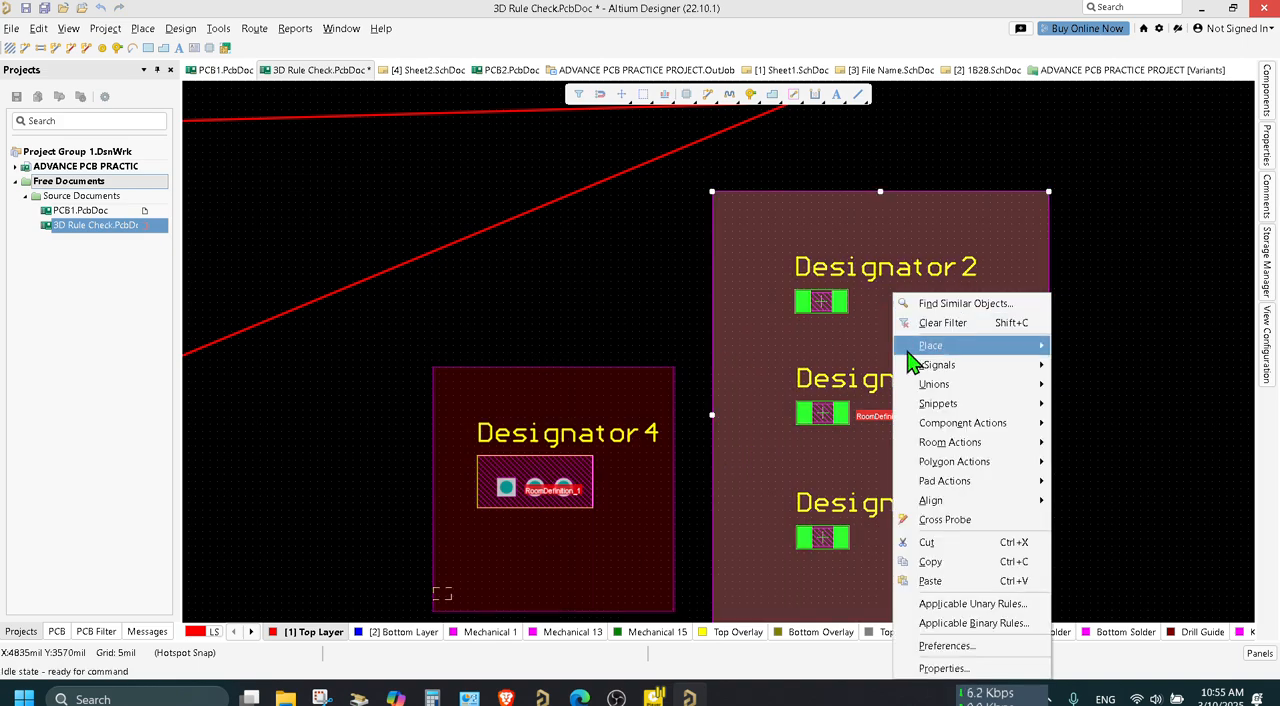
left_click(946, 670)
left_click(459, 143)
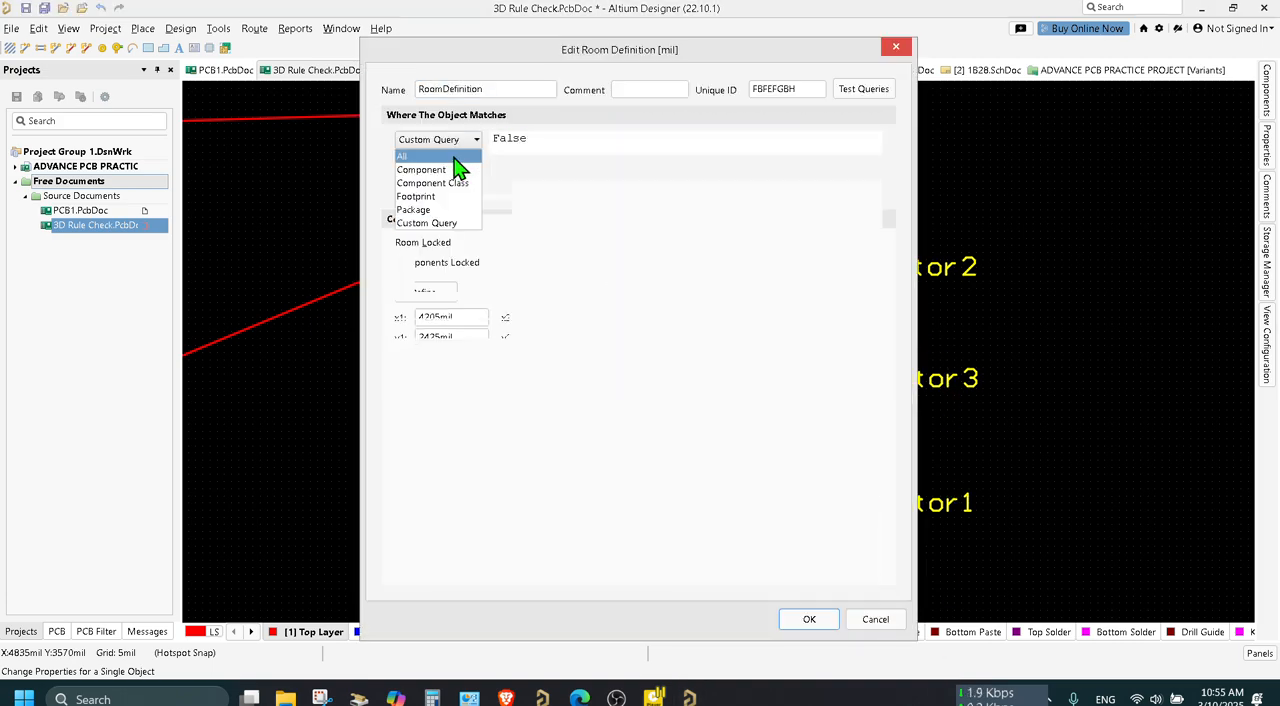
left_click(453, 157)
left_click(491, 312)
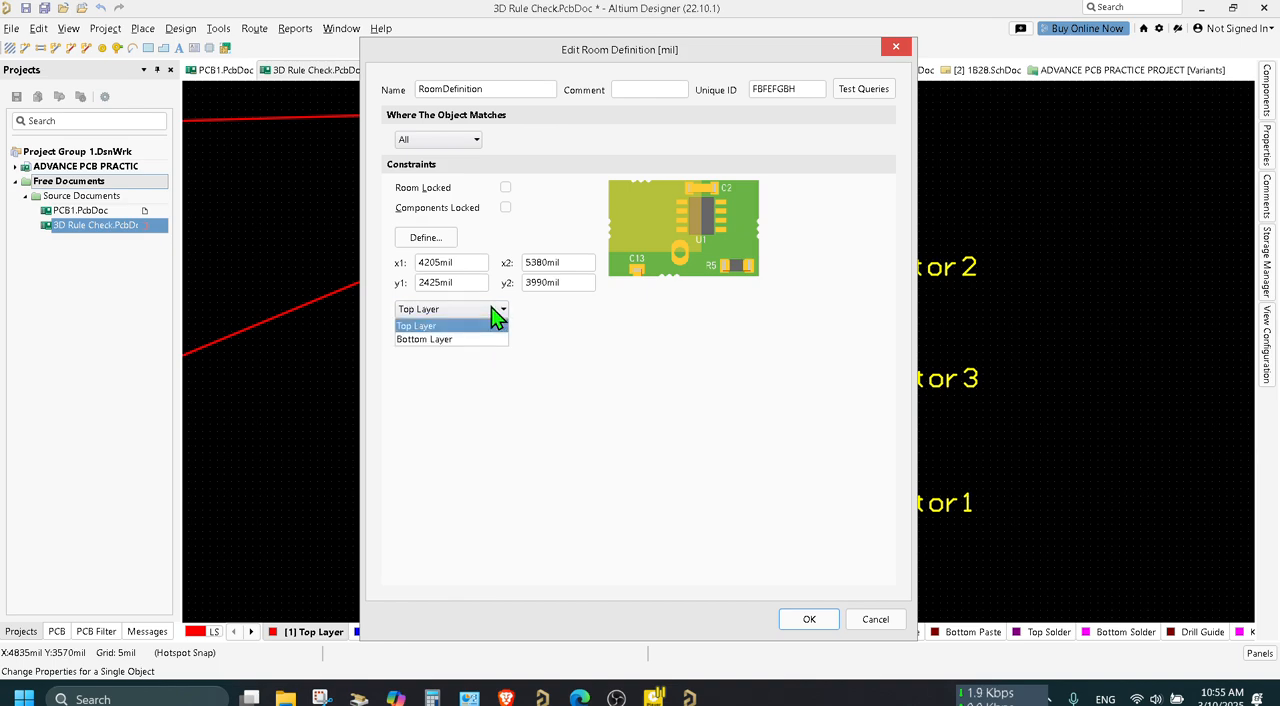
left_click(491, 312)
left_click(809, 619)
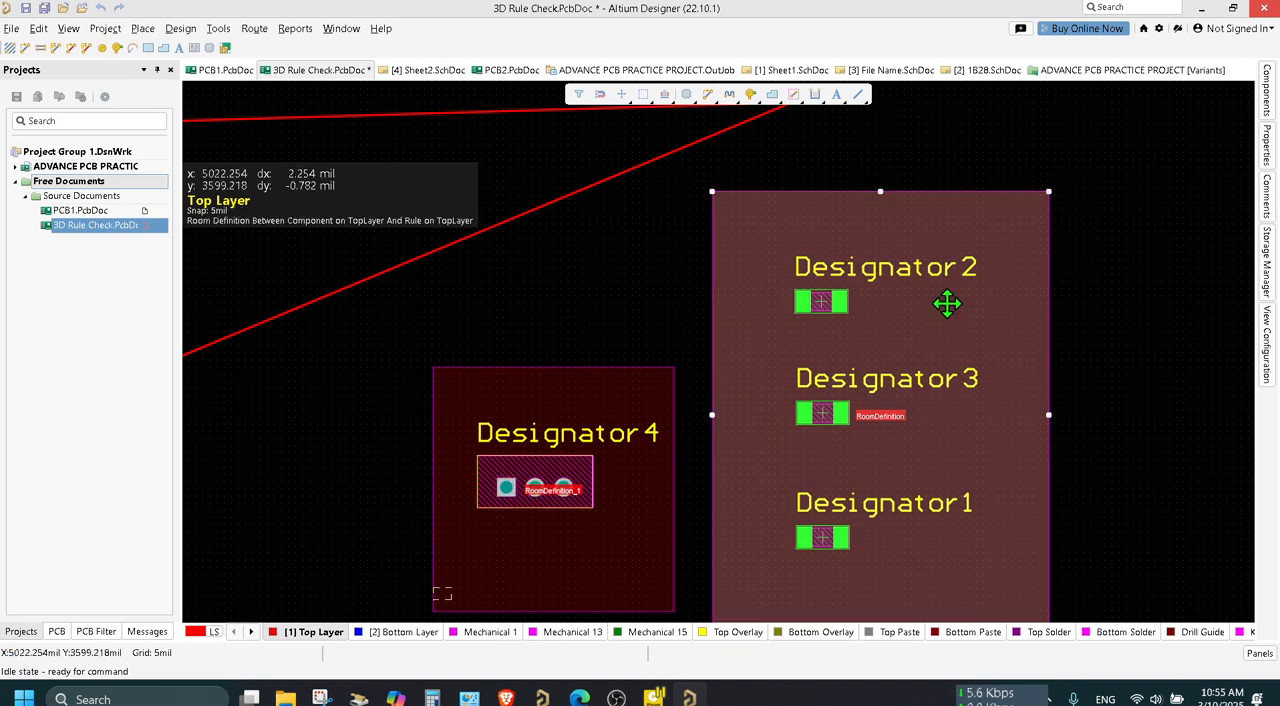
left_click(658, 252)
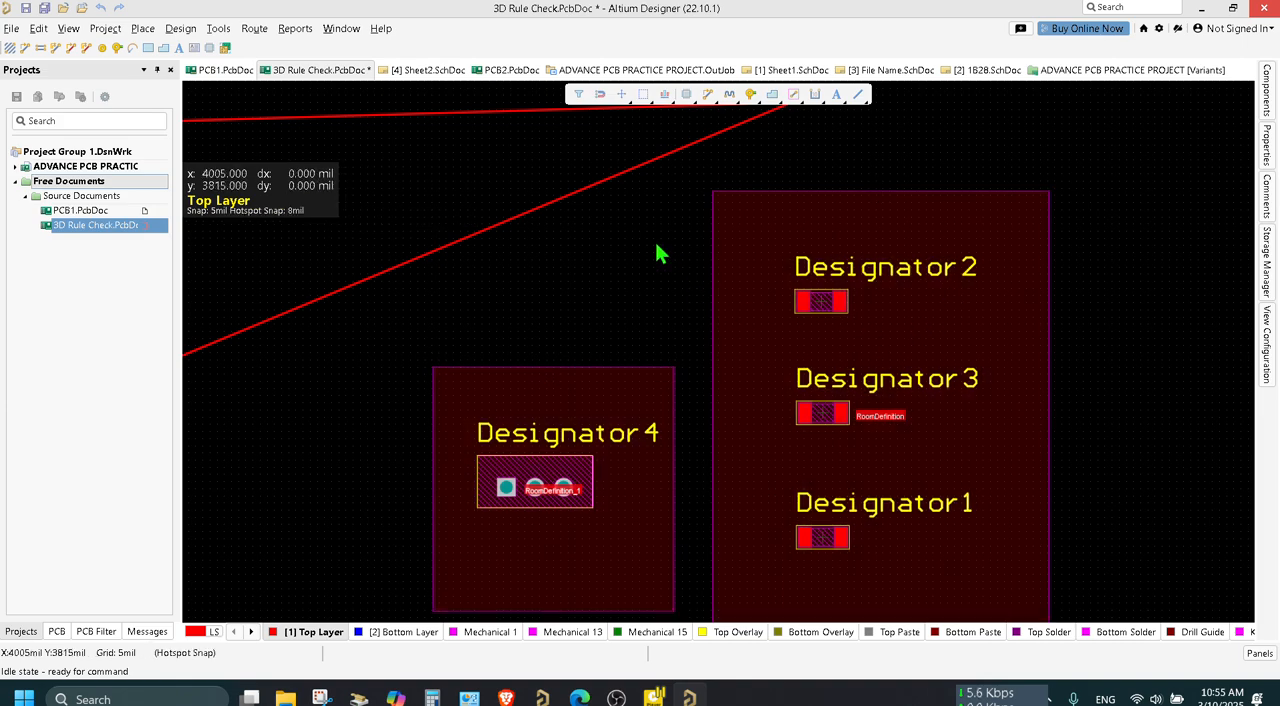
Save the 3D Rule Check board document.
key("ctrl+s")
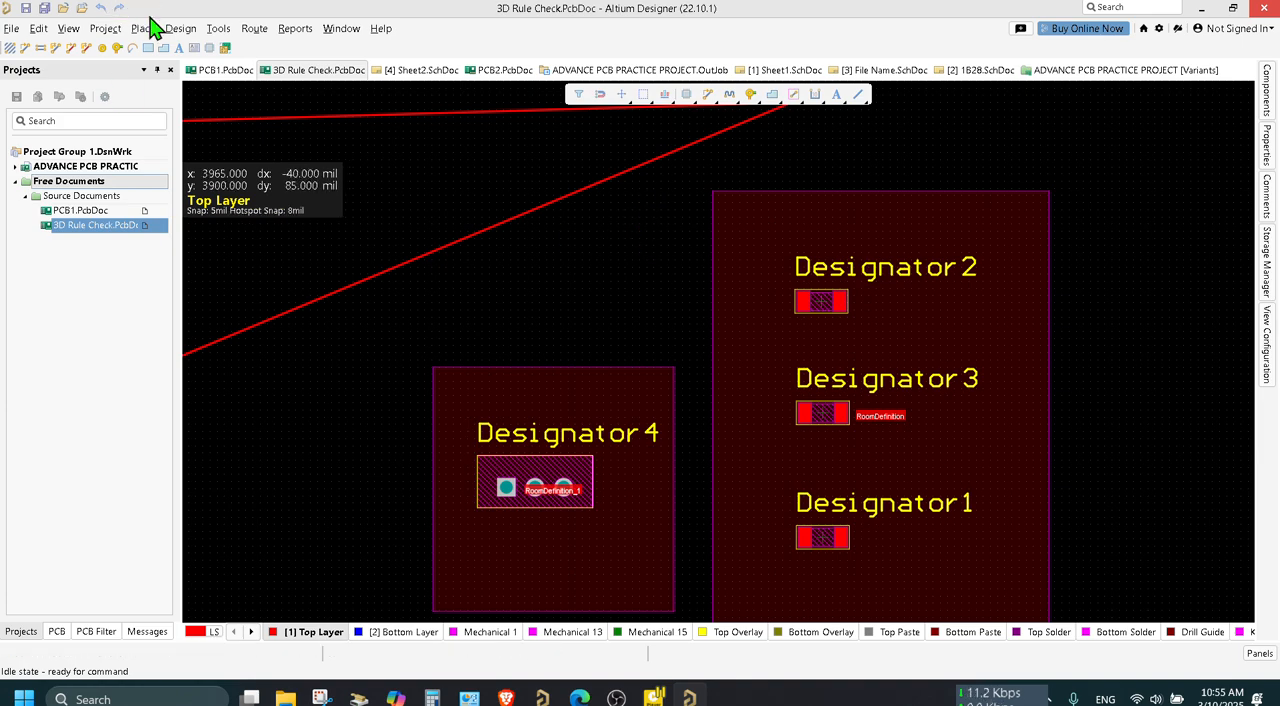
Try to scope the board's Height placement rule to objects within the room RoomDefinition.
left_click(184, 30)
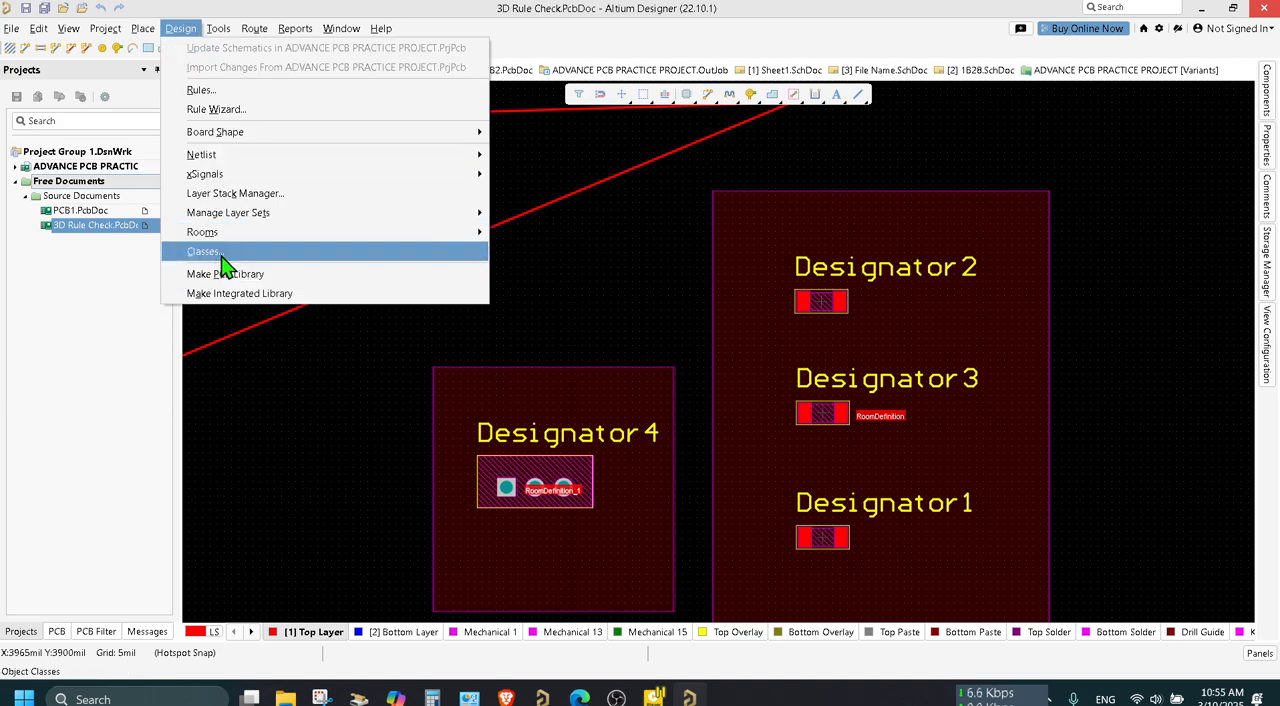
left_click(242, 95)
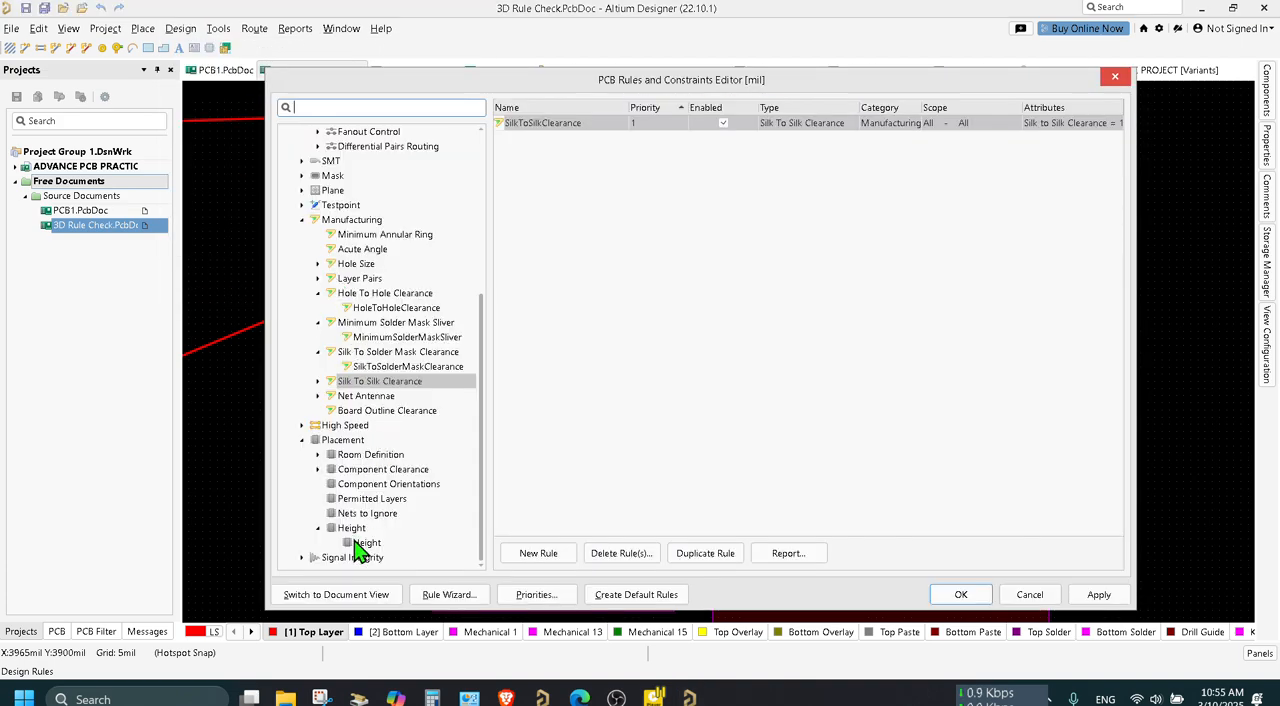
left_click(356, 542)
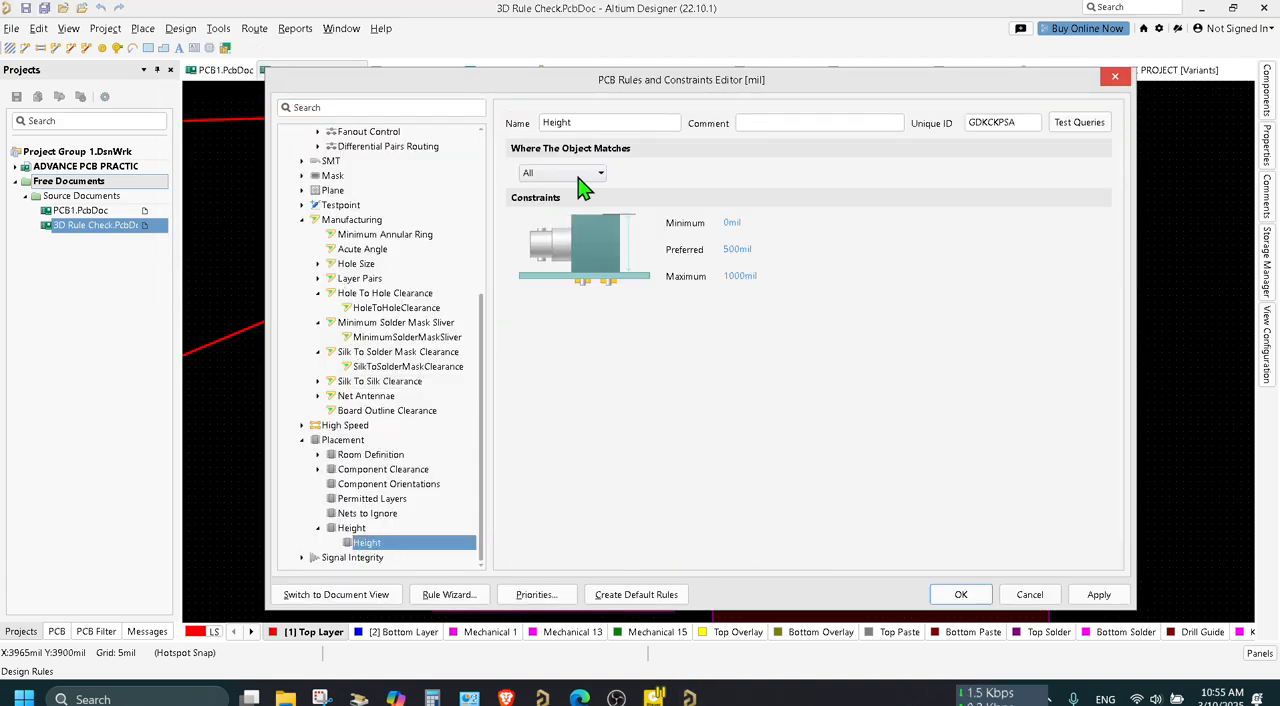
left_click(584, 189)
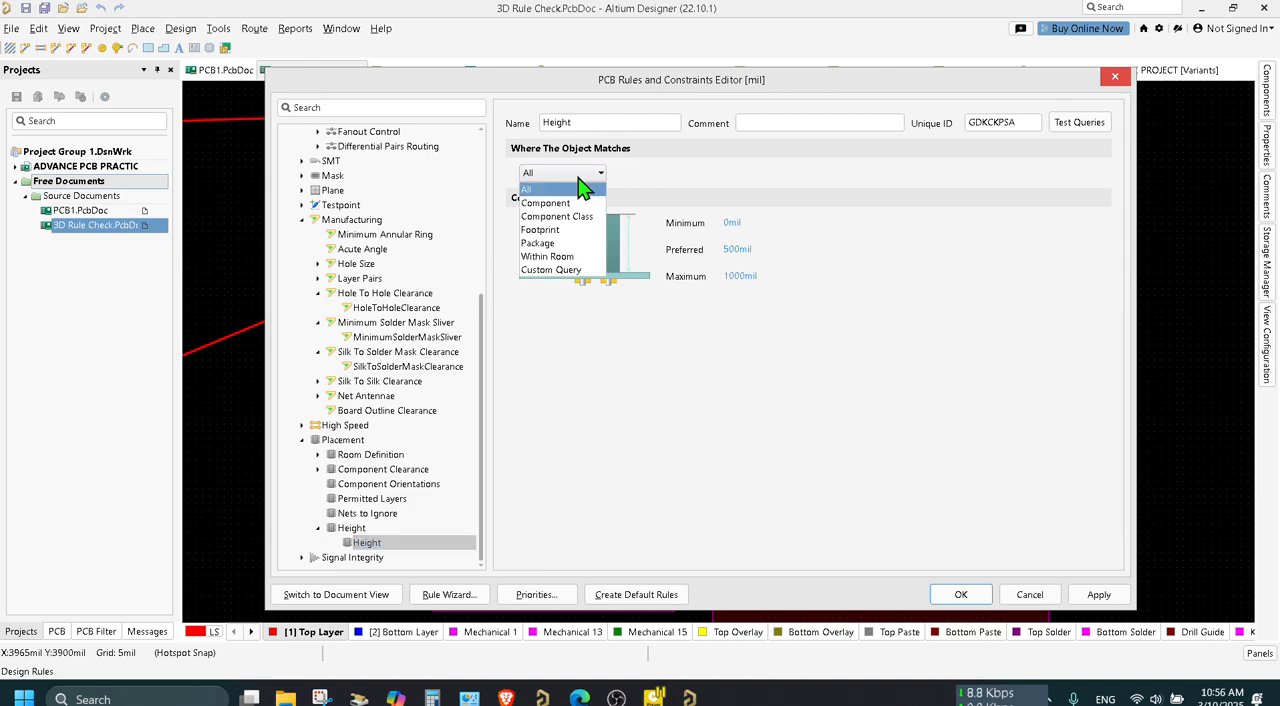
left_click(560, 257)
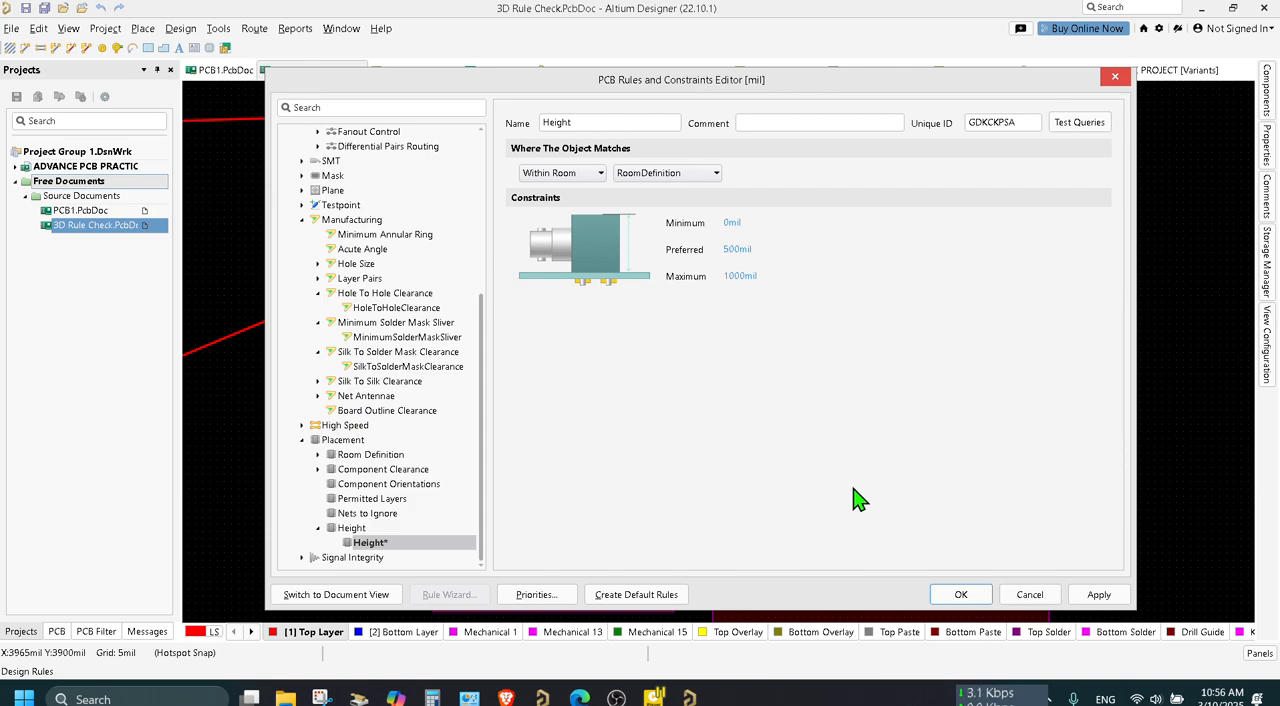
left_click(1116, 77)
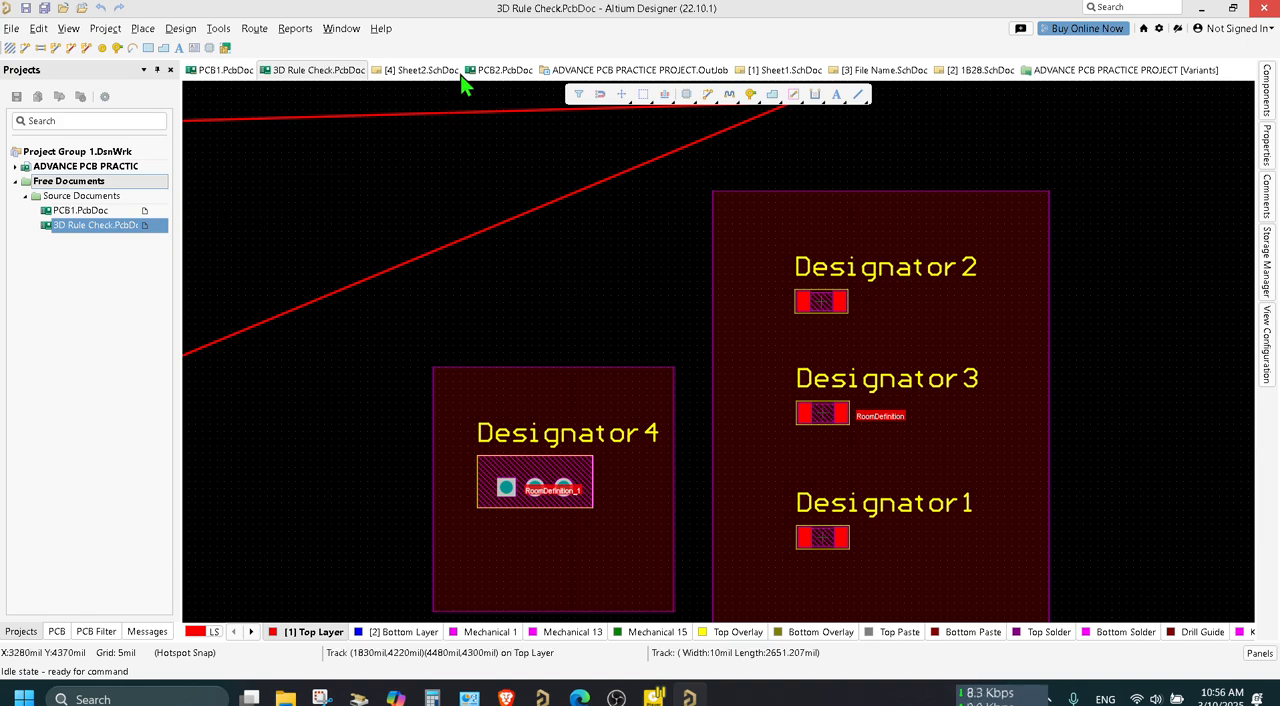
Switch to PCB1.PcbDoc and open its Height placement rule in the rules editor.
left_click(497, 68)
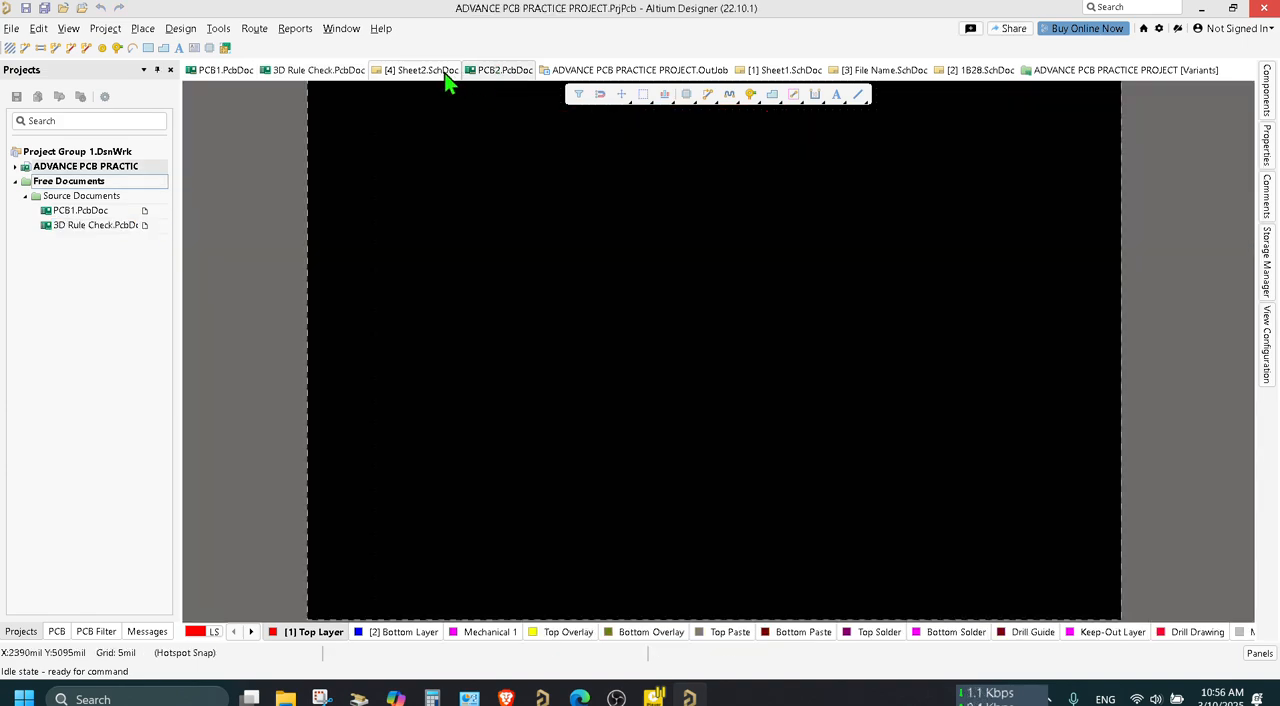
left_click(221, 74)
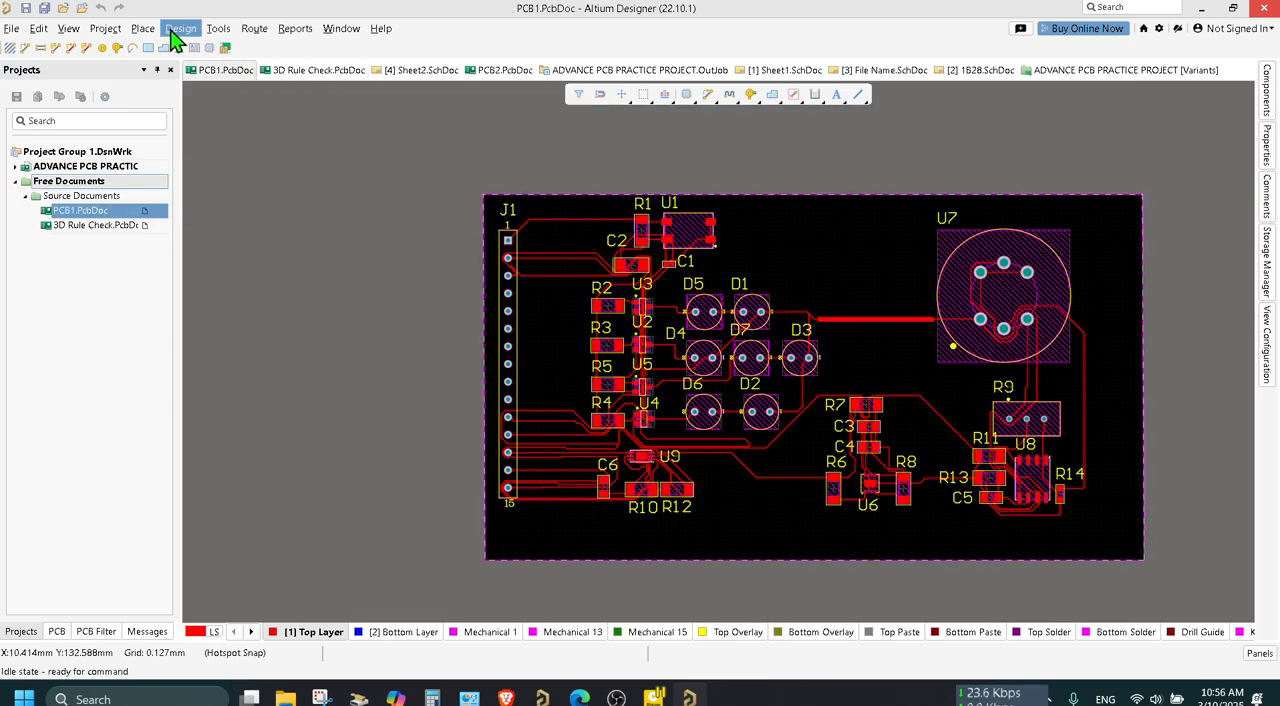
left_click(180, 28)
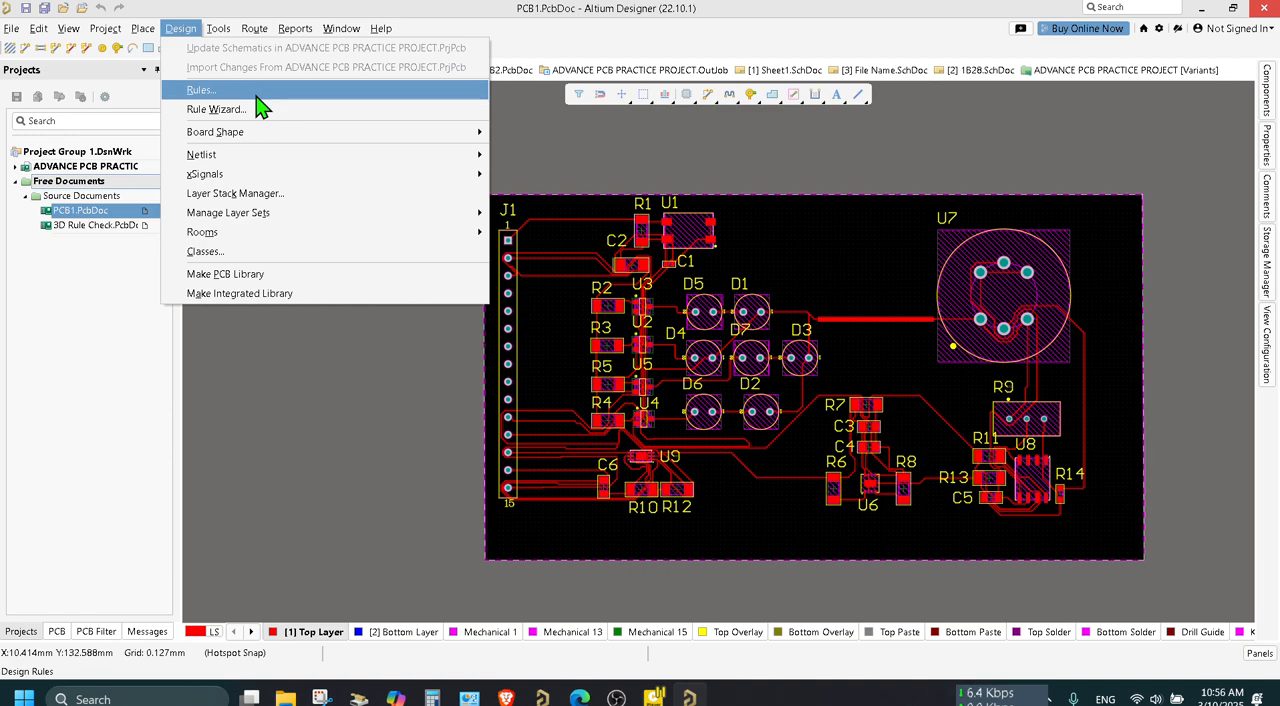
left_click(256, 92)
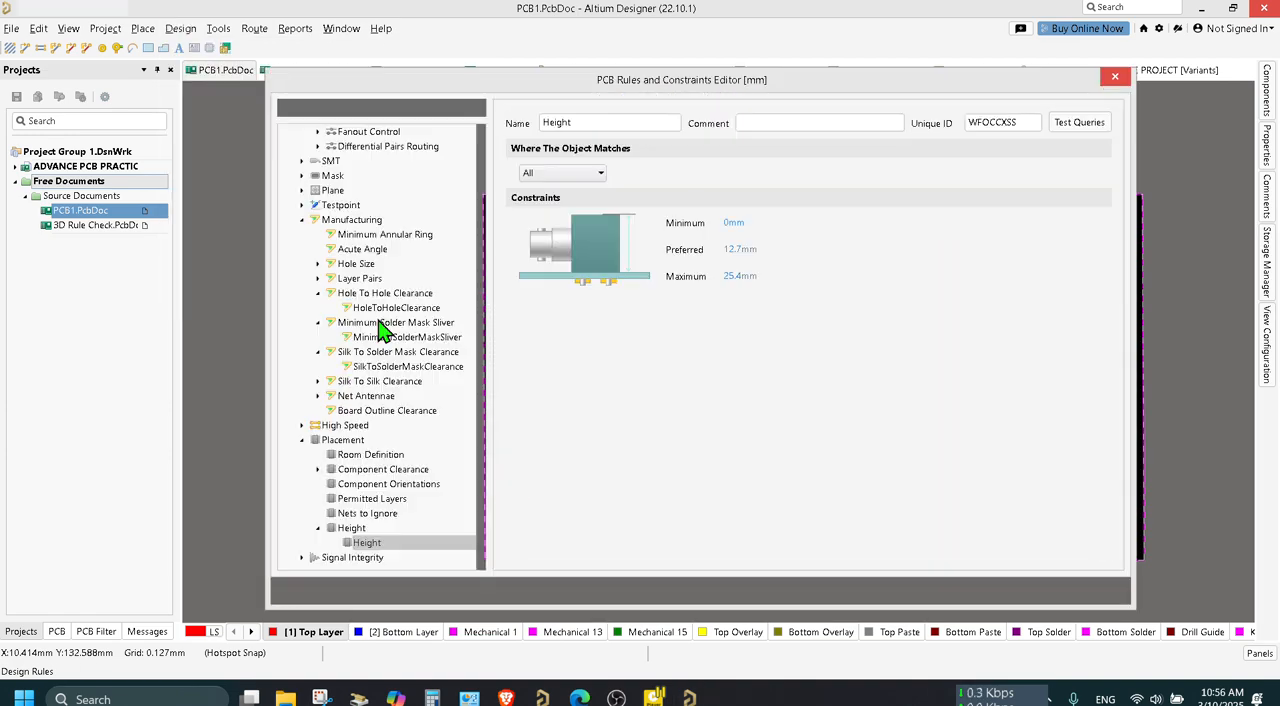
left_click(363, 543)
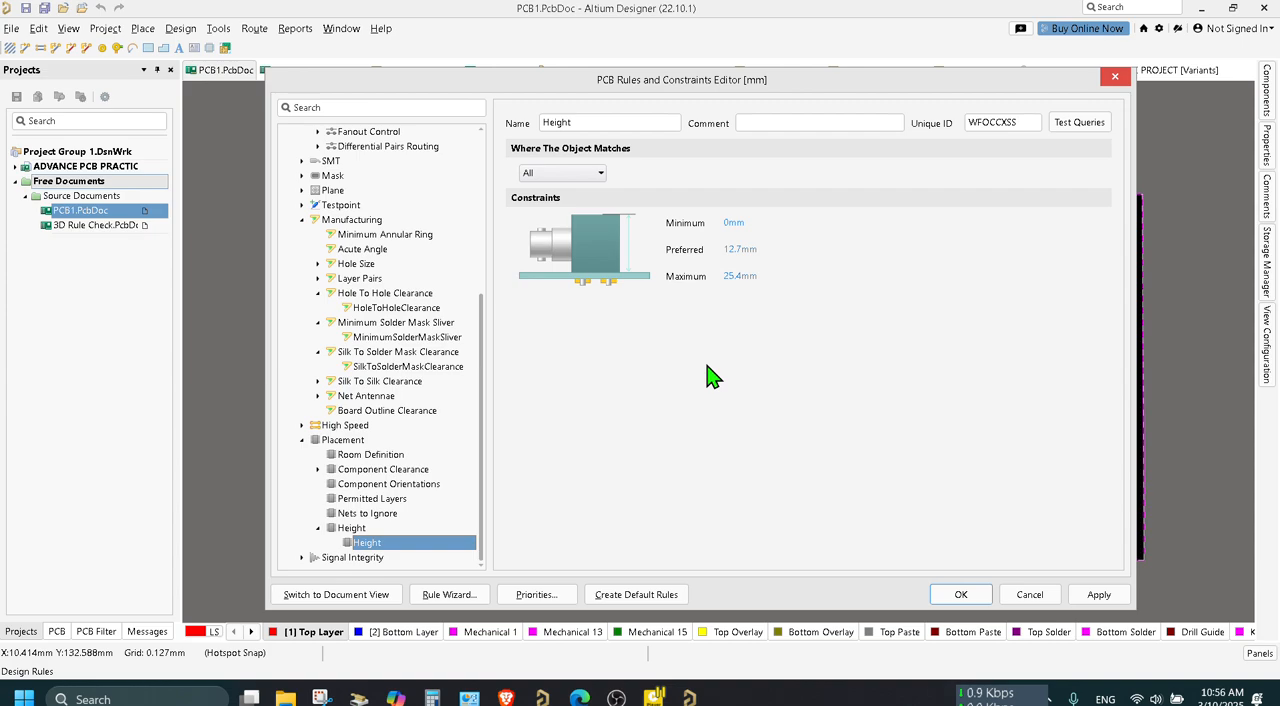
Try the Within Room, Custom Query, Package, Component, Component Class and Footprint scopes on PCB1's Height rule, return it to All and close the editor.
left_click(594, 176)
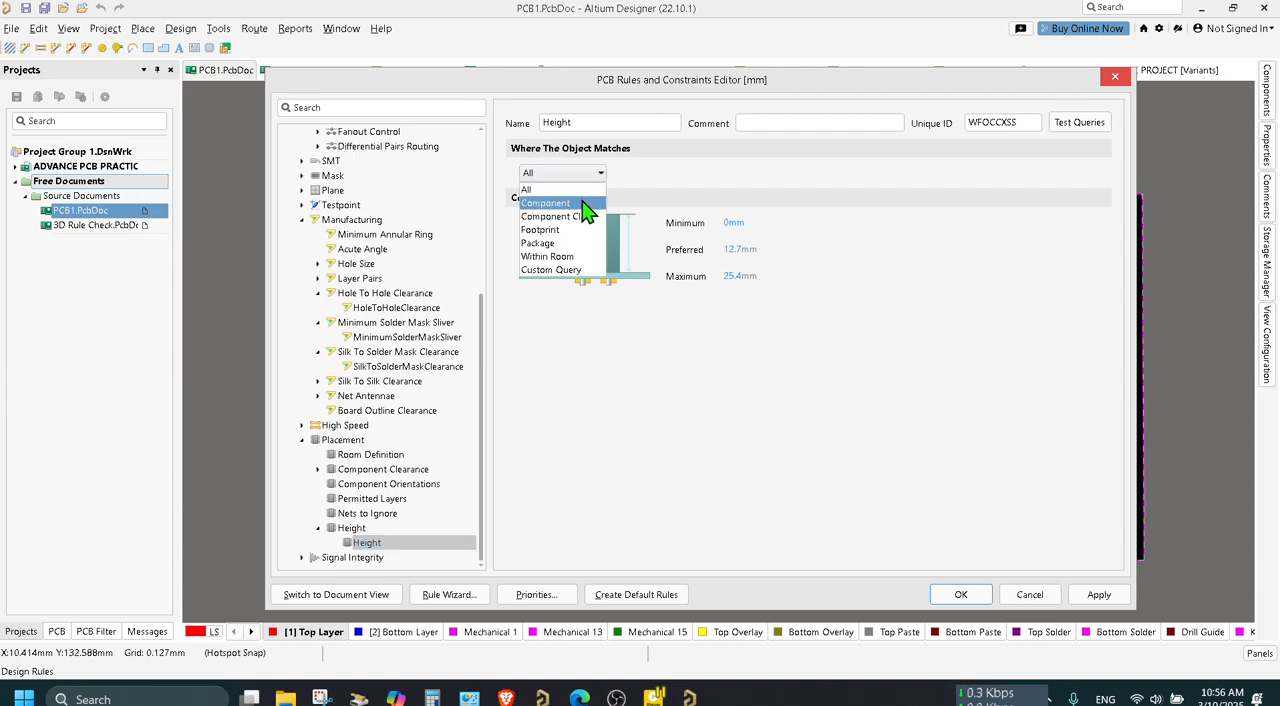
left_click(560, 257)
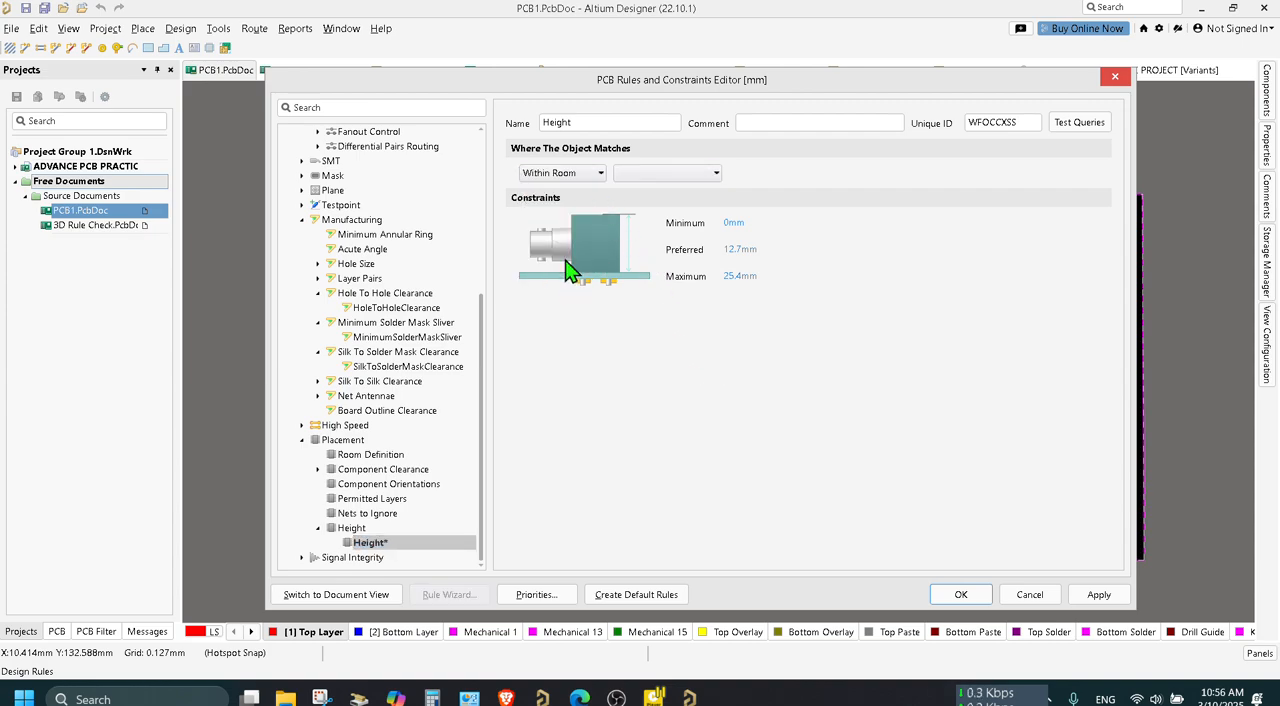
left_click(588, 176)
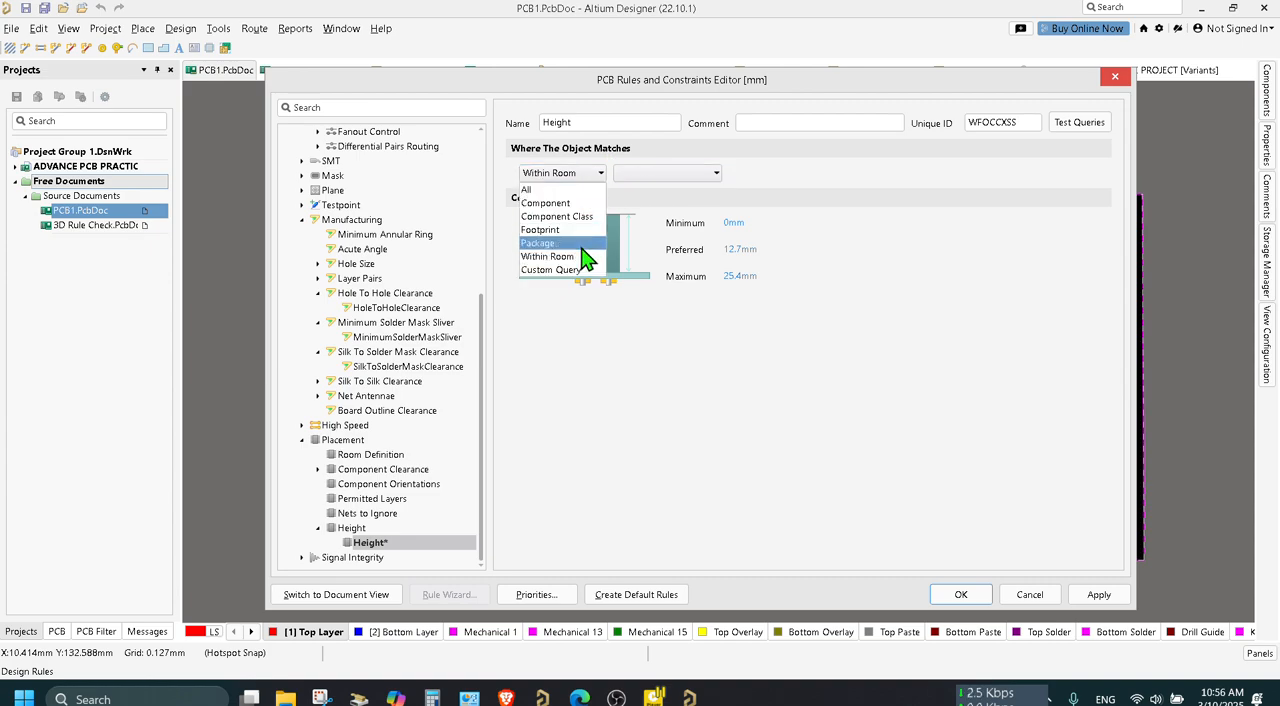
left_click(578, 269)
left_click(583, 176)
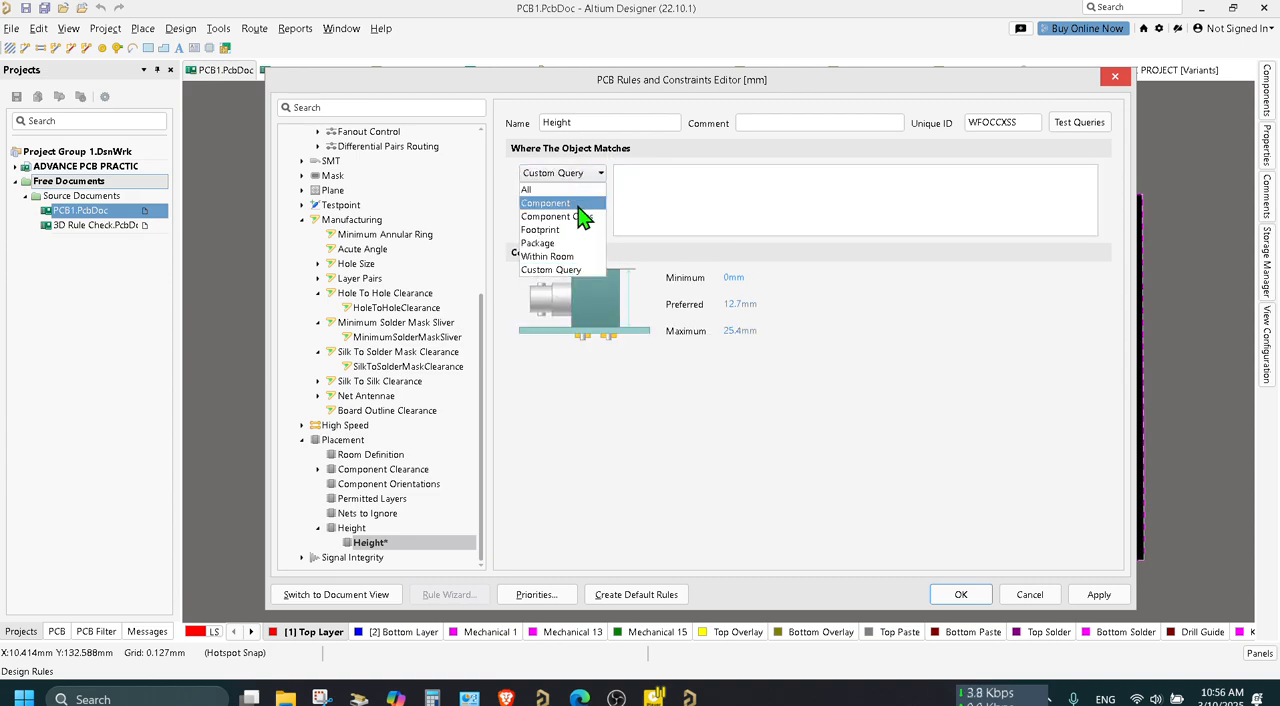
left_click(560, 243)
left_click(578, 175)
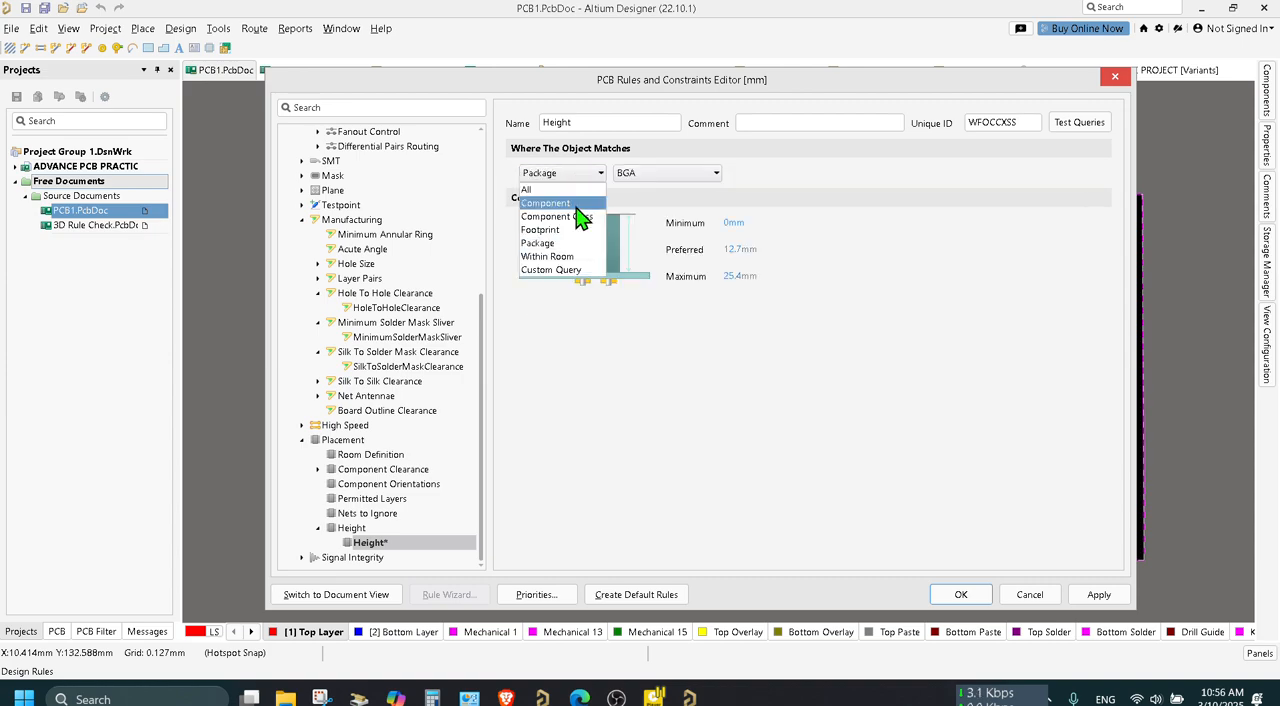
left_click(577, 210)
left_click(592, 175)
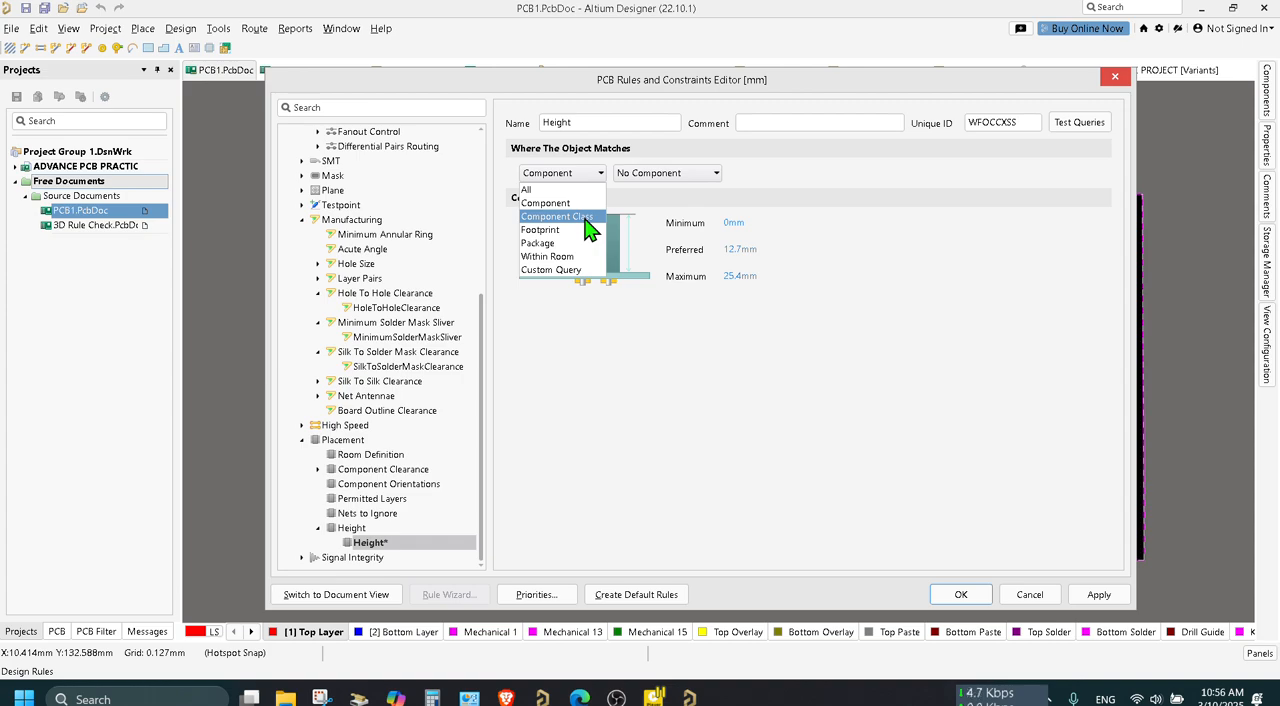
left_click(585, 219)
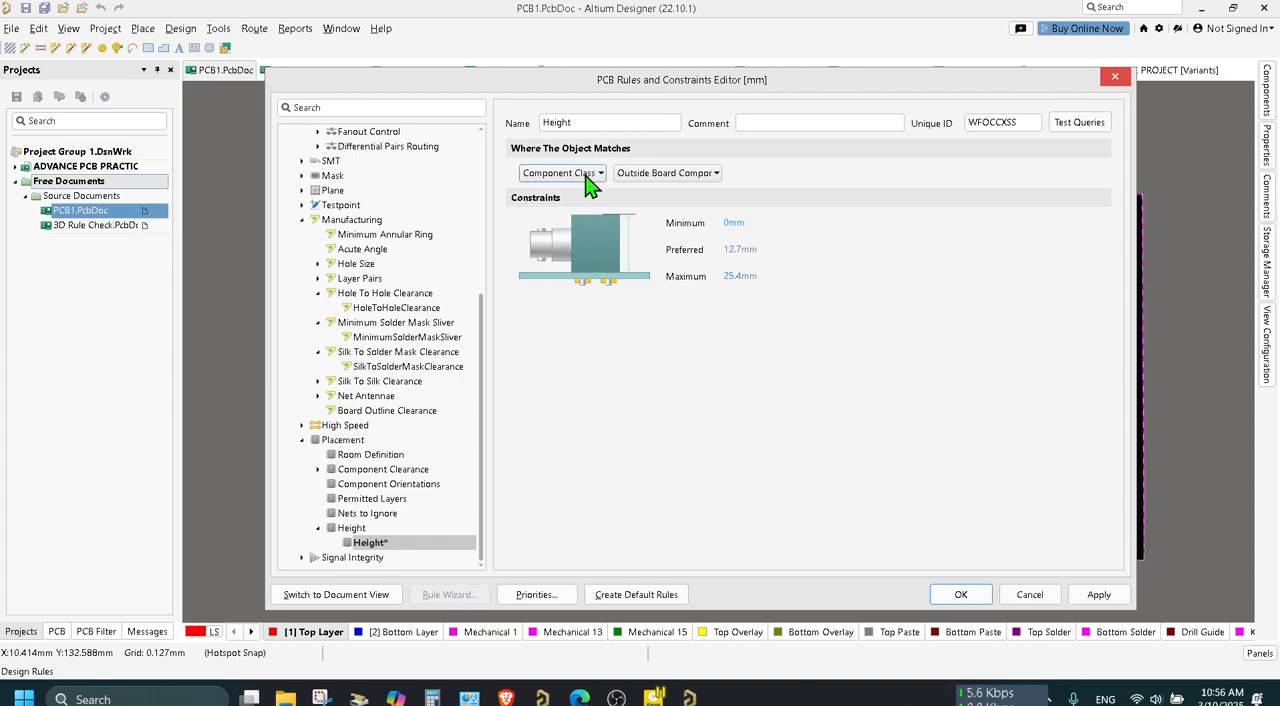
left_click(590, 178)
left_click(574, 230)
left_click(591, 177)
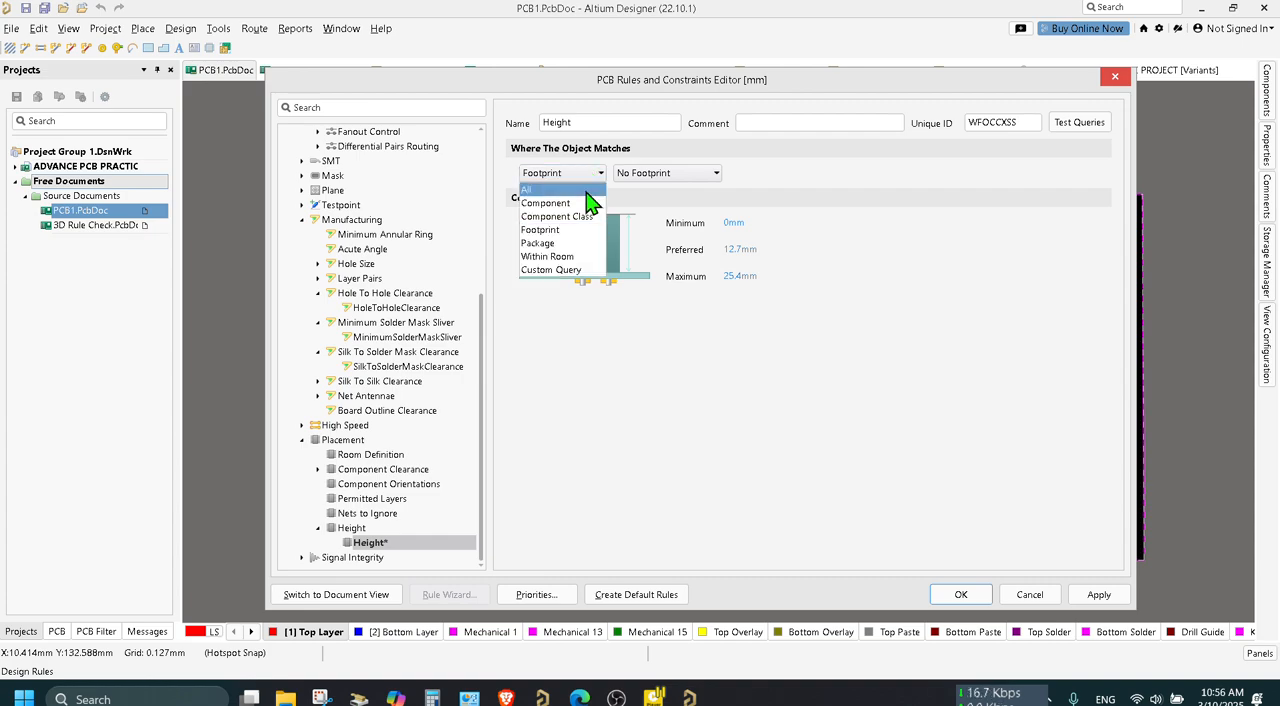
left_click(588, 192)
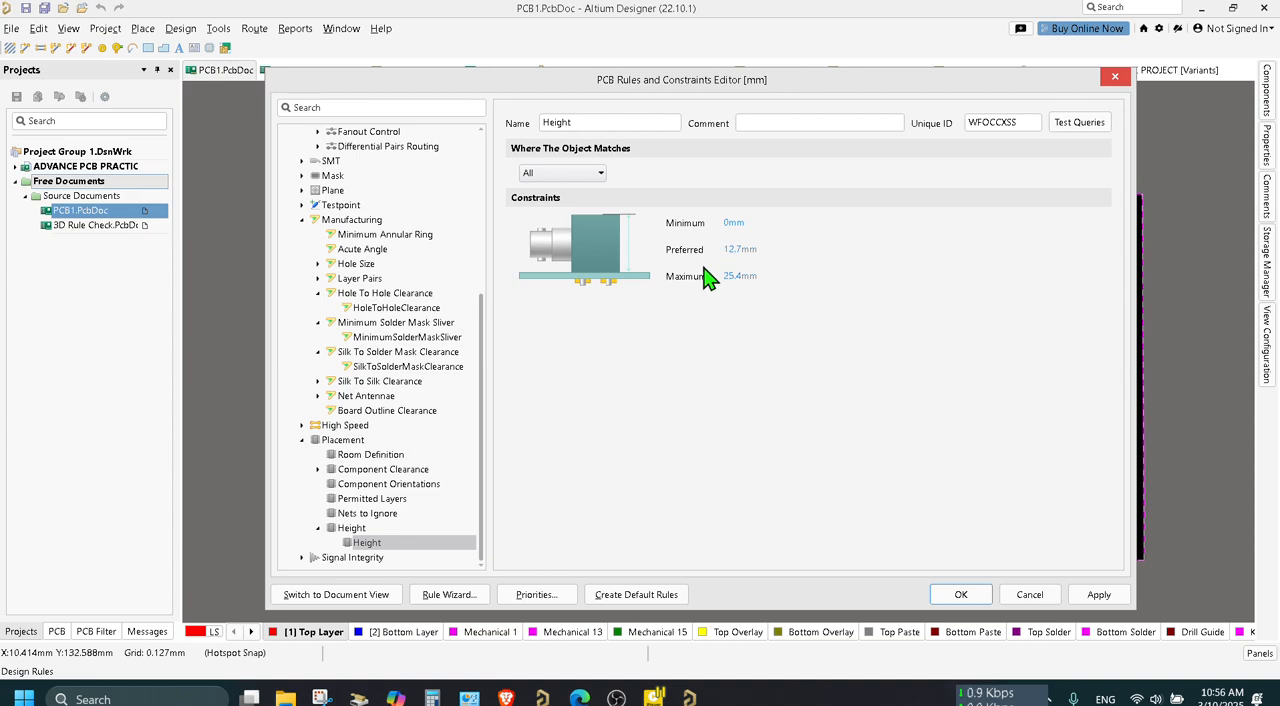
left_click(1115, 79)
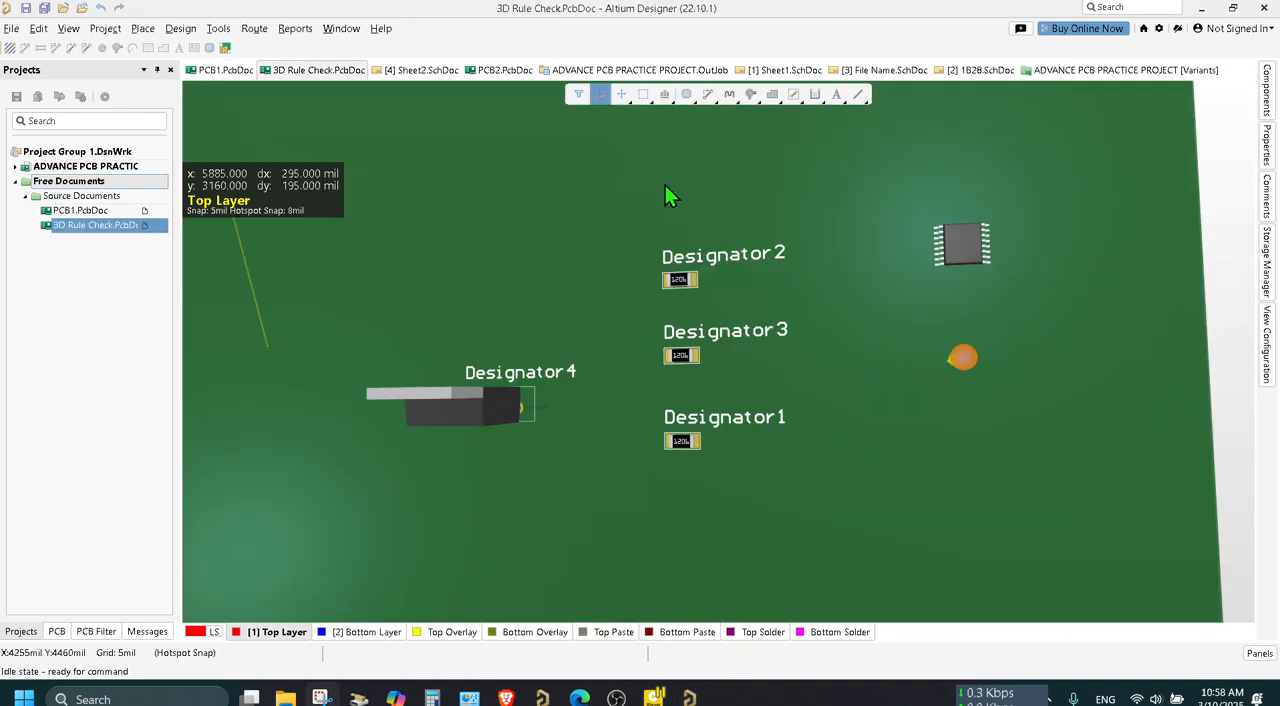
Return to the 3D Rule Check board and set its Height rule's object matching scope to Custom Query.
key("2")
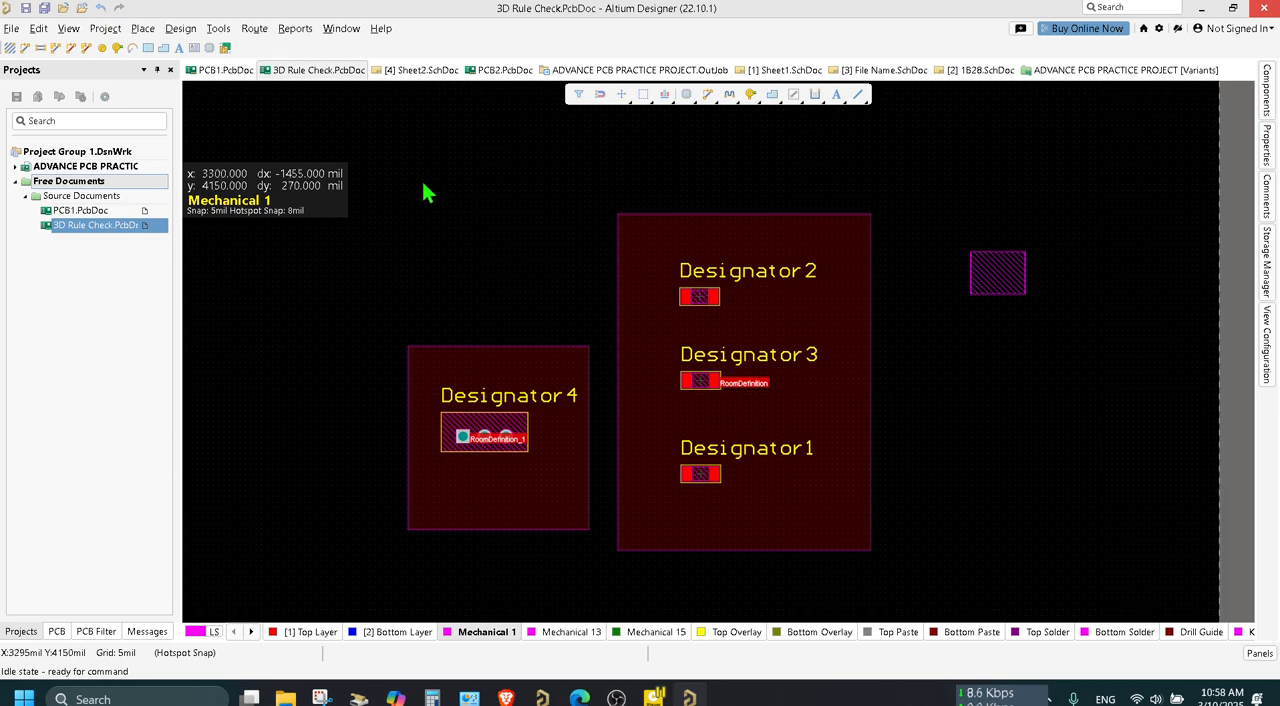
left_click(183, 30)
mouse_move(232, 141)
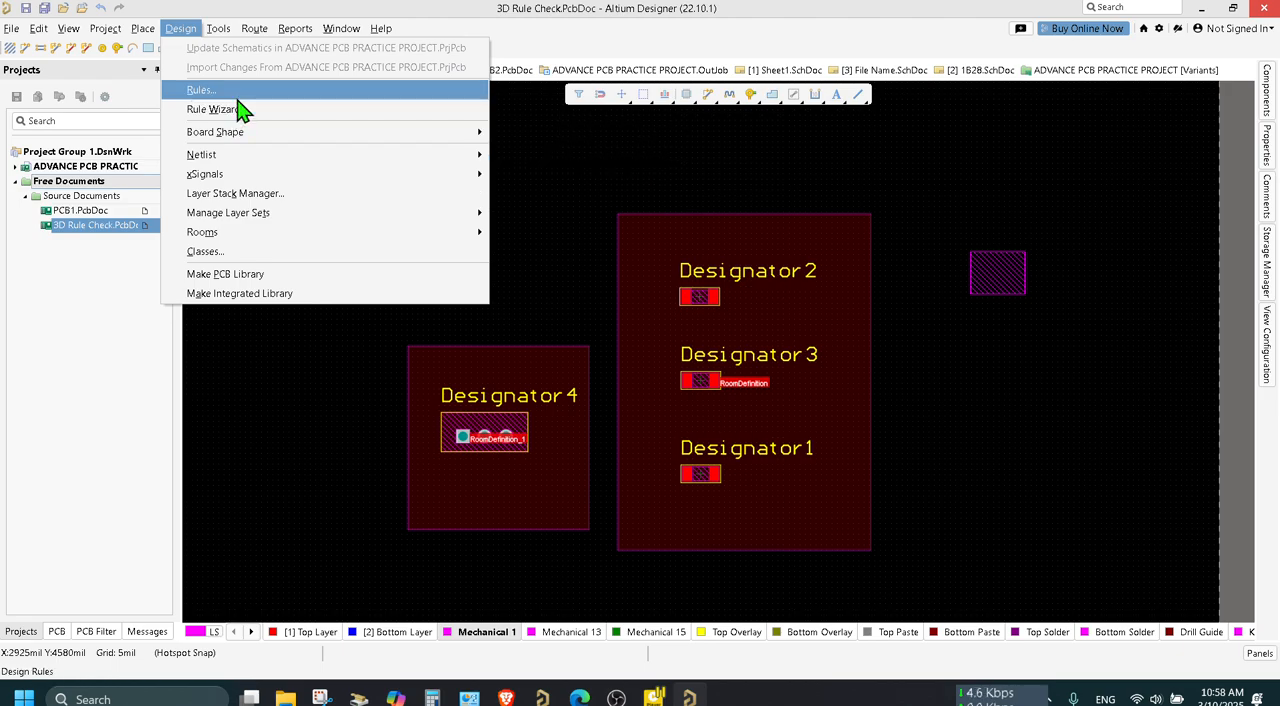
left_click(238, 98)
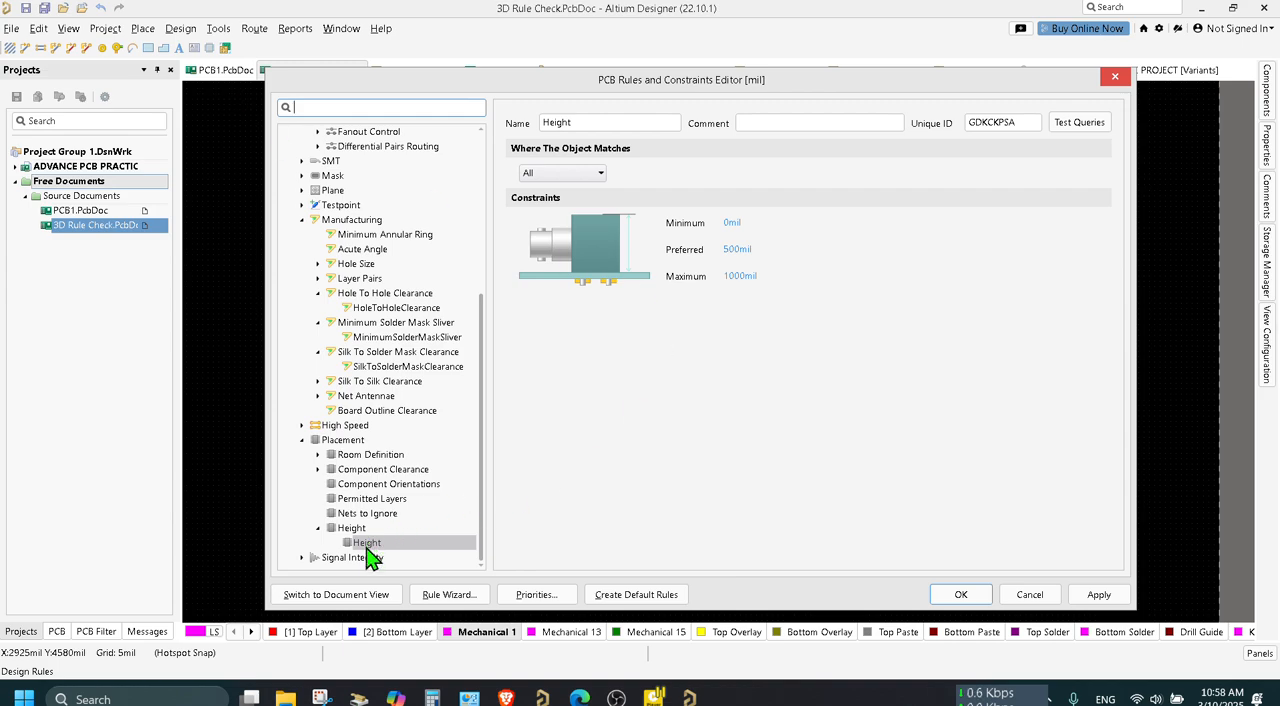
left_click(600, 175)
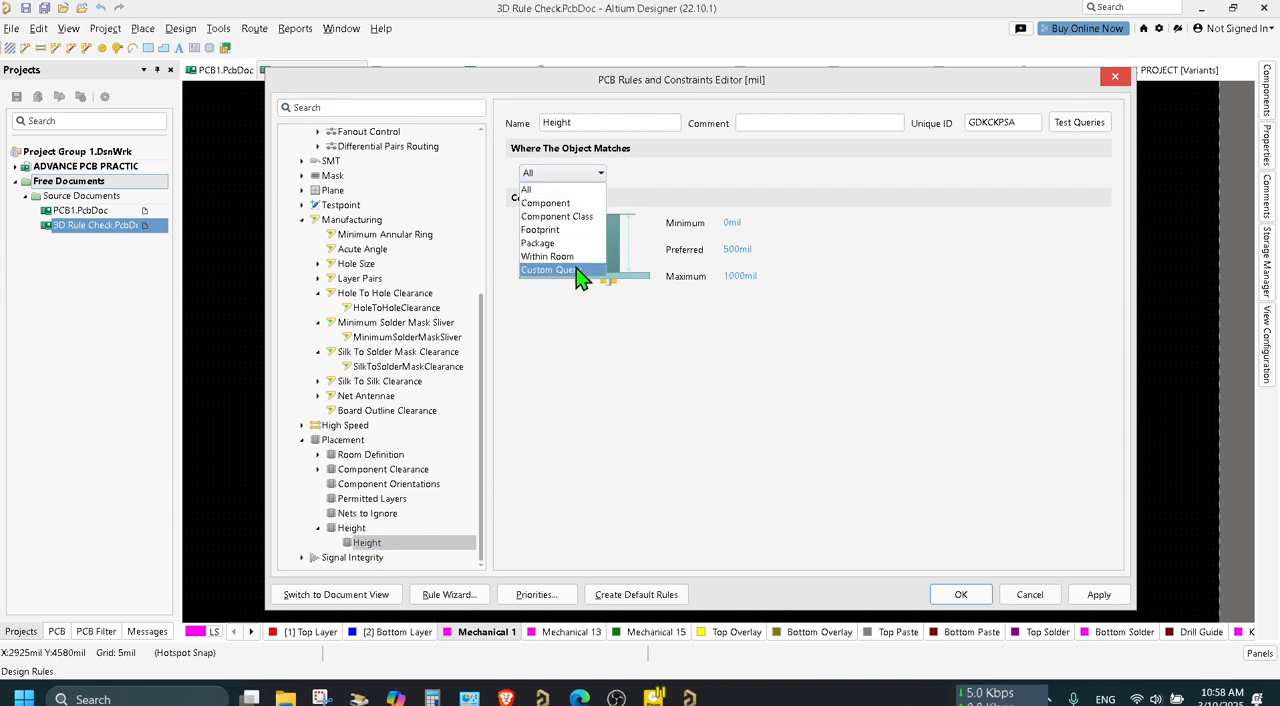
left_click(576, 269)
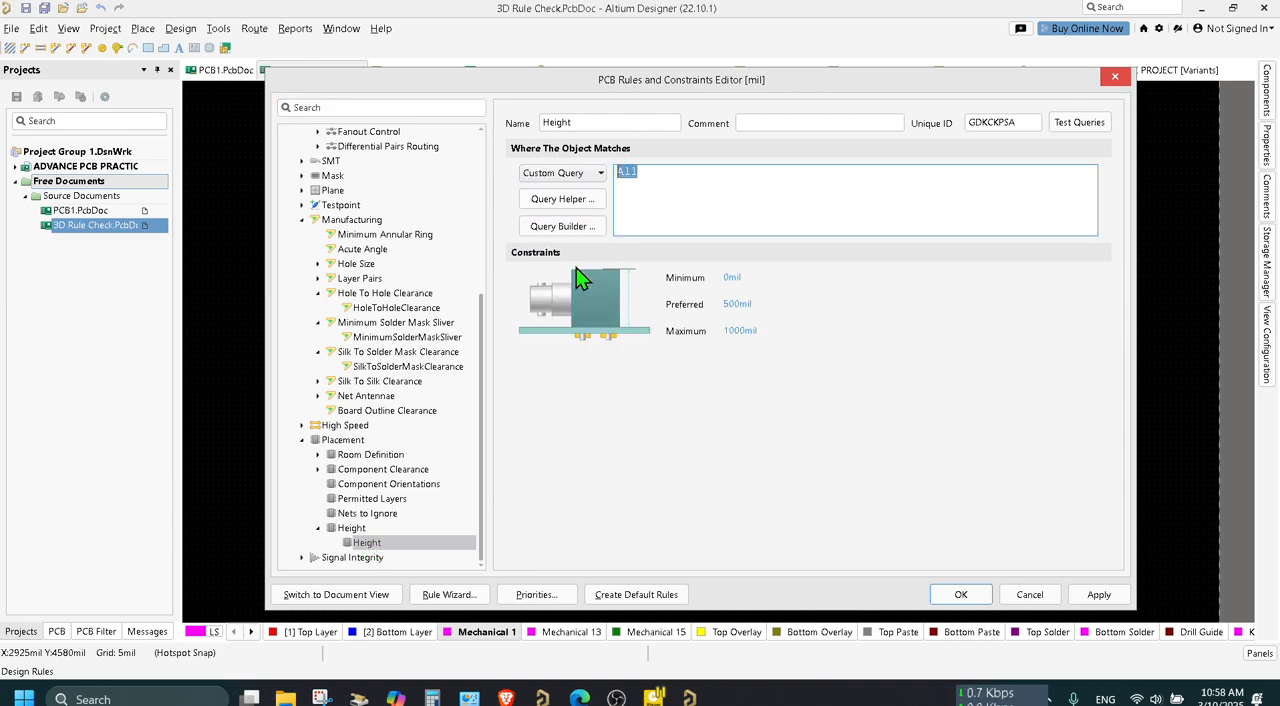
Examine the Membership Checks functions in the Query Helper, including TouchesRoom, and close it without inserting anything.
left_click(582, 199)
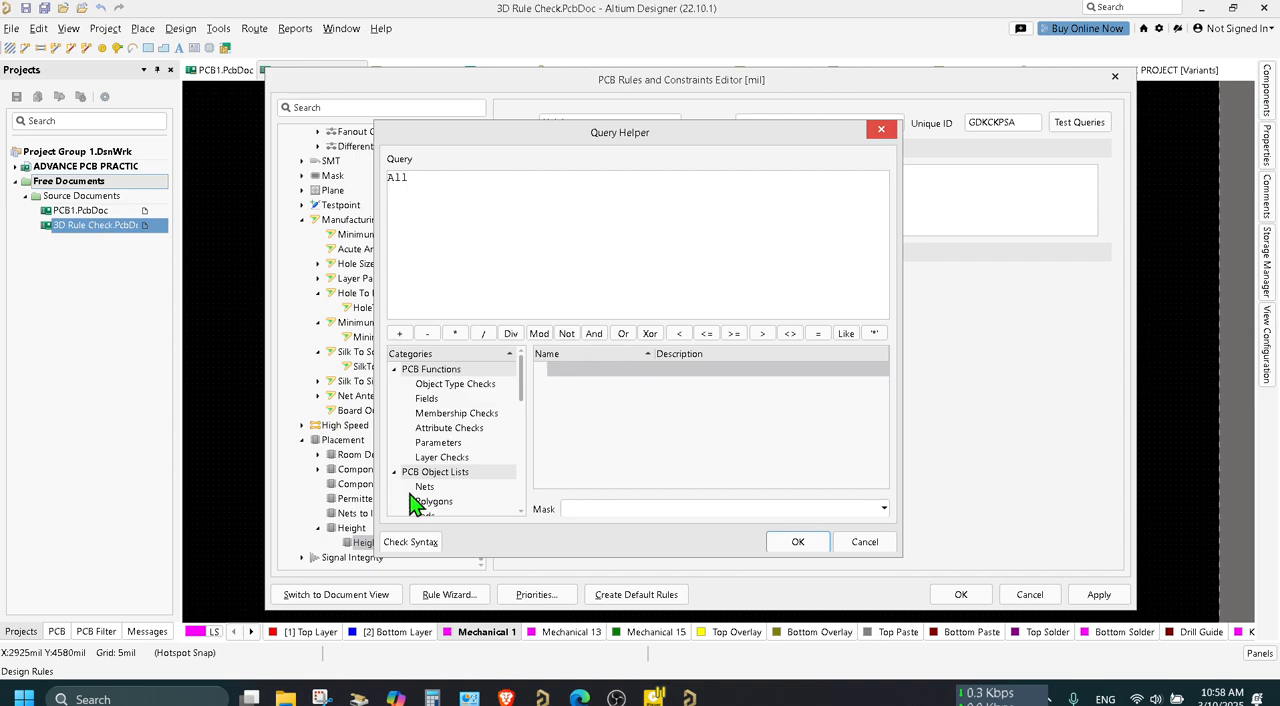
scroll(470, 470, "down", 5)
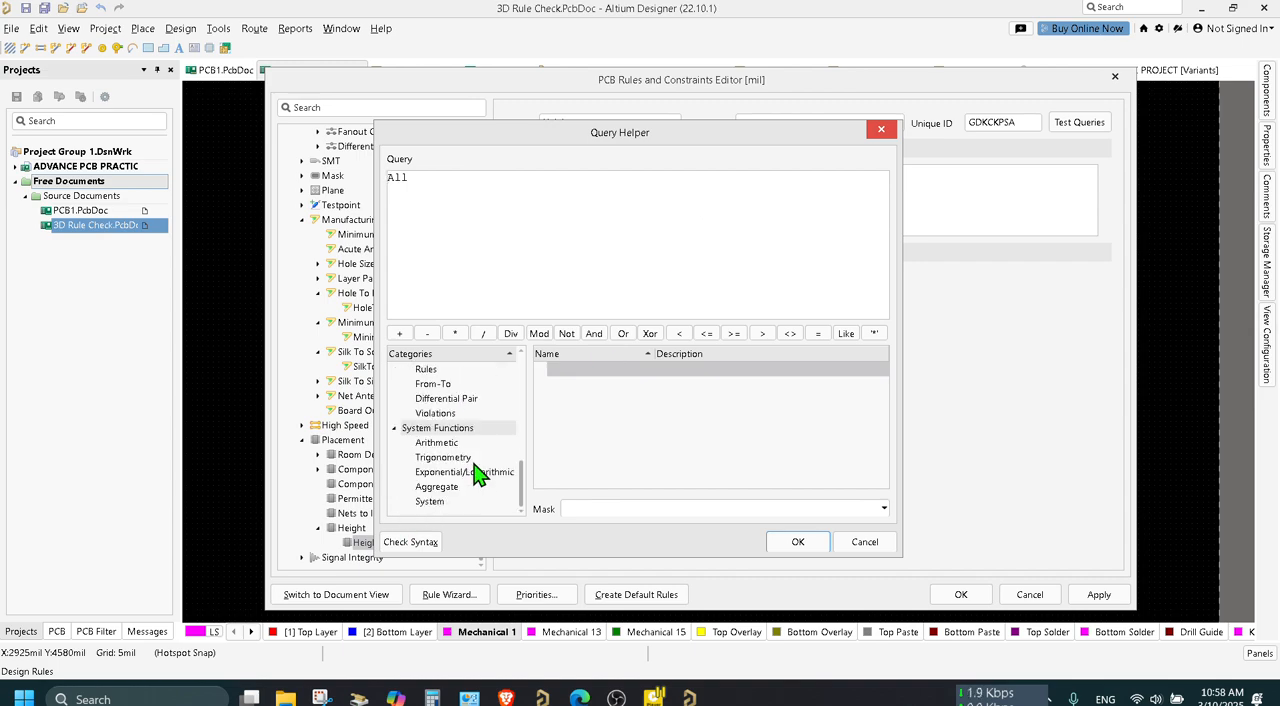
scroll(478, 475, "up", 2)
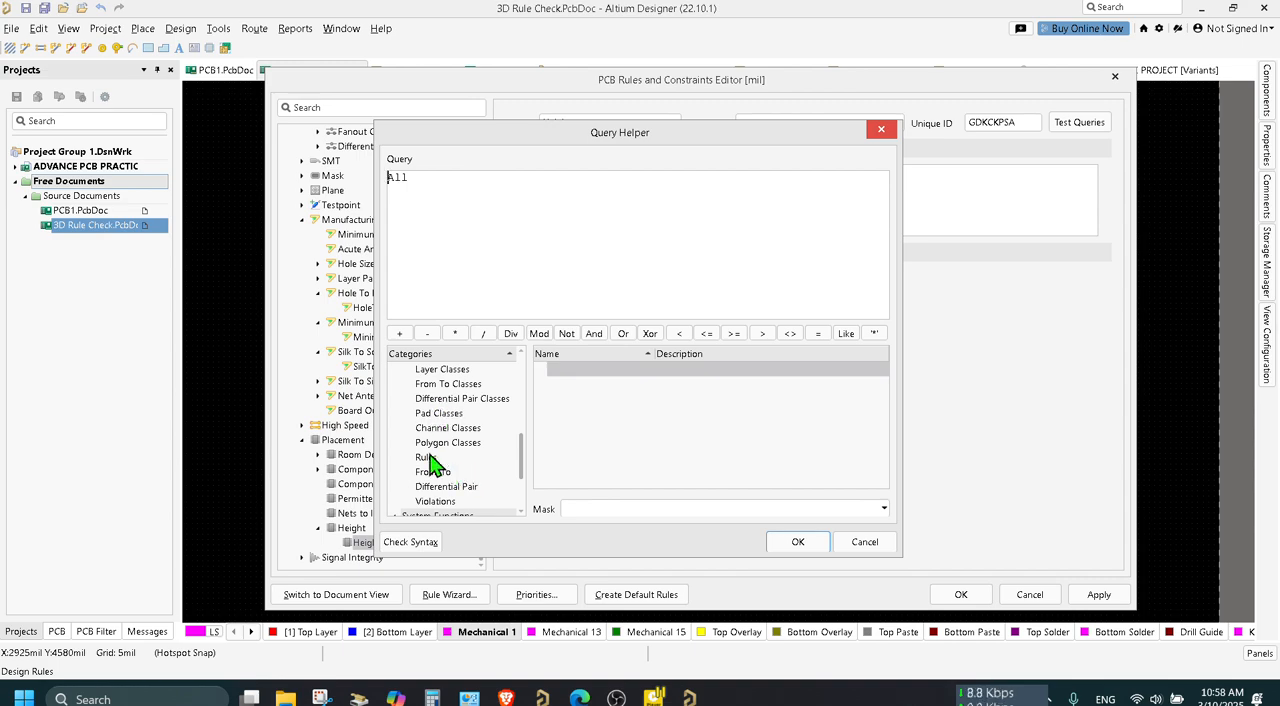
scroll(430, 450, "up", 5)
left_click(455, 413)
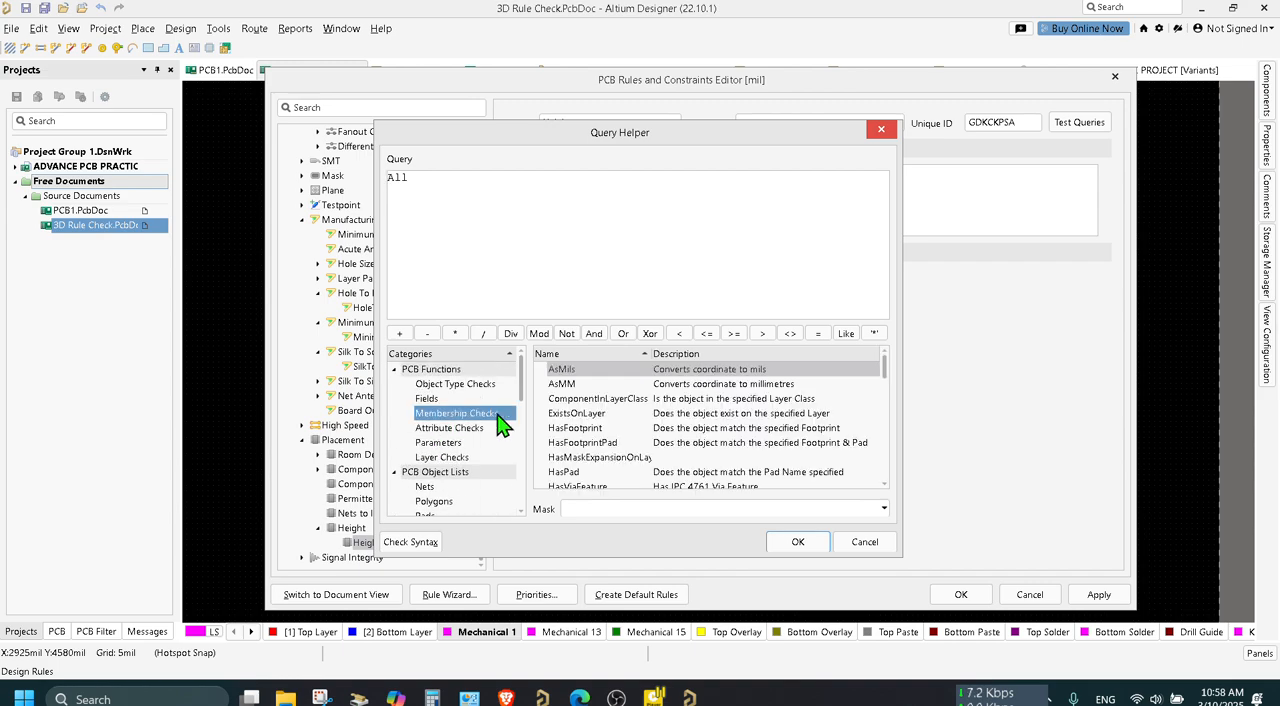
scroll(575, 418, "down", 6)
scroll(575, 418, "down", 8)
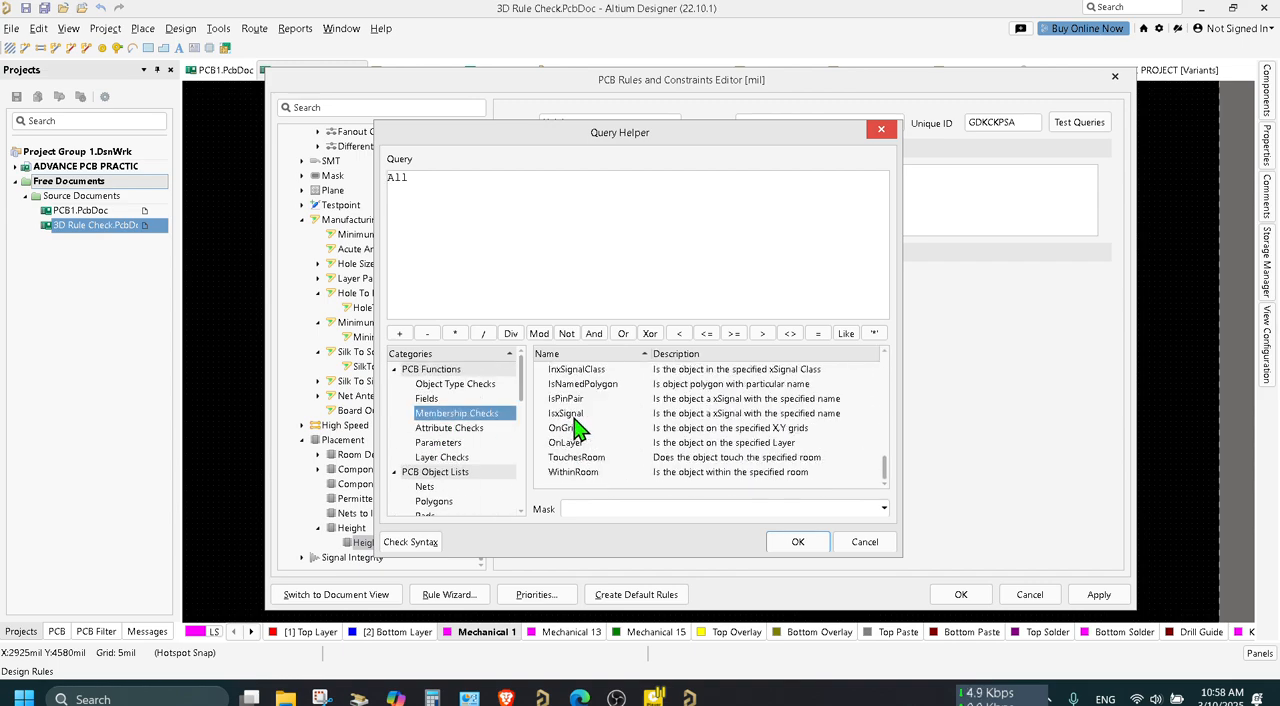
left_click(581, 459)
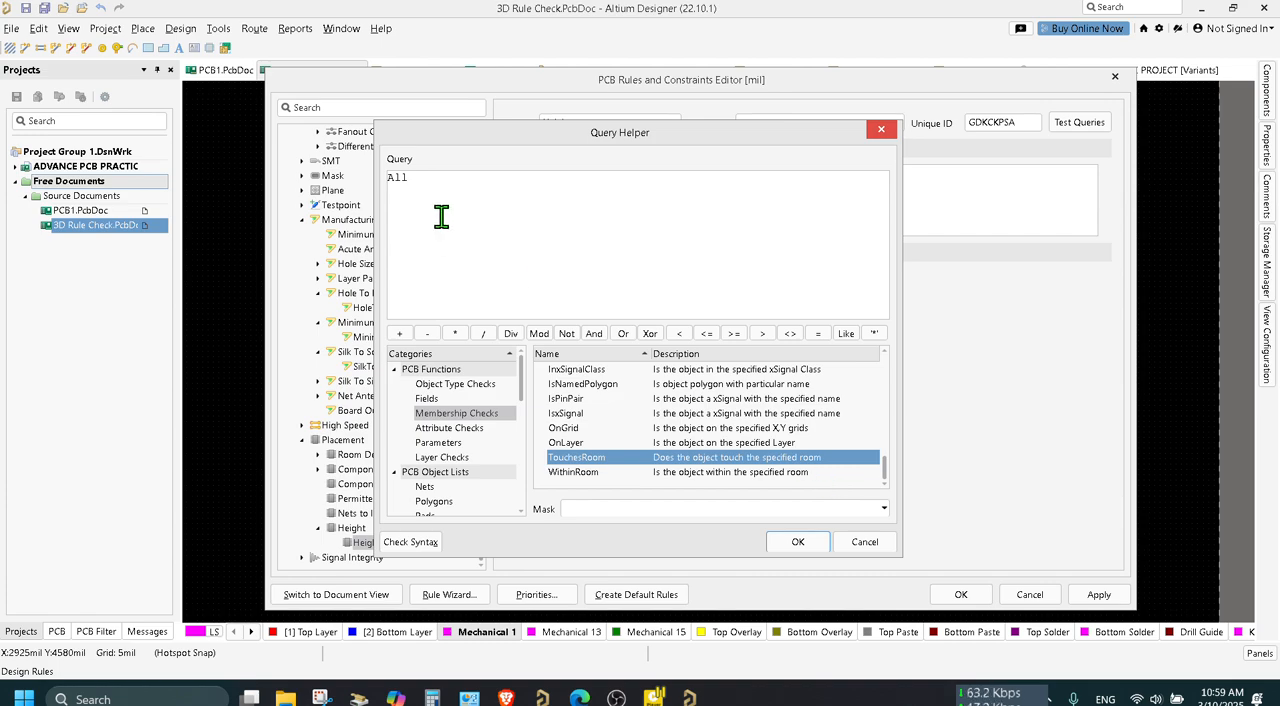
left_click(880, 130)
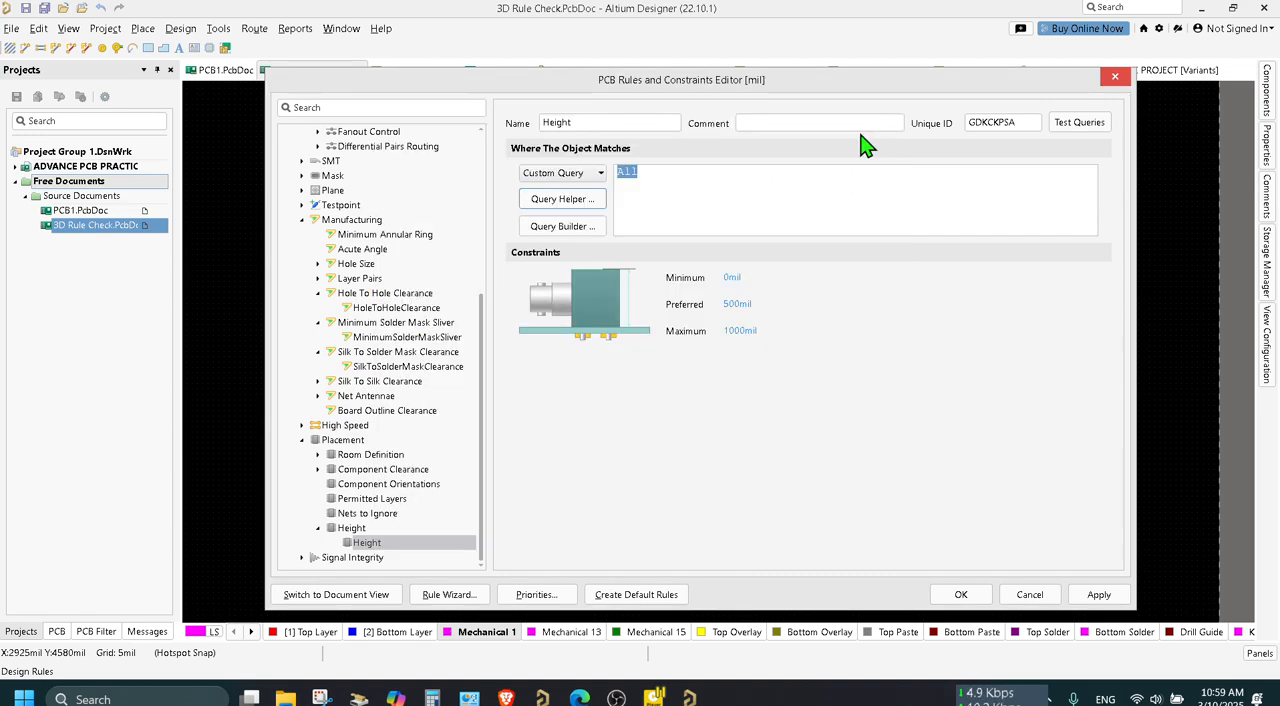
left_click(676, 171)
key("BackSpace")
key("BackSpace")
key("BackSpace")
key("BackSpace")
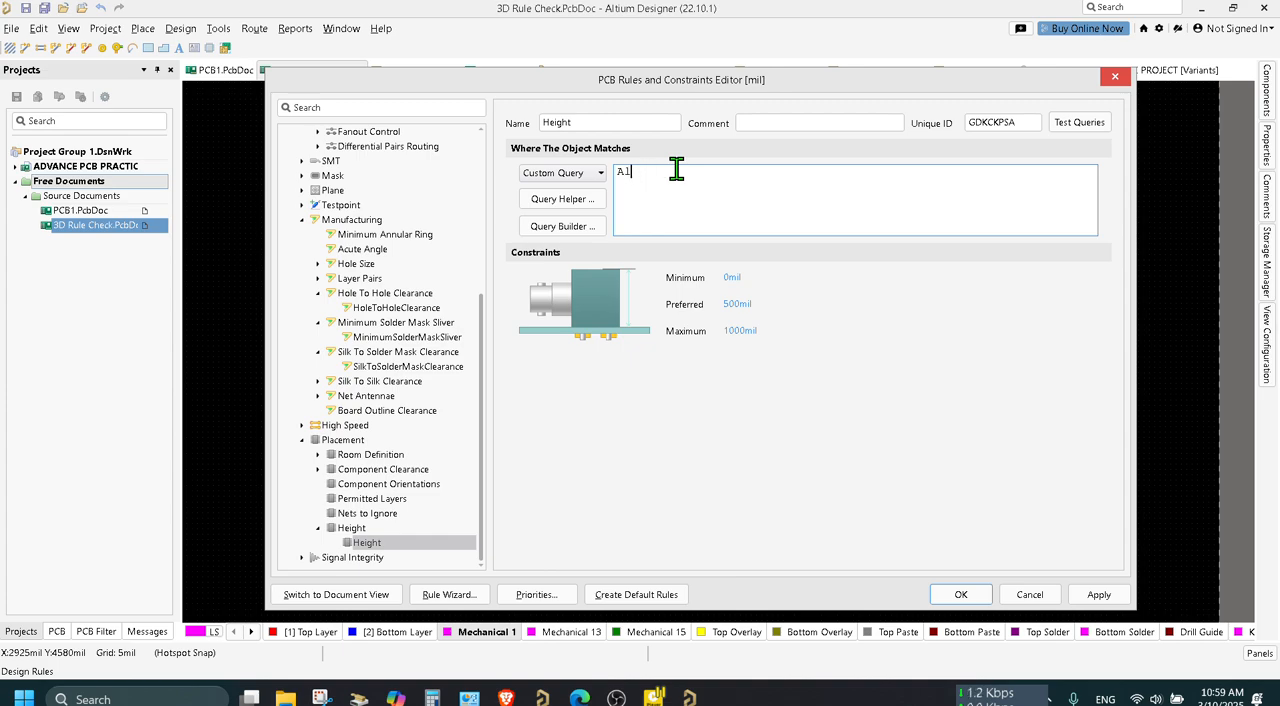
type("TO")
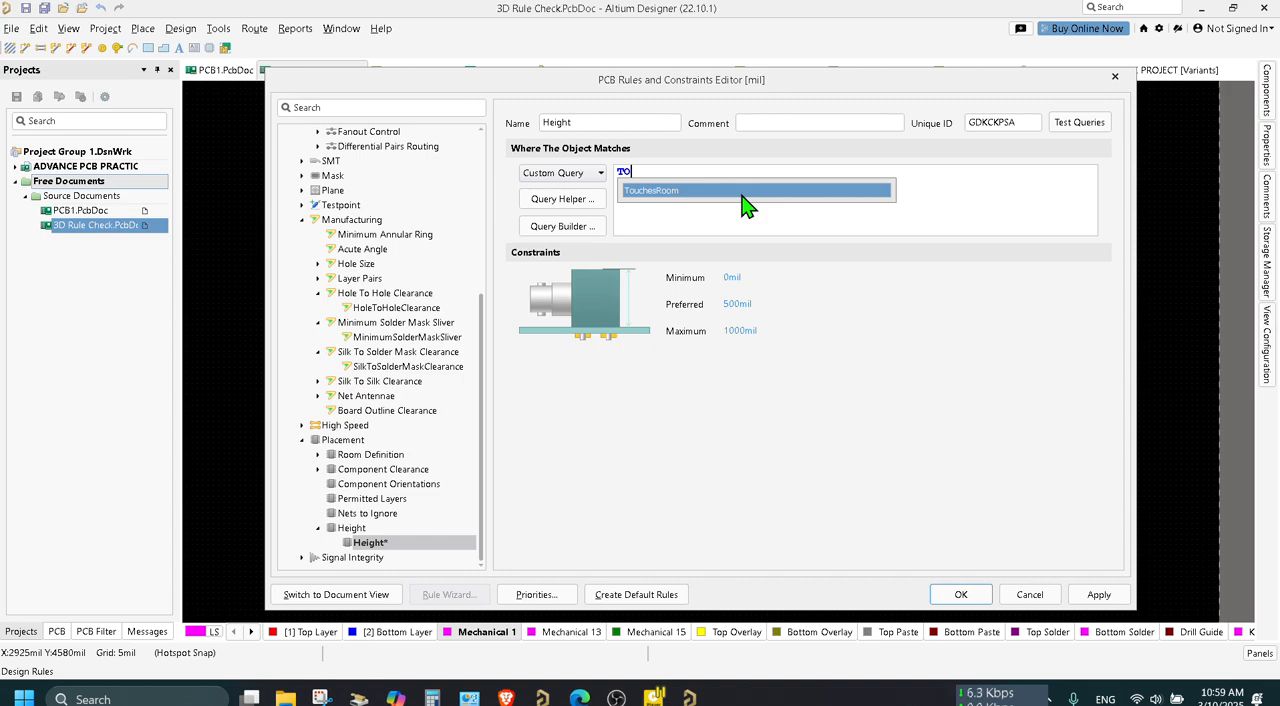
key("BackSpace")
key("BackSpace")
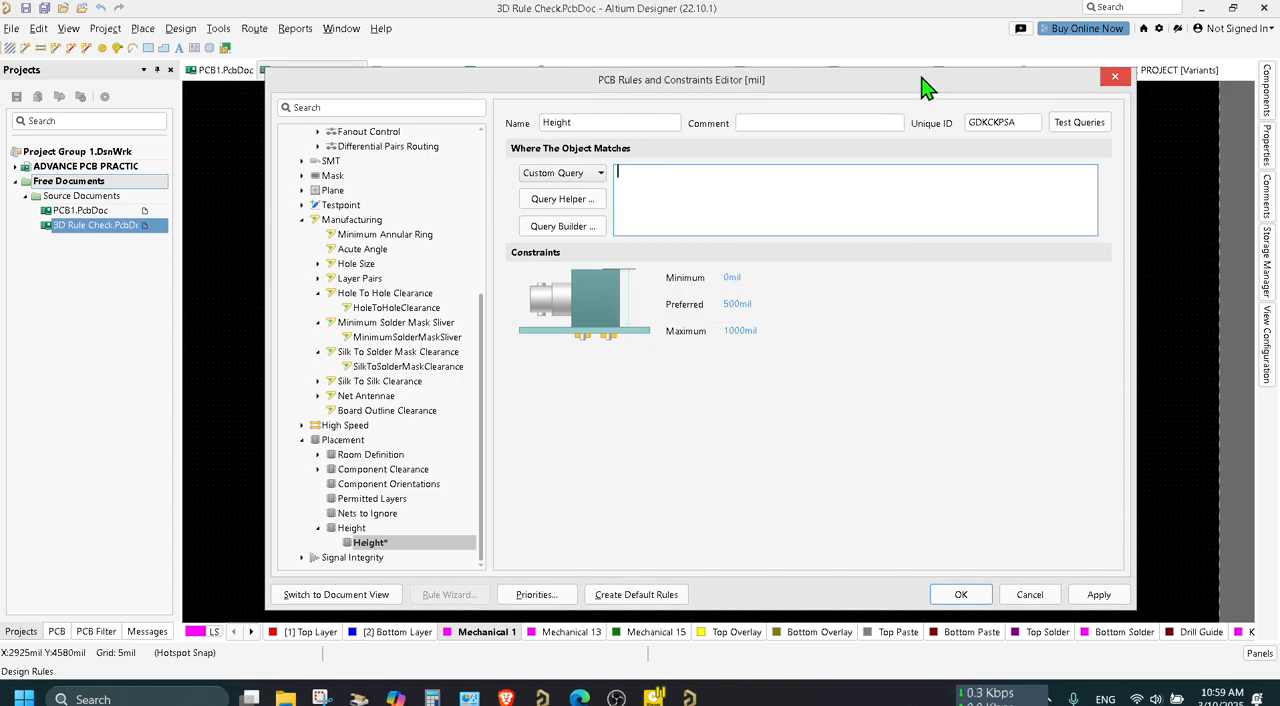
left_click(1121, 81)
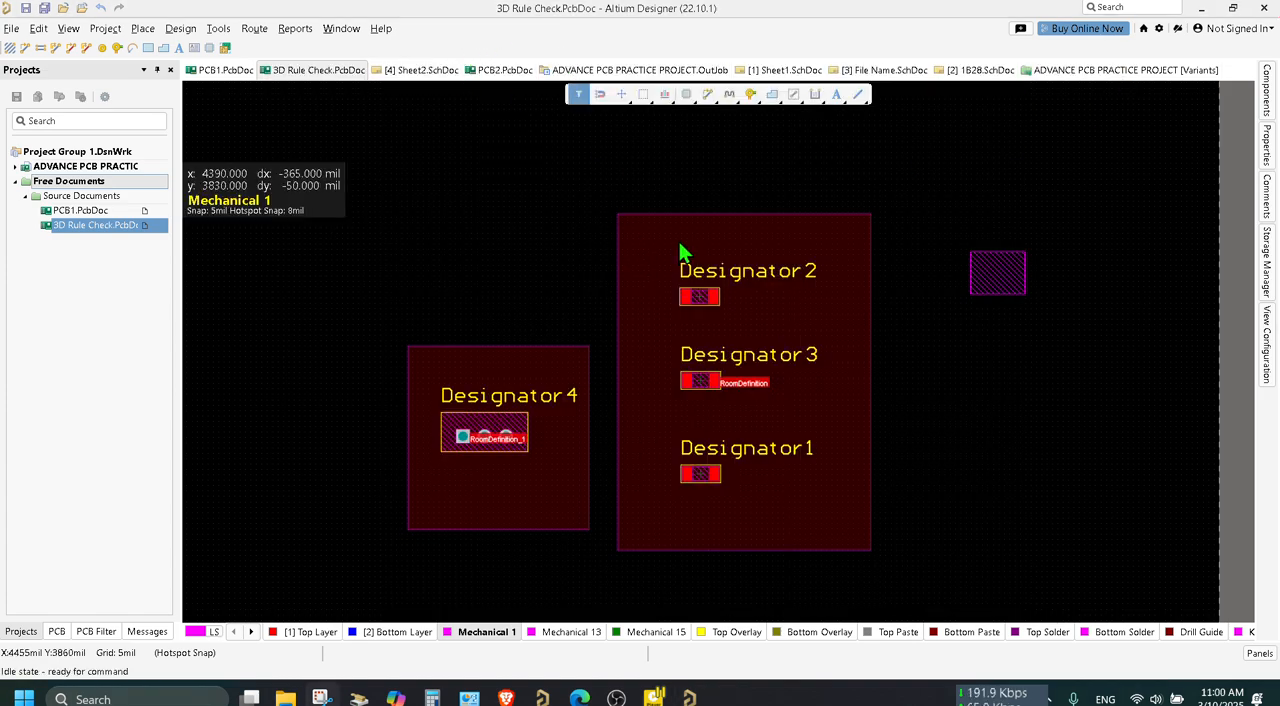
Rename the room enclosing Designator1, Designator2 and Designator3 to 15MM.
left_click(765, 245)
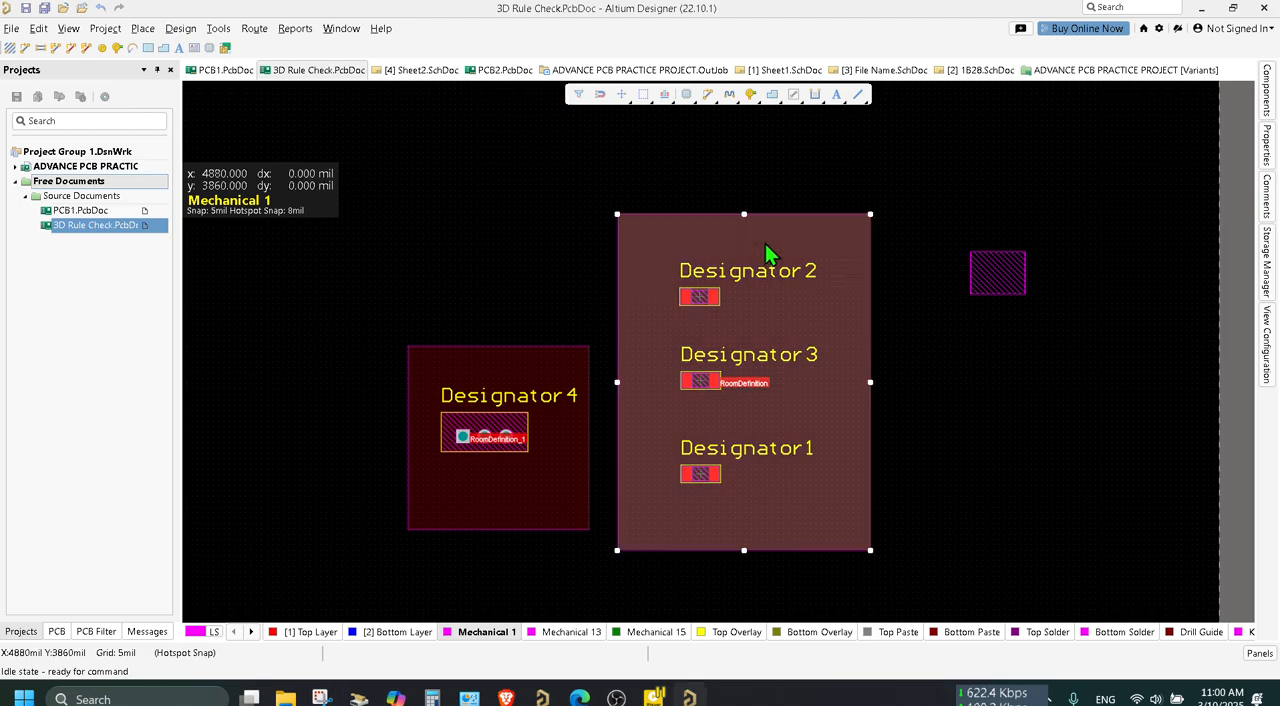
left_click(1265, 148)
left_click(1207, 201)
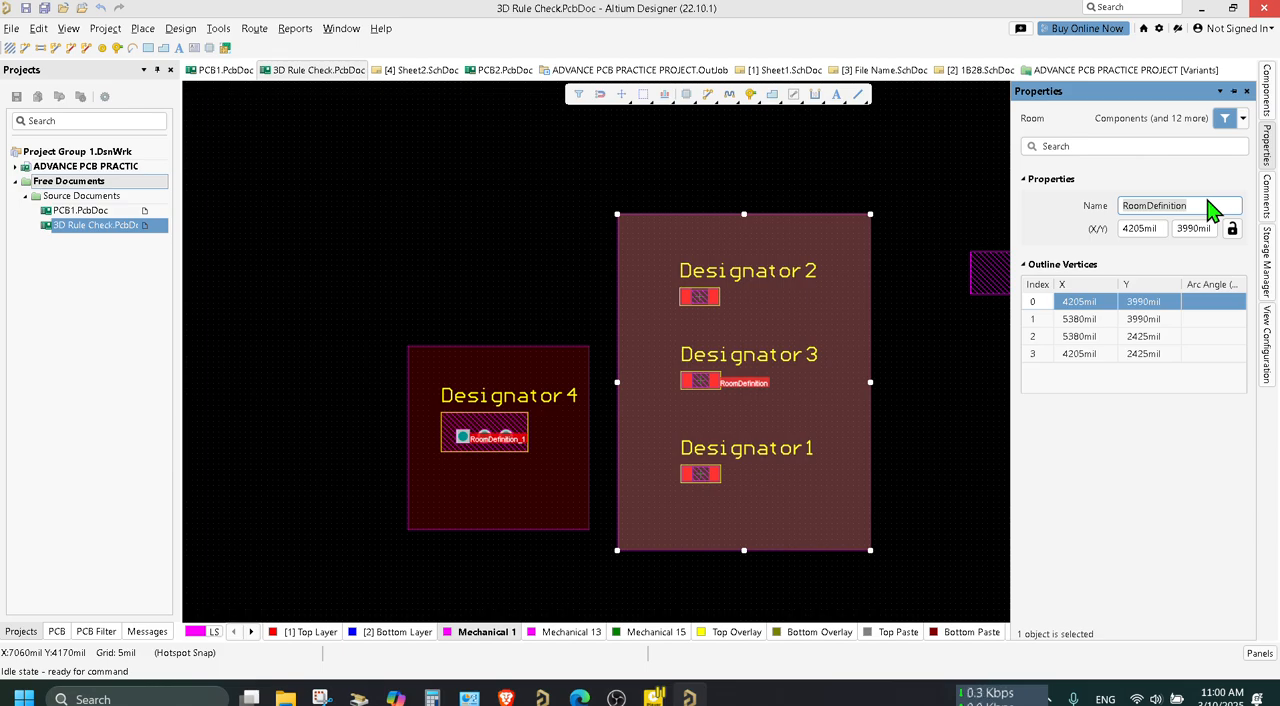
double_click(1180, 205)
type("15MM")
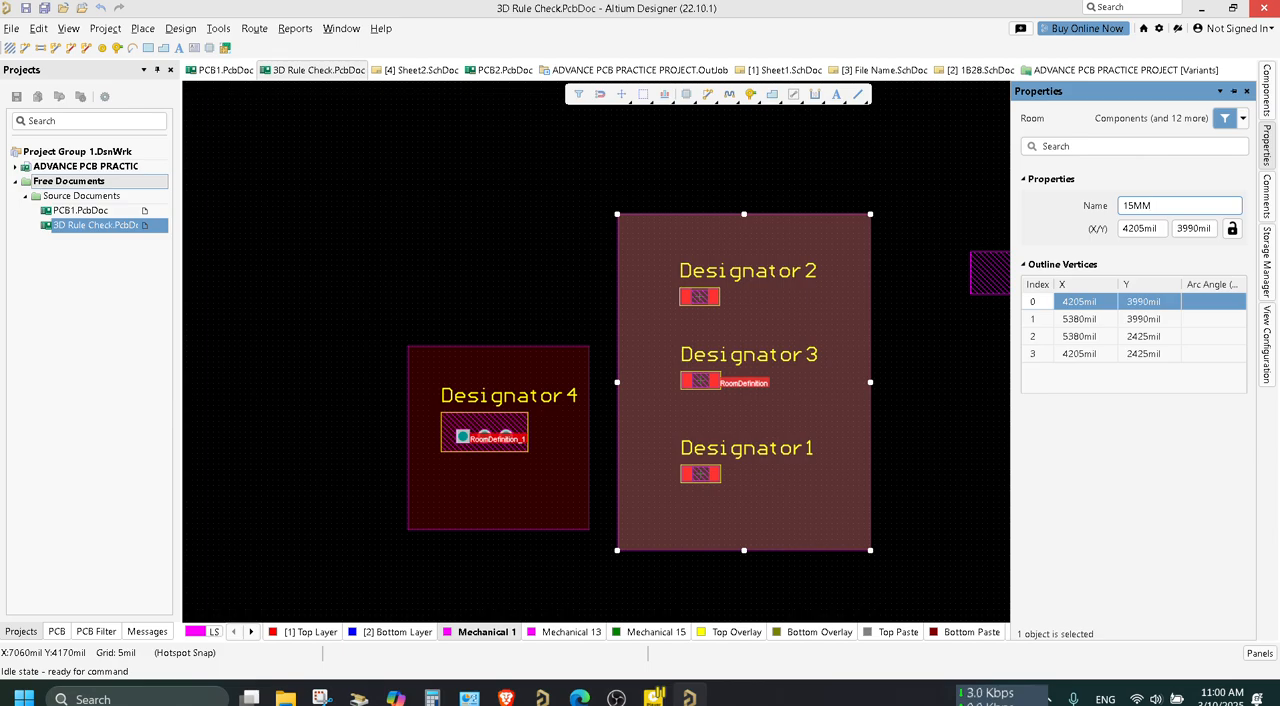
key("Return")
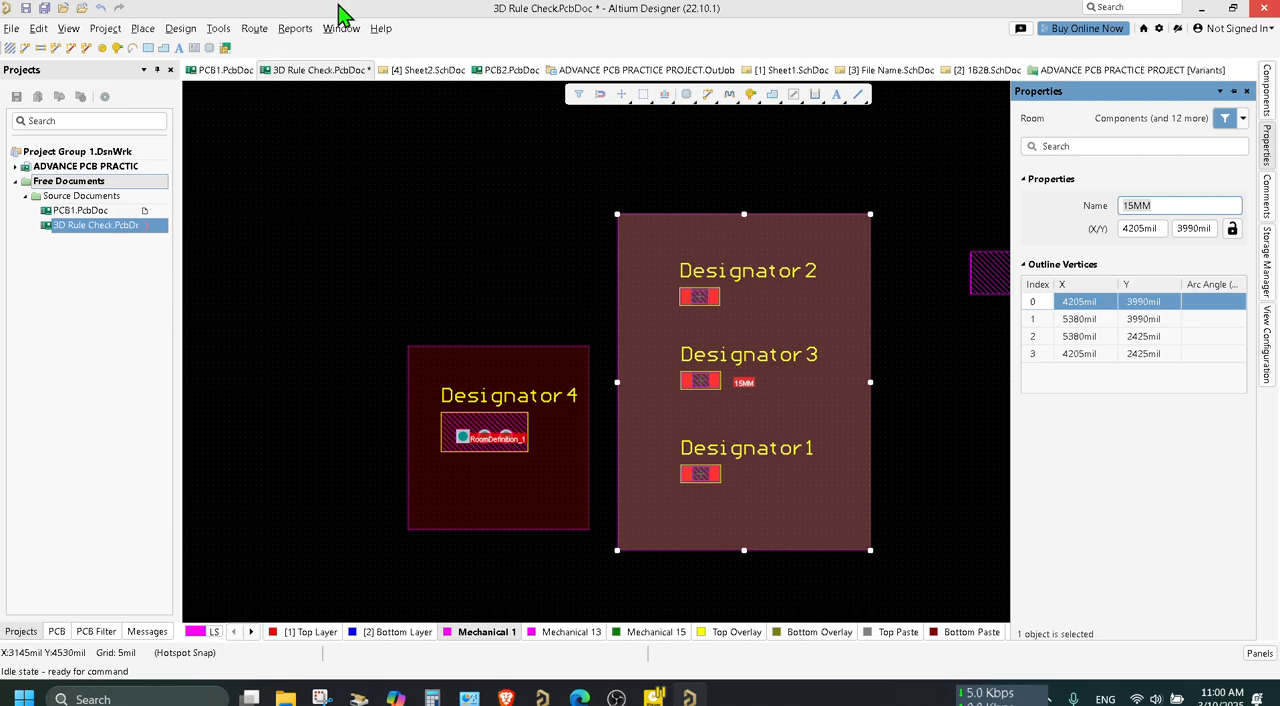
Open the existing Height placement rule in the PCB rules editor.
left_click(181, 28)
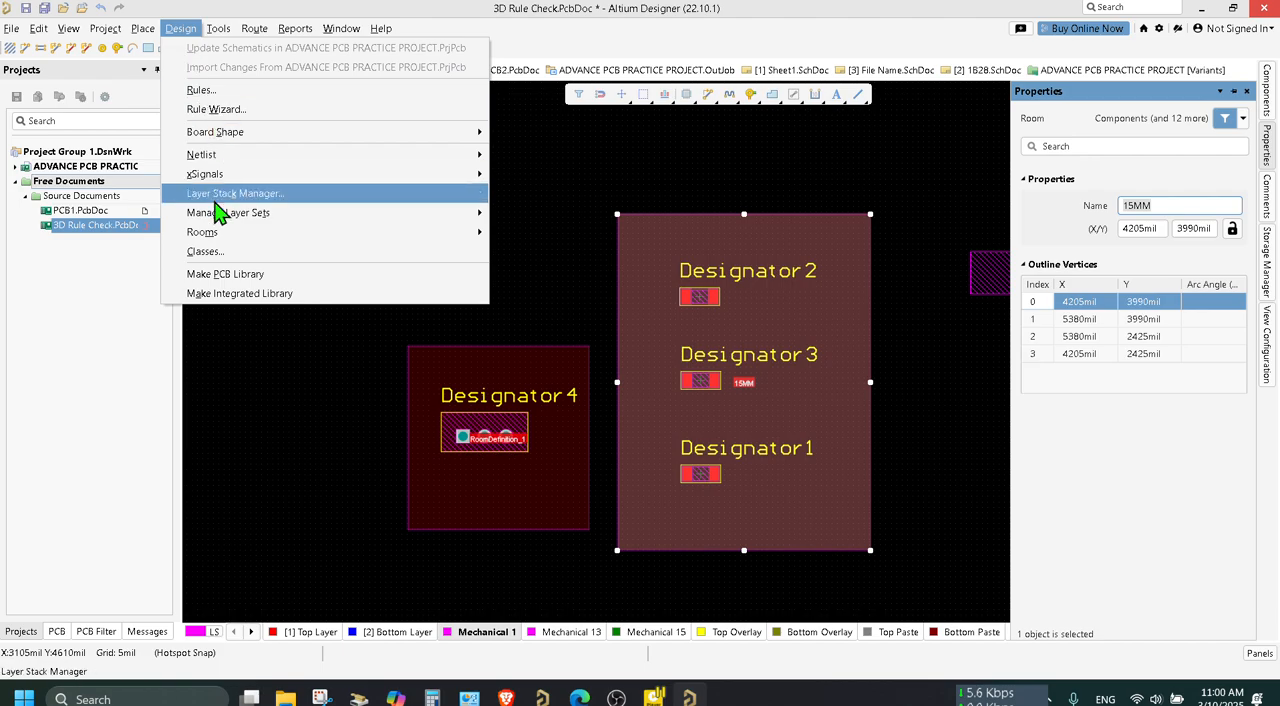
left_click(236, 92)
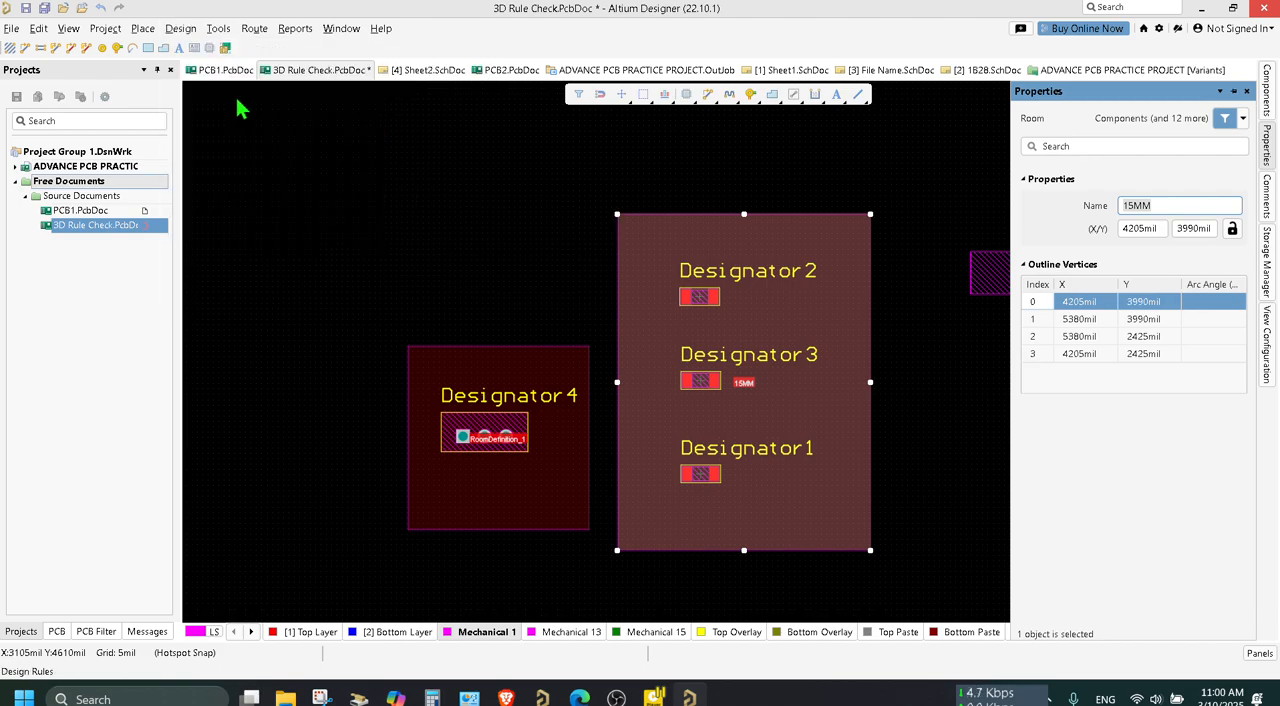
left_click(375, 543)
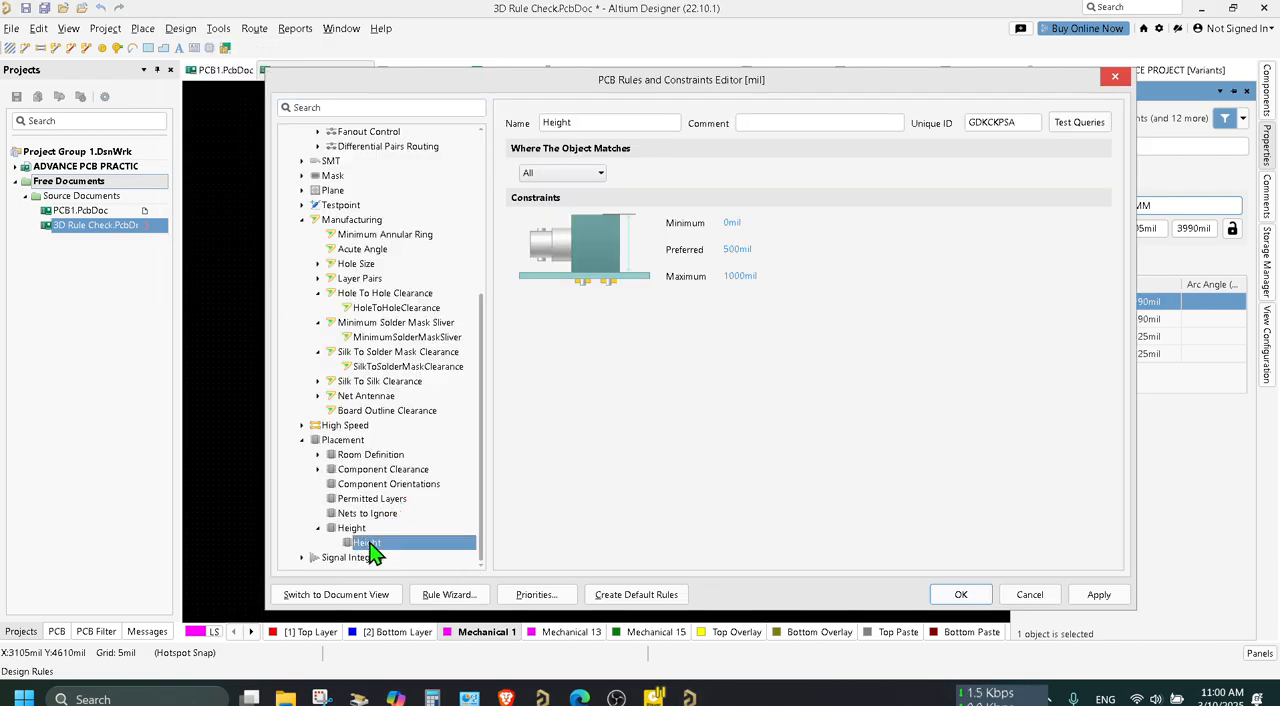
left_click(599, 176)
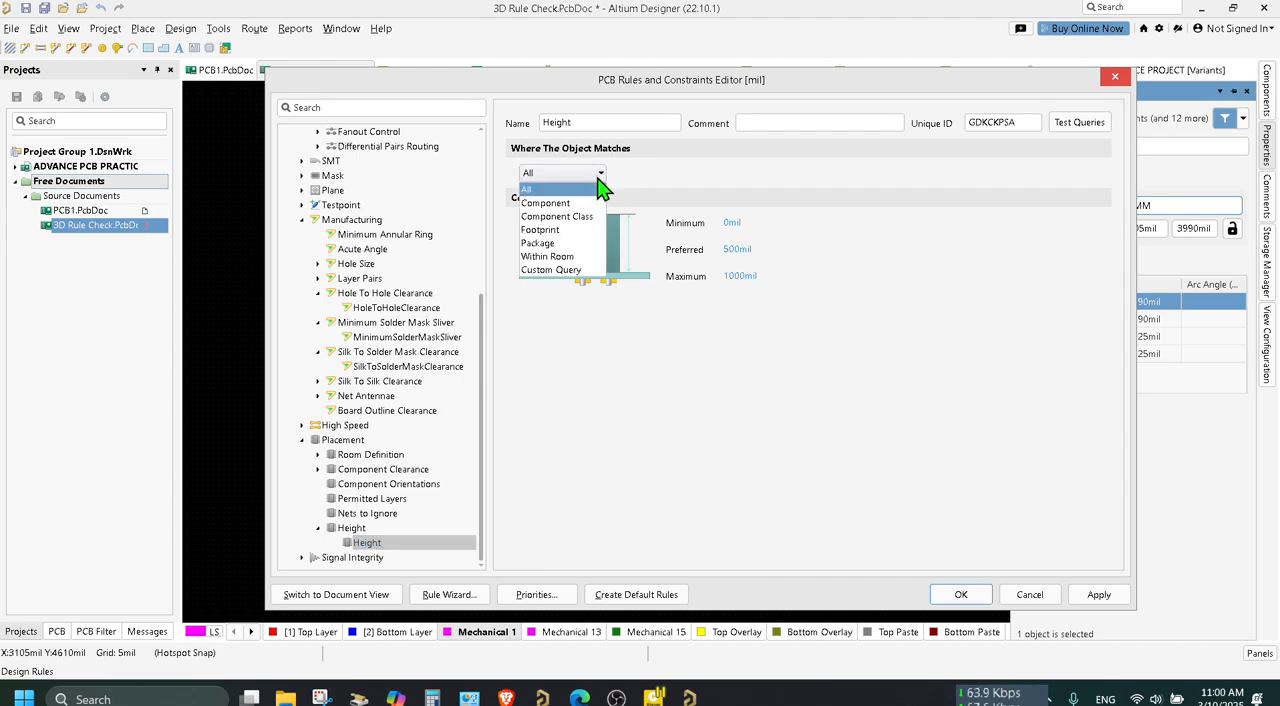
left_click(563, 272)
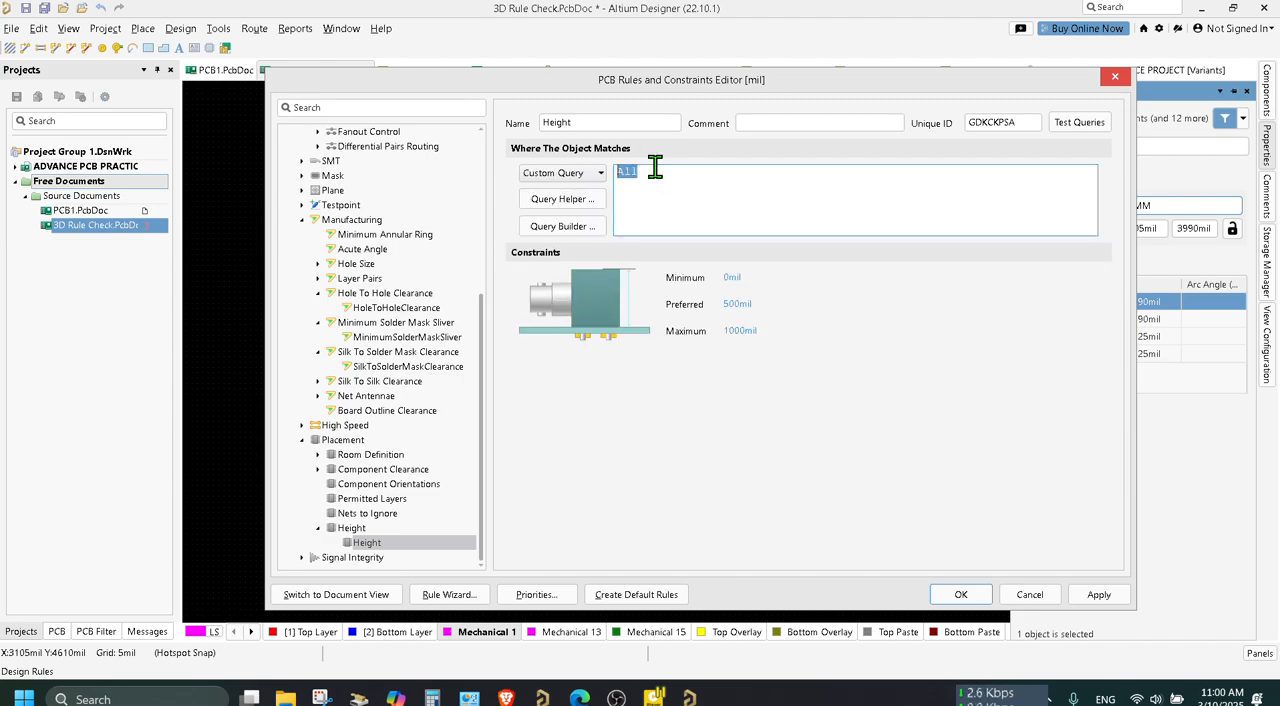
key("BackSpace")
type("T")
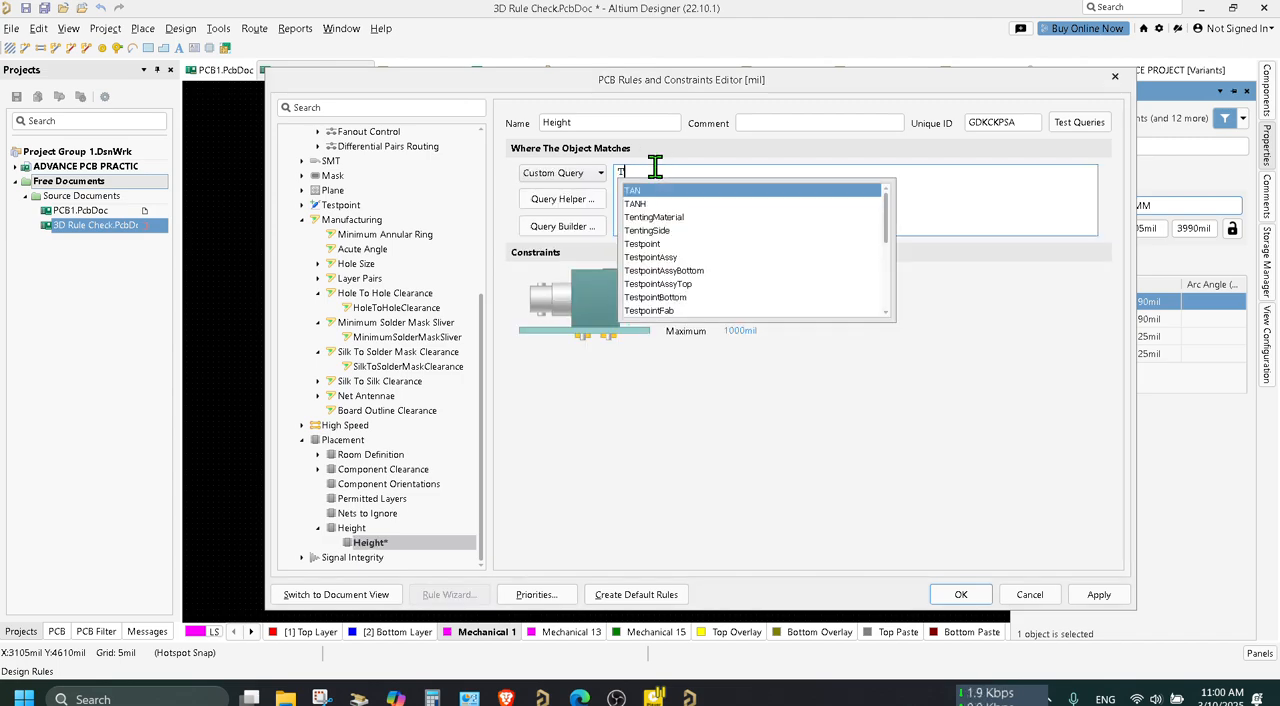
type("O")
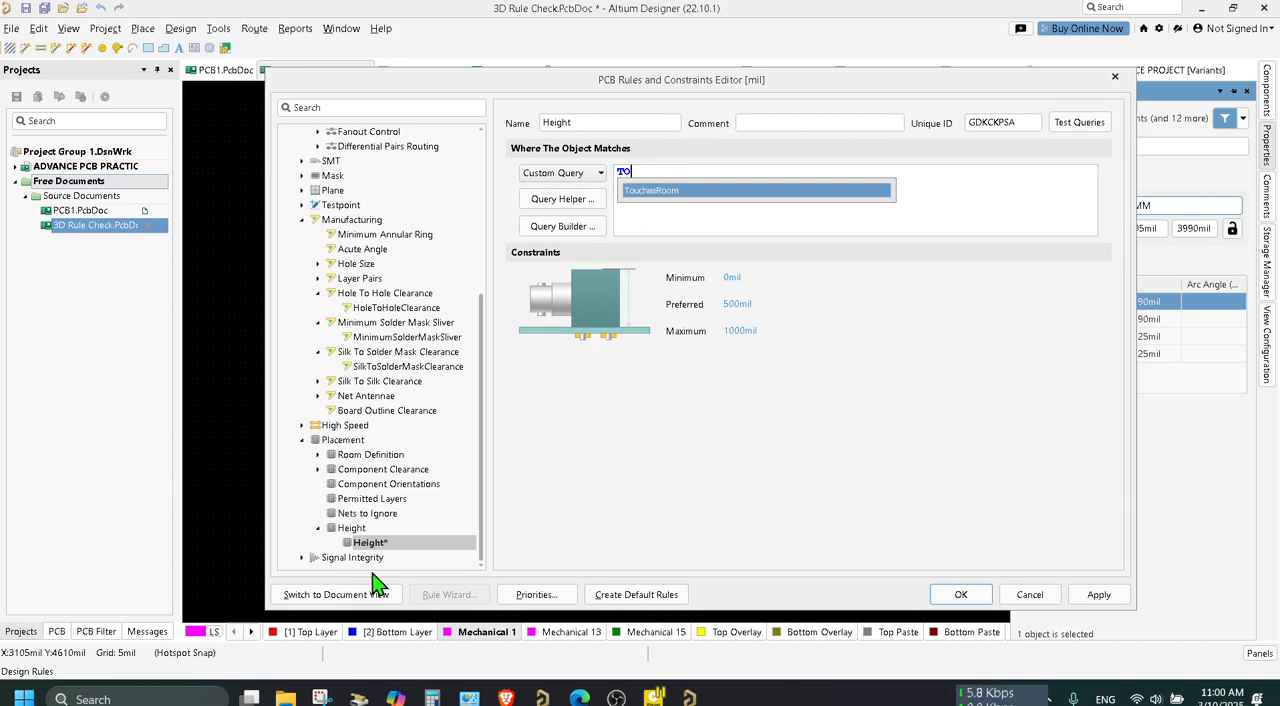
left_click(663, 504)
left_click(645, 230)
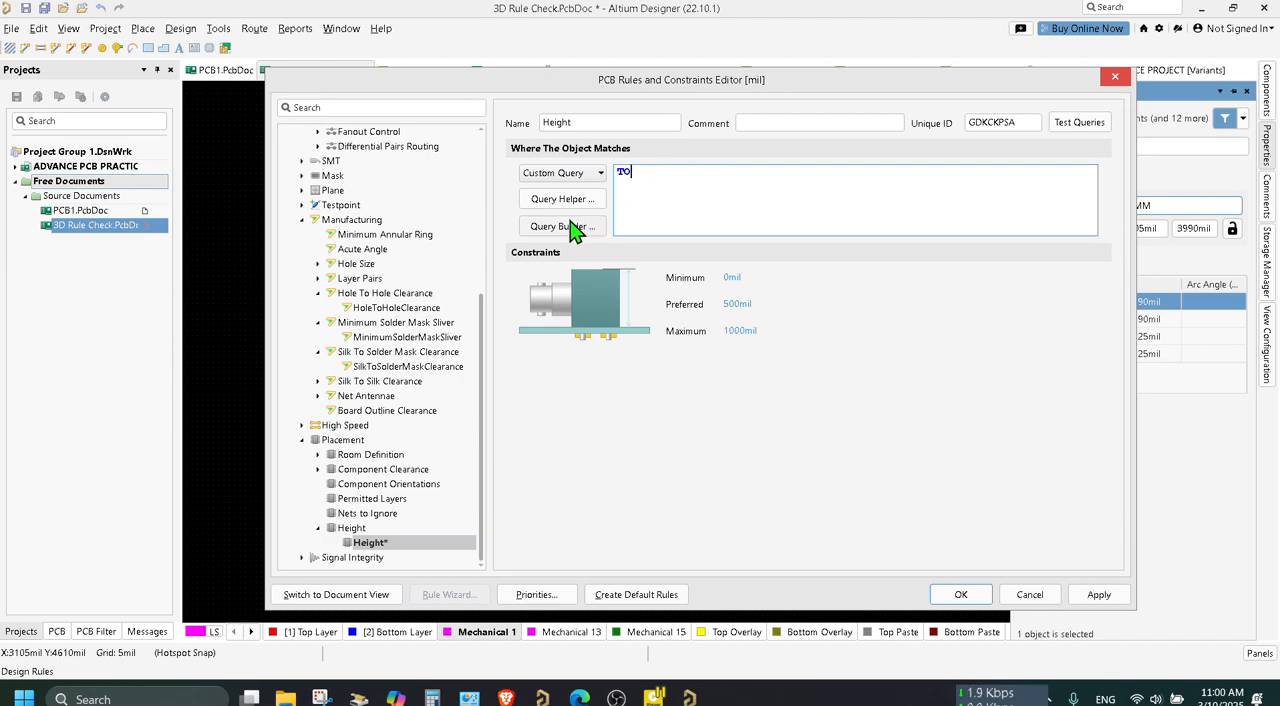
left_click(595, 173)
left_click(580, 190)
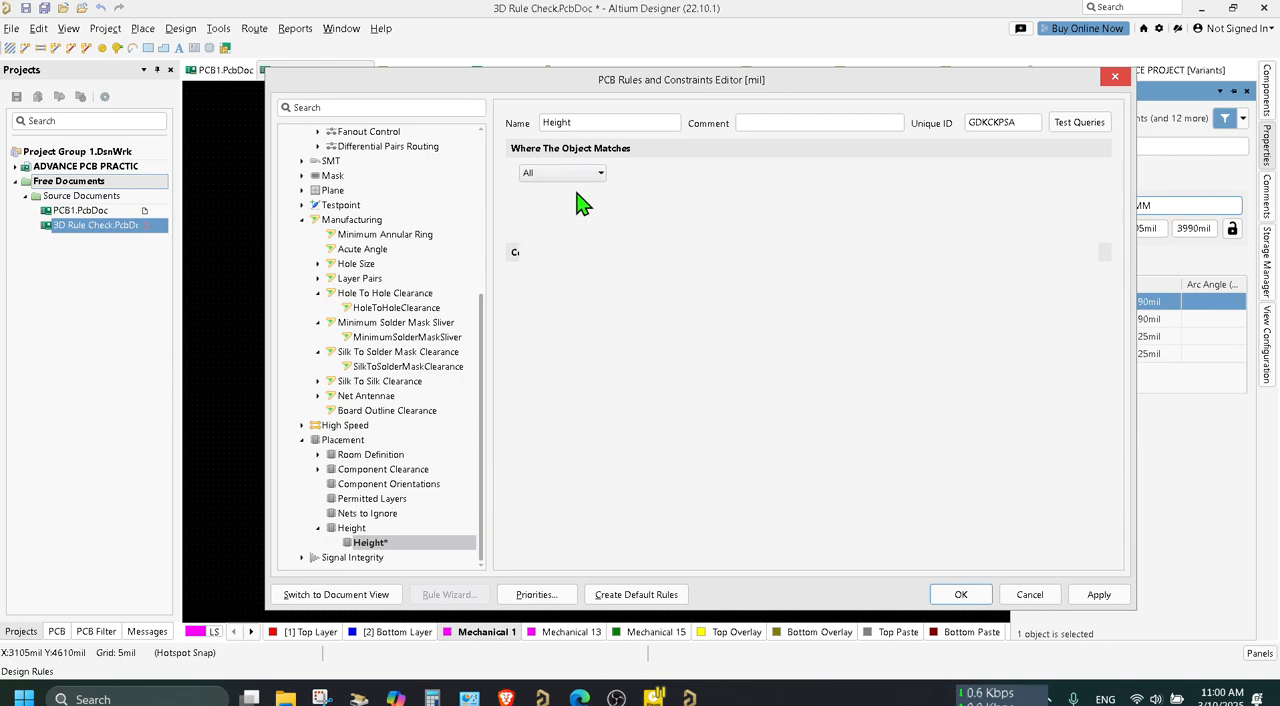
Add a new Height placement rule and scope it with the custom query TouchesRoom('15MM').
right_click(357, 528)
left_click(392, 538)
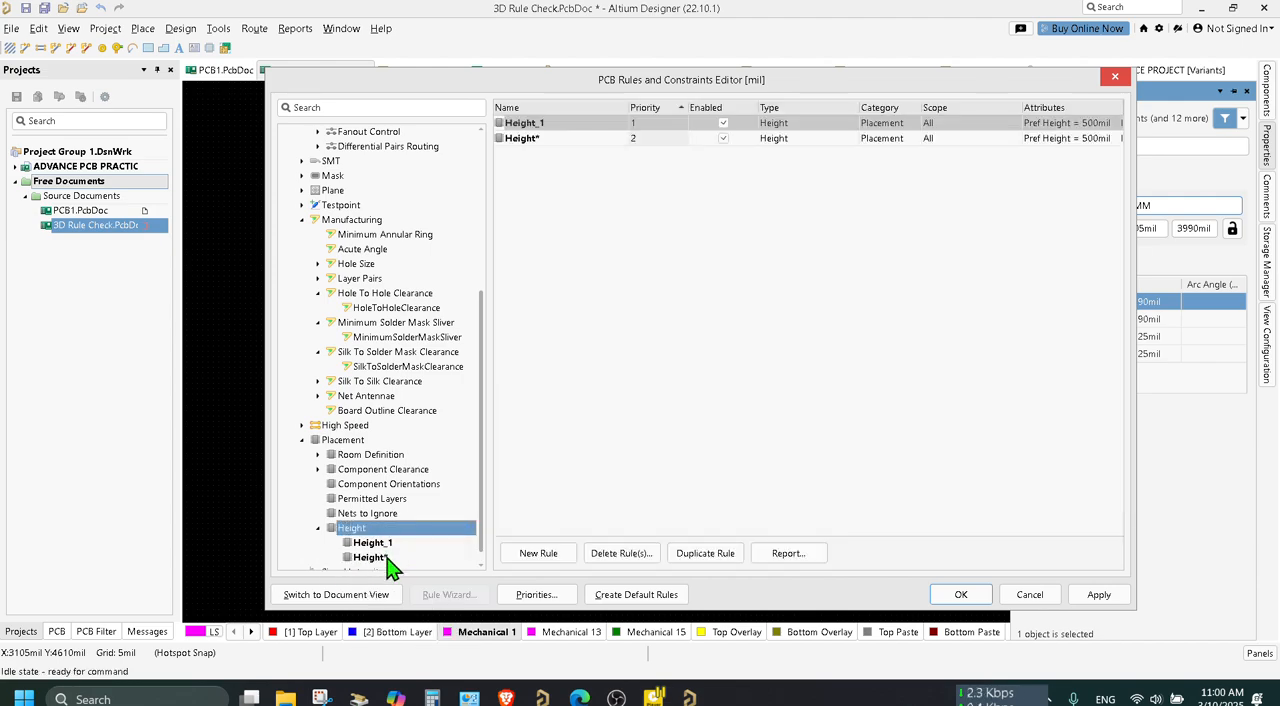
left_click(590, 175)
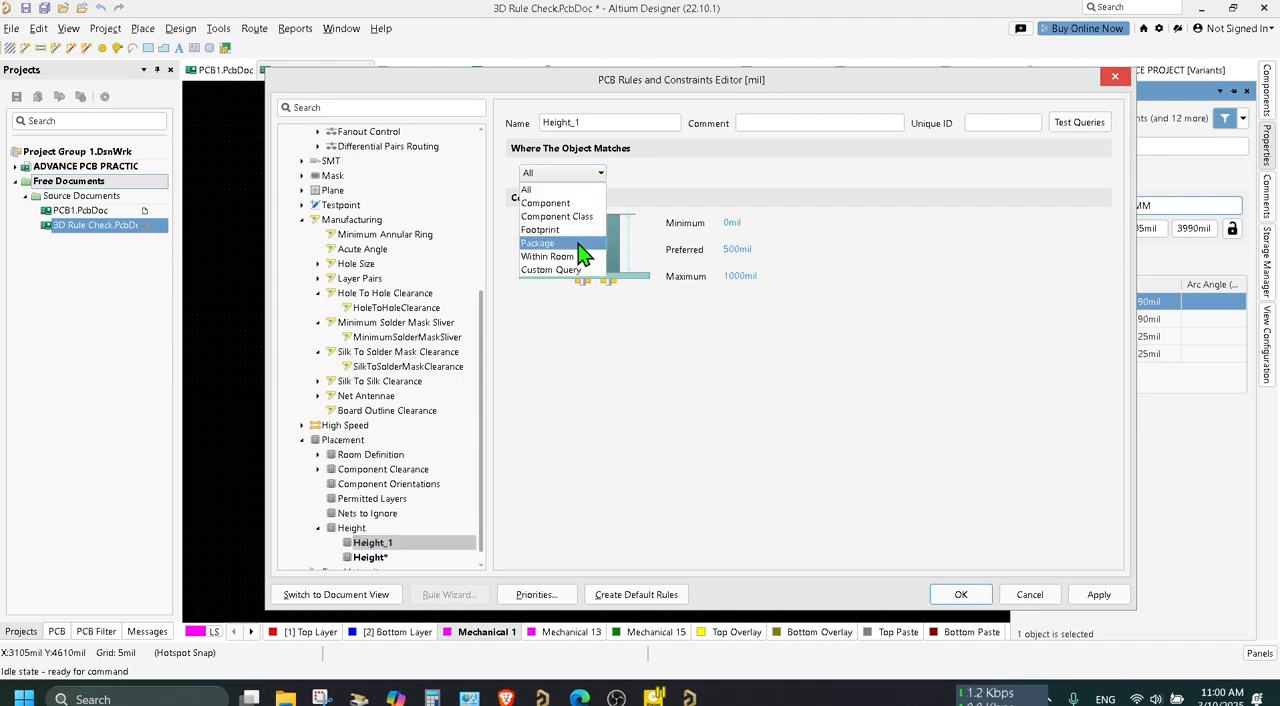
left_click(580, 272)
key("BackSpace")
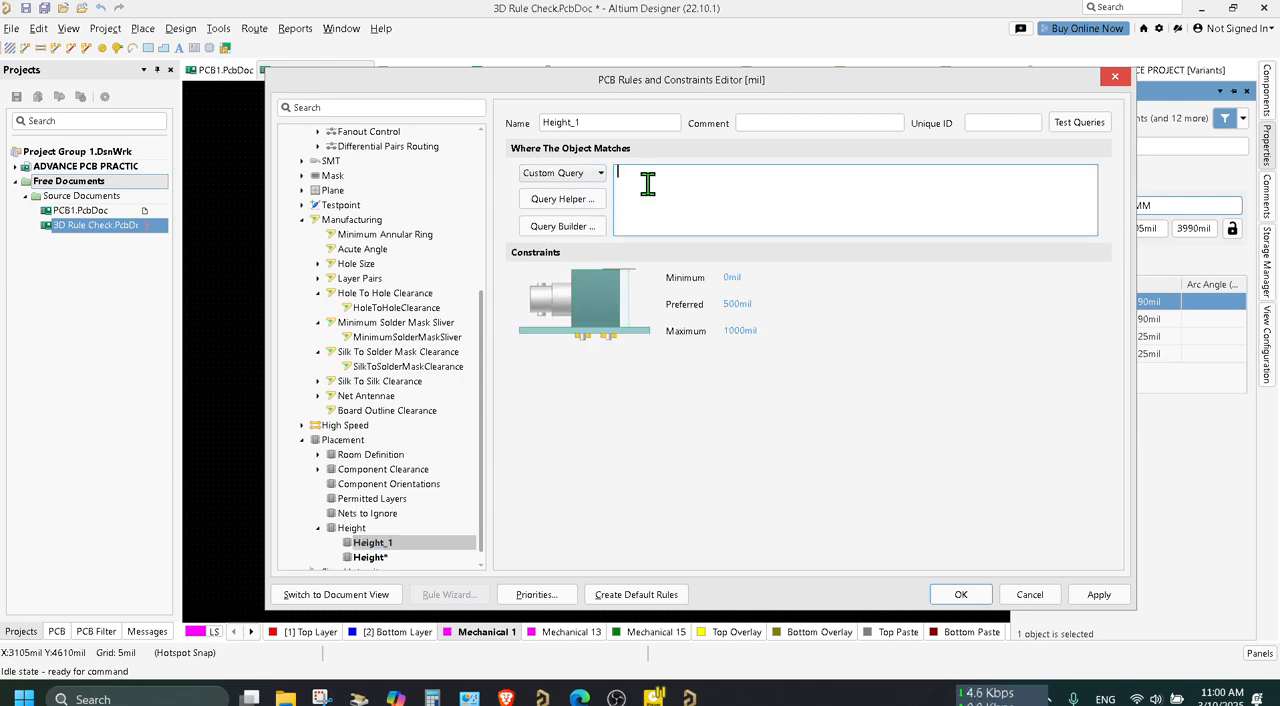
type("TO")
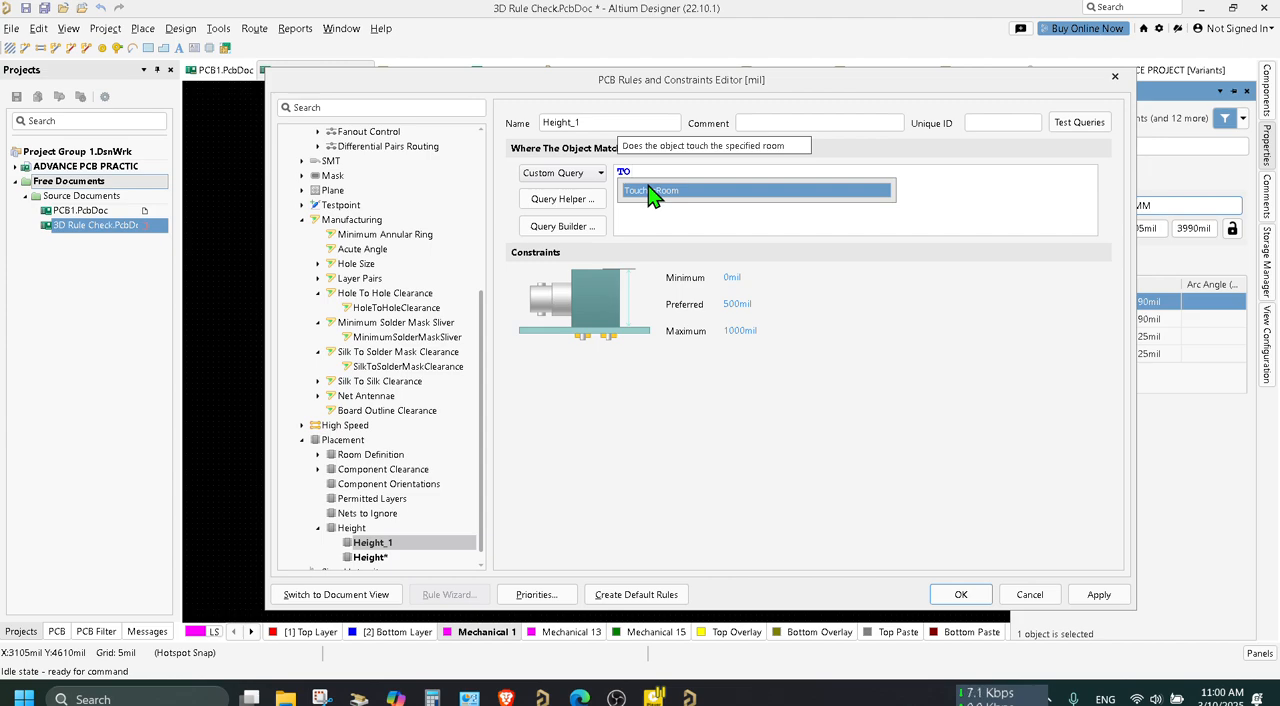
left_click(650, 191)
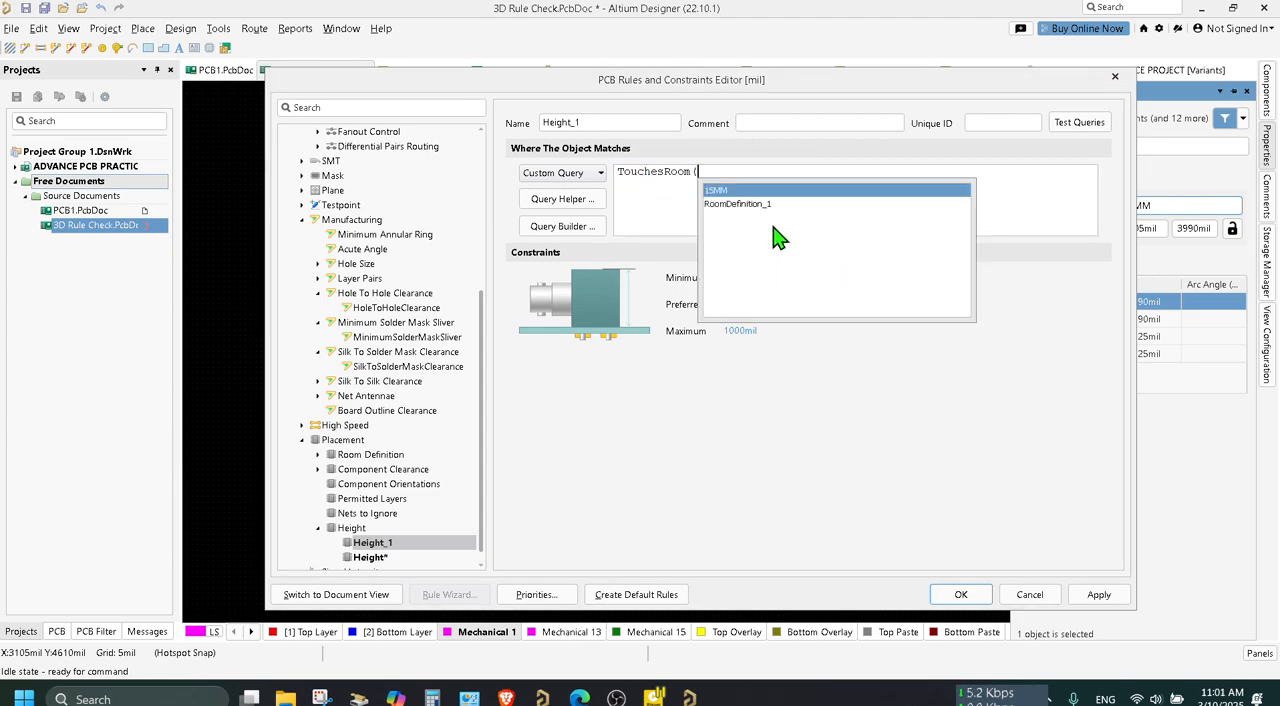
left_click(726, 190)
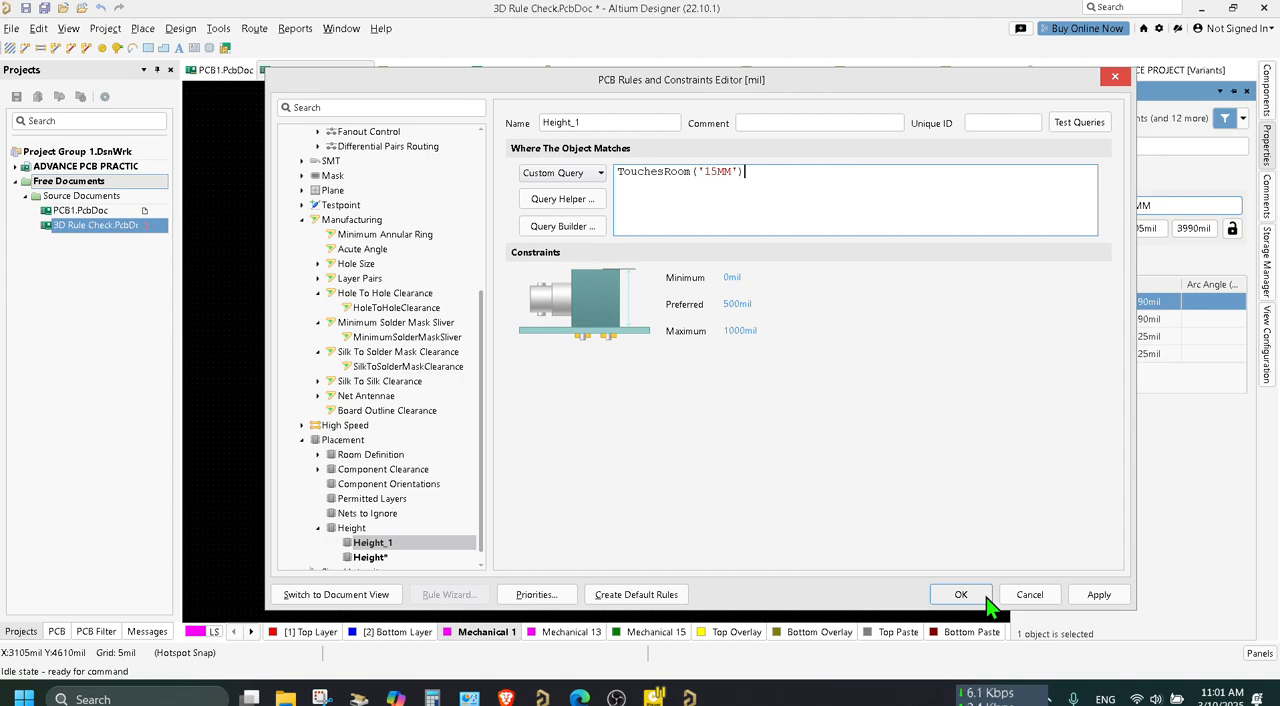
Set the 15MM room rule's maximum height to 15 mil and preferred height to 12.7 mil, and apply the changes.
left_click(748, 330)
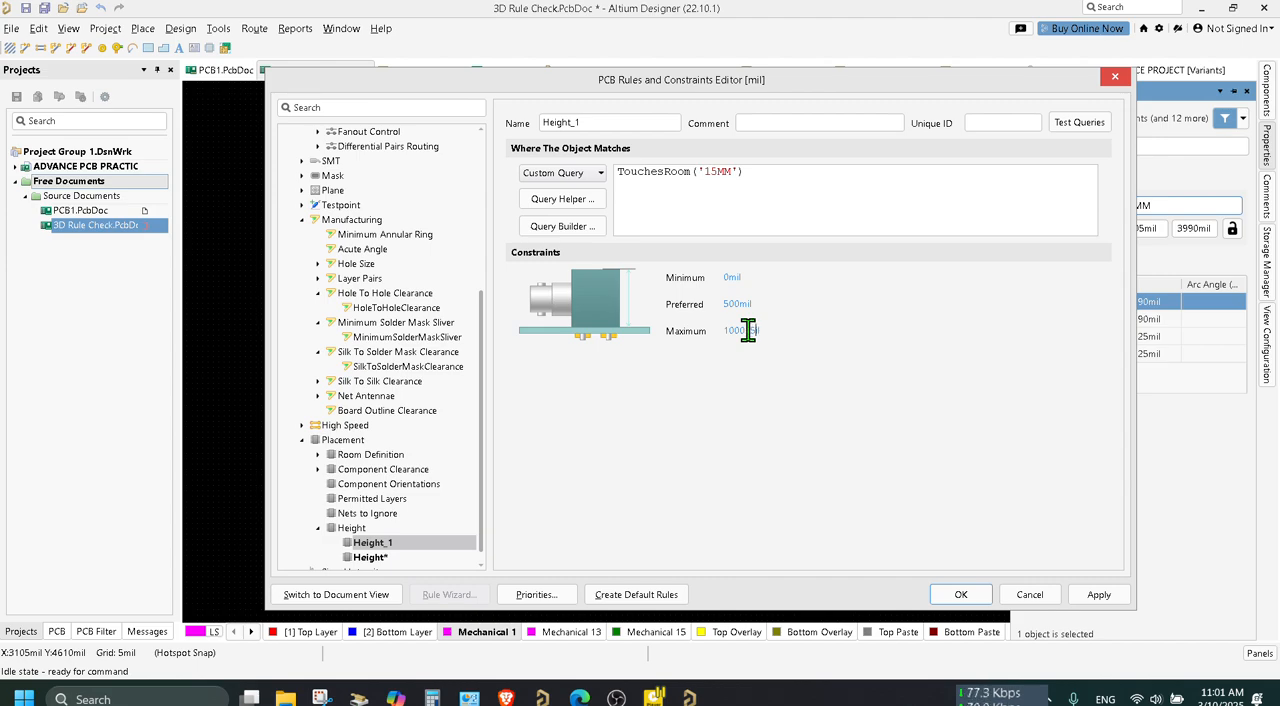
key("BackSpace")
key("BackSpace")
key("BackSpace")
key("BackSpace")
key("BackSpace")
key("BackSpace")
key("BackSpace")
type("15")
type("MM")
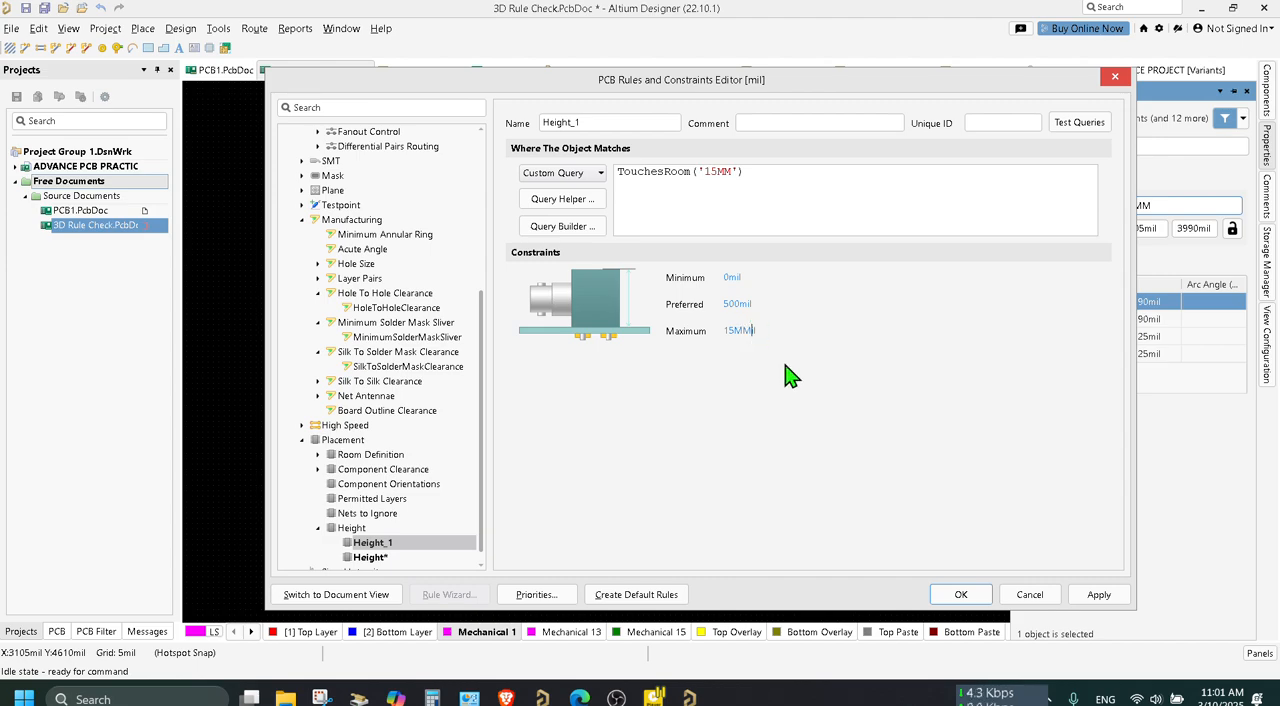
key("BackSpace")
left_click(738, 304)
type("12.7")
left_click(1099, 594)
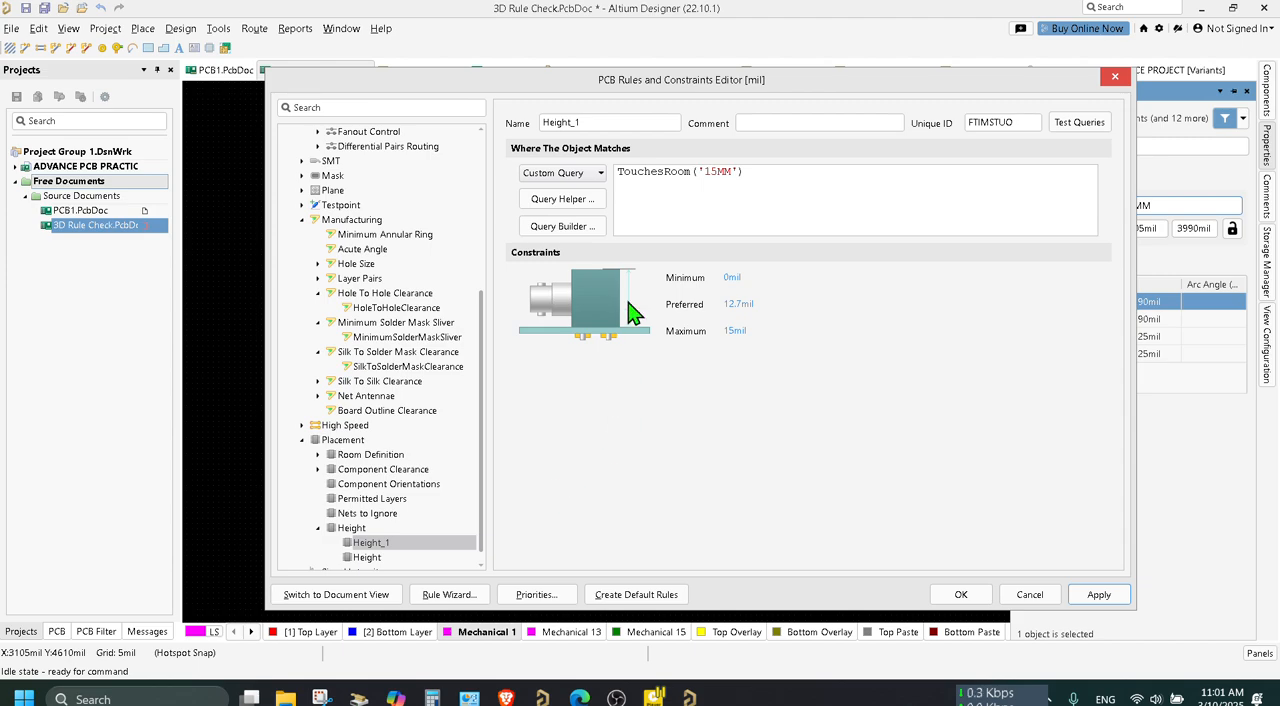
Add another Height placement rule and scope it with the custom query TouchesRoom('RoomDefinition_1').
right_click(362, 531)
left_click(415, 540)
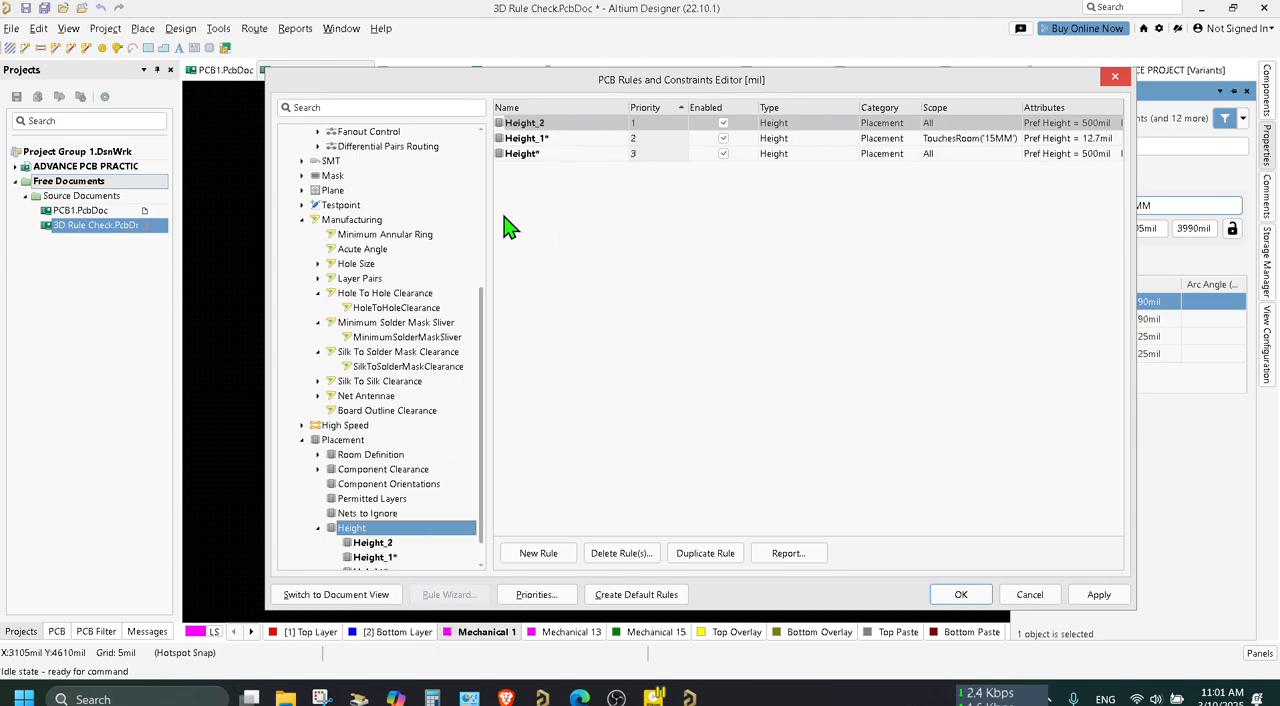
left_click(383, 544)
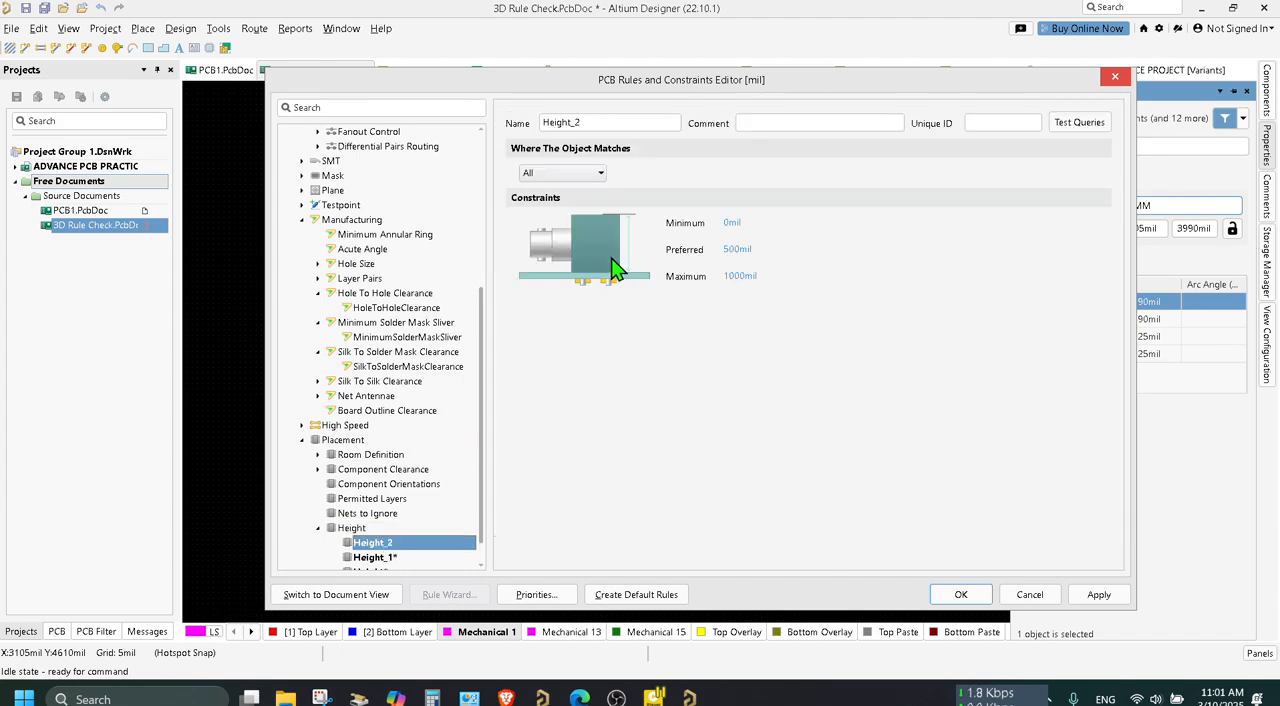
left_click(599, 174)
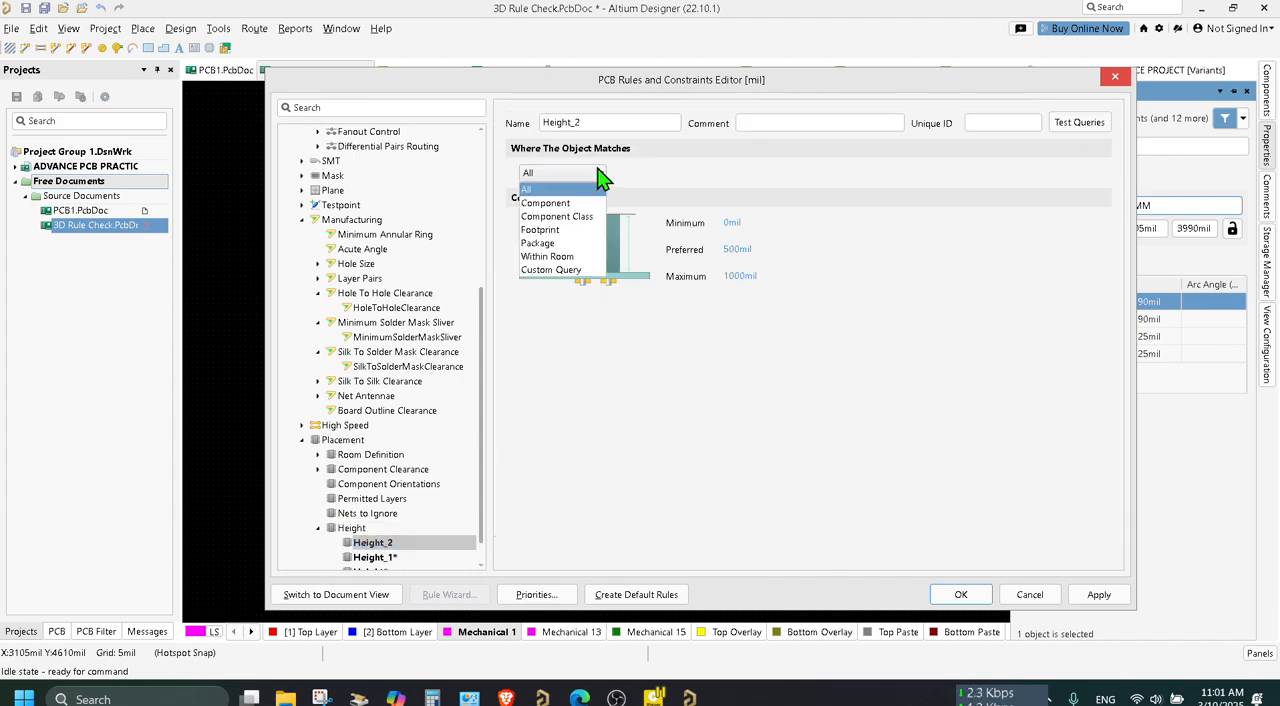
left_click(588, 280)
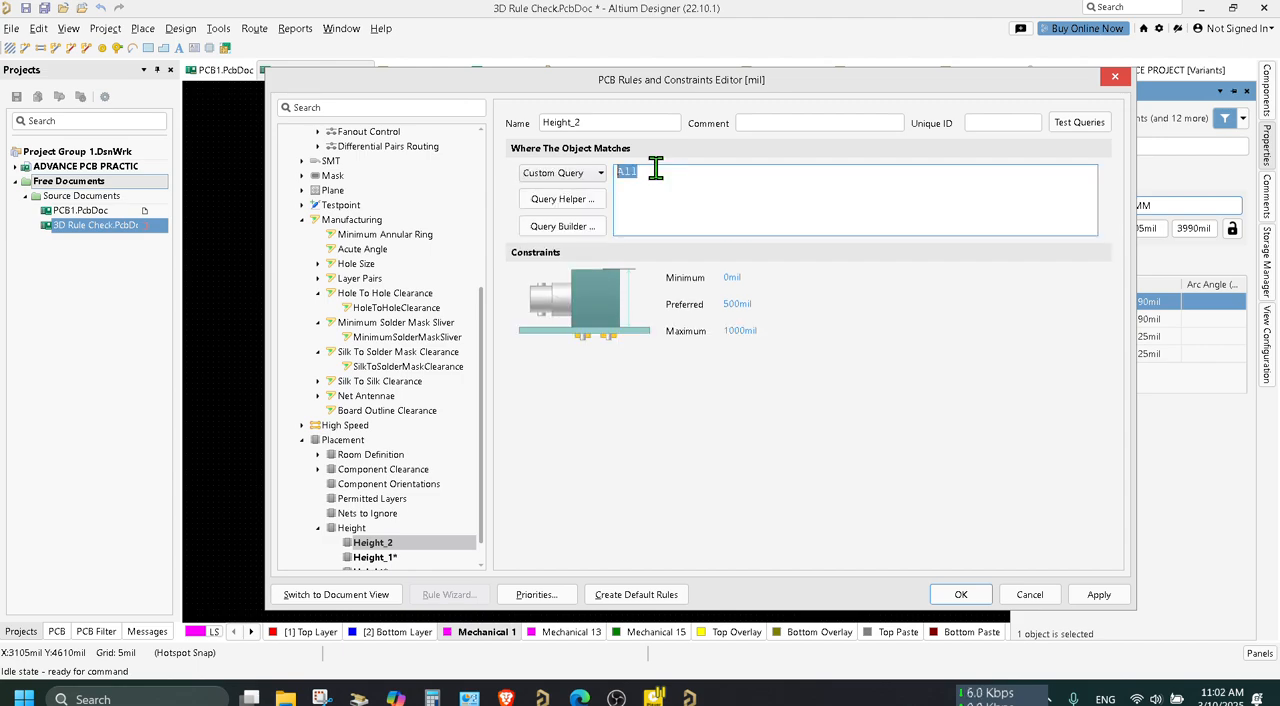
type("To")
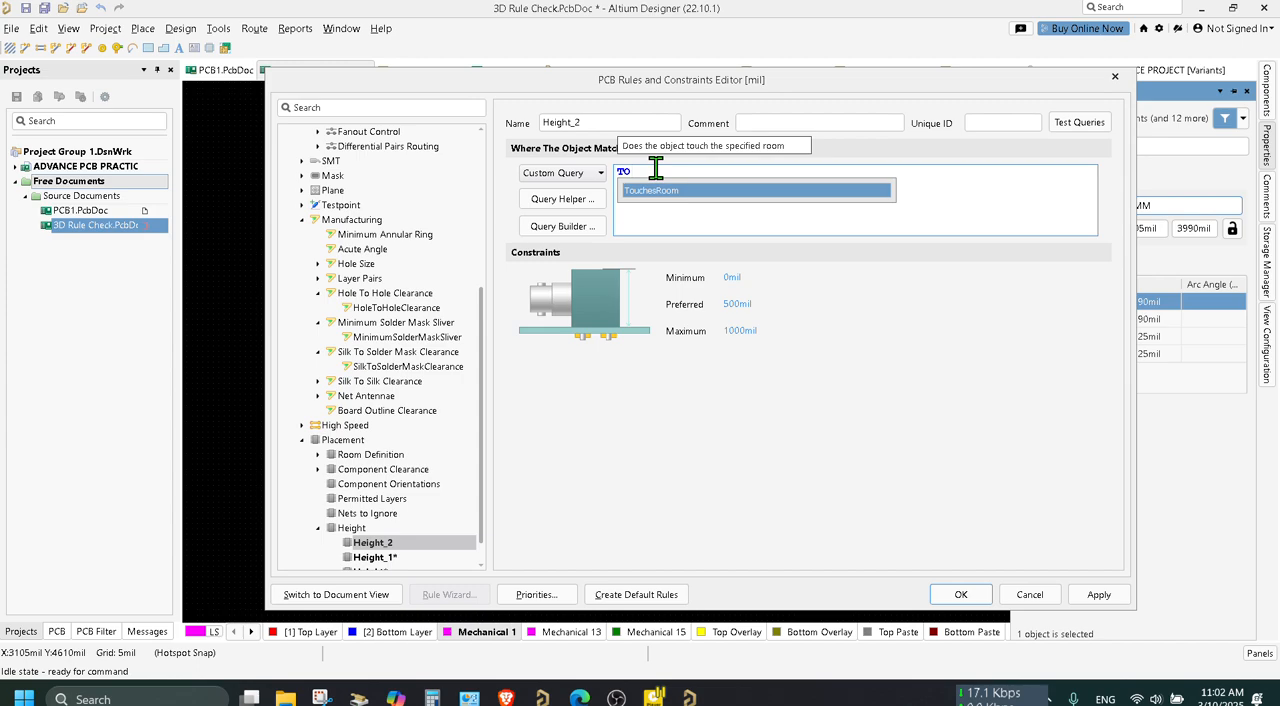
double_click(660, 190)
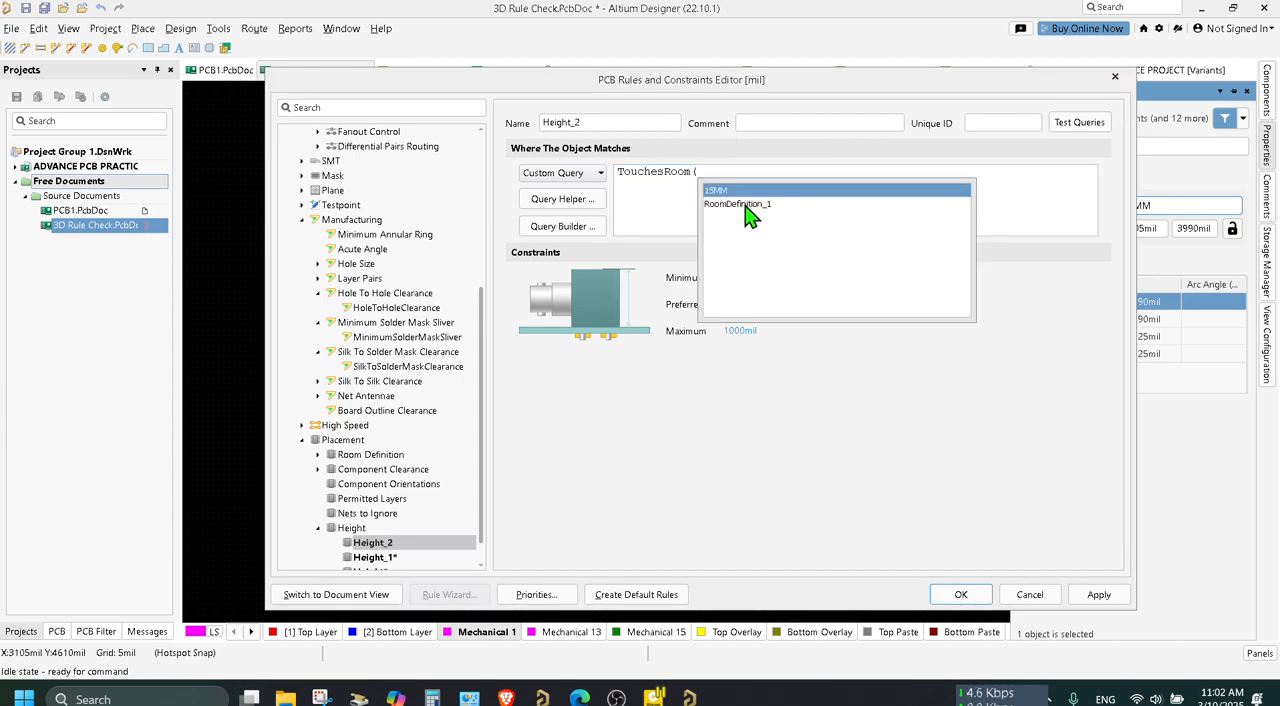
double_click(745, 205)
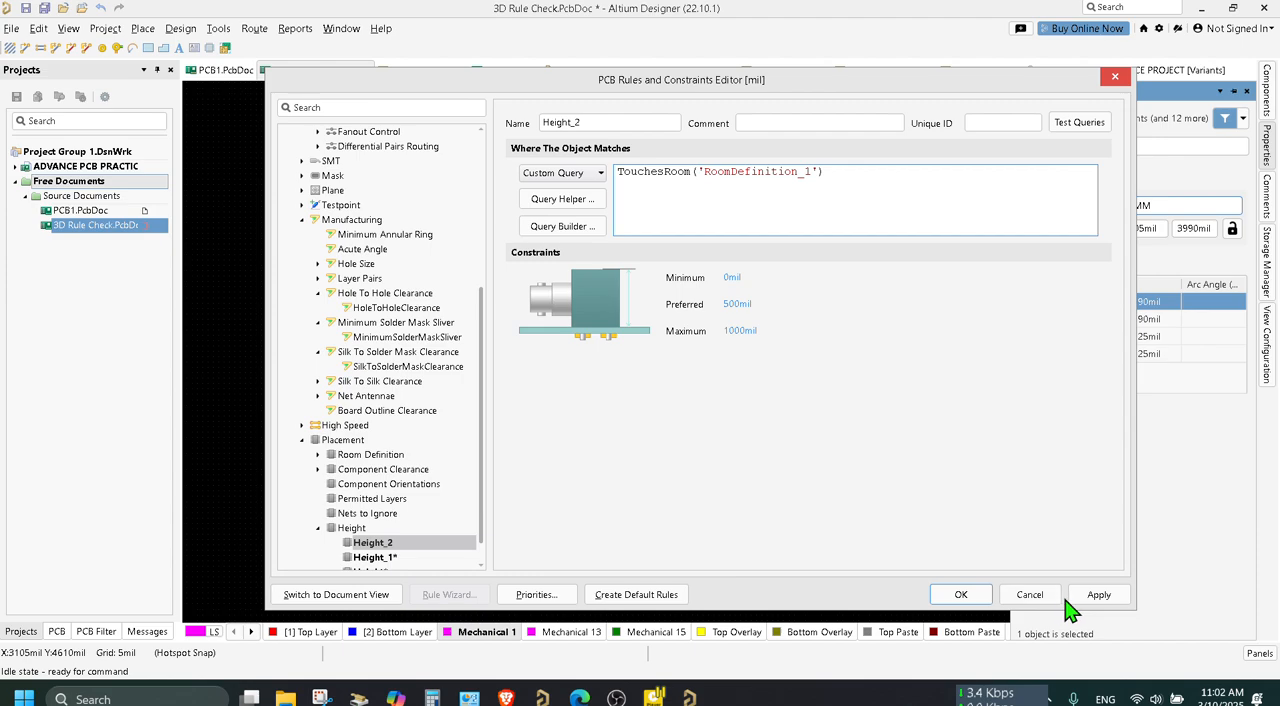
Set the maximum height of the RoomDefinition_1 rule to 3MM.
left_click(742, 332)
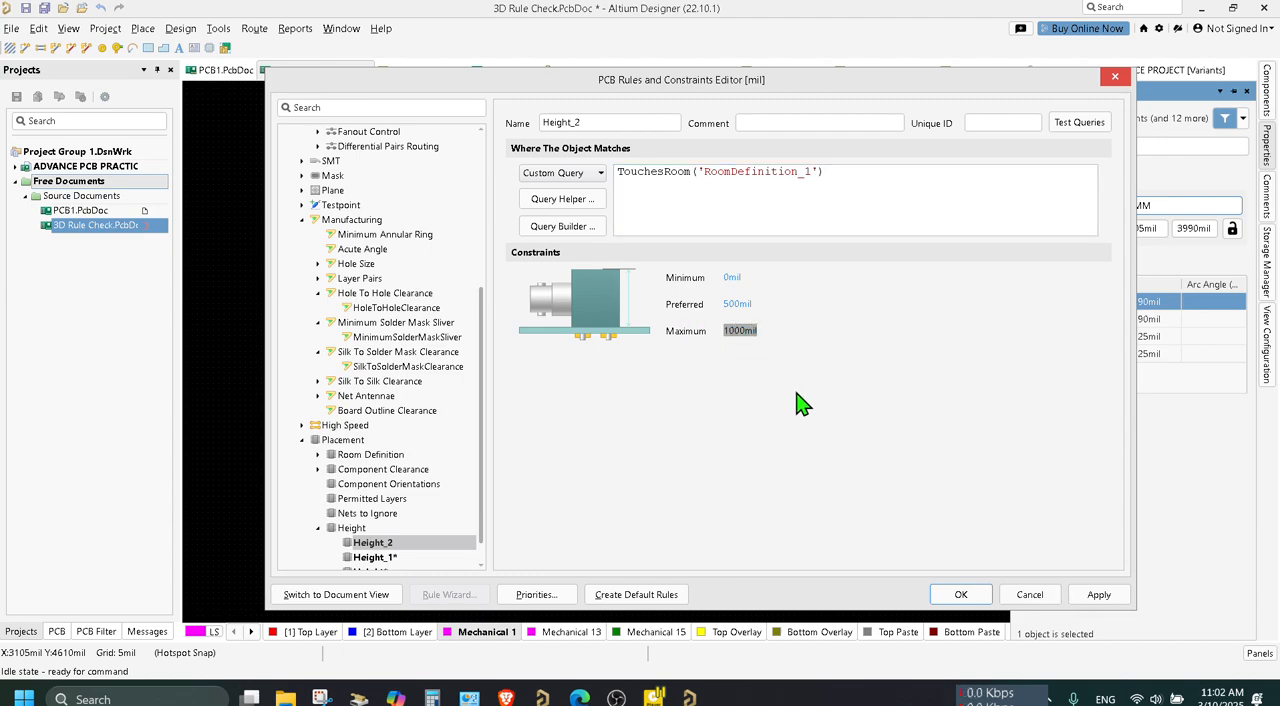
key("BackSpace")
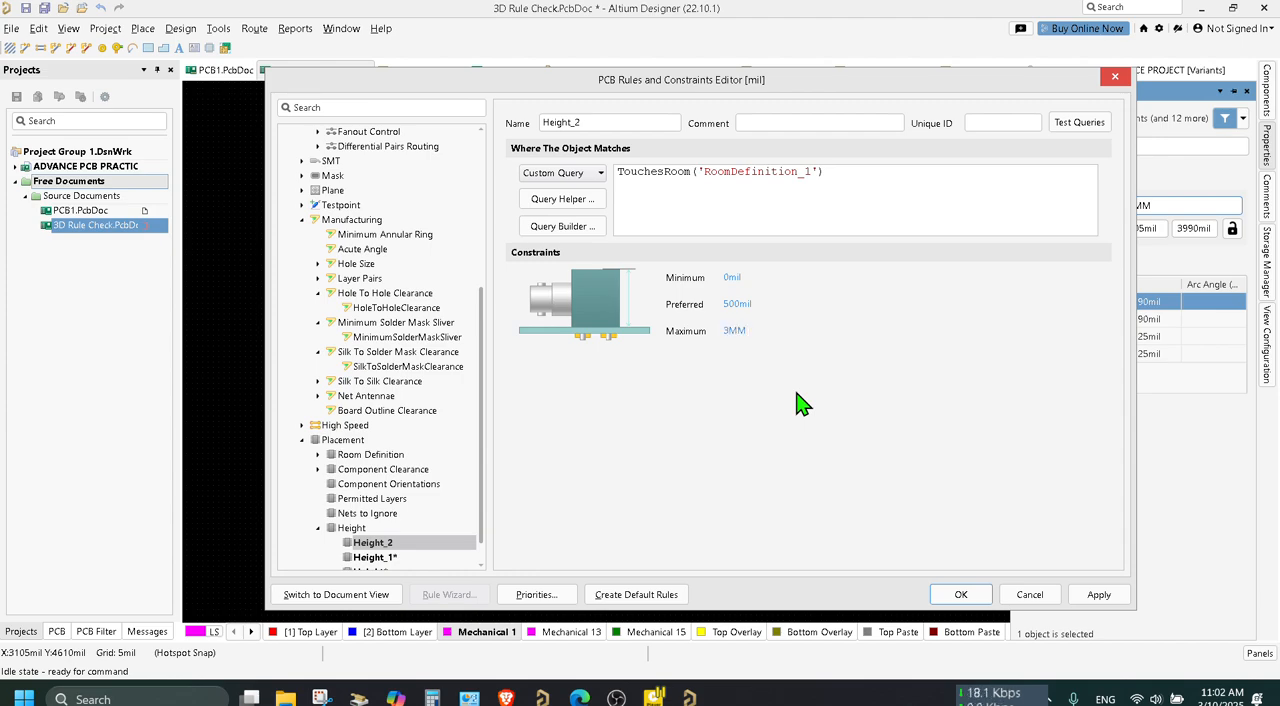
key("Tab")
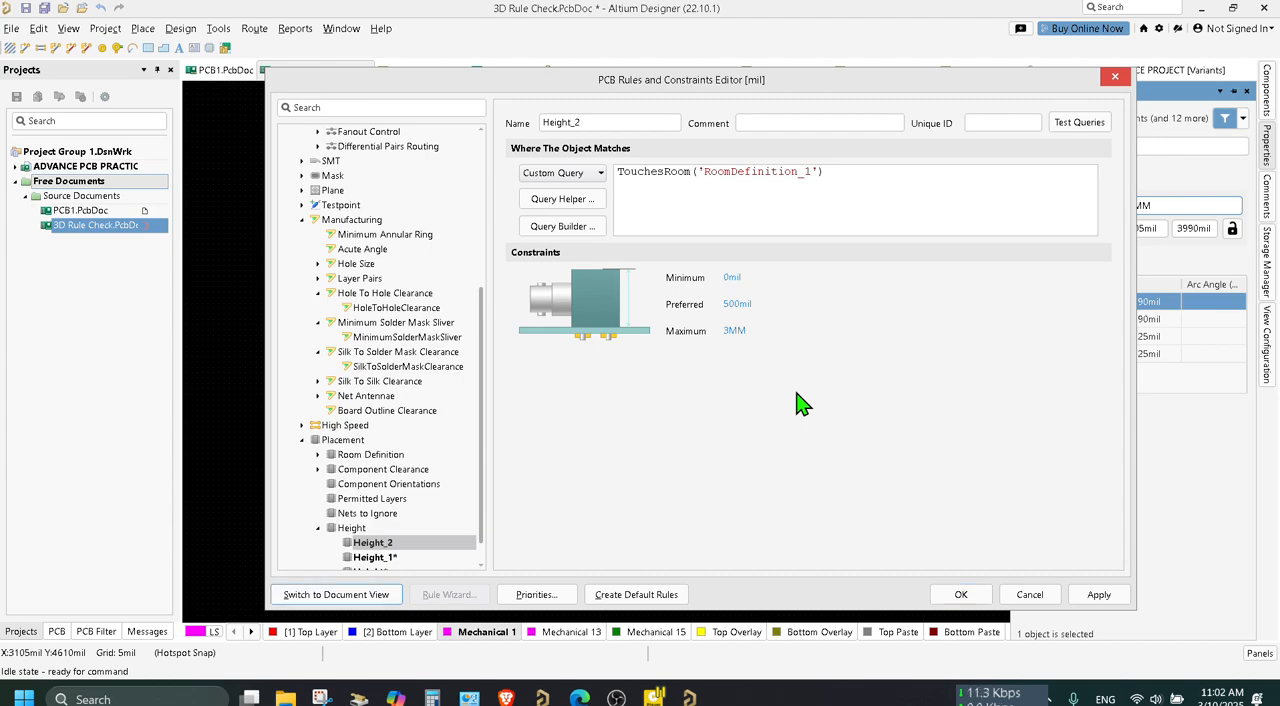
Clear the preferred height of the RoomDefinition_1 rule, apply the changes, and close the rules editor.
left_click(744, 305)
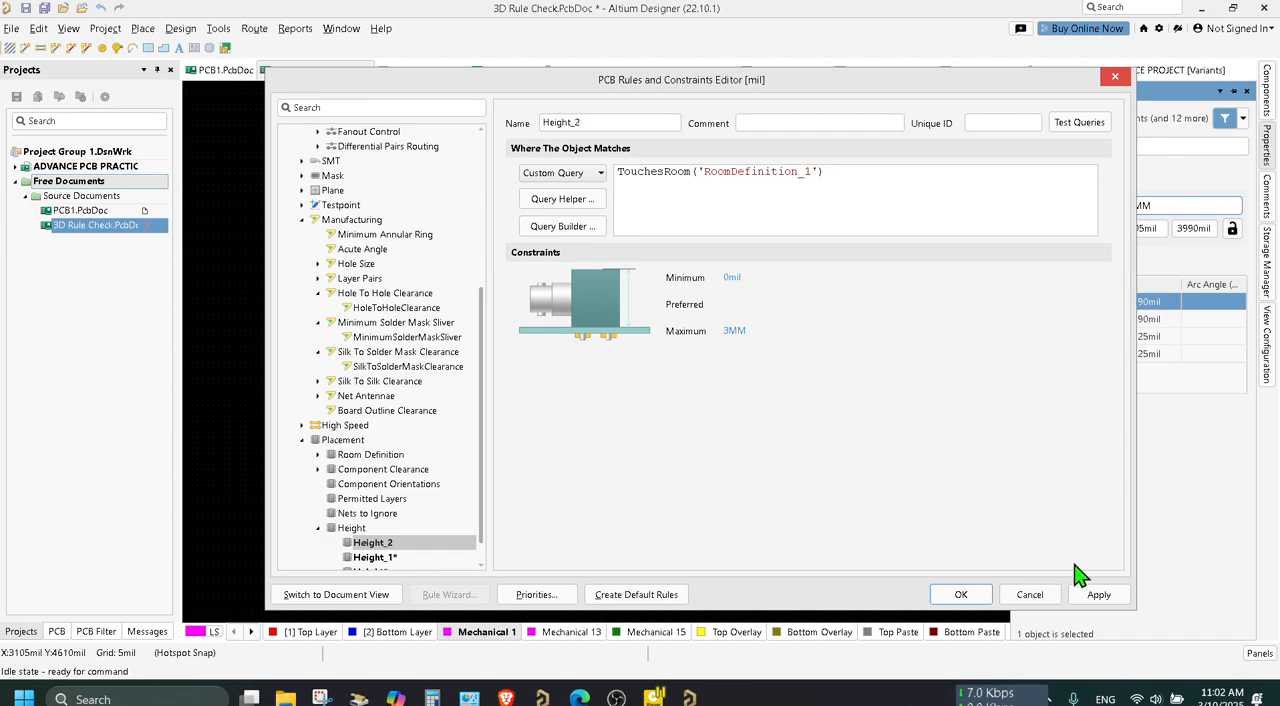
left_click(1112, 598)
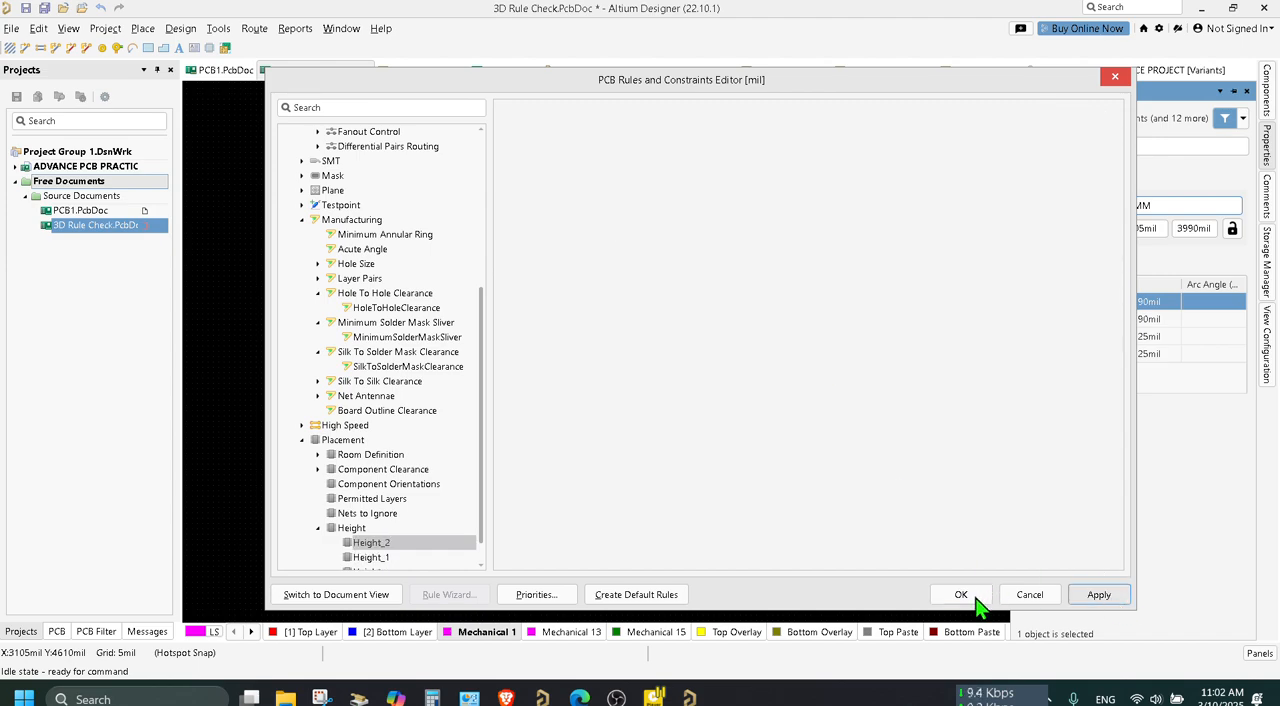
left_click(976, 600)
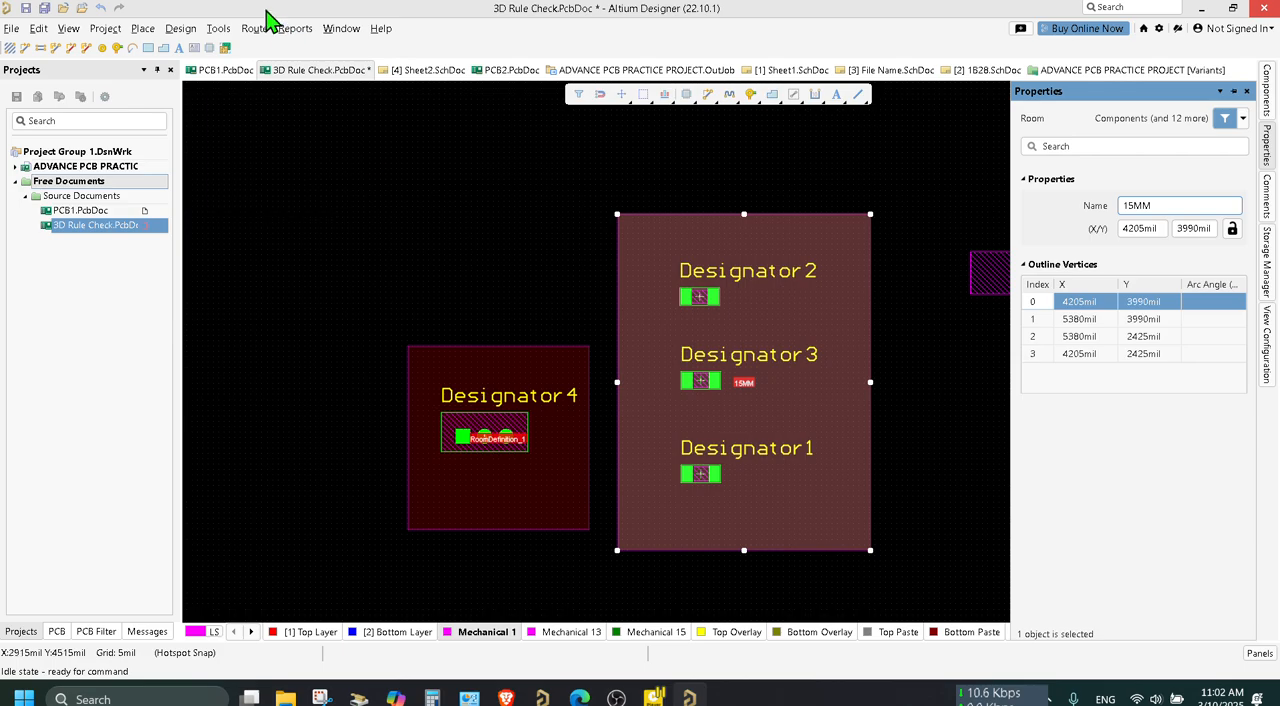
Run the design rule check and go to the 15MM room's Height Constraint violations in the report.
left_click(181, 28)
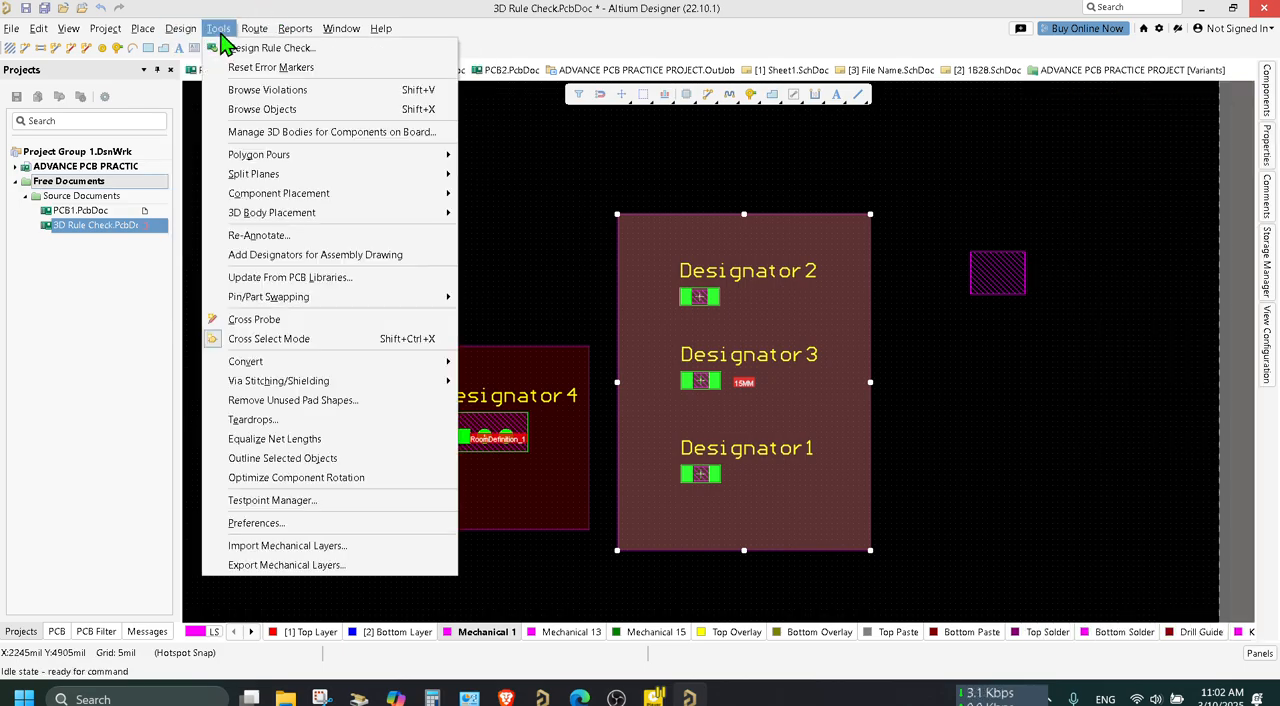
left_click(240, 47)
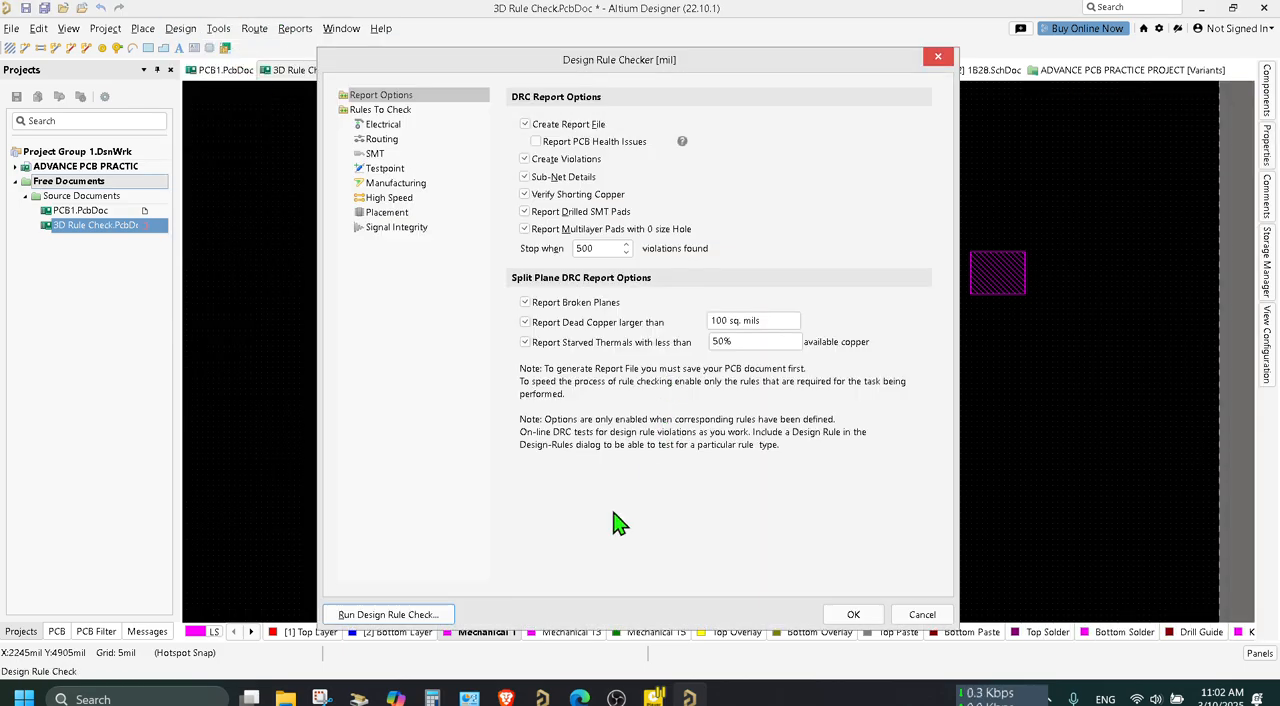
left_click(412, 614)
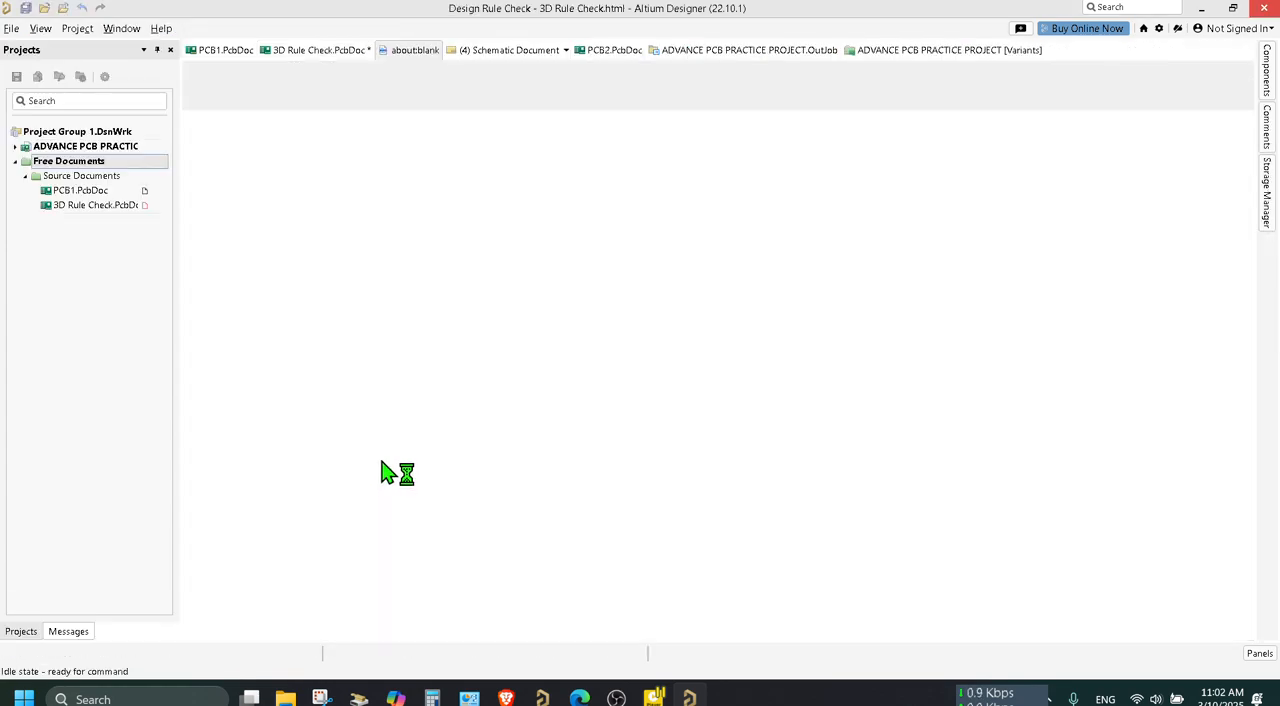
scroll(980, 295, "down", 6)
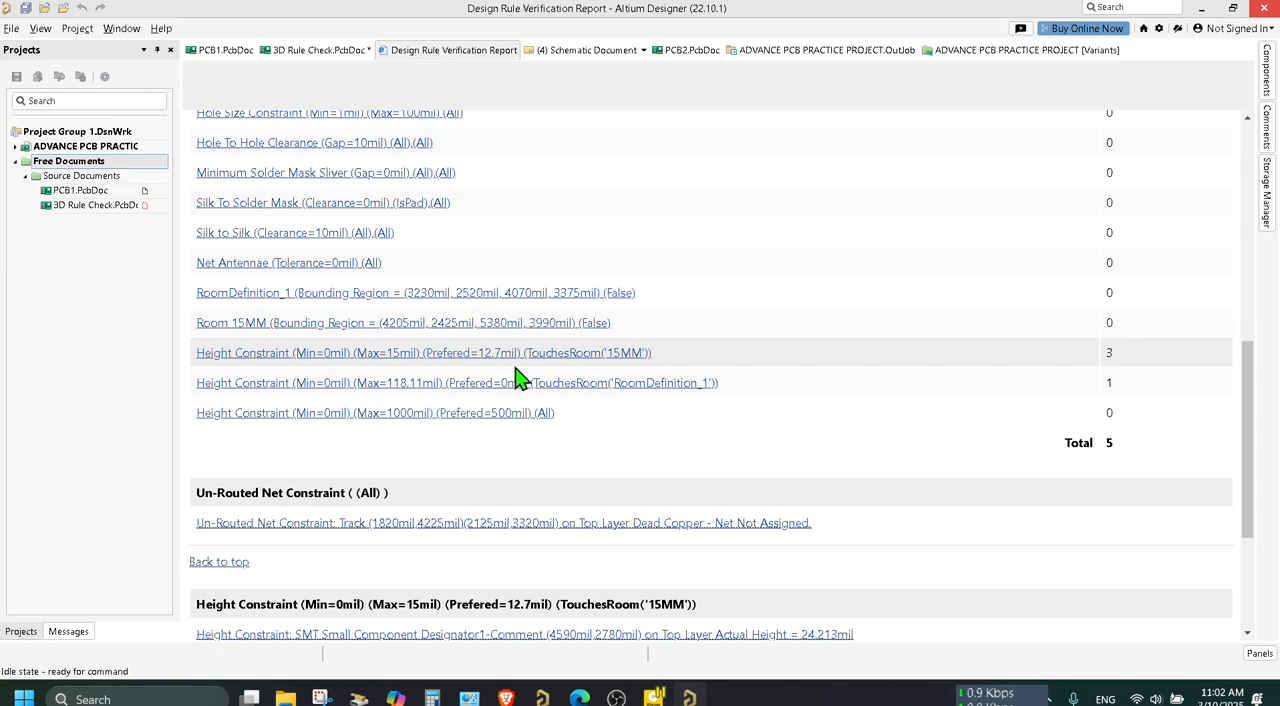
left_click(523, 360)
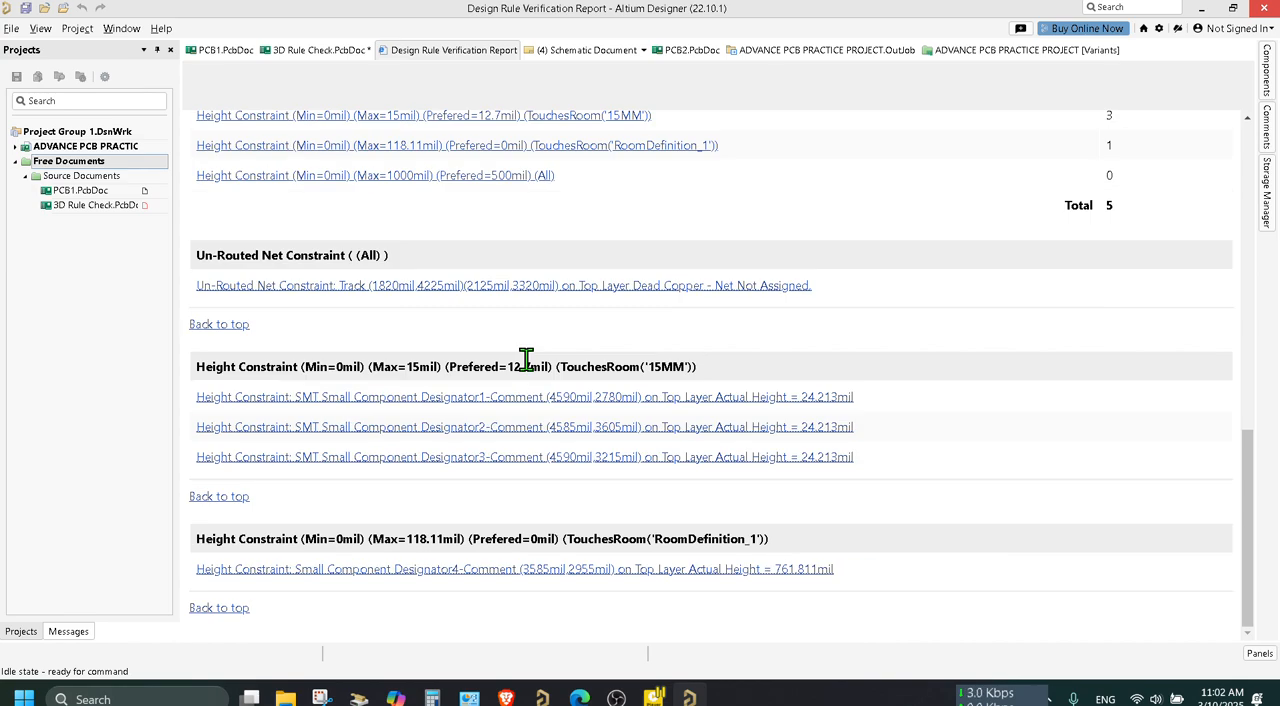
Locate the track reported under Un-Routed Net Constraint, delete it from the Top Layer, and save the board.
left_click(499, 288)
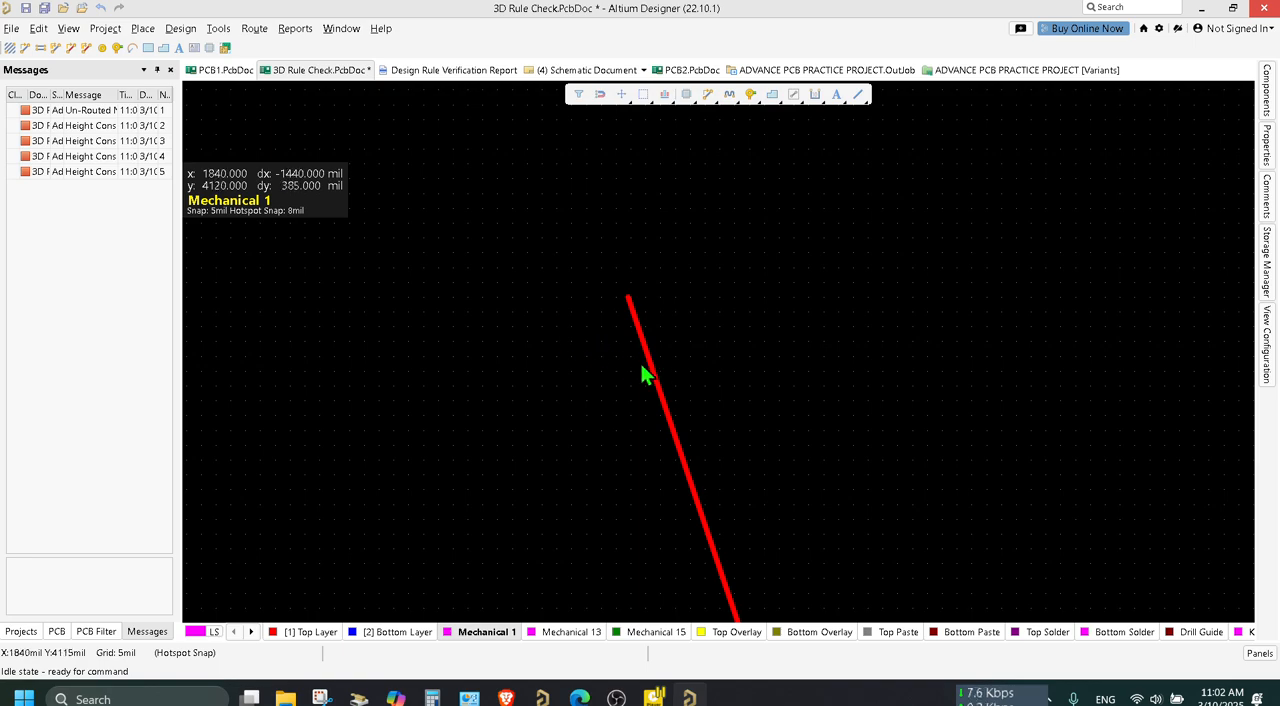
left_click(652, 372)
key("Delete")
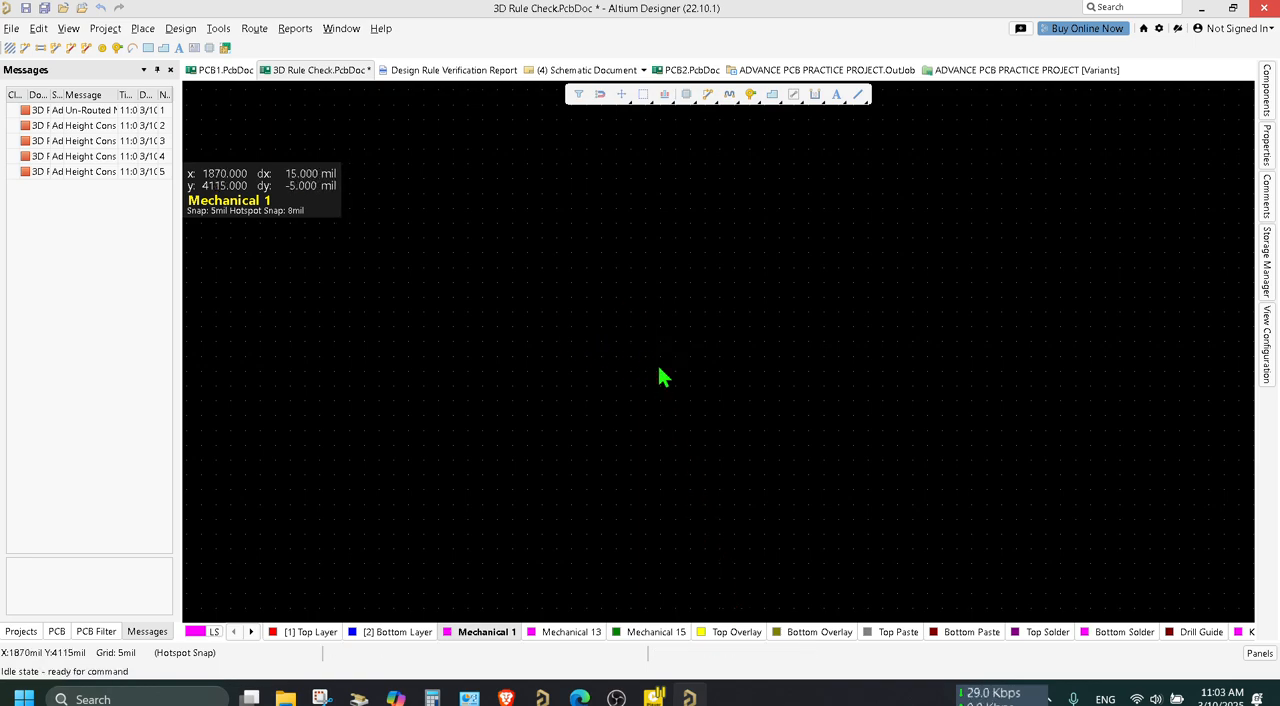
key("ctrl+s")
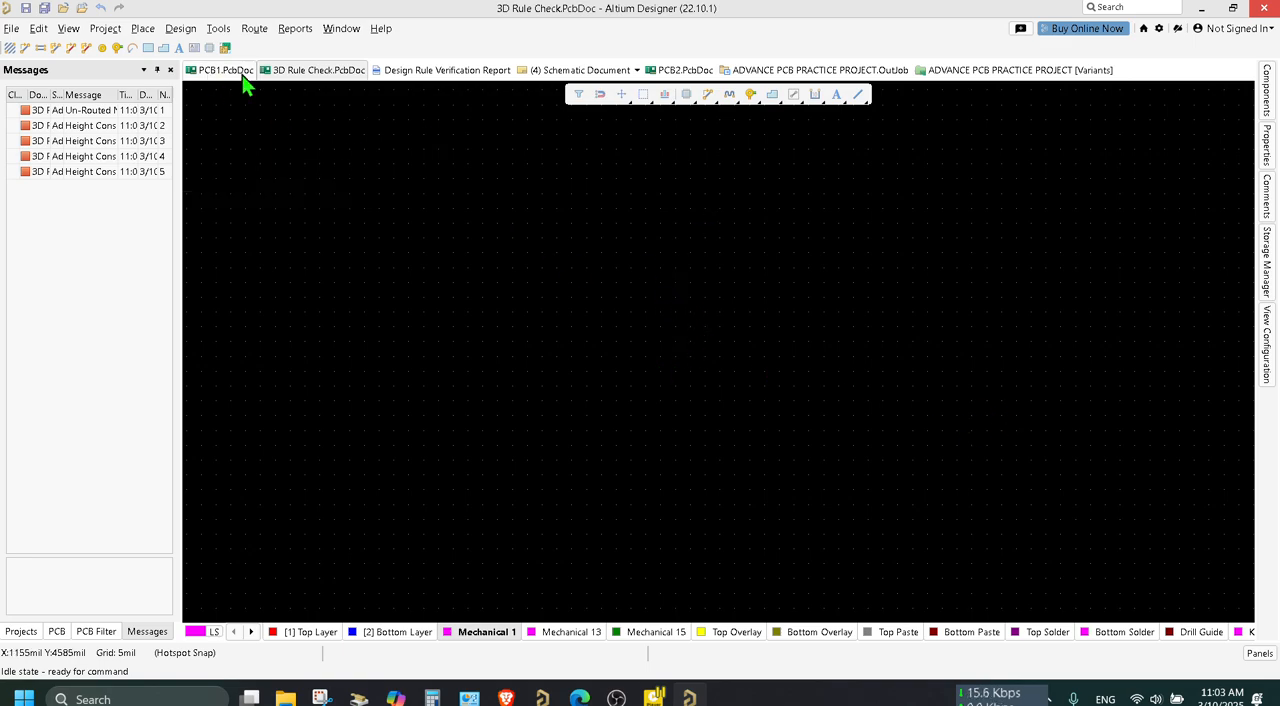
Rerun the design rule check on the saved board.
left_click(20, 632)
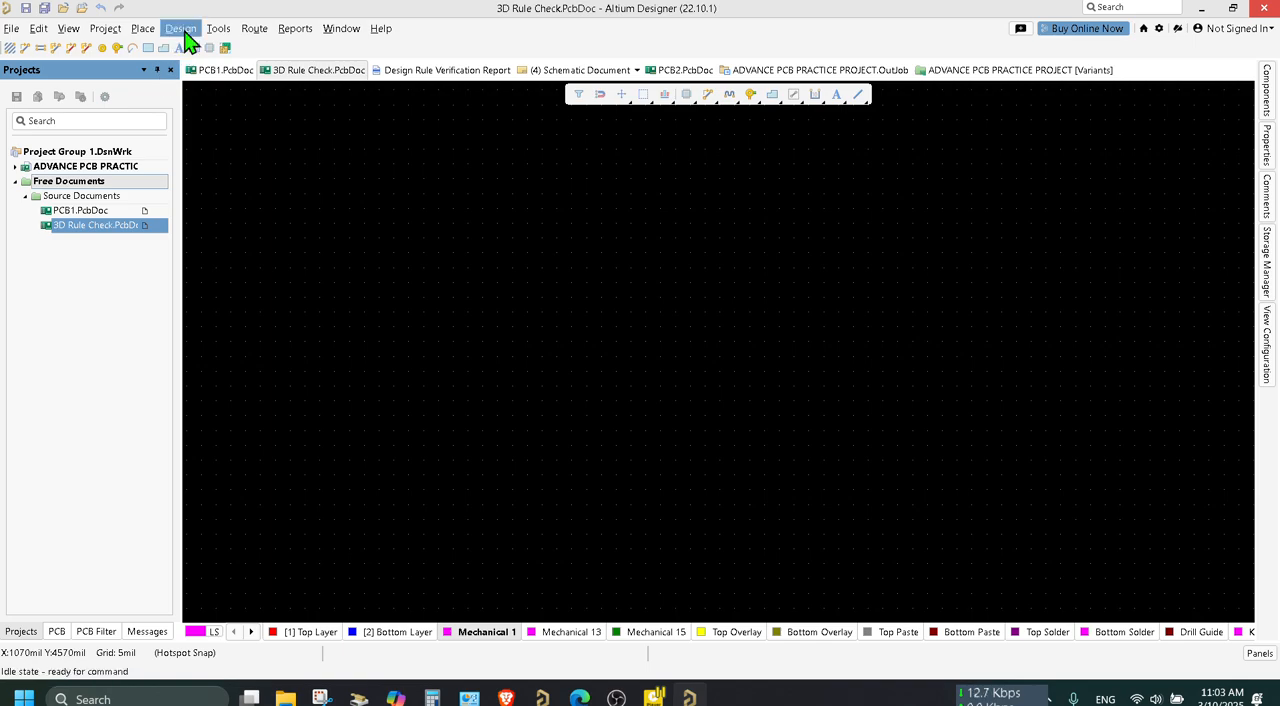
left_click(181, 29)
left_click(218, 28)
left_click(245, 48)
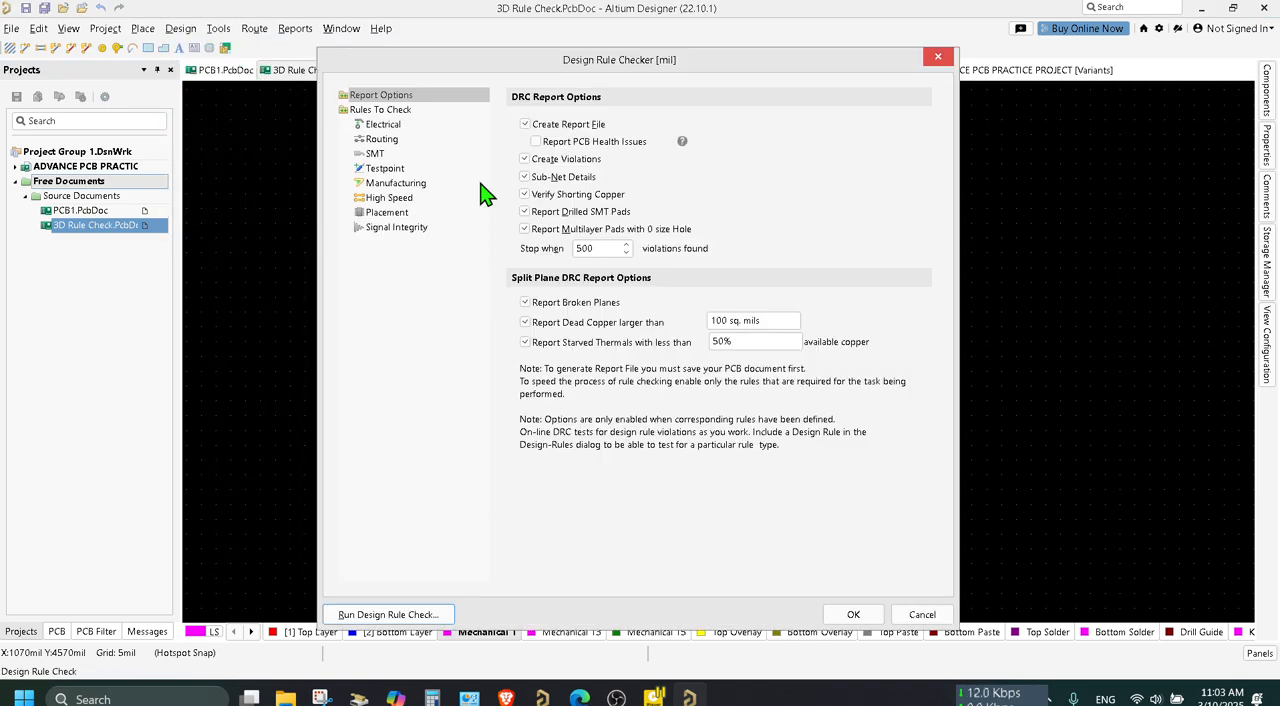
left_click(347, 615)
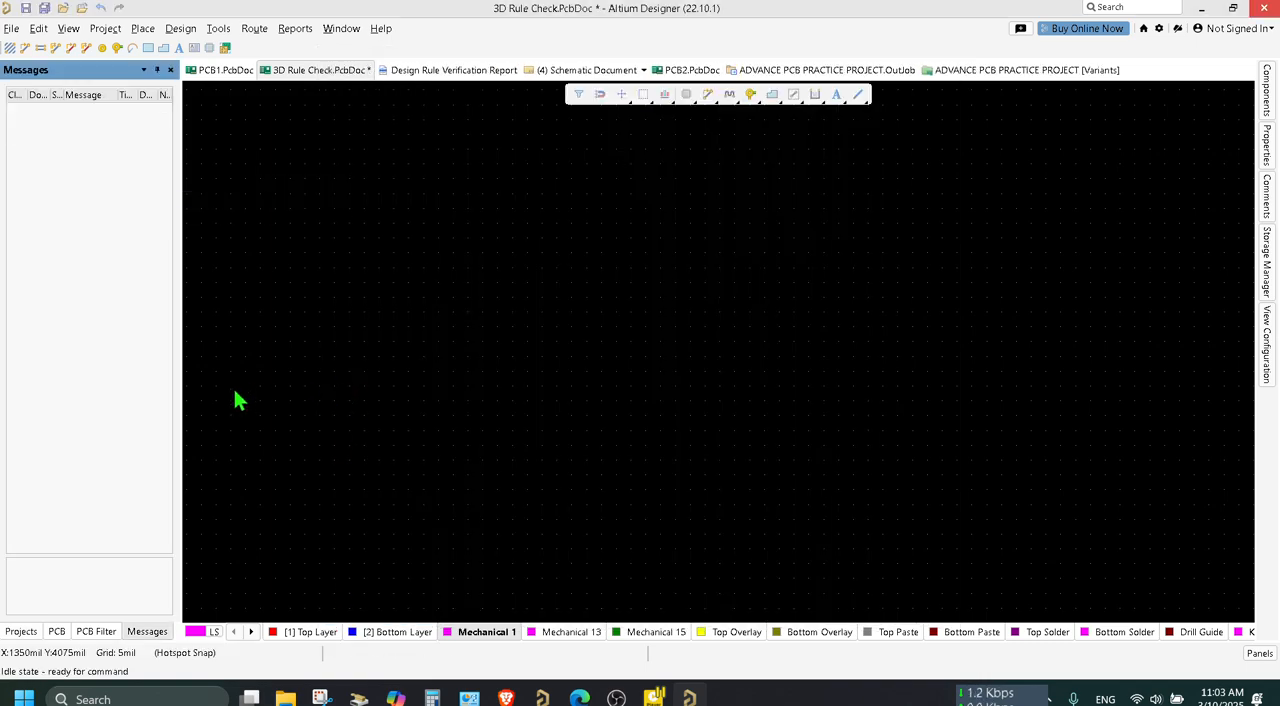
Follow the 15MM room's height violation for Designator1 from the report to the board and examine the flagged component.
scroll(826, 437, "down", 5)
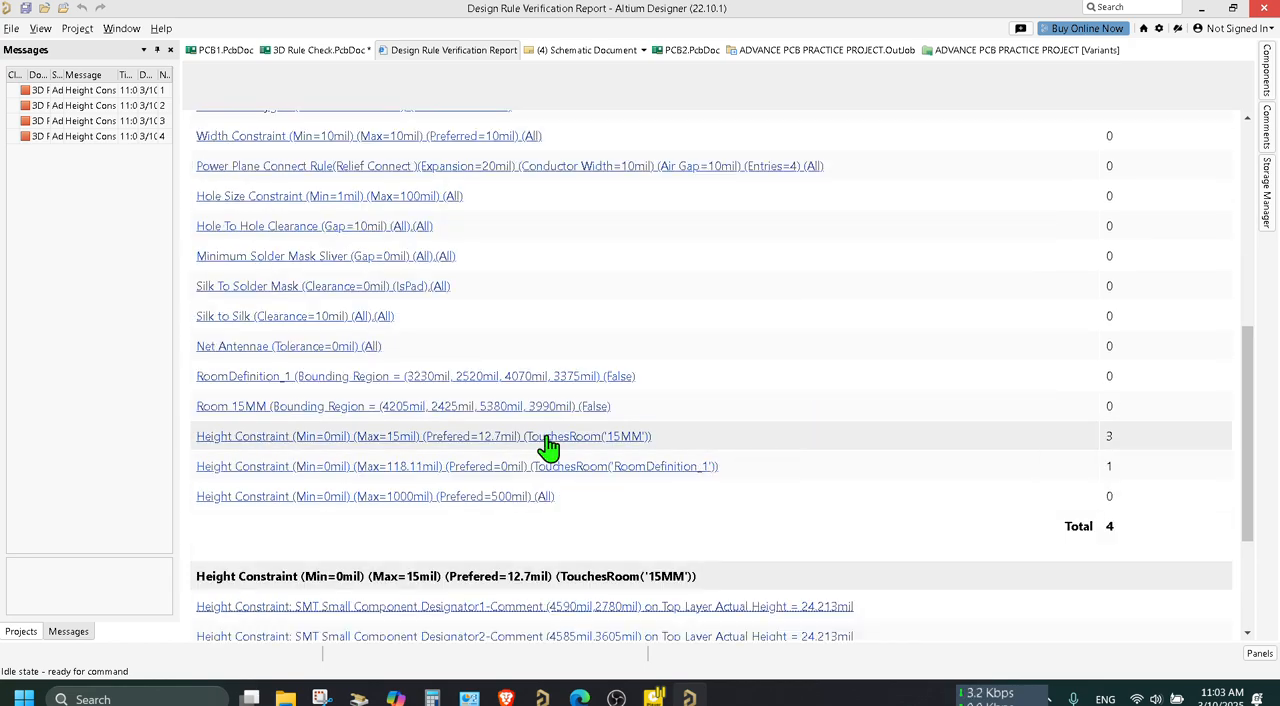
left_click(548, 437)
left_click(560, 417)
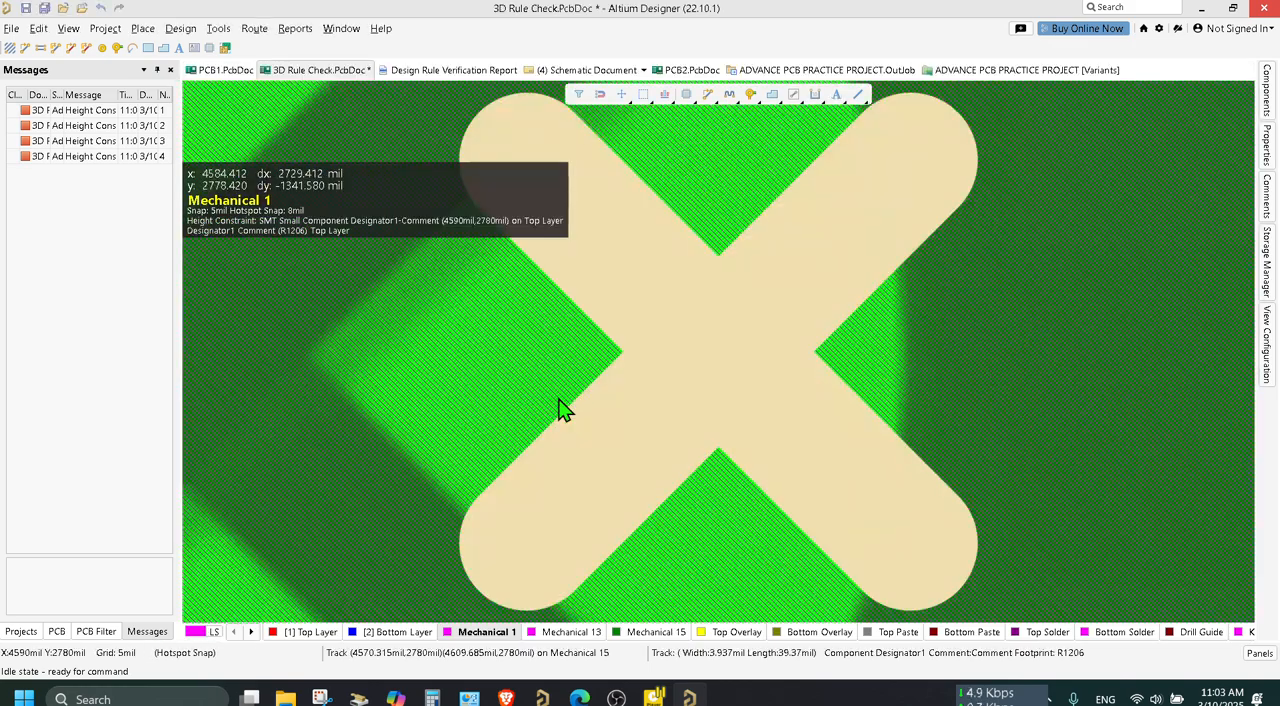
left_click(721, 357)
scroll(727, 372, "down", 3, "ctrl")
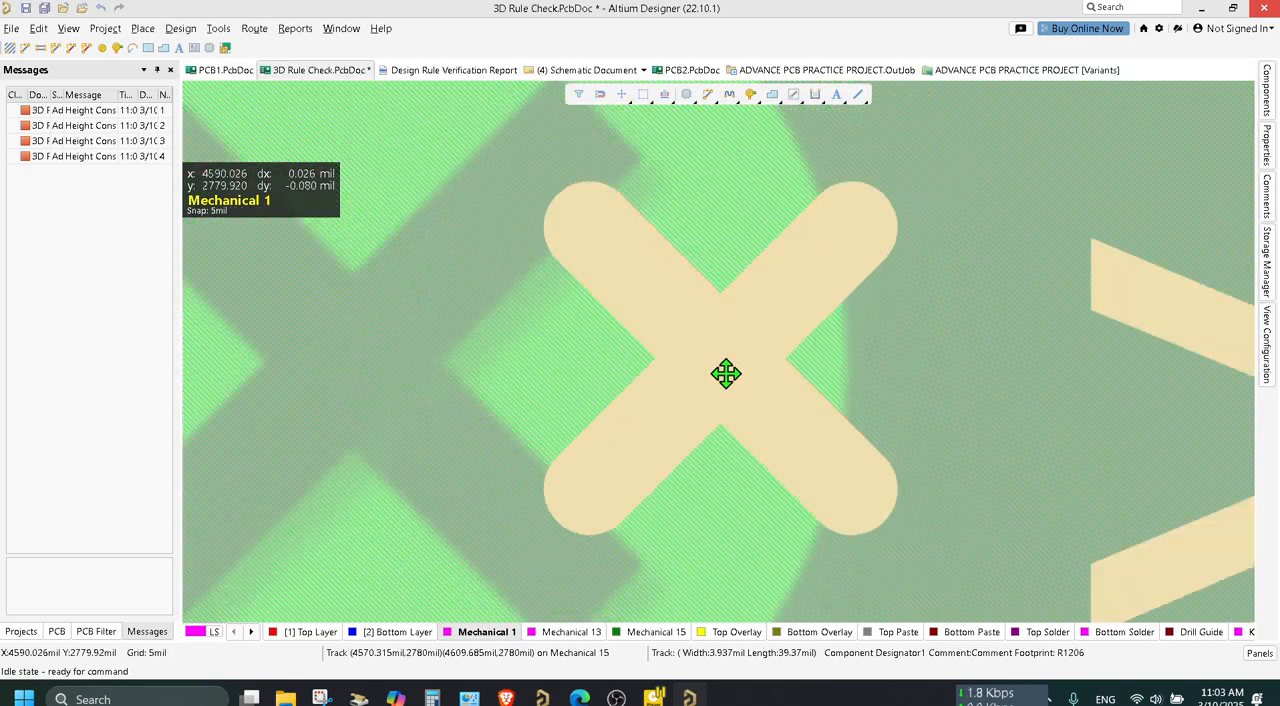
scroll(732, 376, "down", 8, "ctrl")
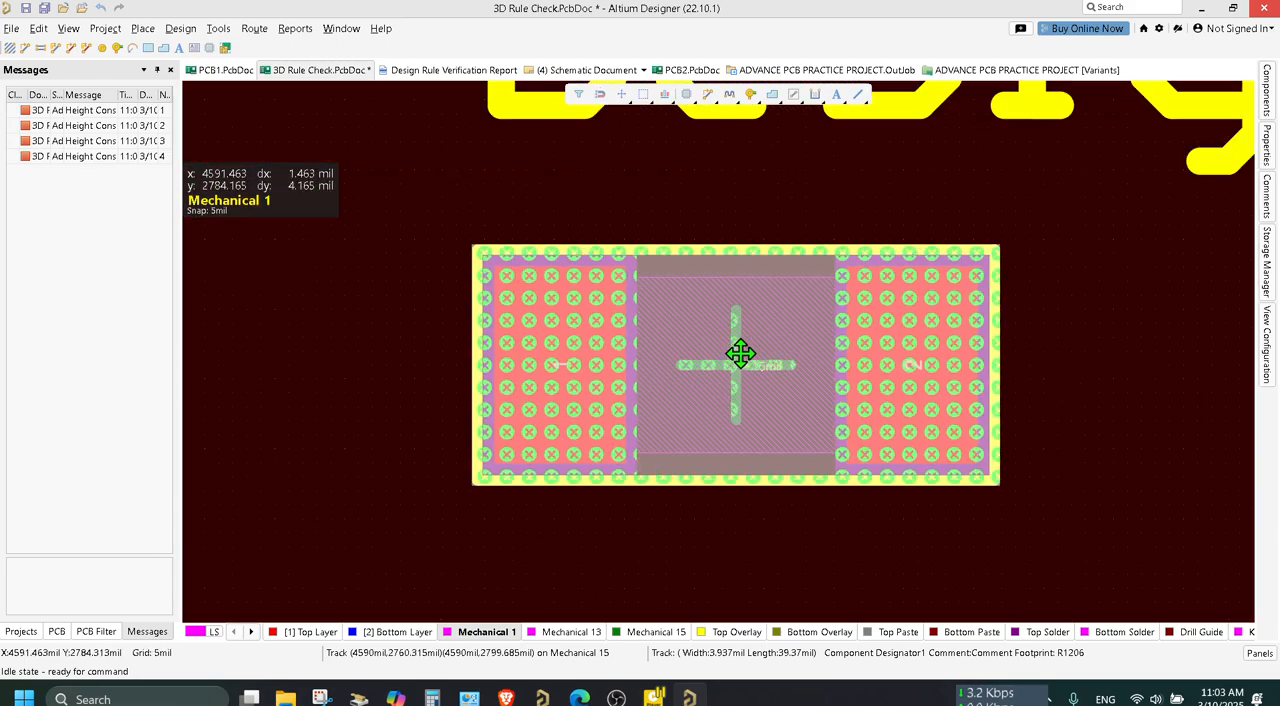
scroll(741, 355, "down", 4, "ctrl")
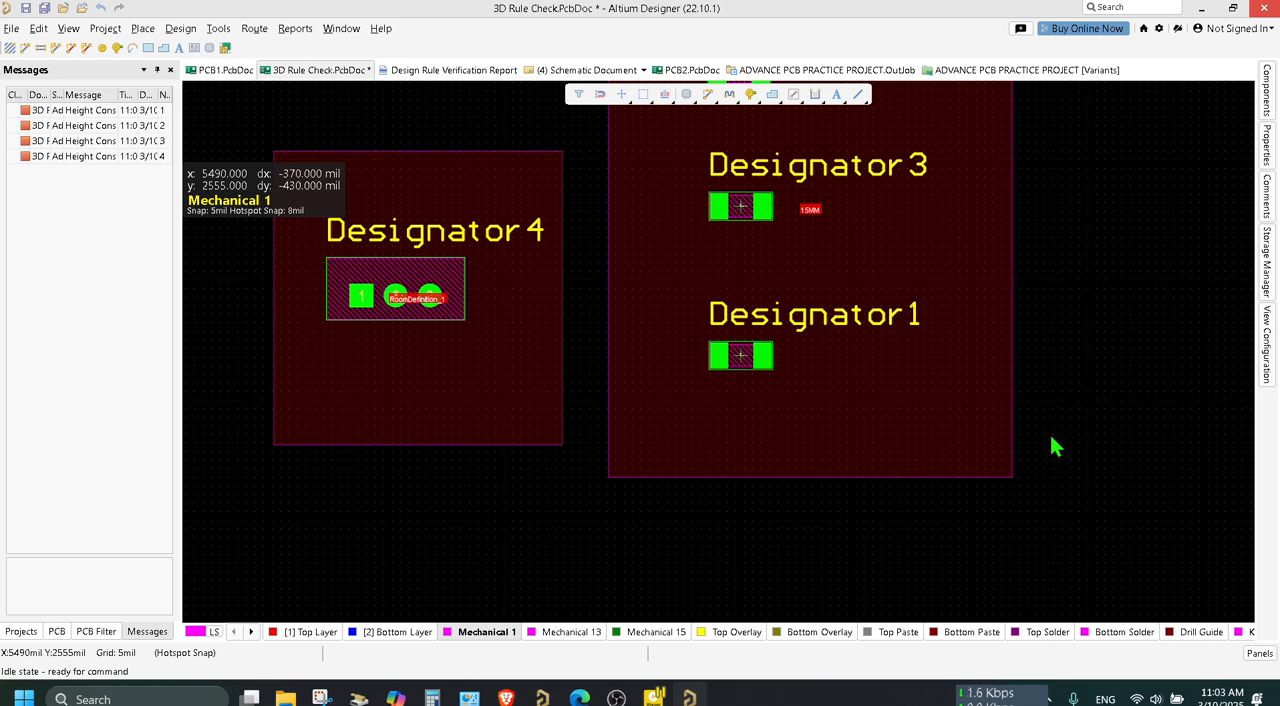
Move Designator4 into the 15MM room between Designator3 and Designator1, and return it to the upper part of RoomDefinition_1.
left_click(425, 272)
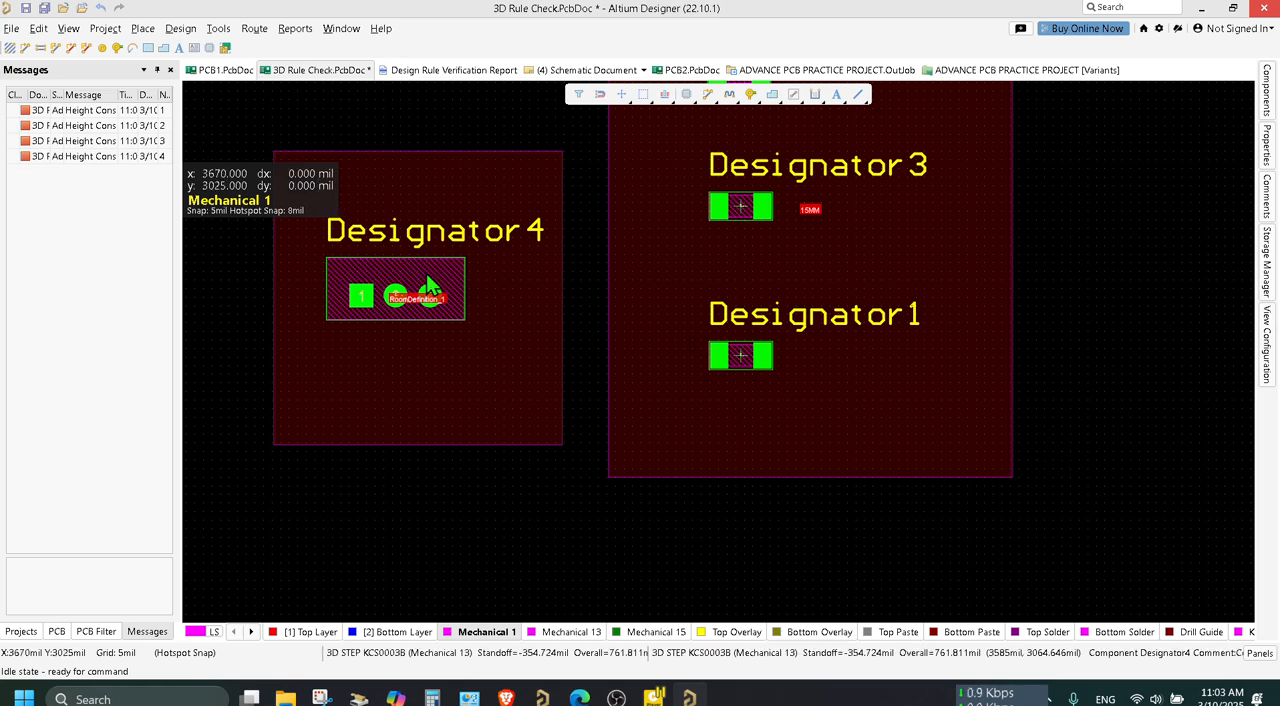
left_click_drag(425, 272, 789, 334)
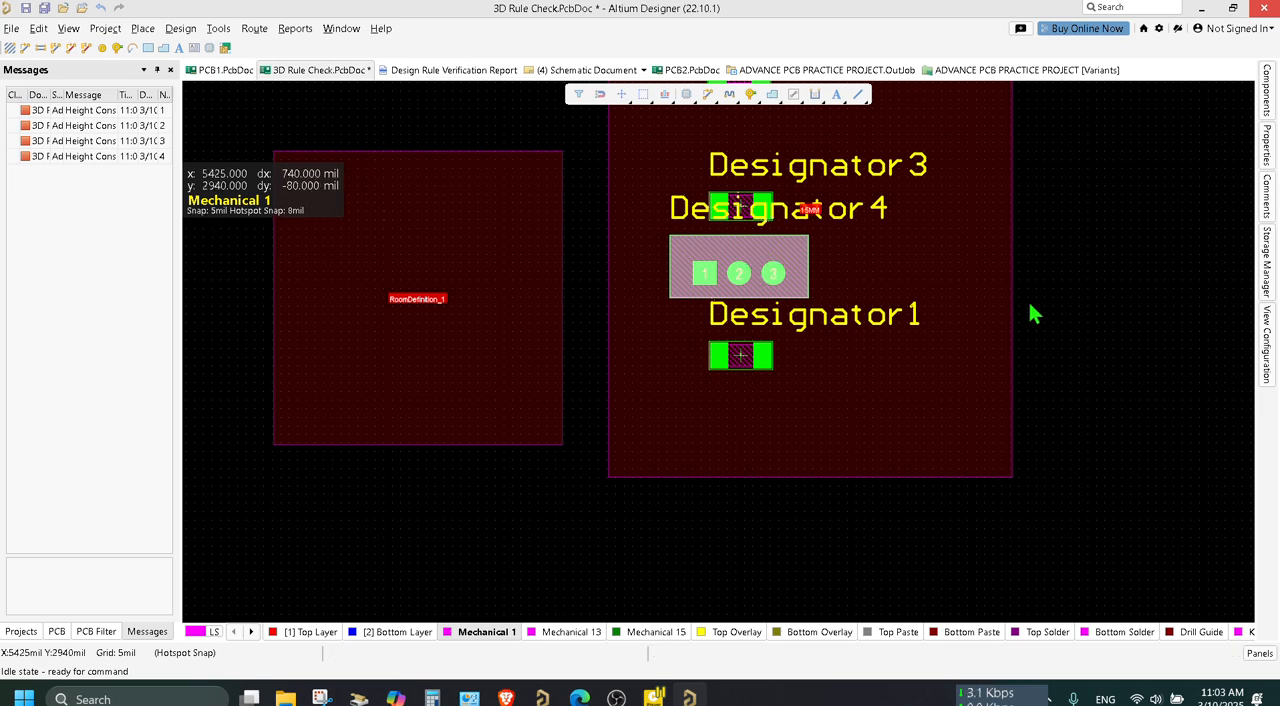
left_click(1061, 264)
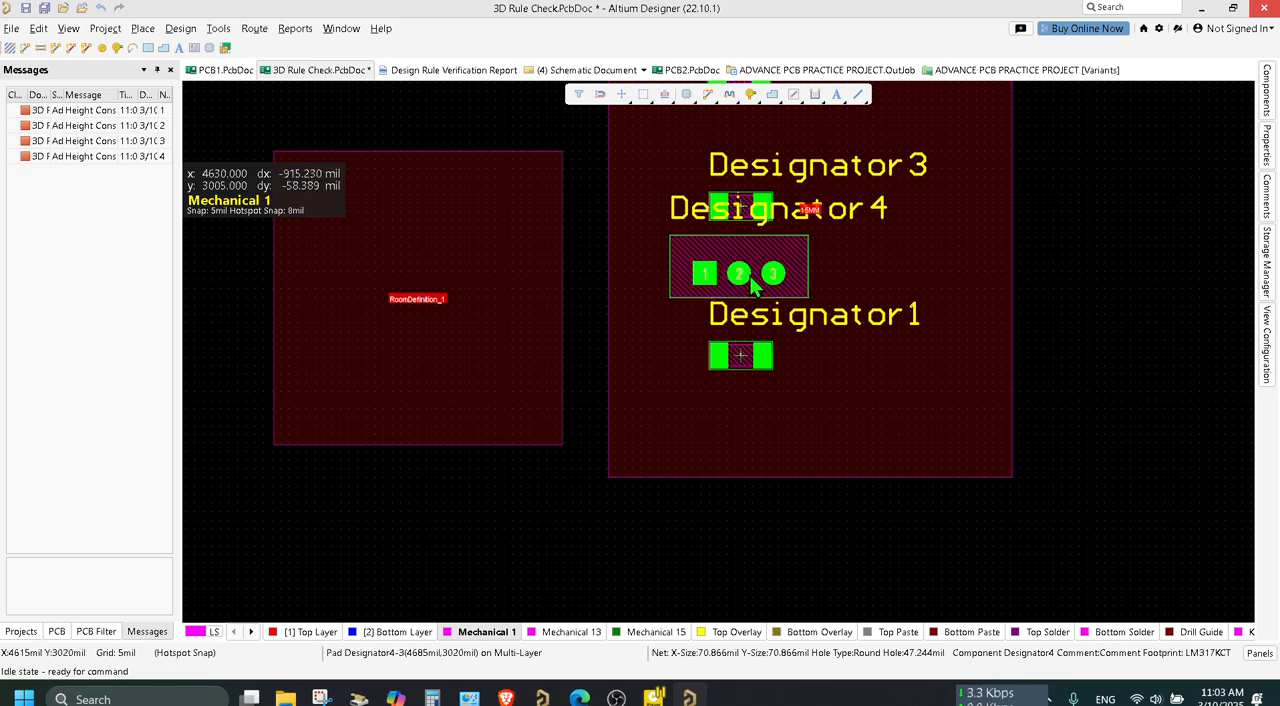
left_click_drag(739, 265, 428, 236)
Explode the Designator1 component in the 15MM room to free primitives.
left_click(740, 365)
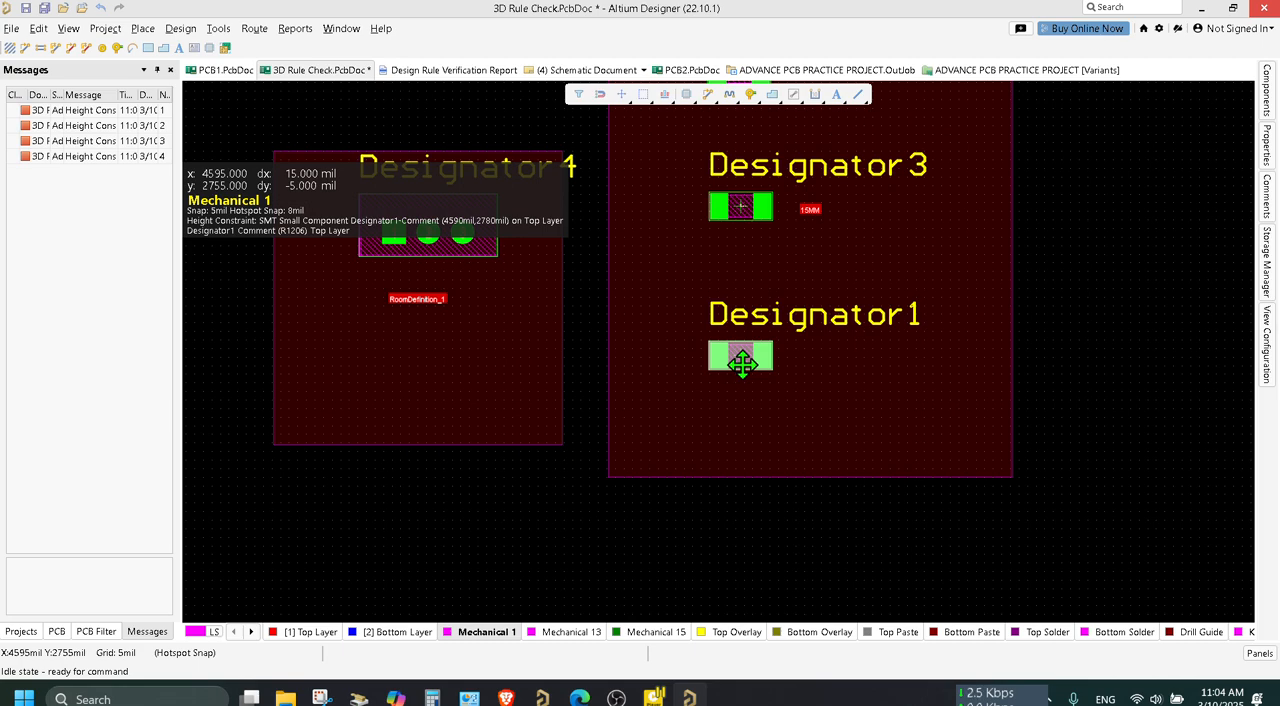
right_click(742, 368)
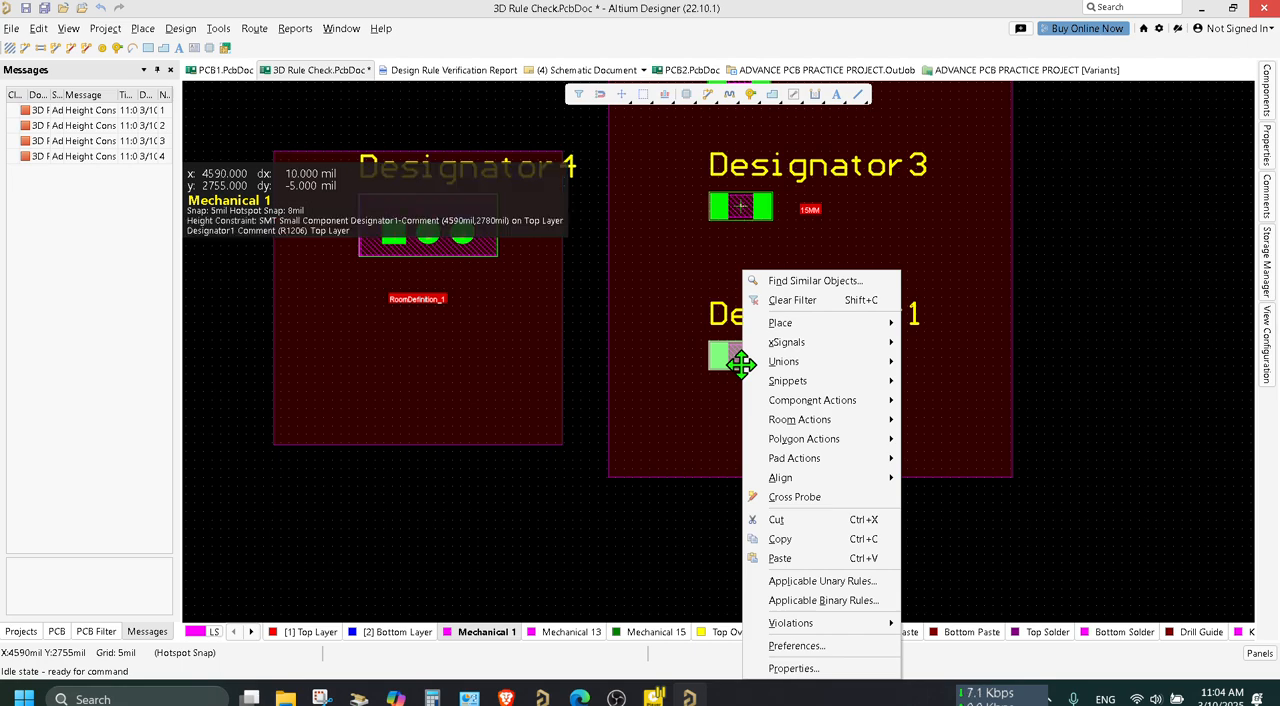
mouse_move(806, 408)
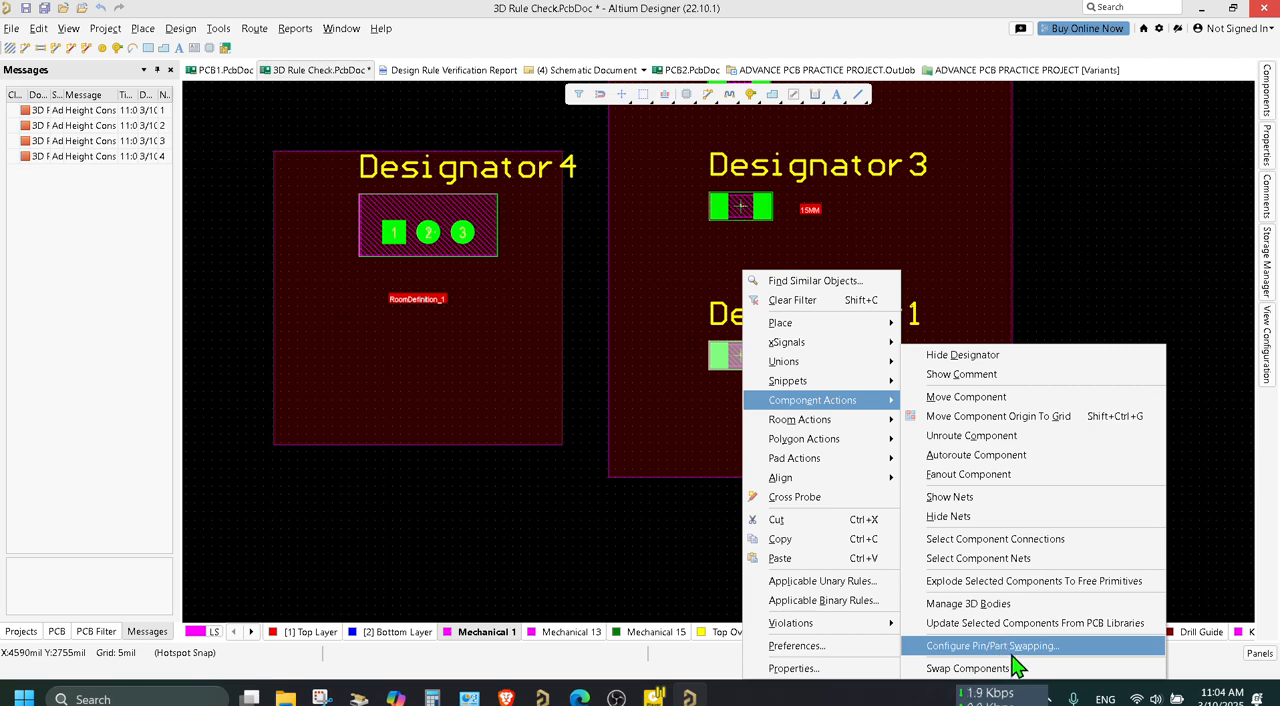
left_click(1025, 588)
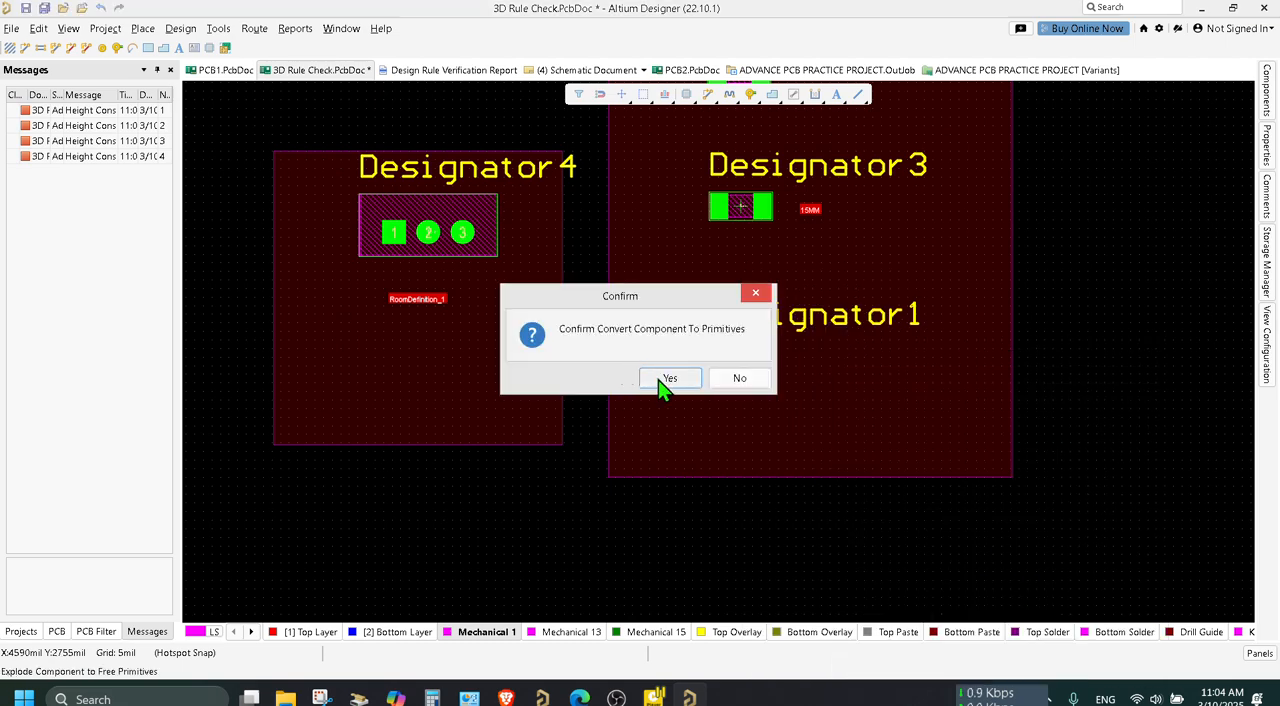
left_click(667, 378)
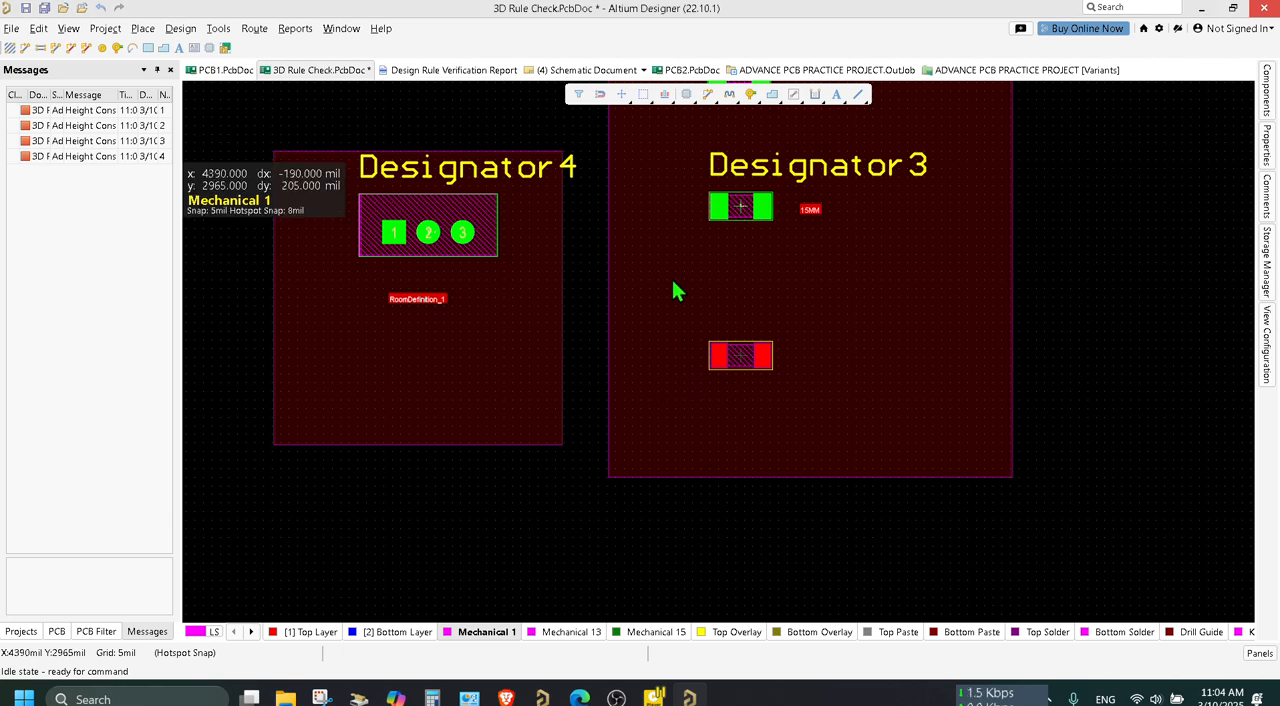
Explode the Designator3 component in the 15MM room to free primitives.
left_click(752, 208)
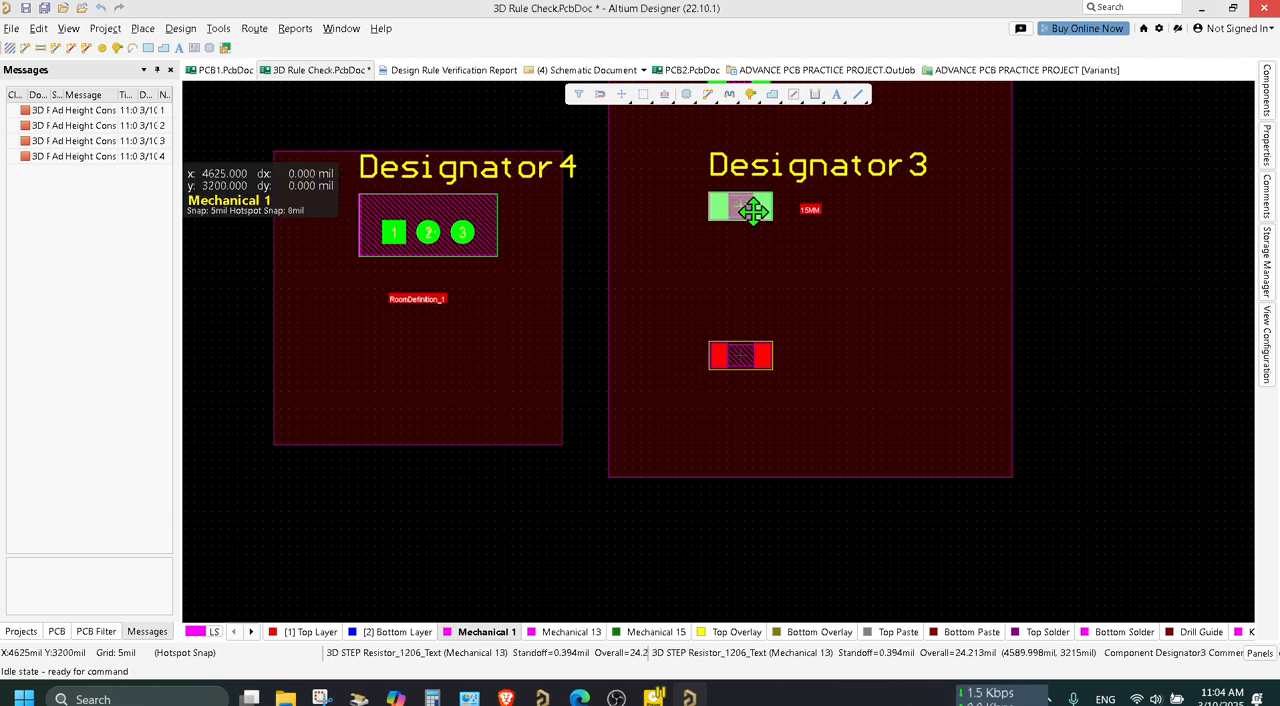
right_click(752, 208)
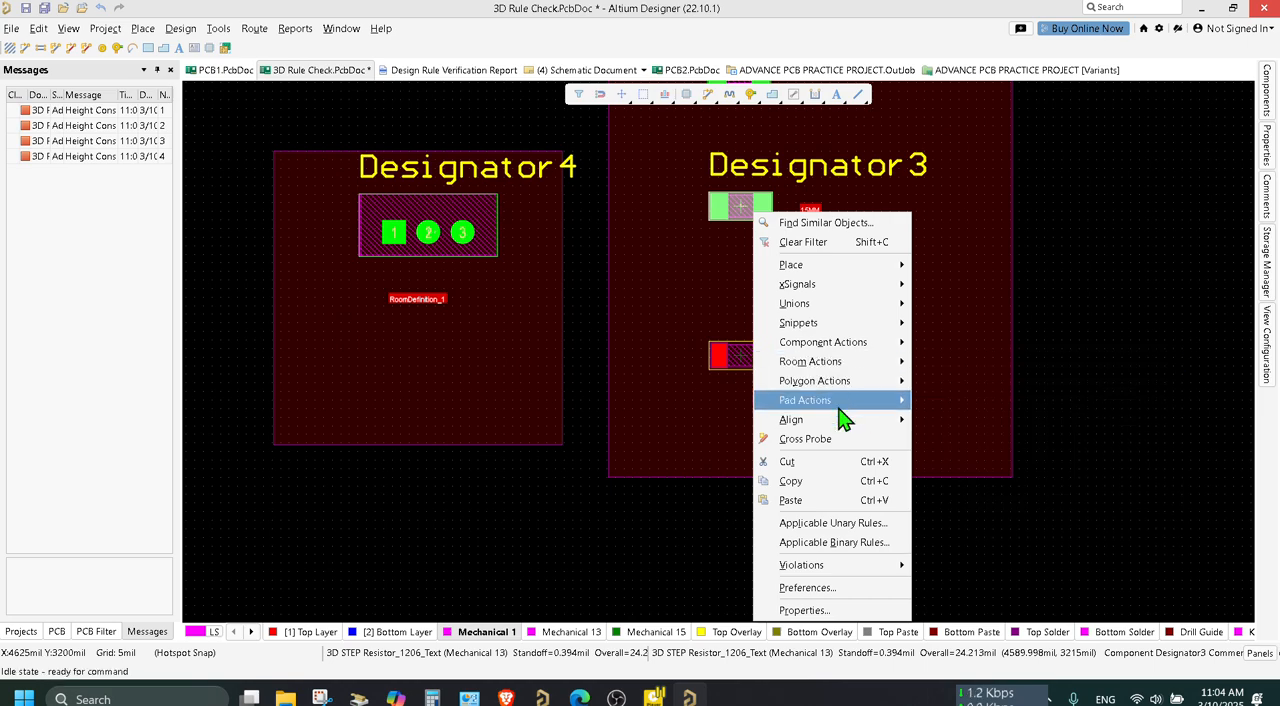
mouse_move(880, 350)
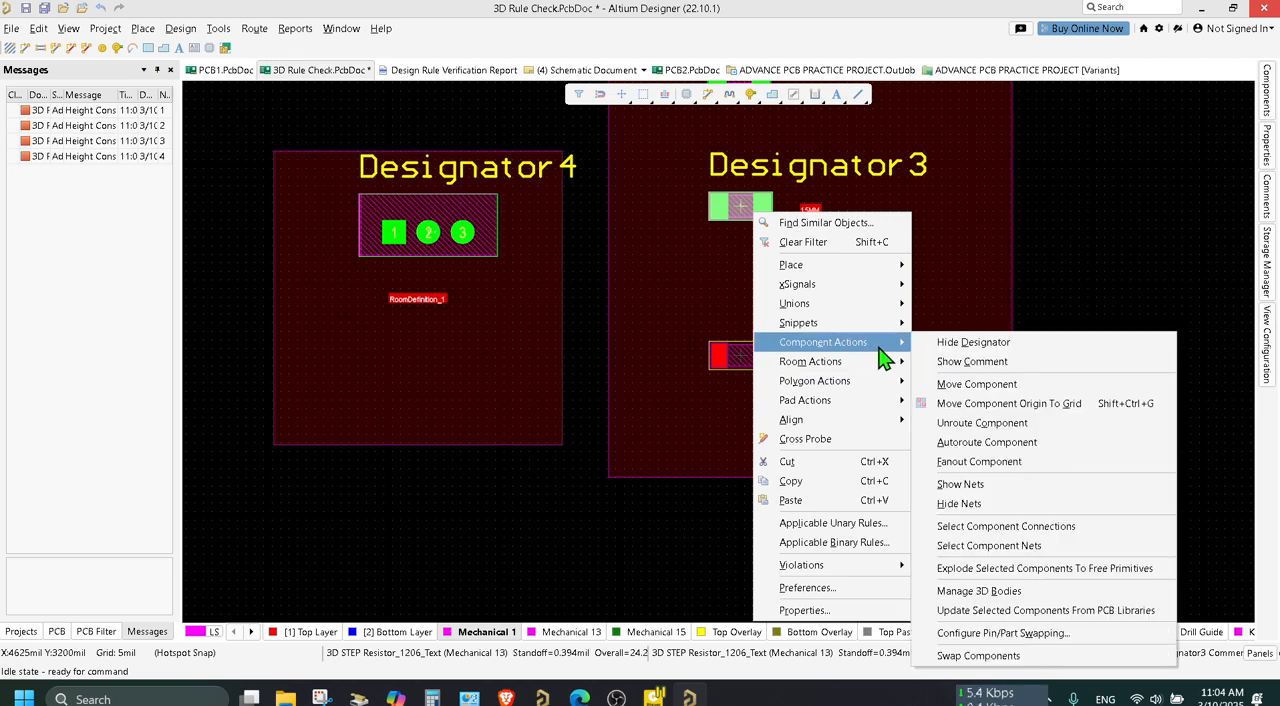
left_click(960, 568)
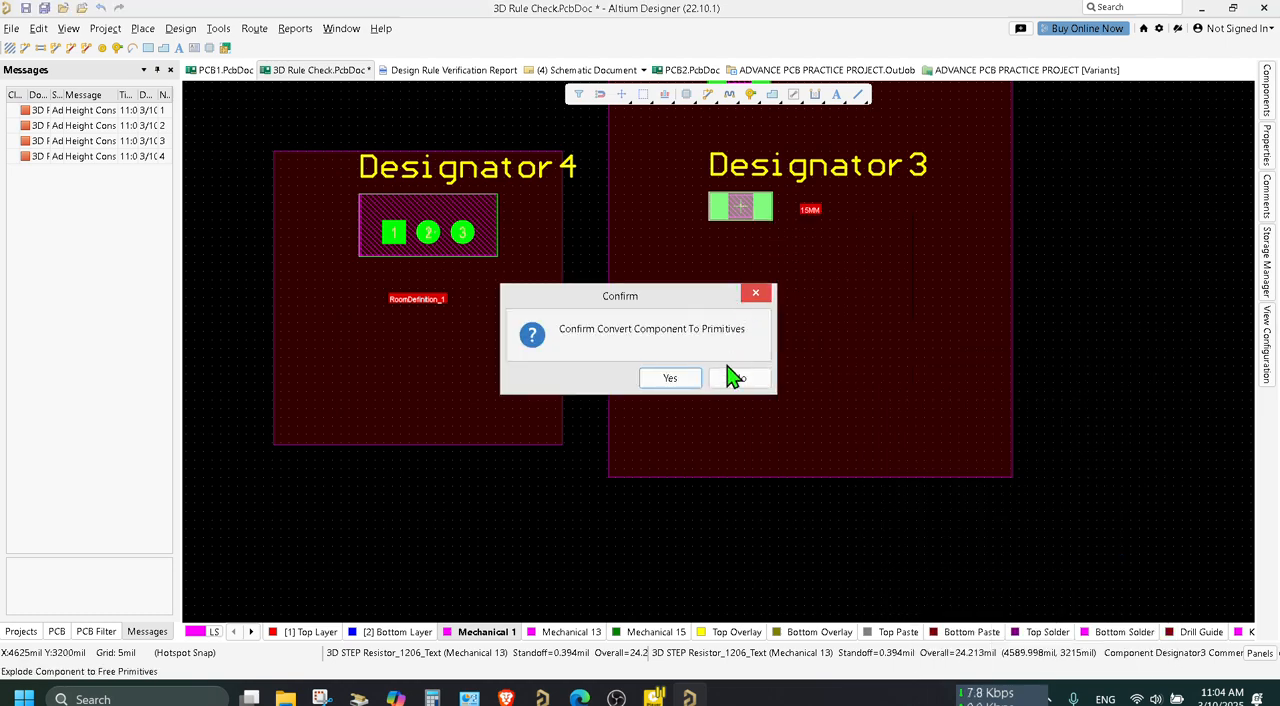
left_click(670, 378)
Explode the Designator2 component in the upper part of the 15MM room to free primitives.
scroll(797, 349, "up", 3)
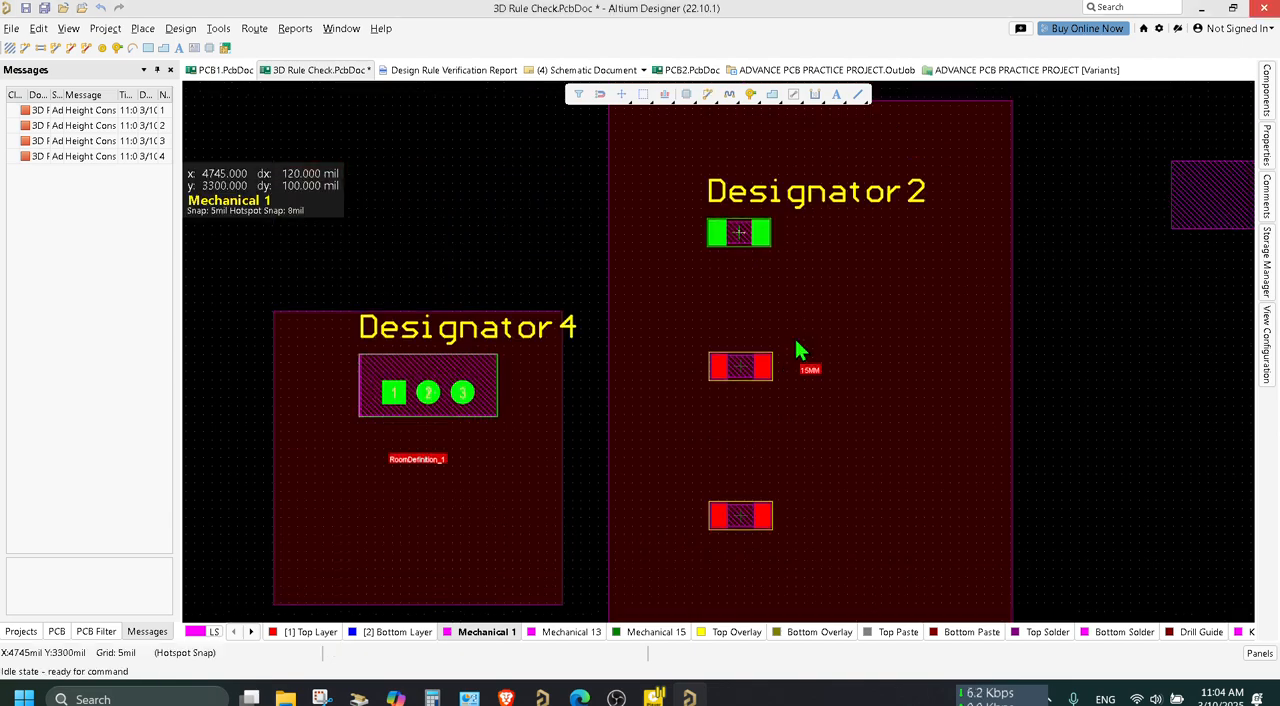
right_click(749, 231)
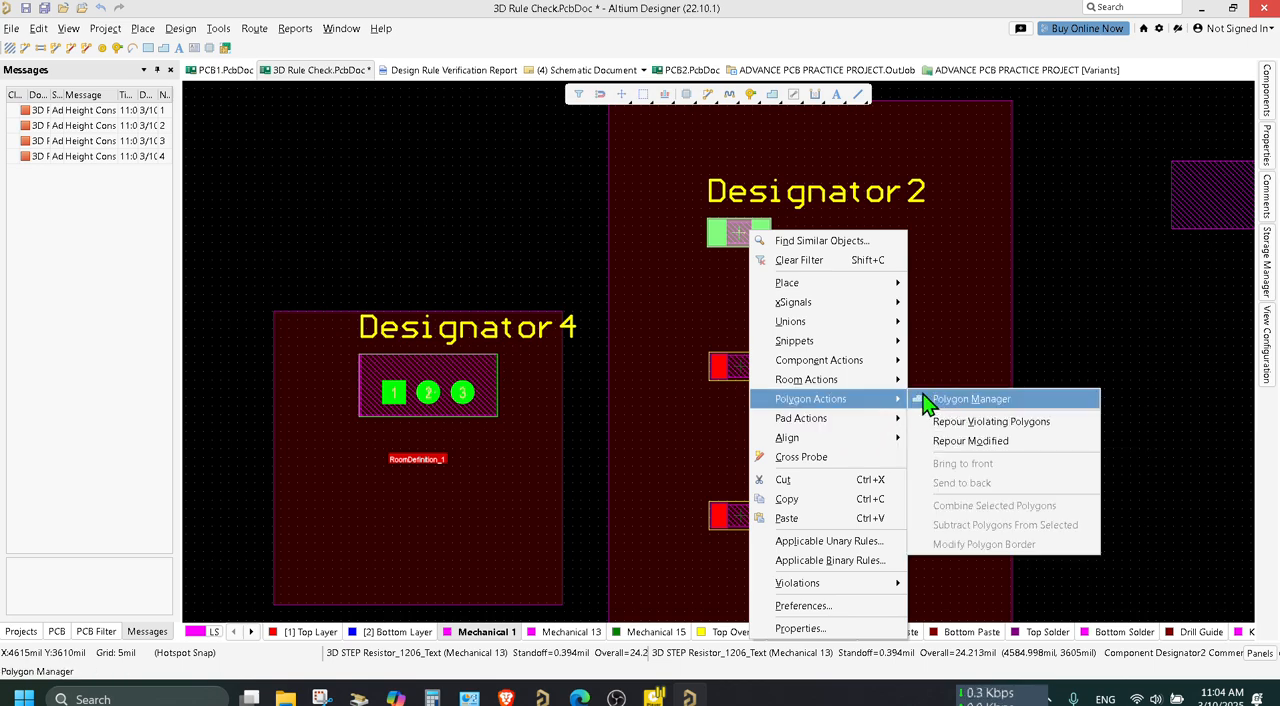
mouse_move(894, 380)
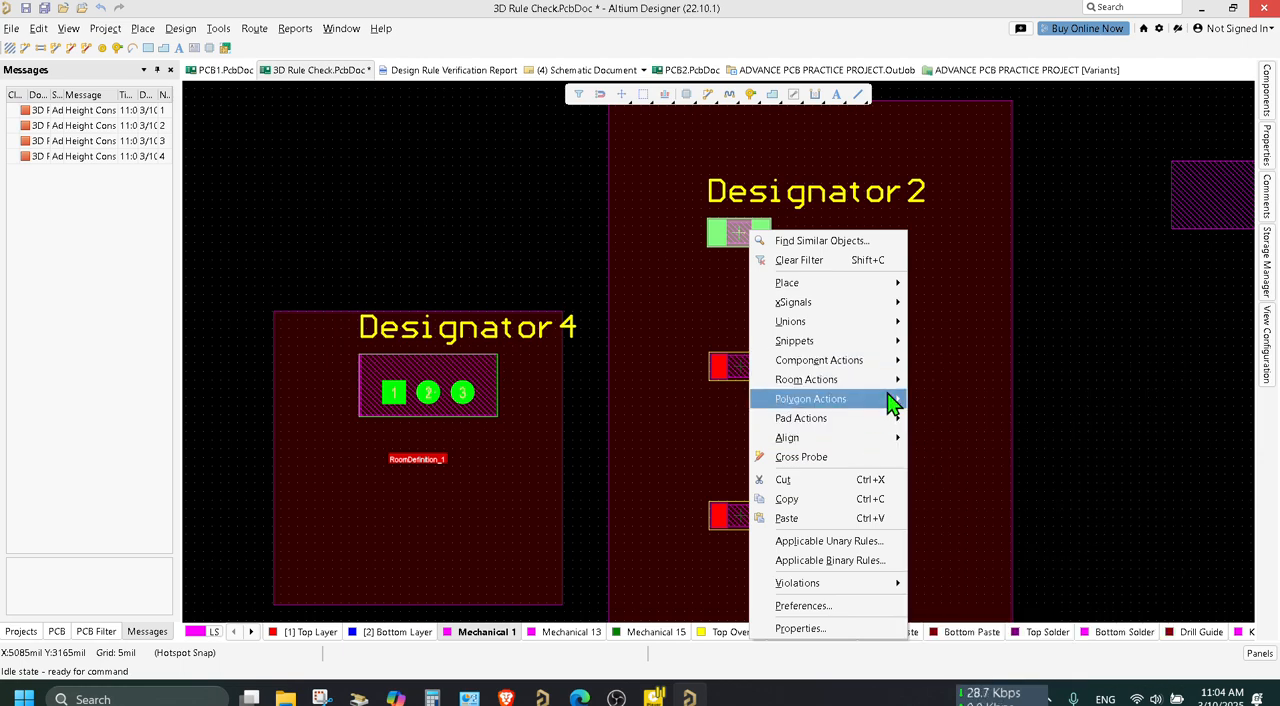
left_click(733, 233)
right_click(733, 233)
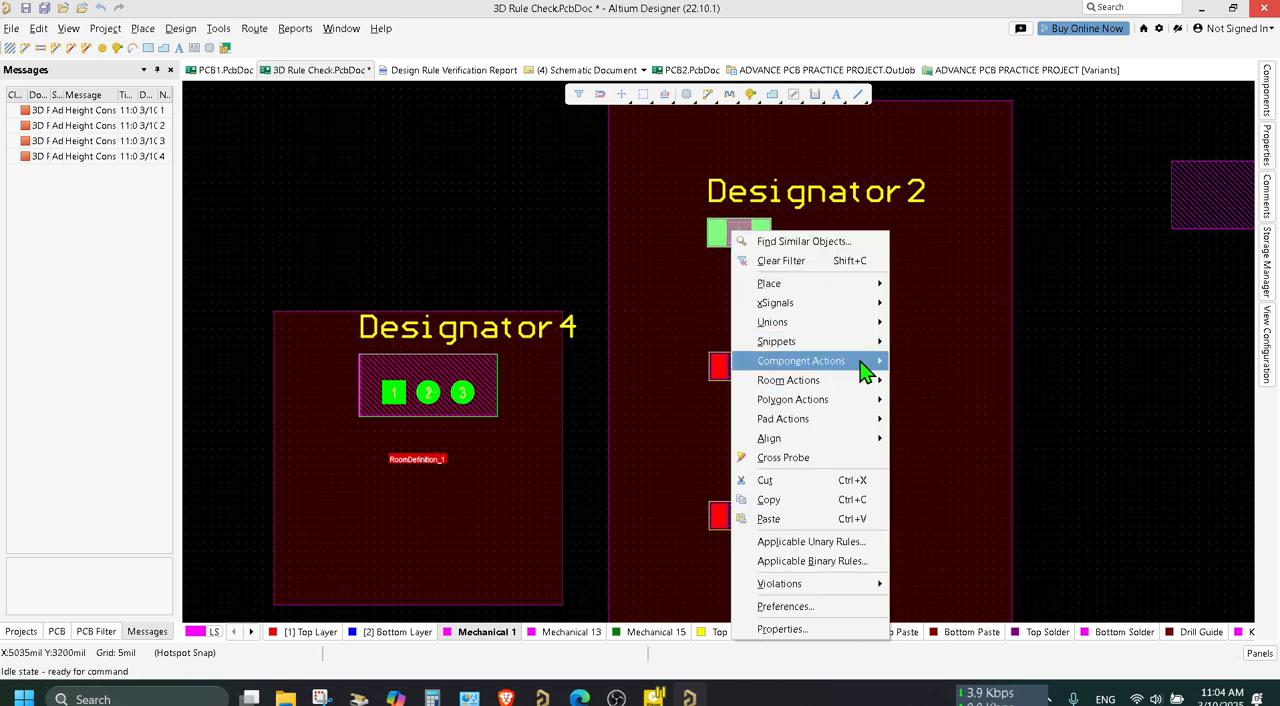
mouse_move(863, 366)
left_click(928, 582)
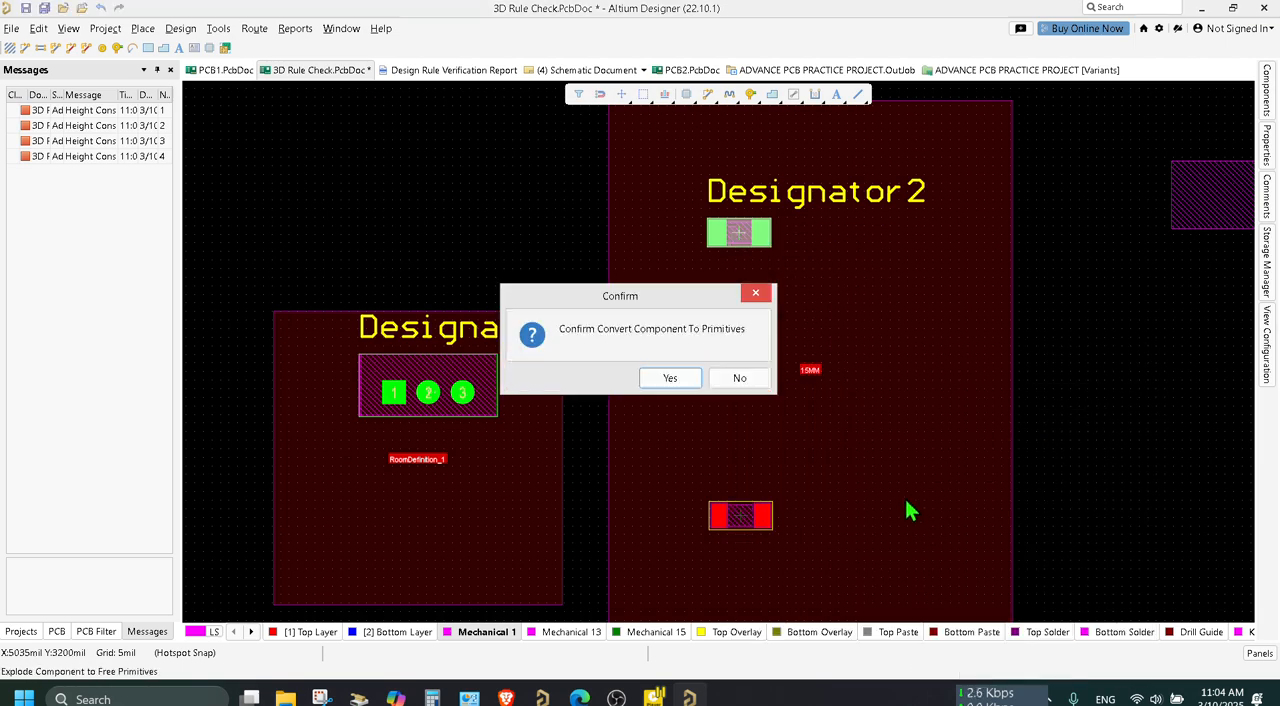
left_click(672, 379)
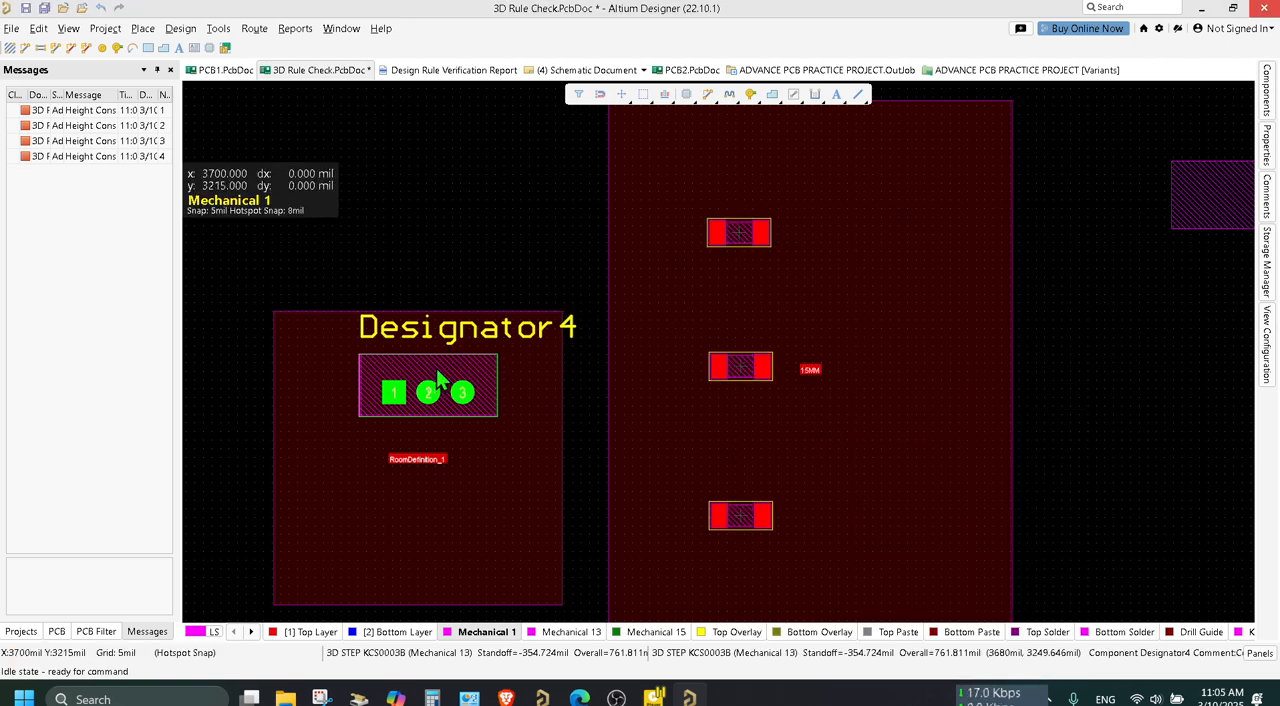
Explode the Designator4 component in RoomDefinition_1 to free primitives and save the board.
right_click(437, 370)
mouse_move(565, 401)
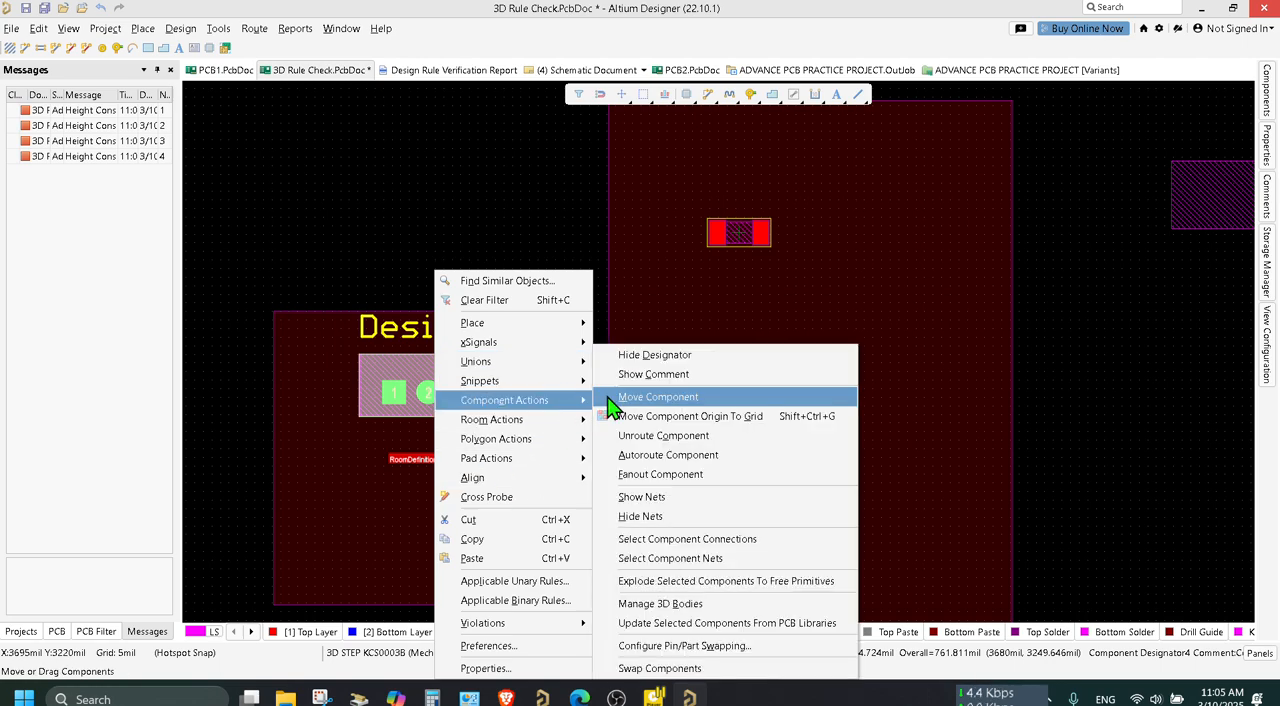
left_click(720, 581)
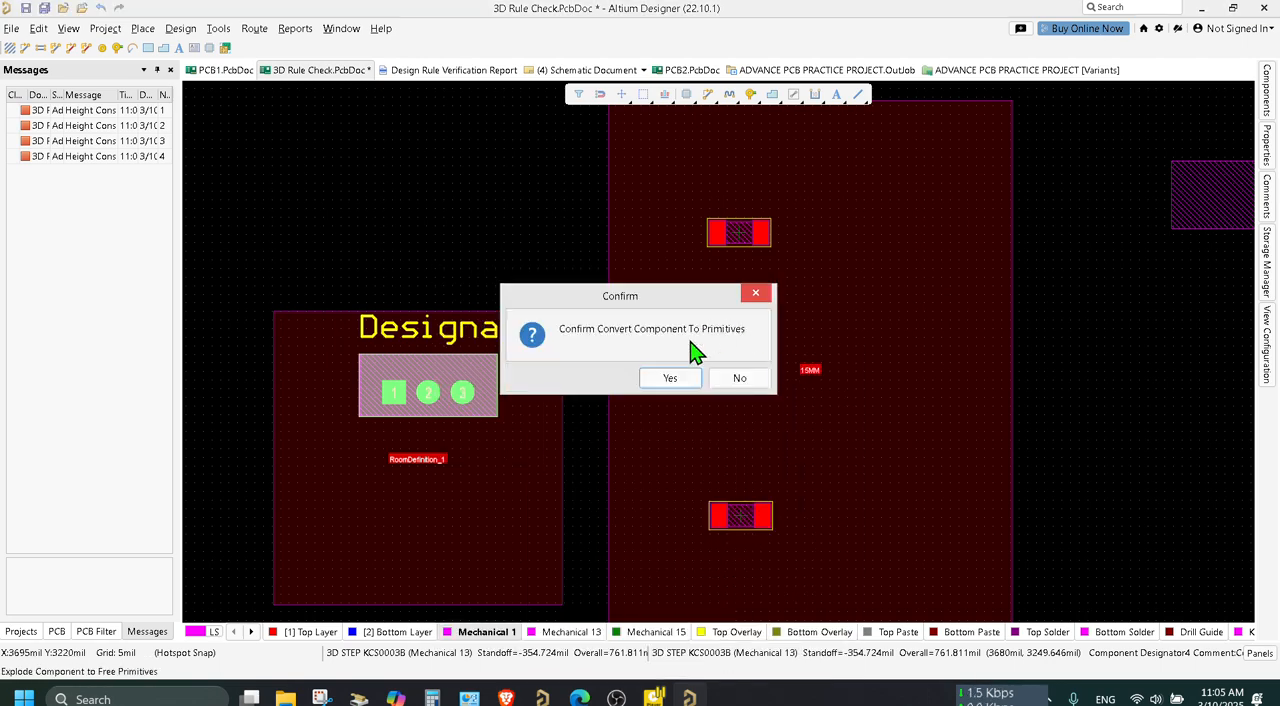
left_click(670, 378)
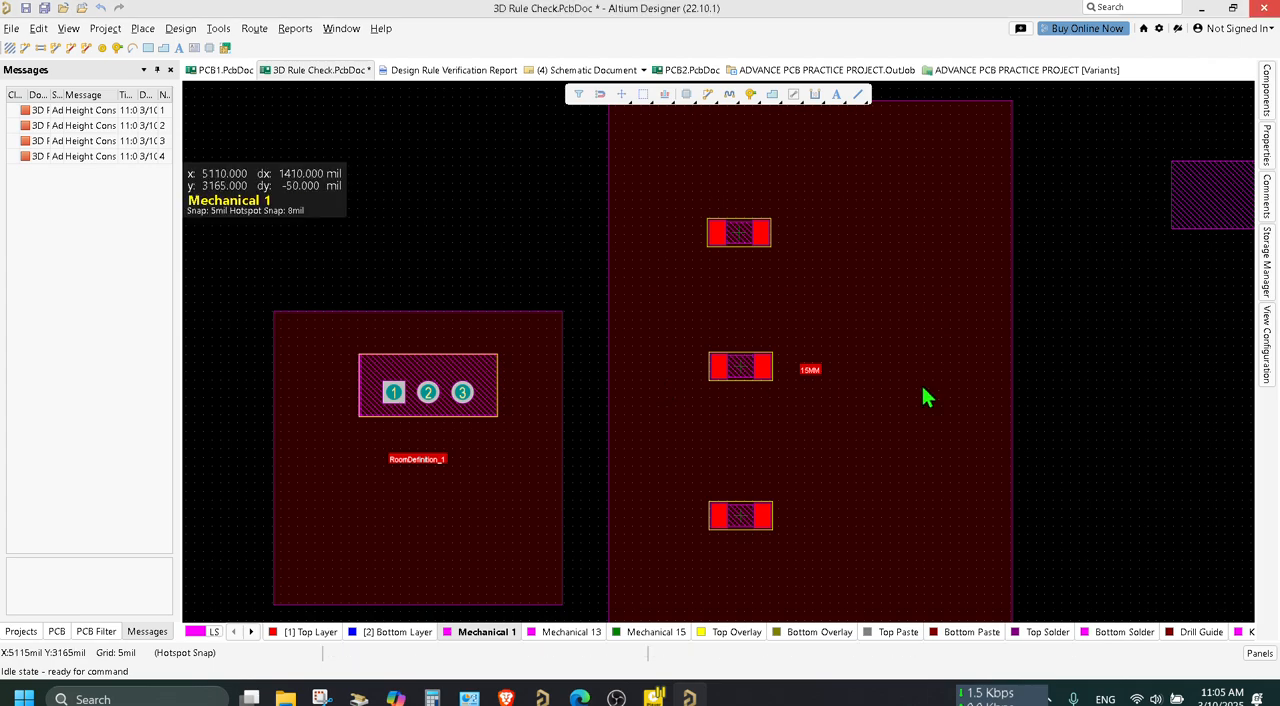
key("ctrl+s")
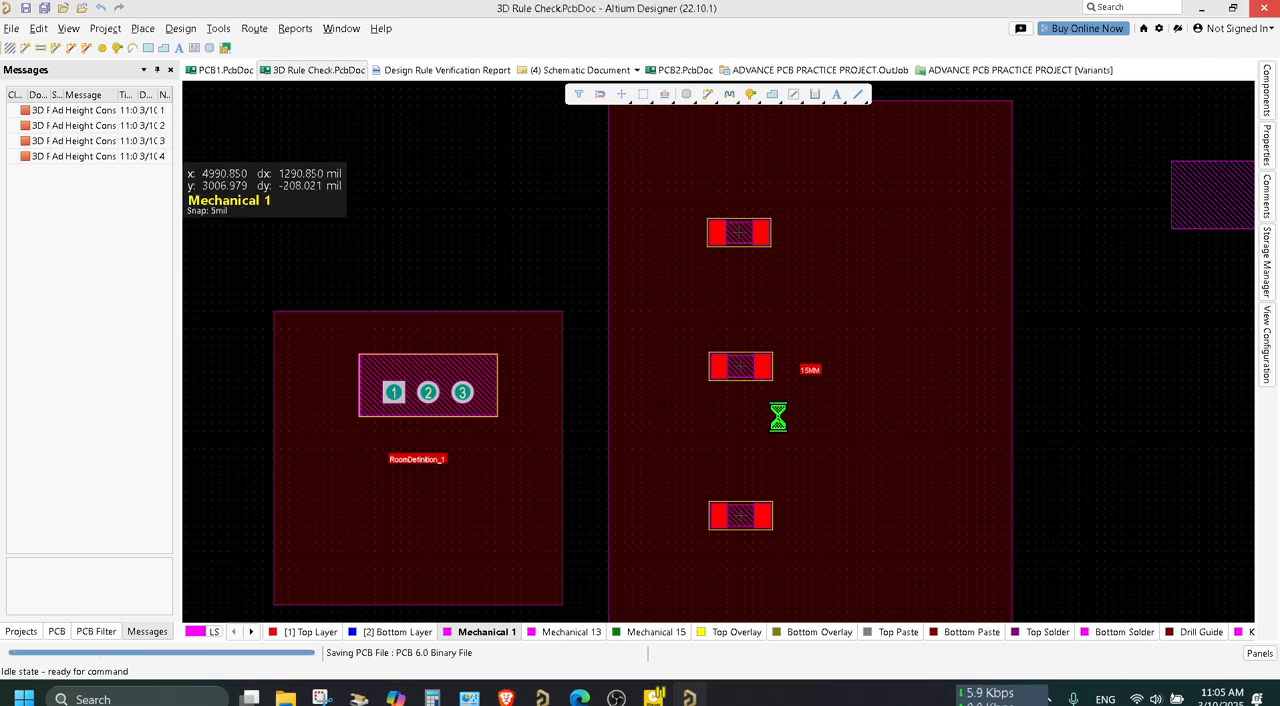
Shrink the 15MM room around its three parts, with corners at about (4995, 3730) mil and (4220, 2665) mil.
left_click(874, 322)
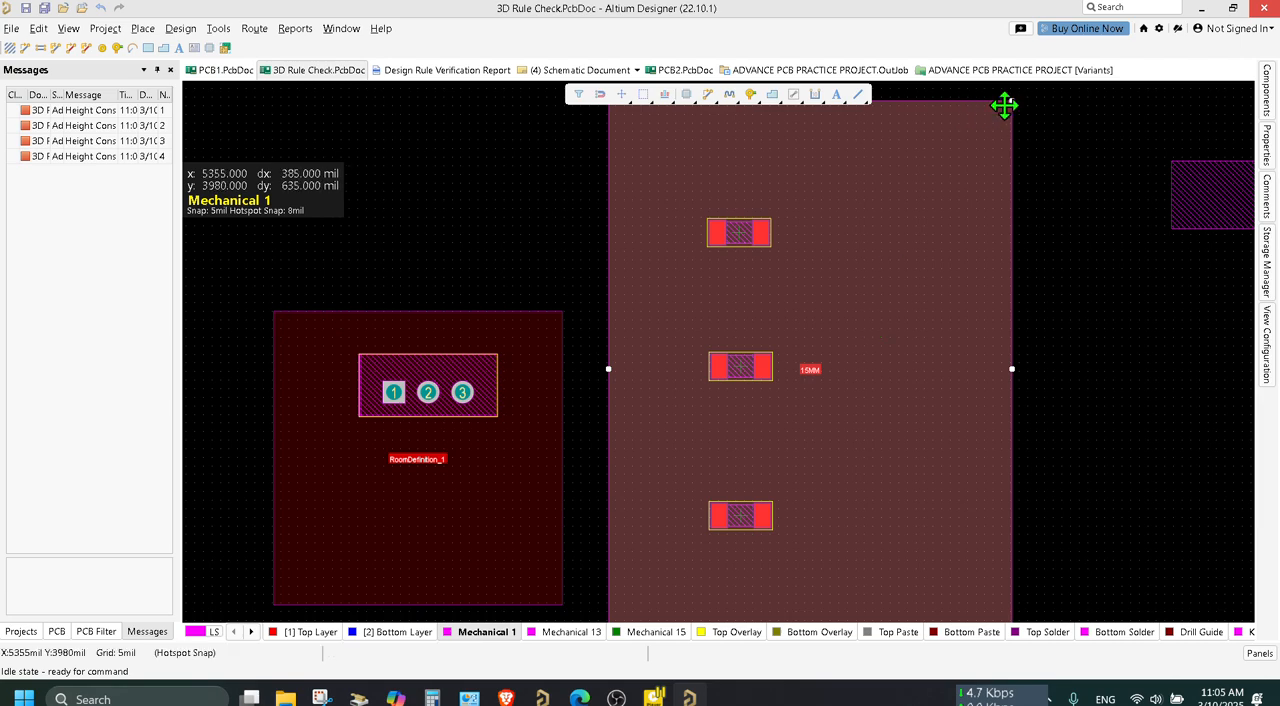
left_click_drag(1012, 101, 876, 191)
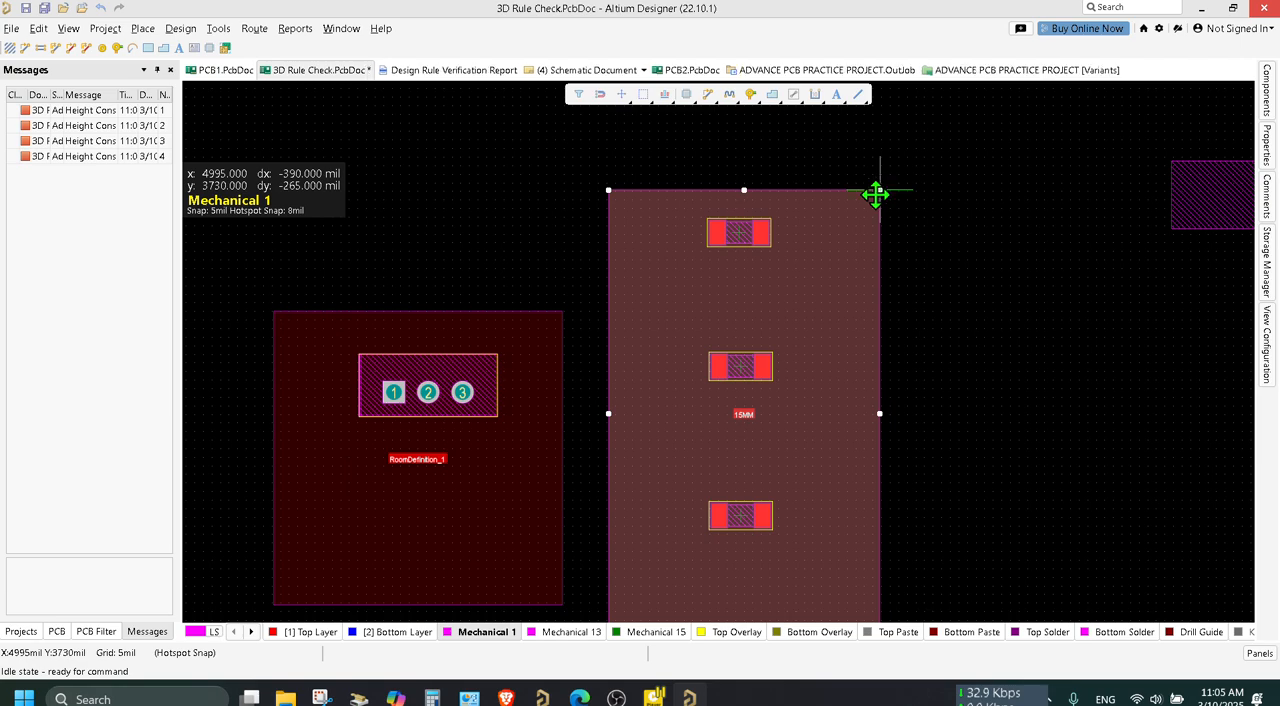
scroll(806, 400, "down", 3)
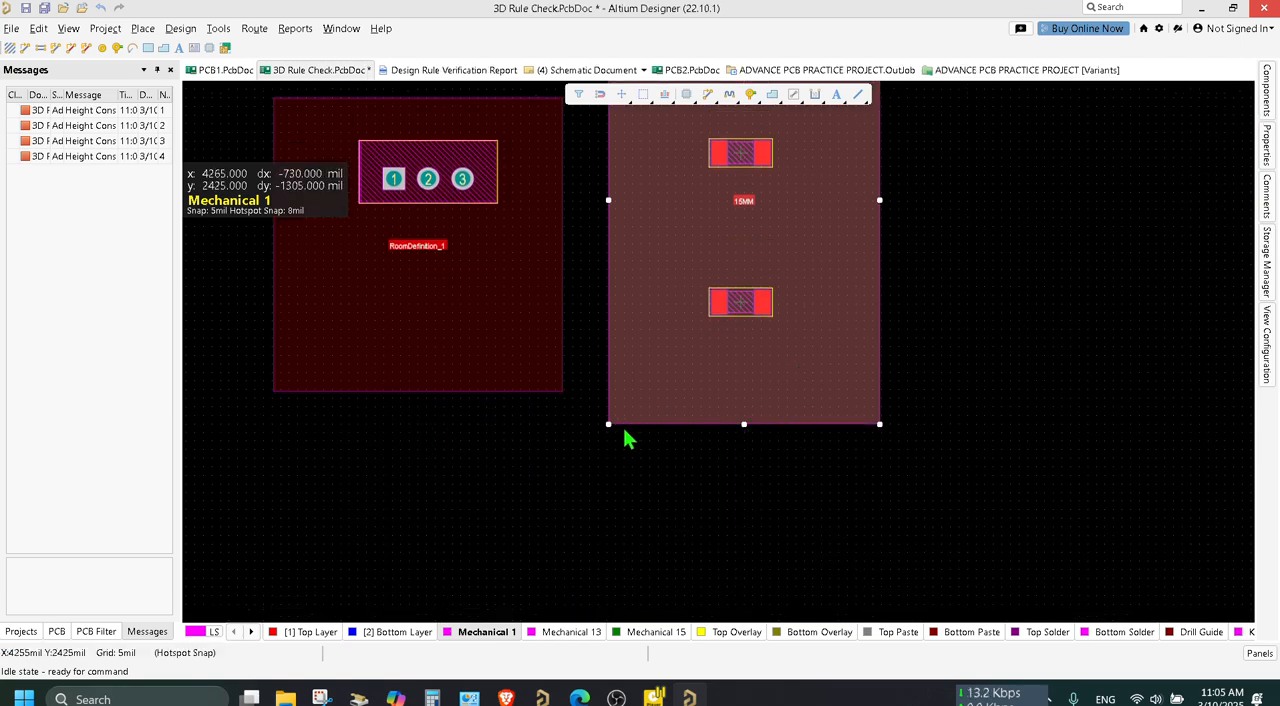
left_click_drag(607, 425, 640, 316)
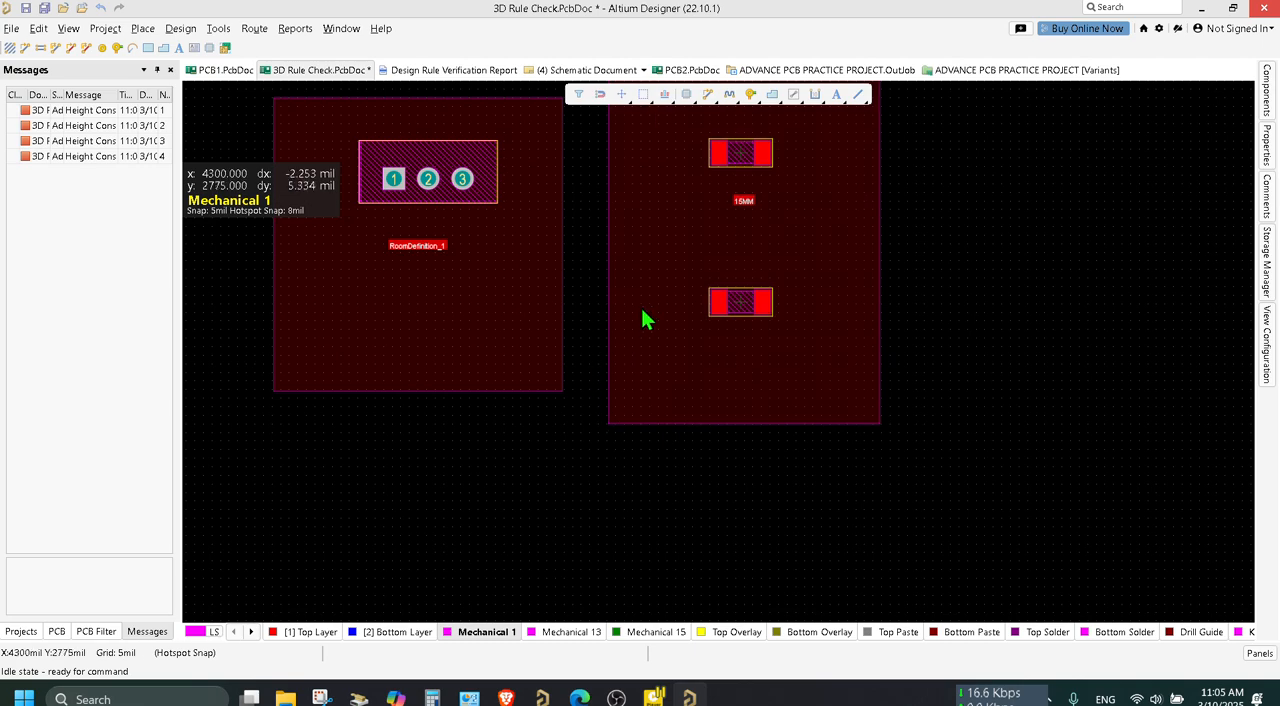
left_click(677, 374)
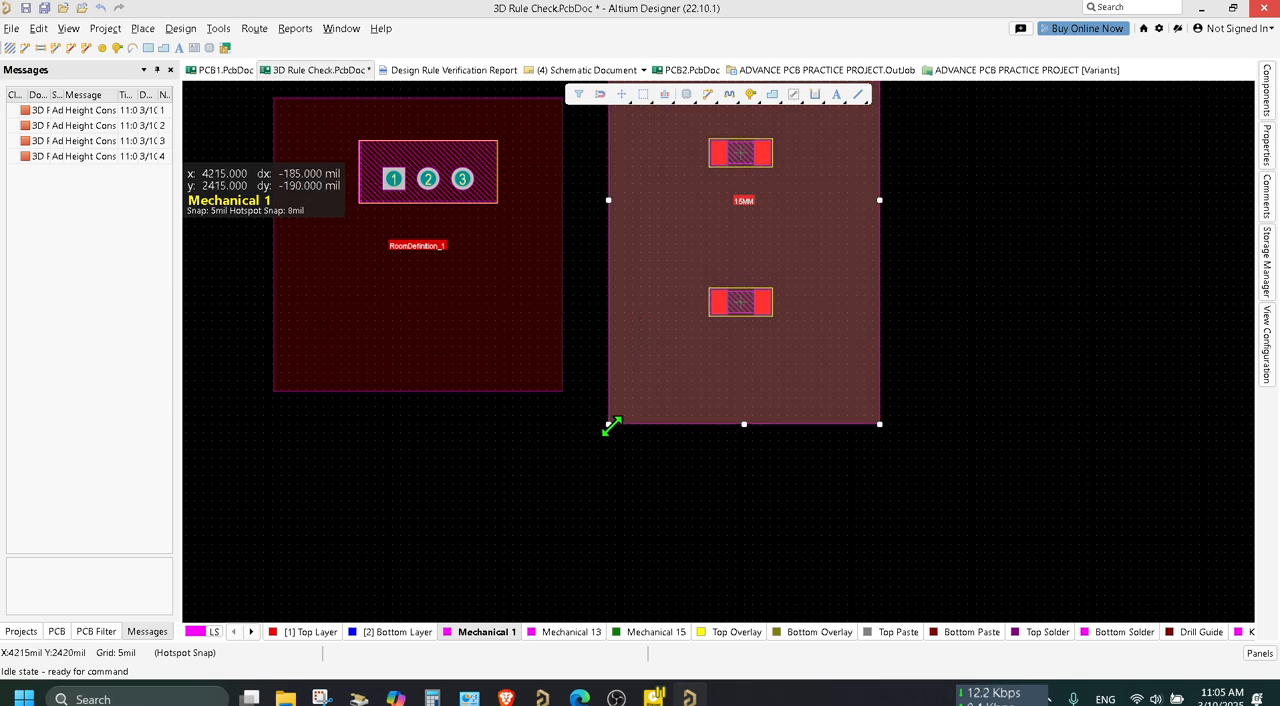
left_click_drag(608, 424, 613, 341)
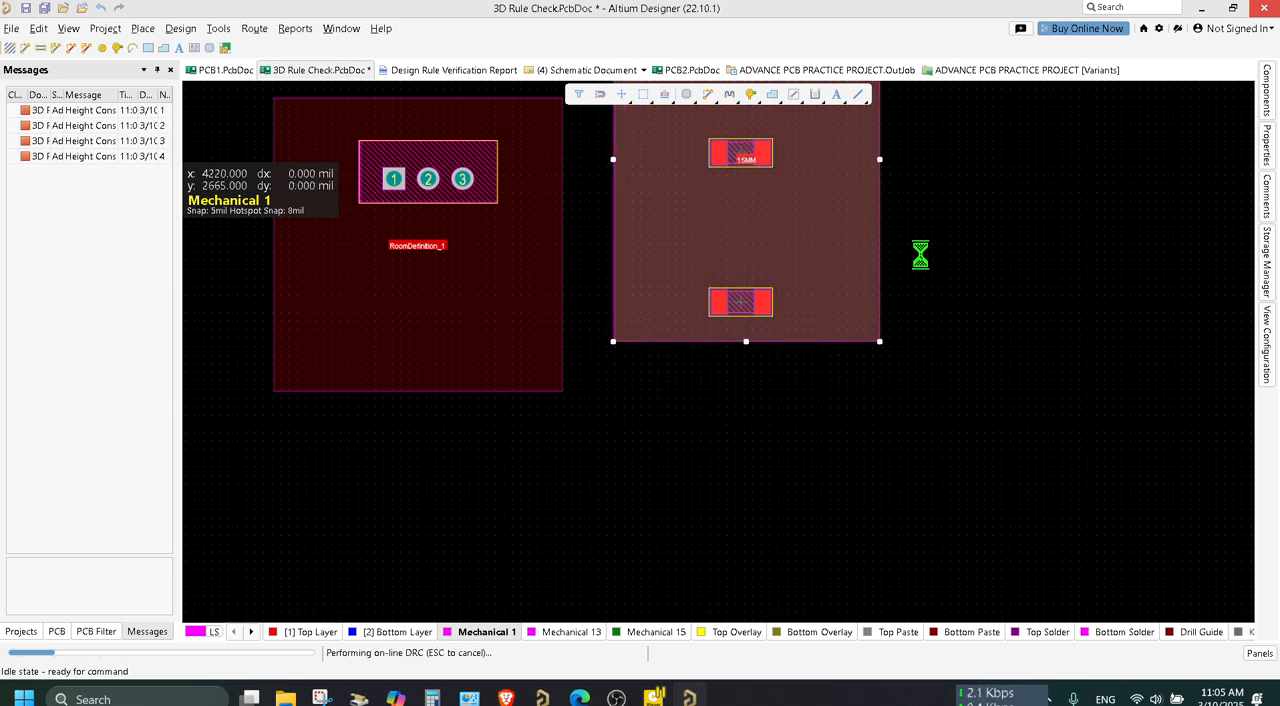
Move the 15MM room, including its no-net and locked objects, slightly down and away from RoomDefinition_1, and save the board.
scroll(945, 260, "up", 4)
left_click_drag(717, 375, 749, 383)
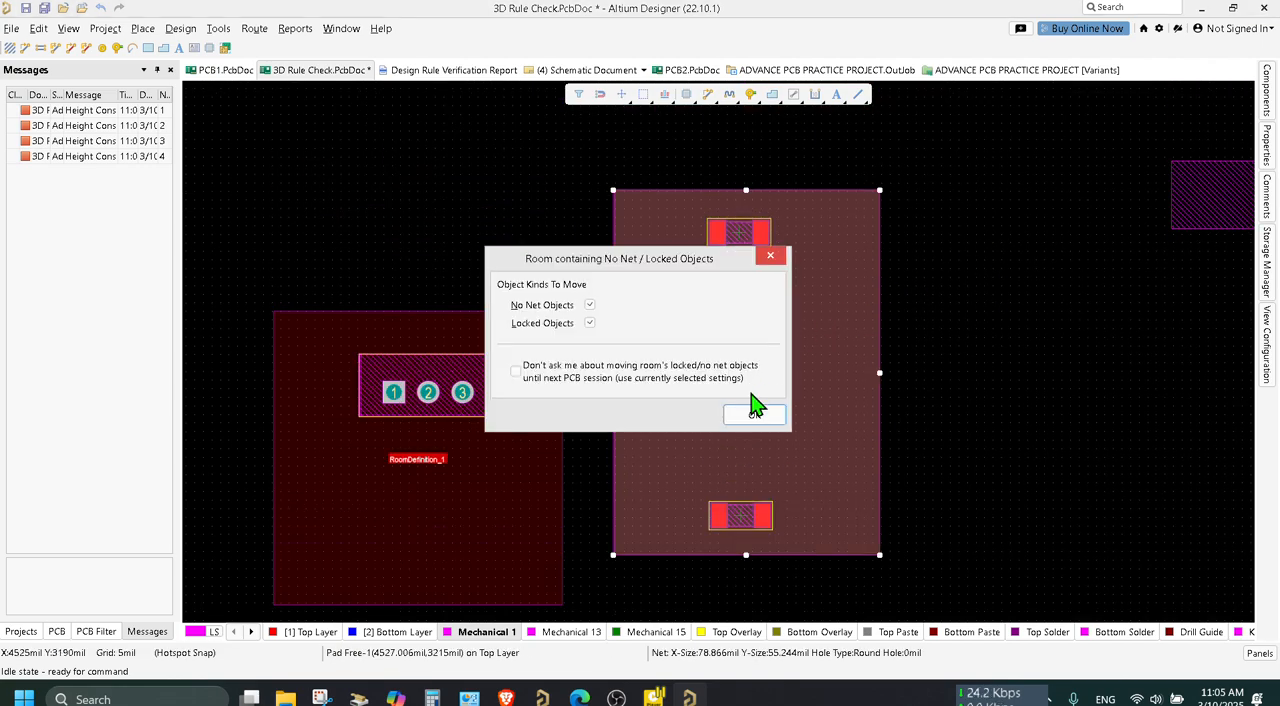
left_click(749, 417)
key("ctrl+s")
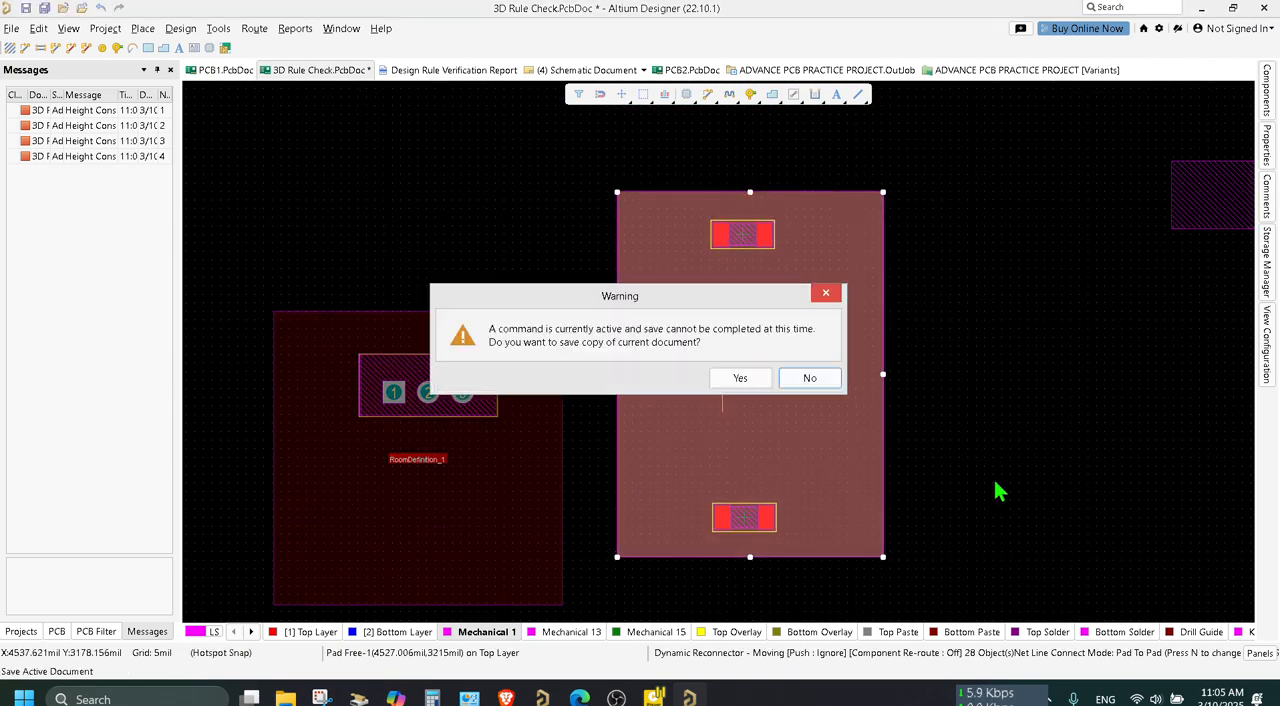
left_click(758, 379)
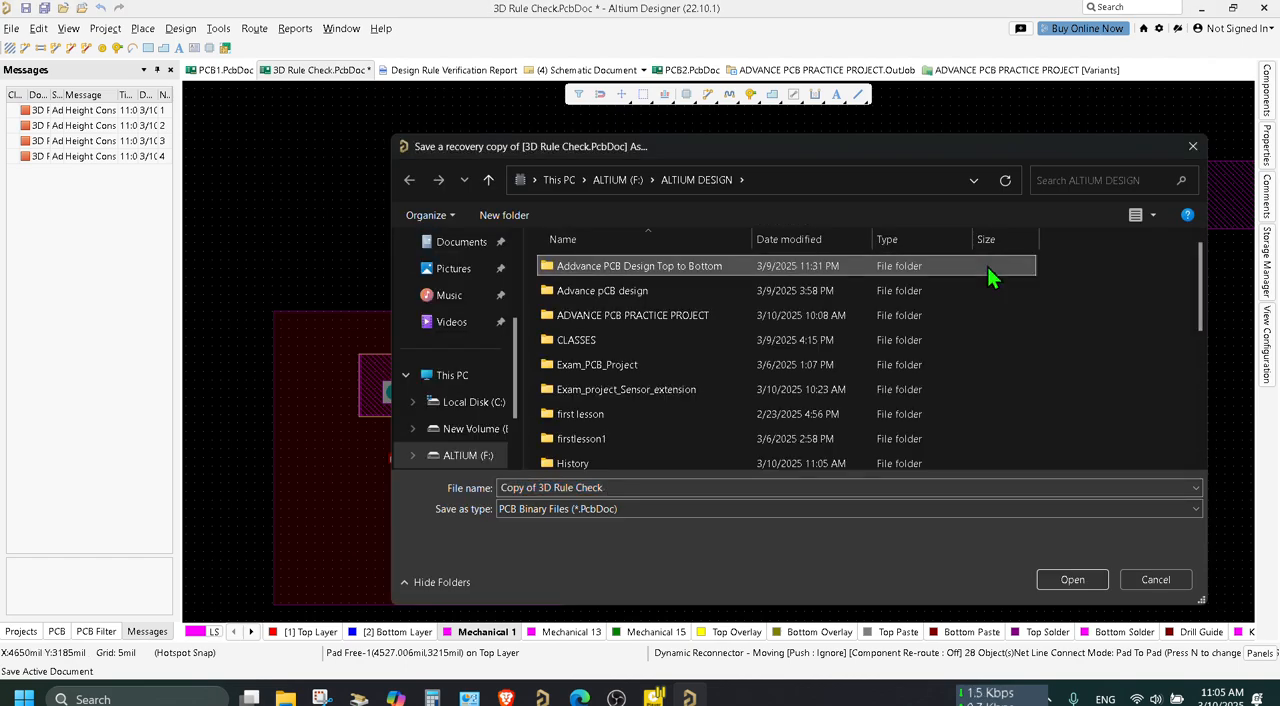
left_click(1155, 579)
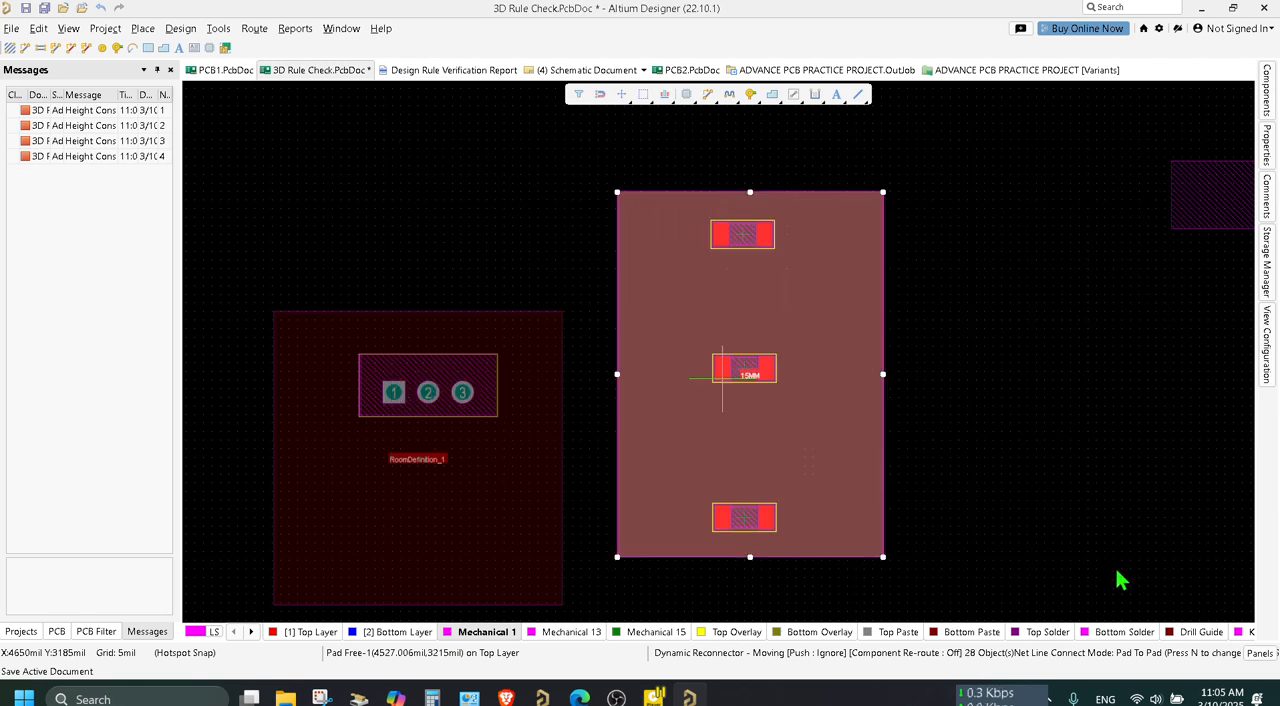
left_click(751, 440)
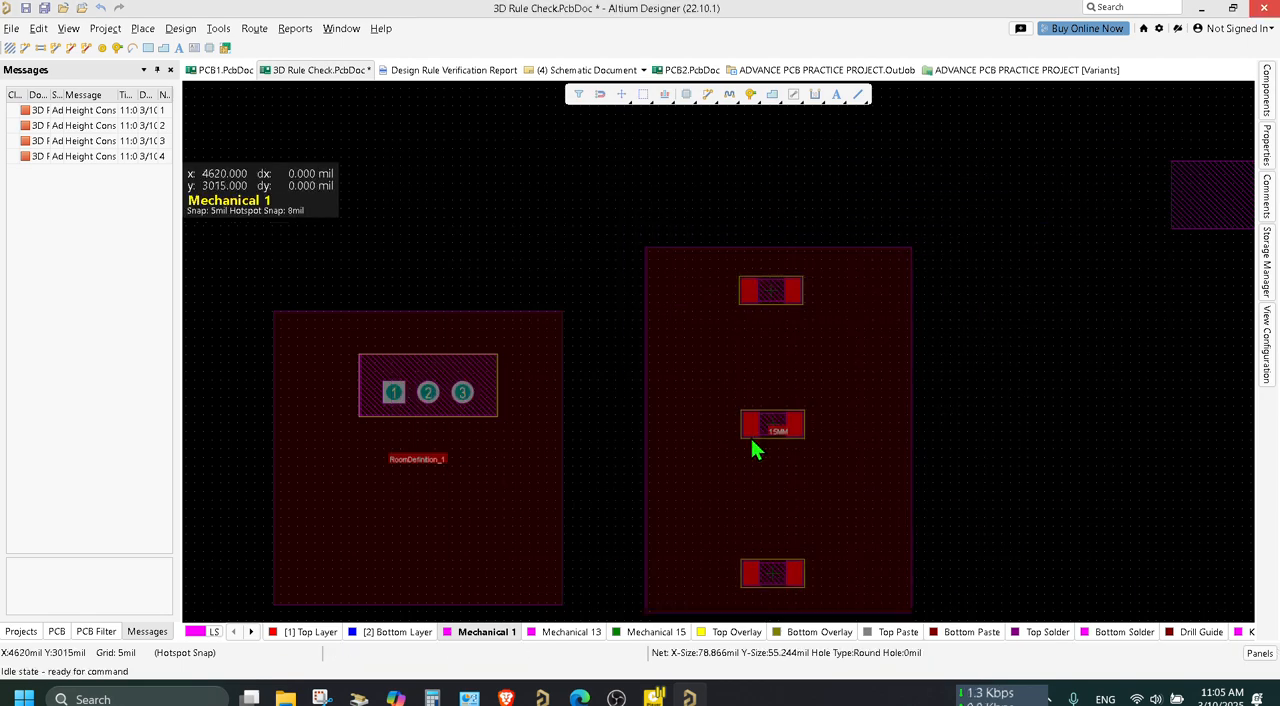
right_click(1151, 349)
left_click(1267, 95)
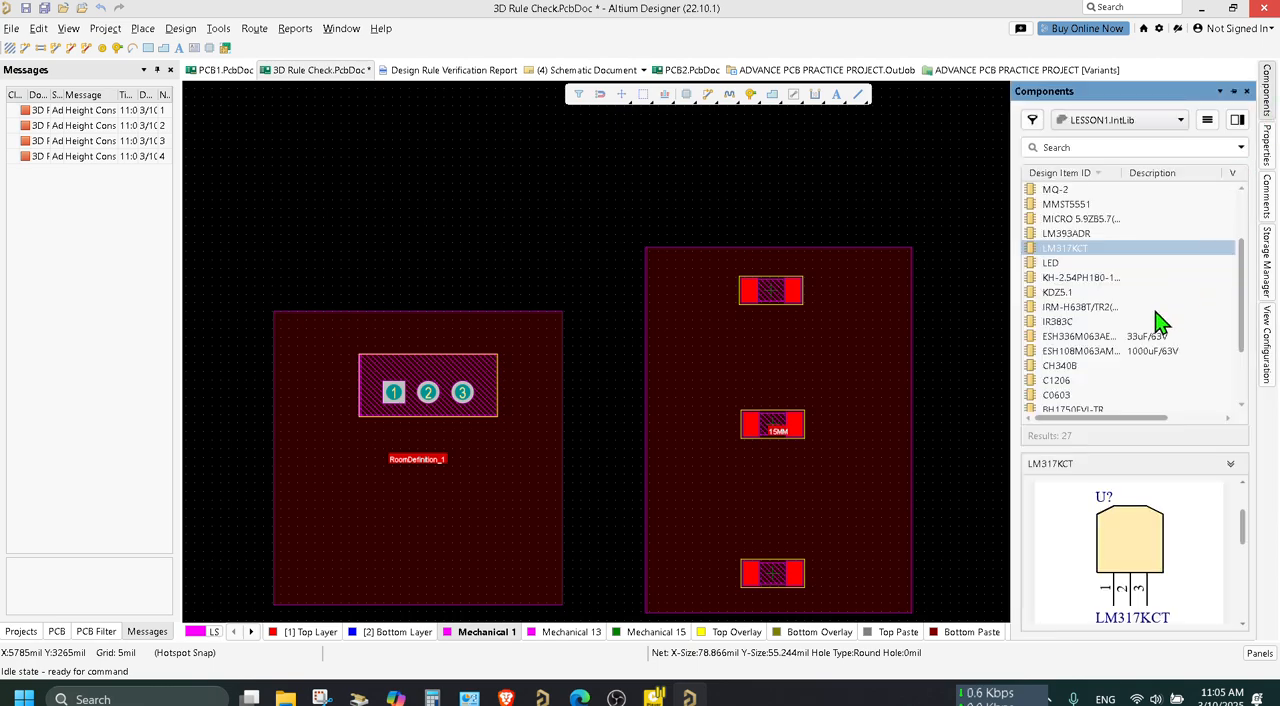
left_click(940, 176)
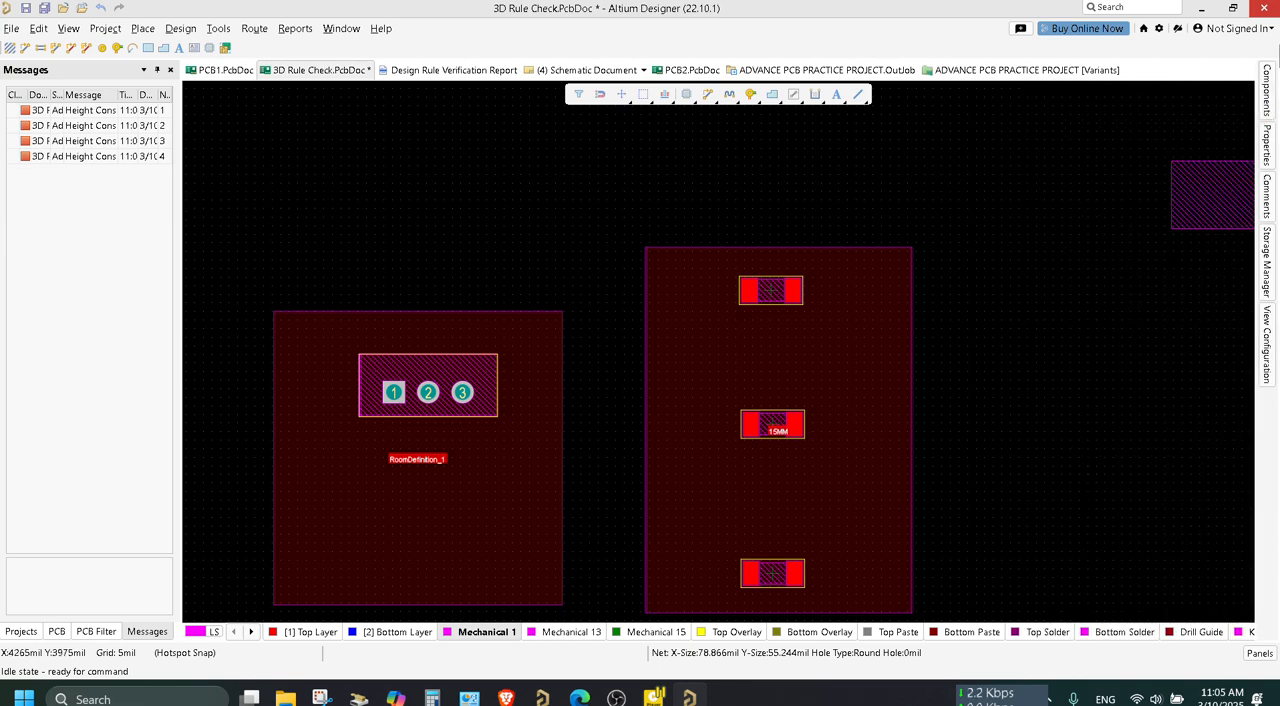
key("ctrl+s")
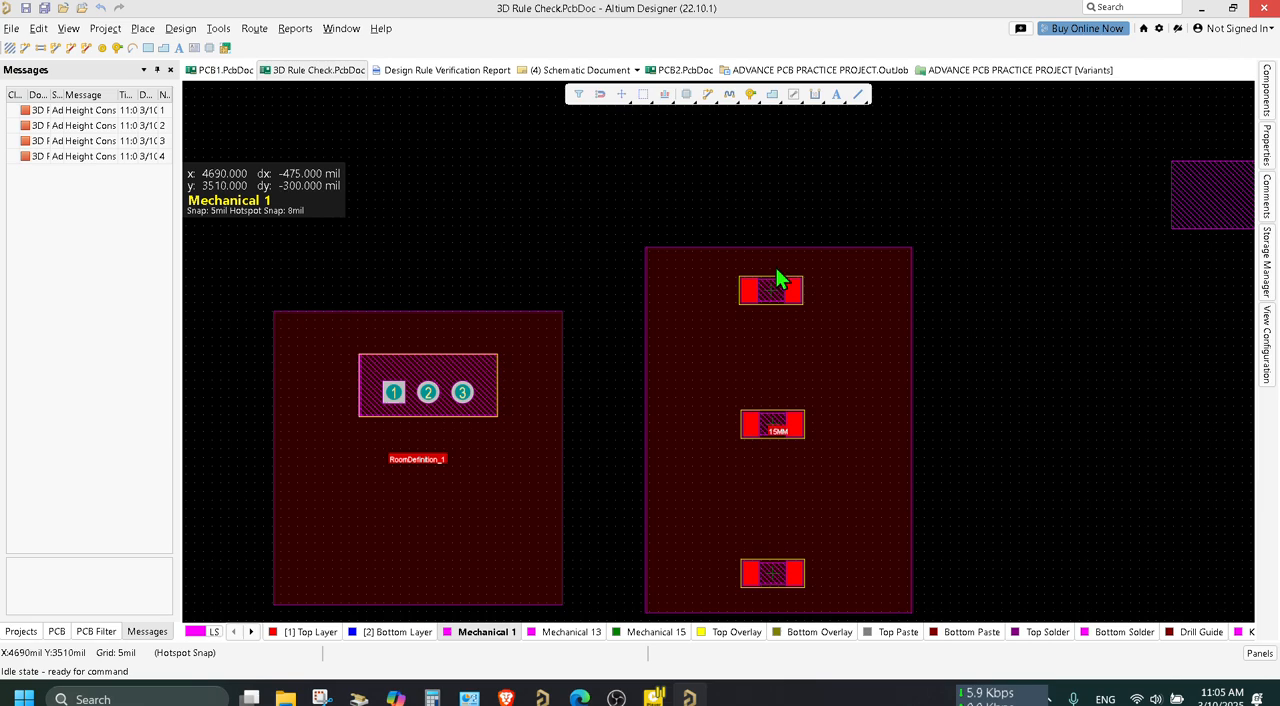
Move RoomDefinition_1 with its no-net and locked objects up until its upper edge is nearly level with the 15MM room's.
left_click(424, 416)
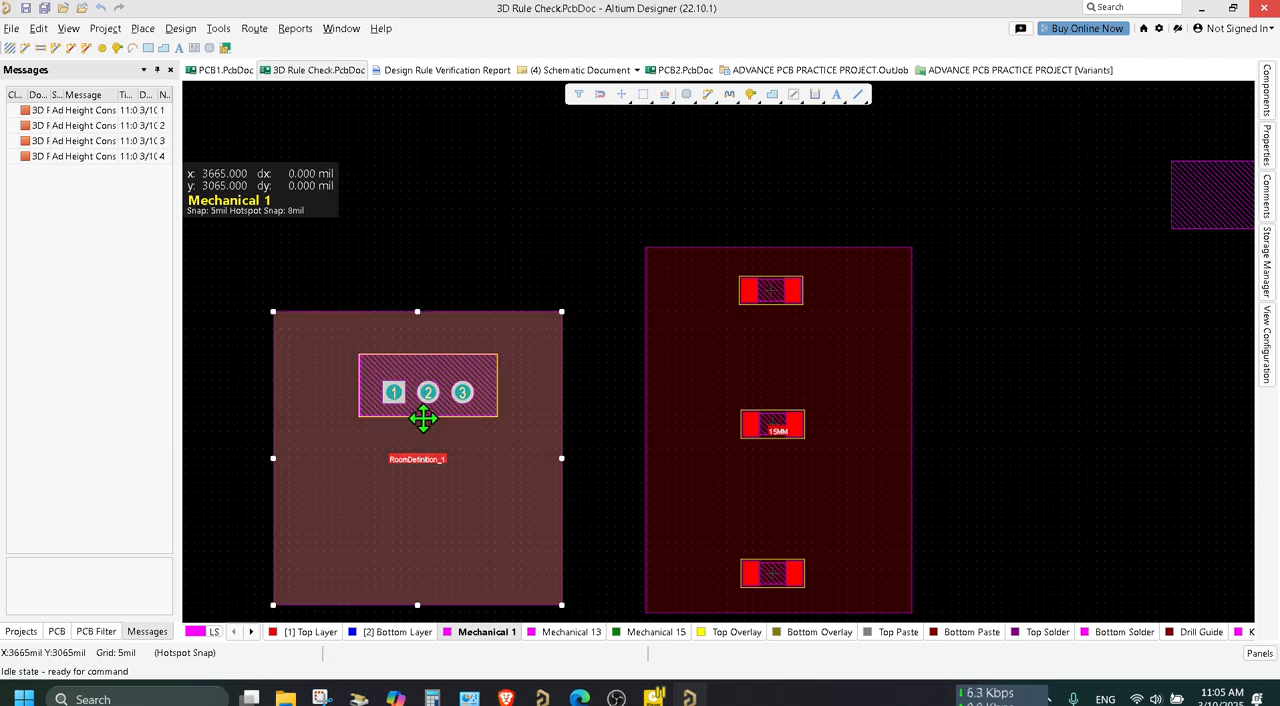
left_click(526, 186)
left_click_drag(437, 445, 417, 591)
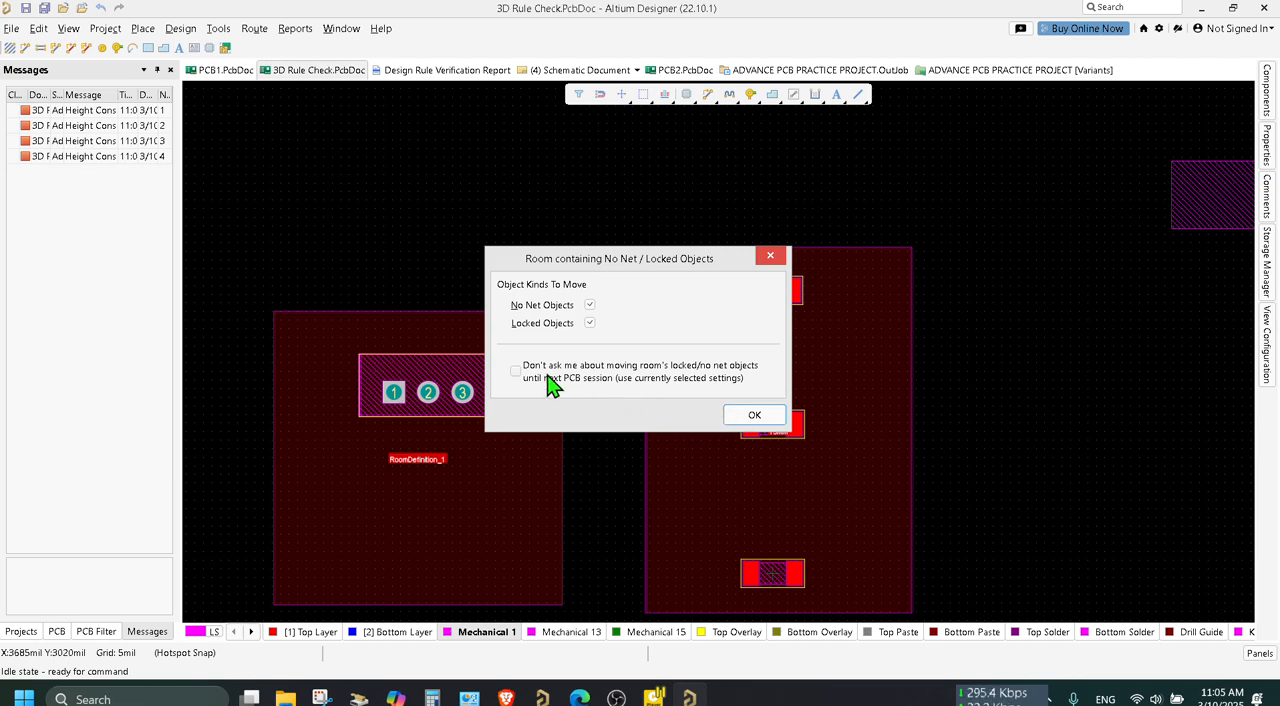
left_click(778, 413)
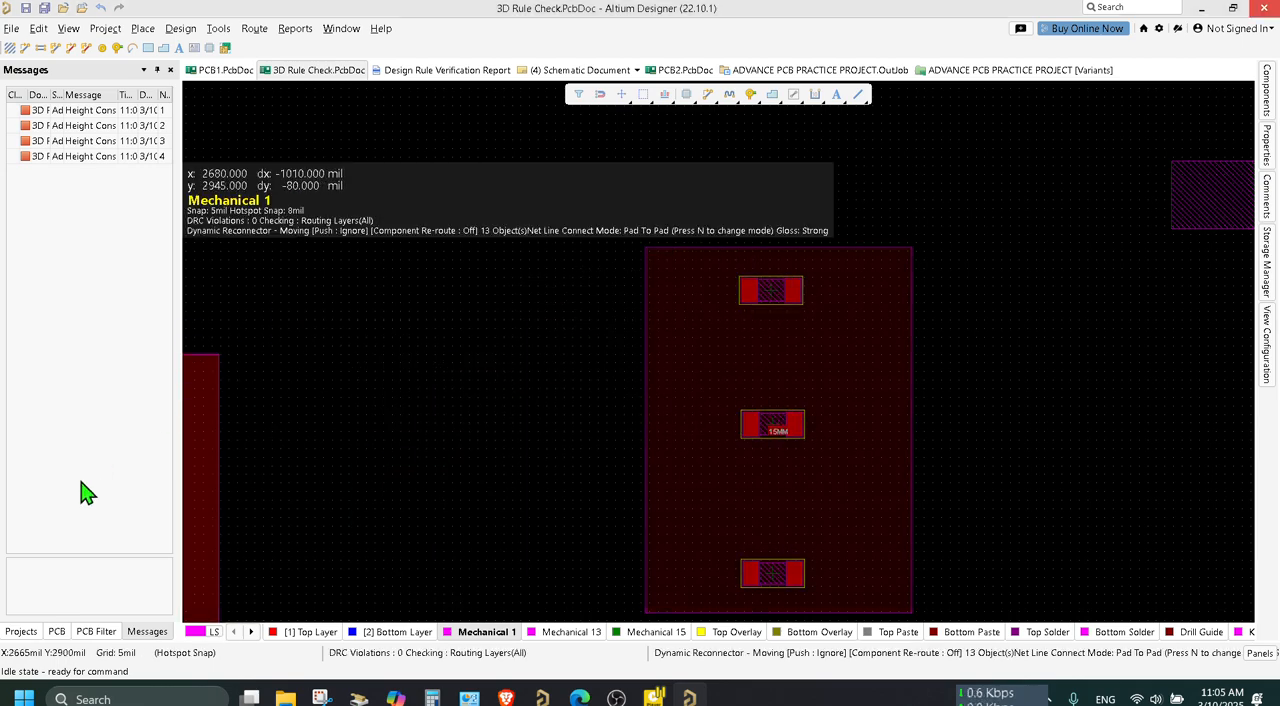
left_click(462, 361)
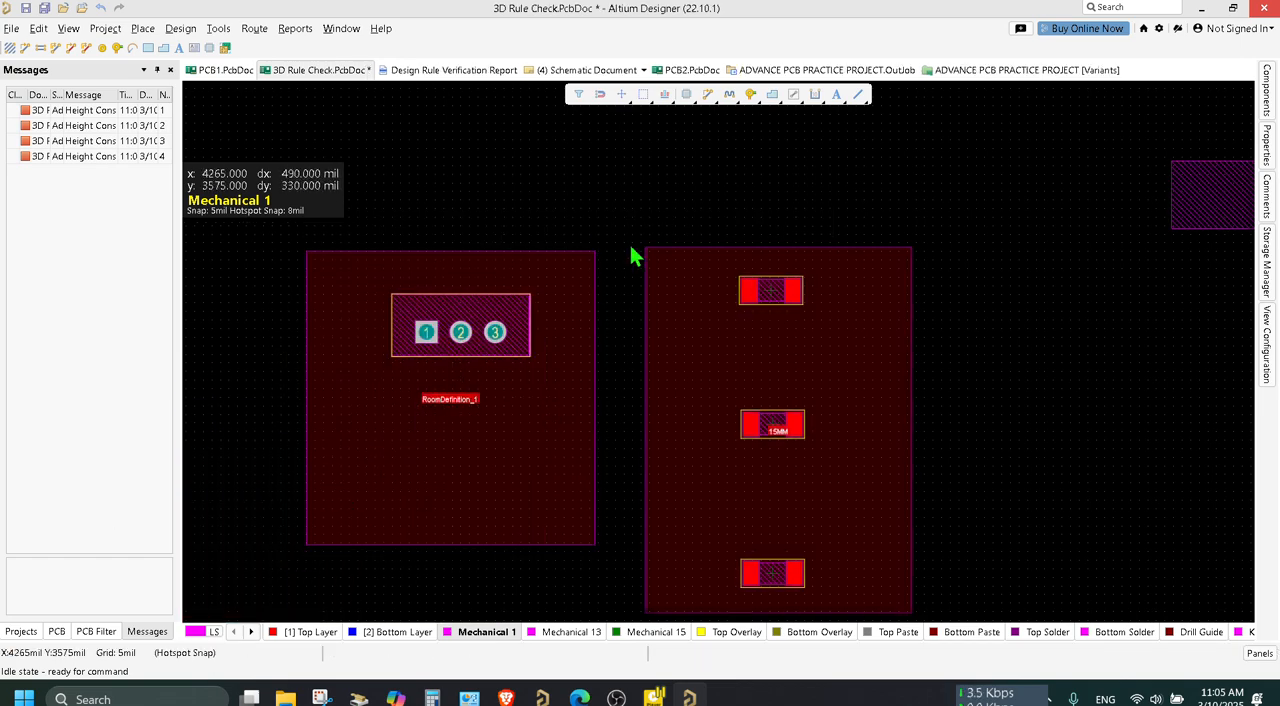
Shrink RoomDefinition_1 around its three-pad part by raising its lower edge and moving its left edge to about x 3510 mil, and save.
left_click(478, 537)
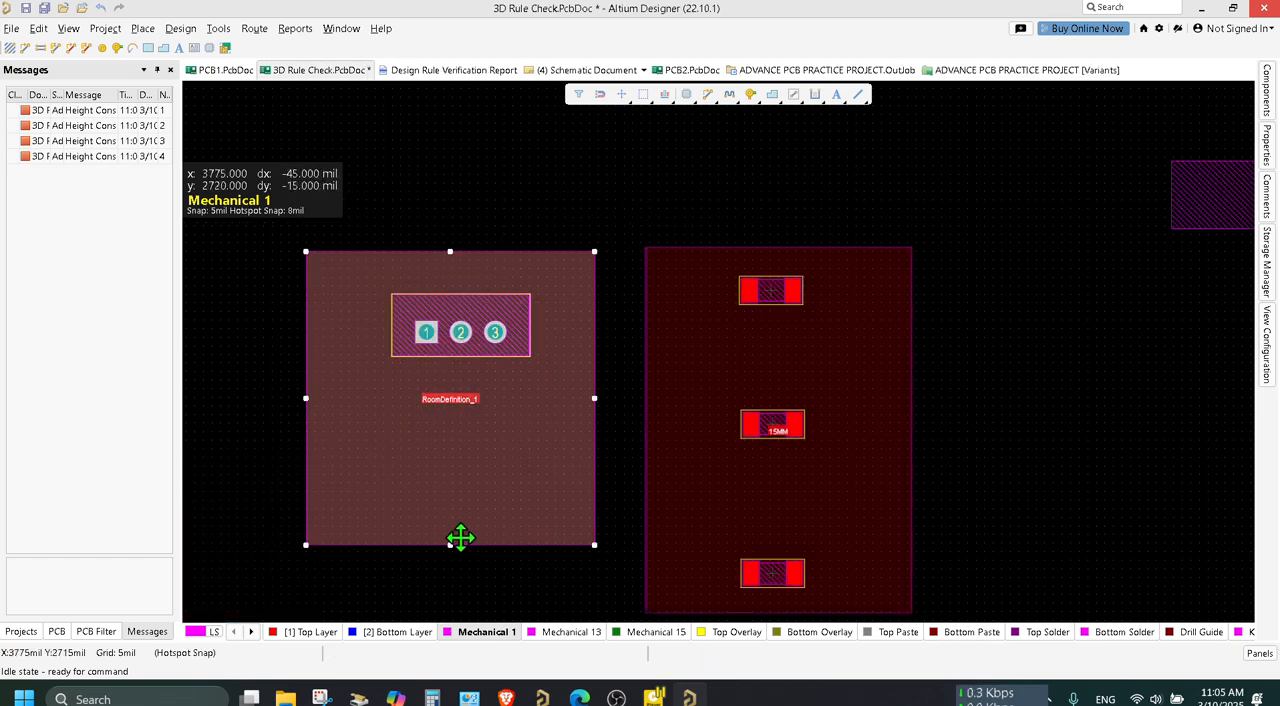
left_click_drag(450, 545, 472, 377)
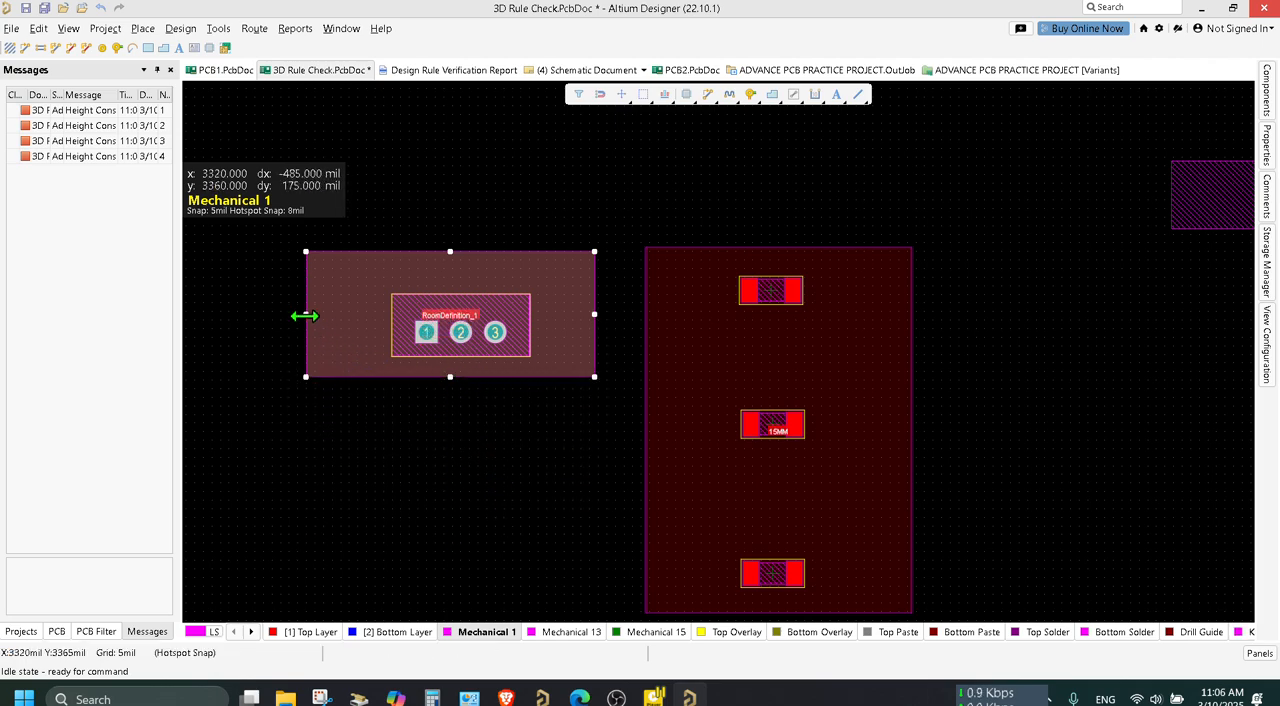
left_click_drag(305, 314, 370, 318)
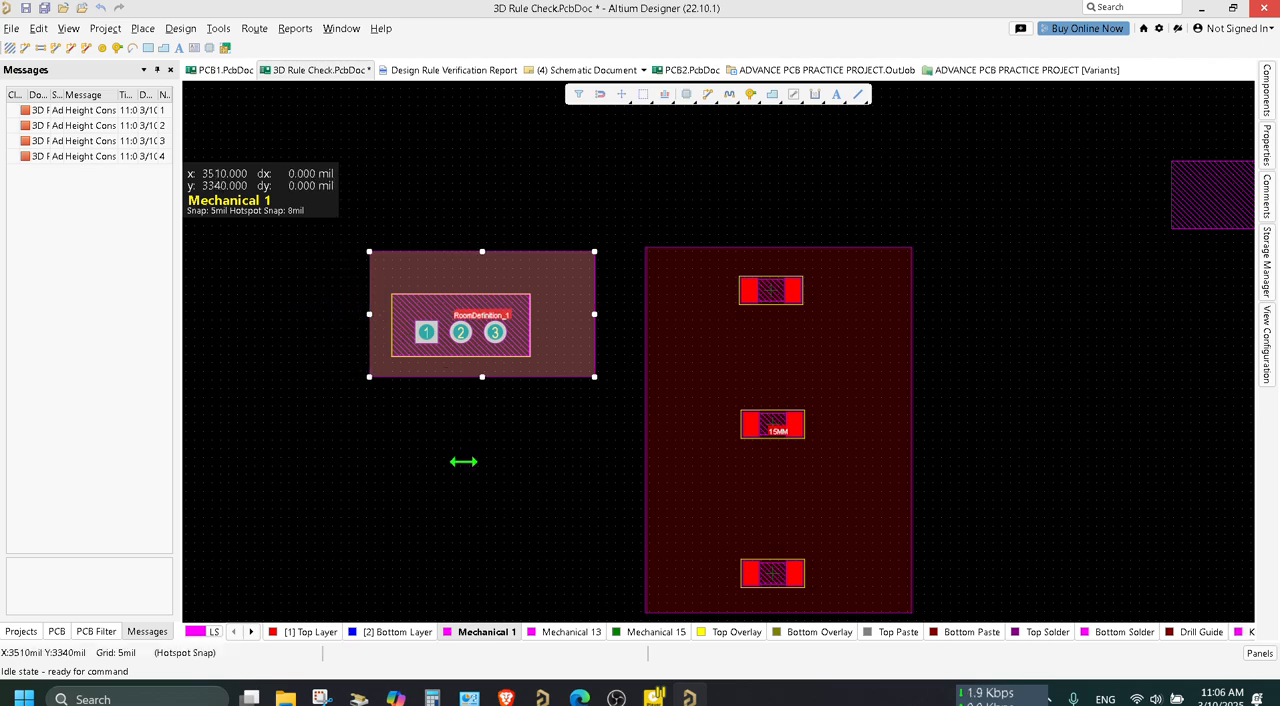
left_click(468, 474)
key("ctrl+s")
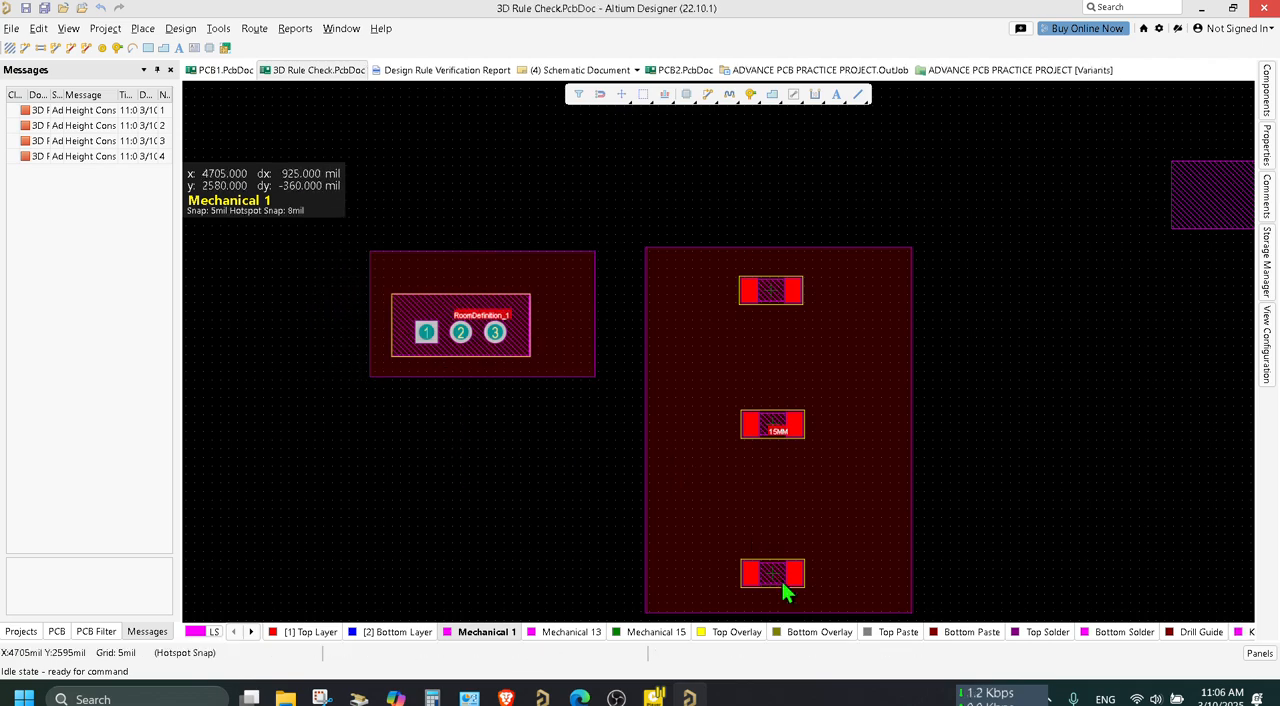
Undo a trial shift of the lowest resistor's body, and move the whole 15MM room farther from RoomDefinition_1 and slightly upward.
left_click_drag(783, 571, 779, 486)
key("ctrl+z")
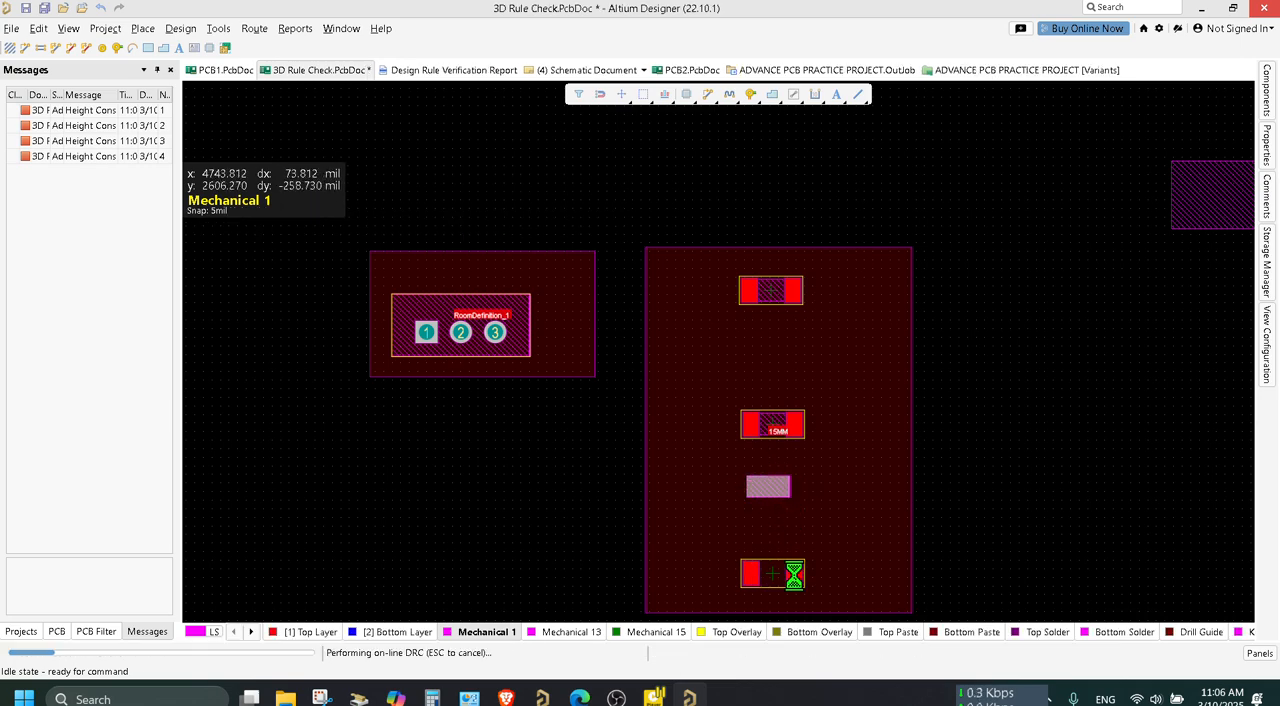
left_click_drag(823, 583, 908, 381)
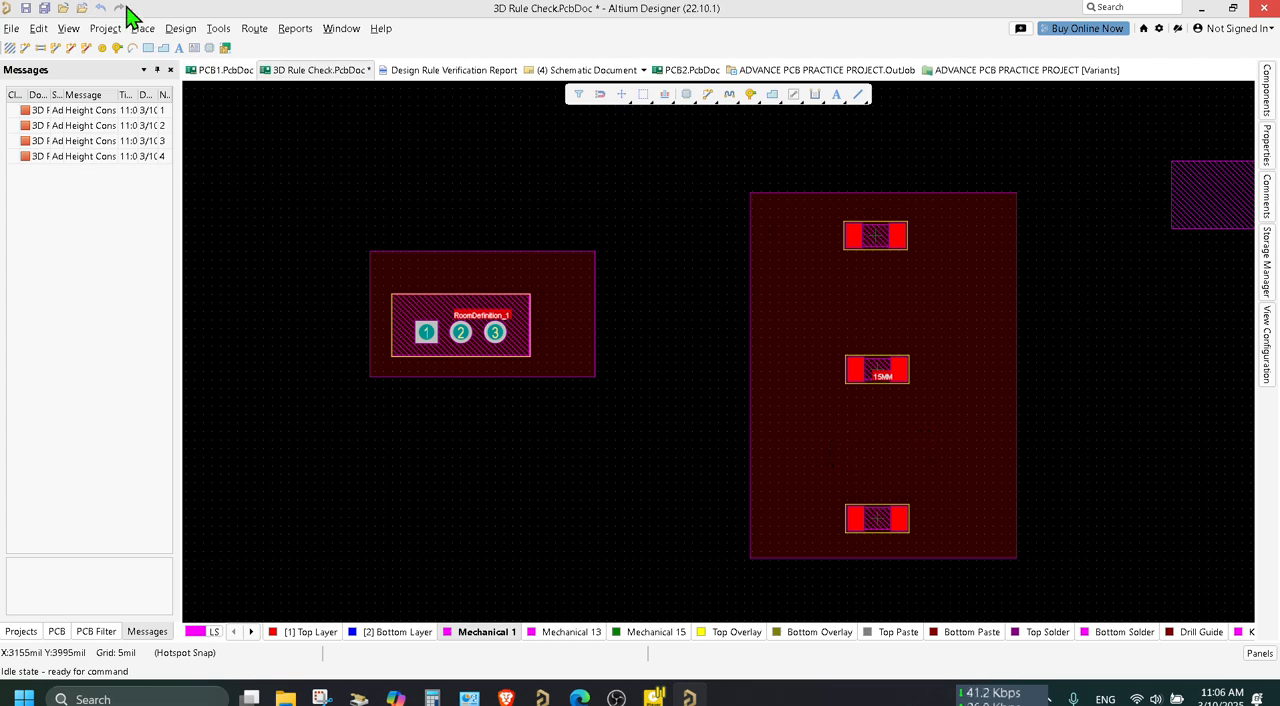
left_click(884, 326)
key("Delete")
double_click(884, 336)
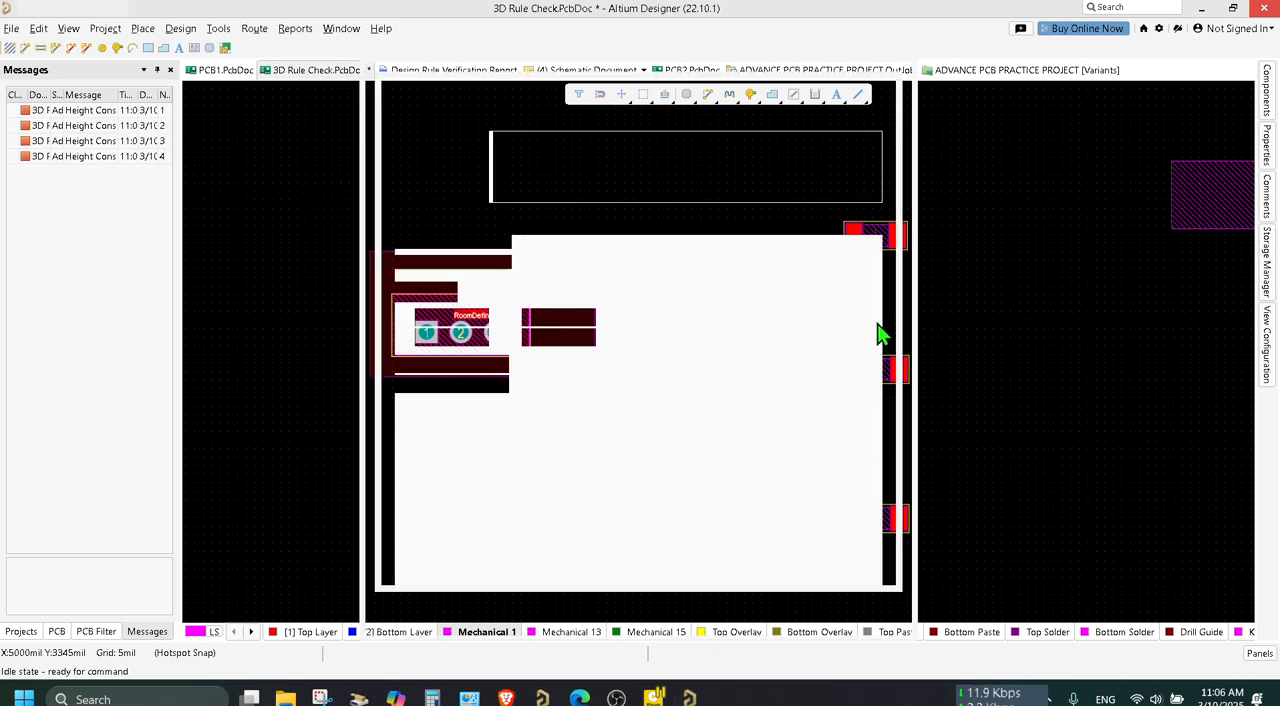
left_click(896, 46)
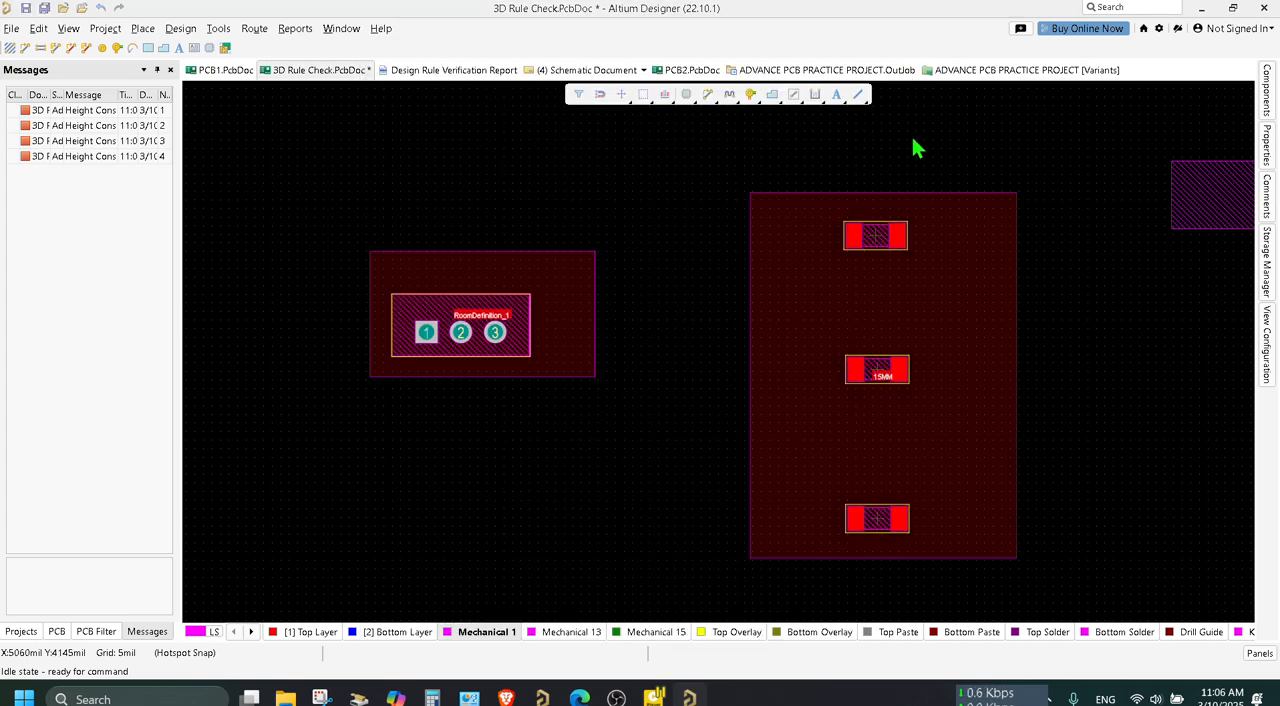
left_click(942, 342)
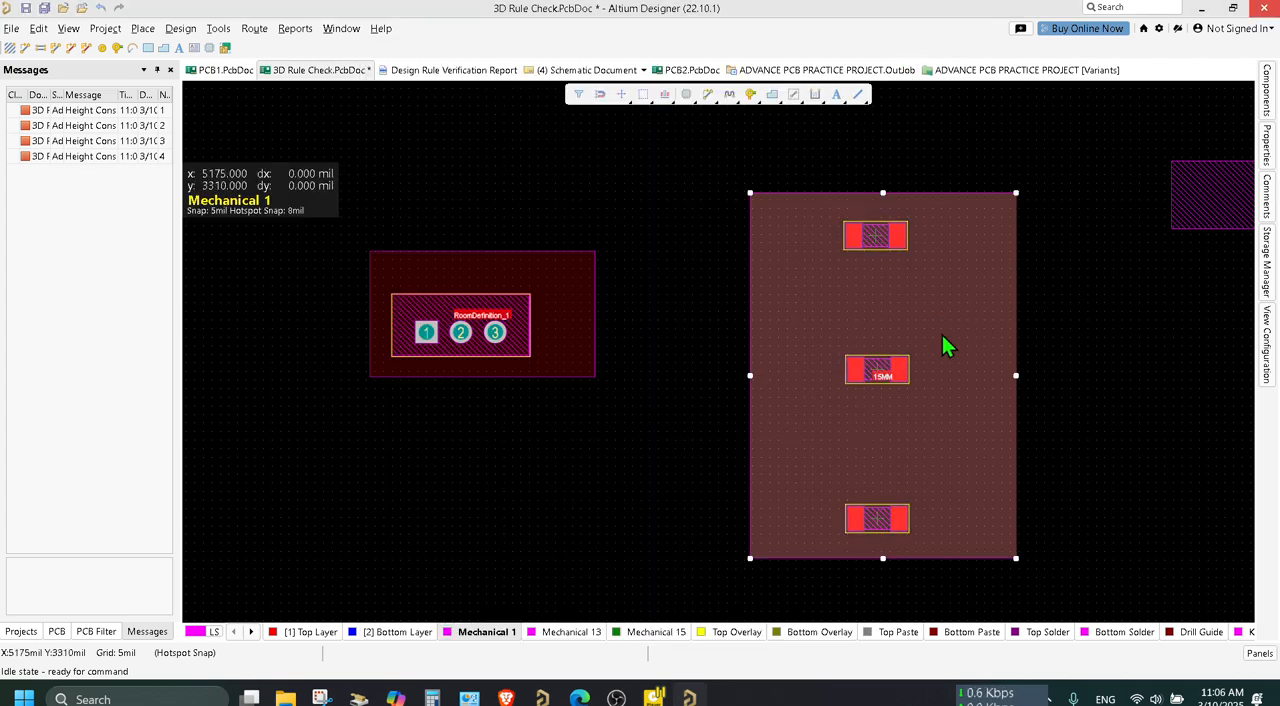
left_click(1266, 150)
Rename the room RoomDefinition_1 around the three-pad part to 5MM.
left_click(571, 306)
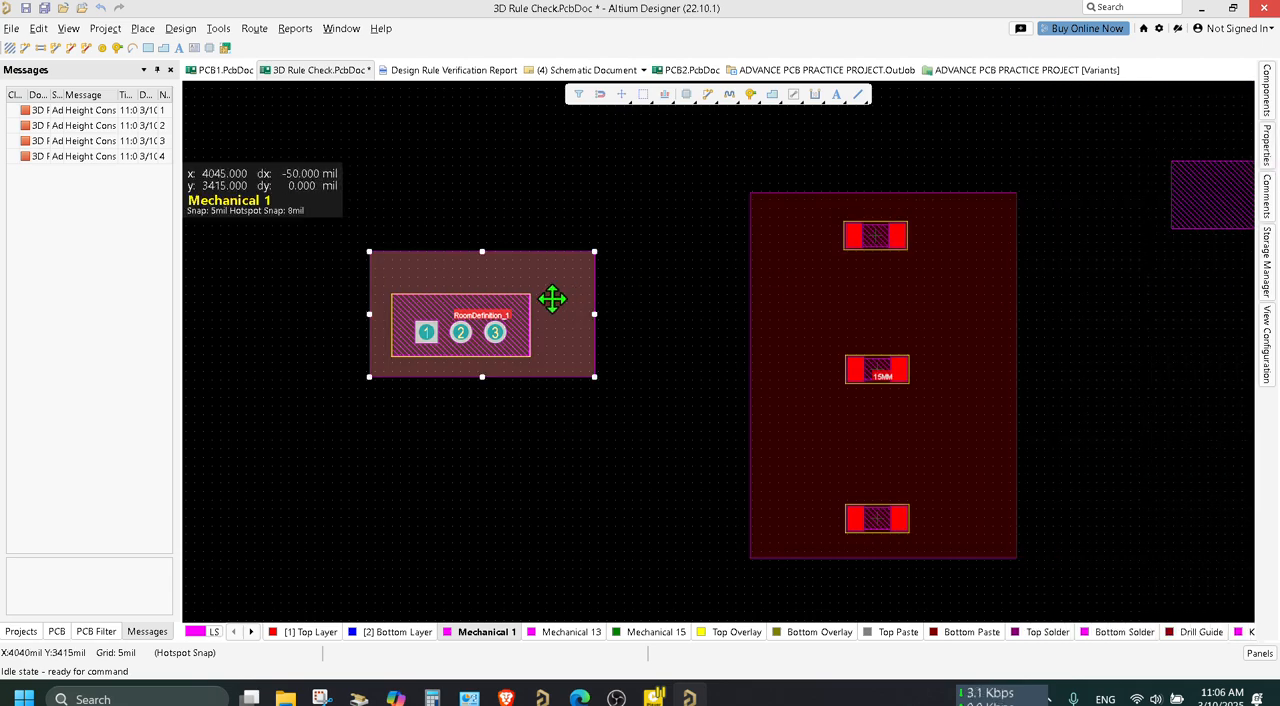
left_click(1266, 145)
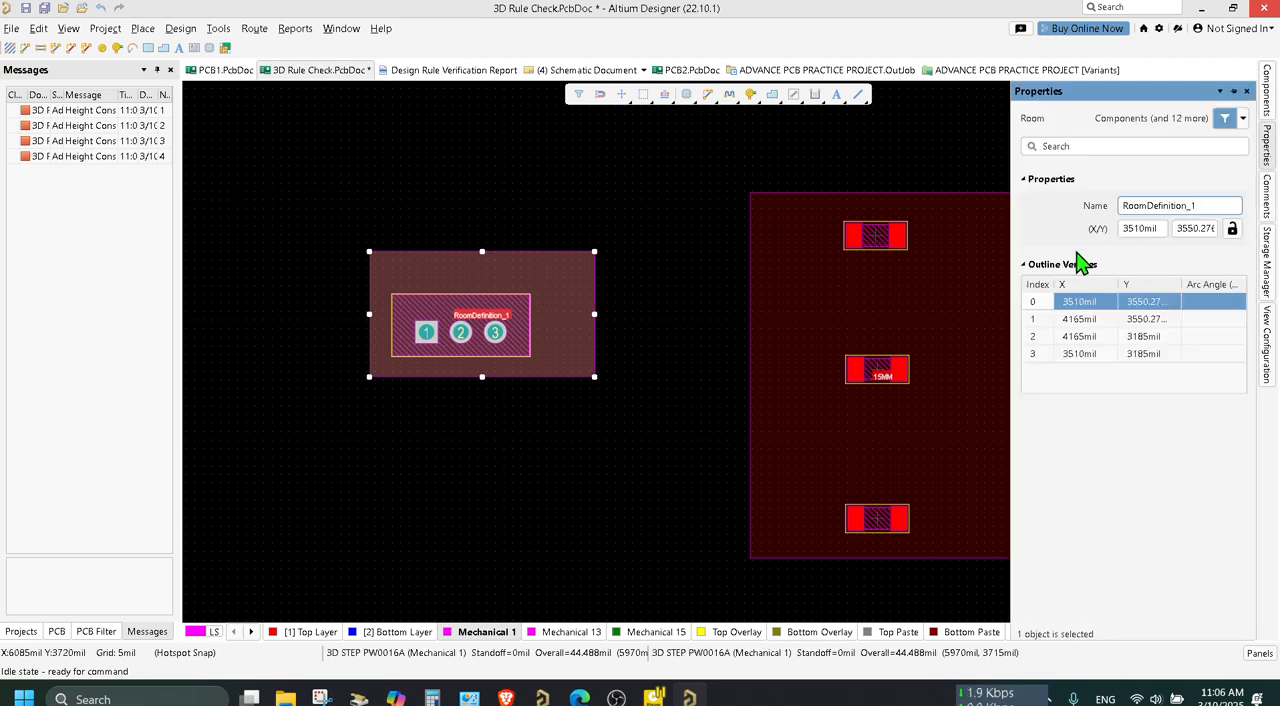
left_click(1211, 207)
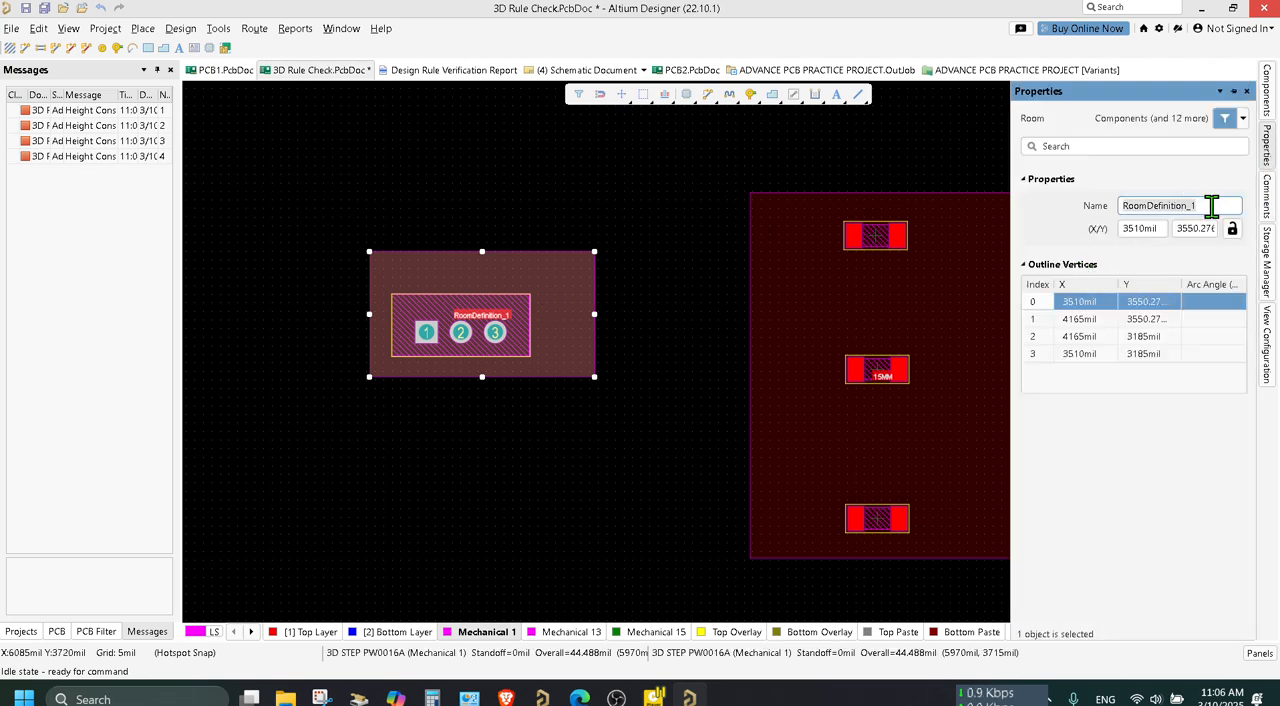
key("BackSpace")
type("5MM")
key("Return")
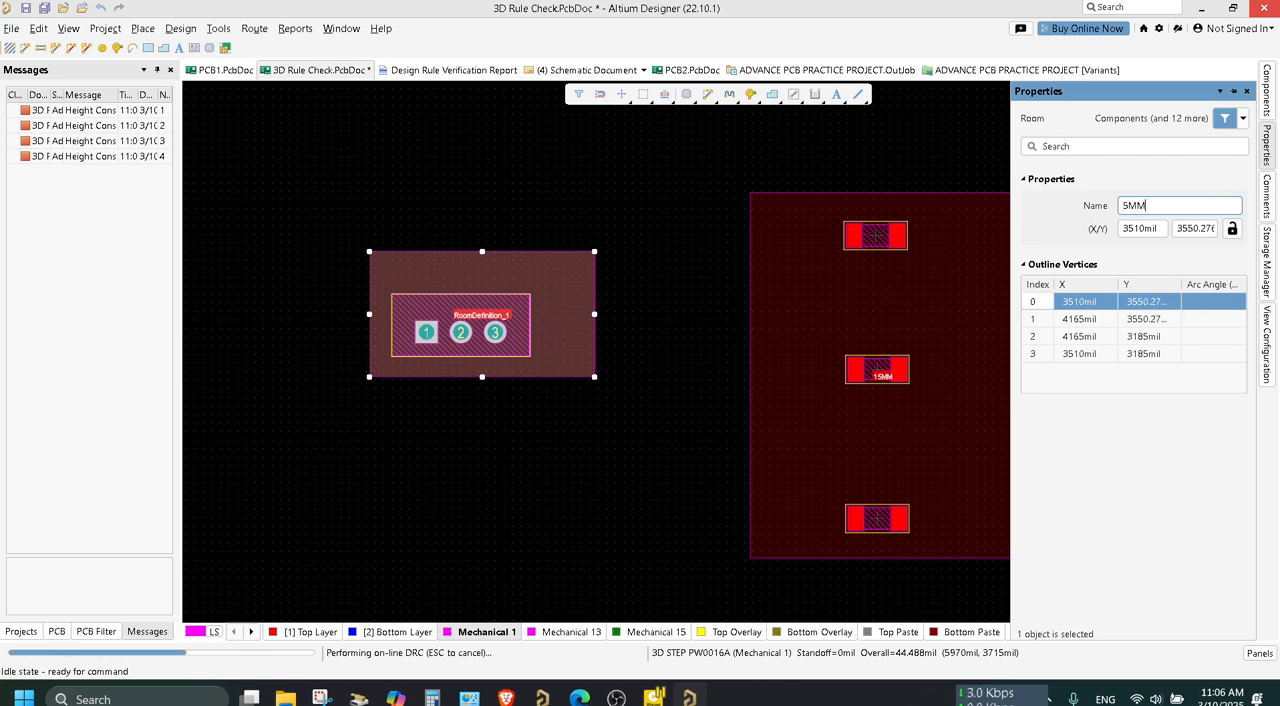
left_click(565, 500)
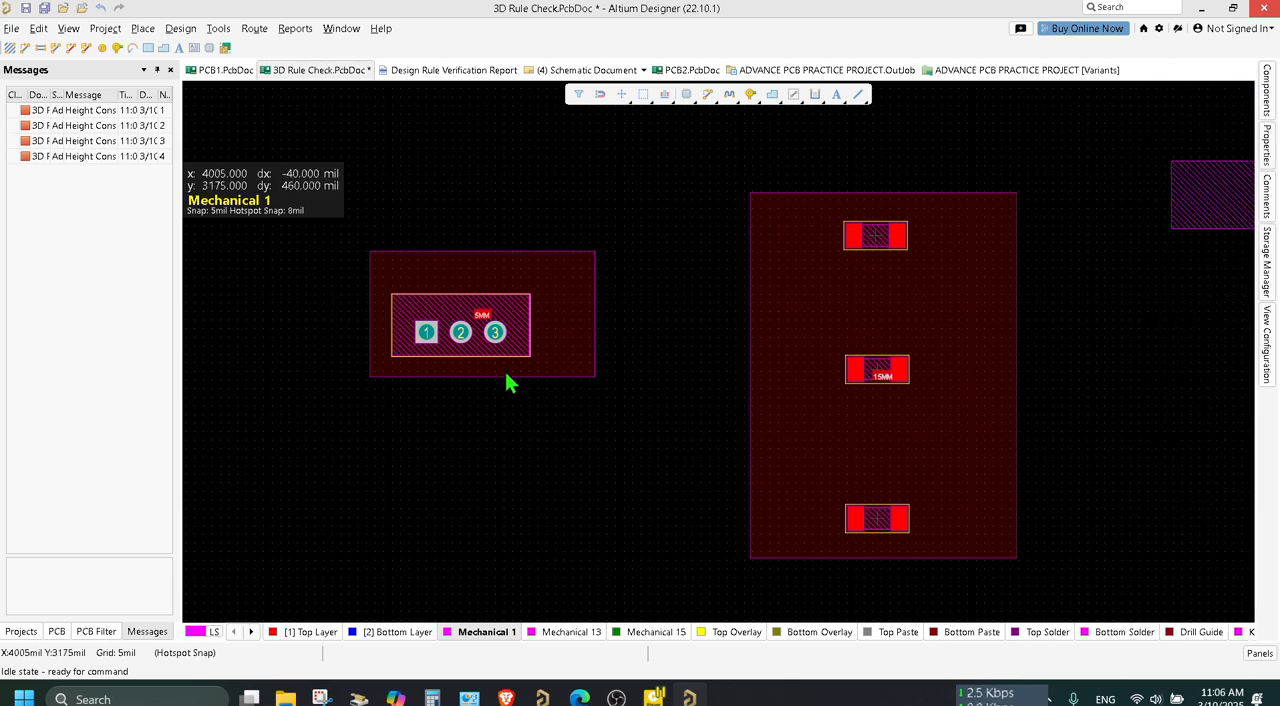
Open the design rules and replace the Height_2 rule's custom query with TouchesRoom('5MM').
left_click(178, 29)
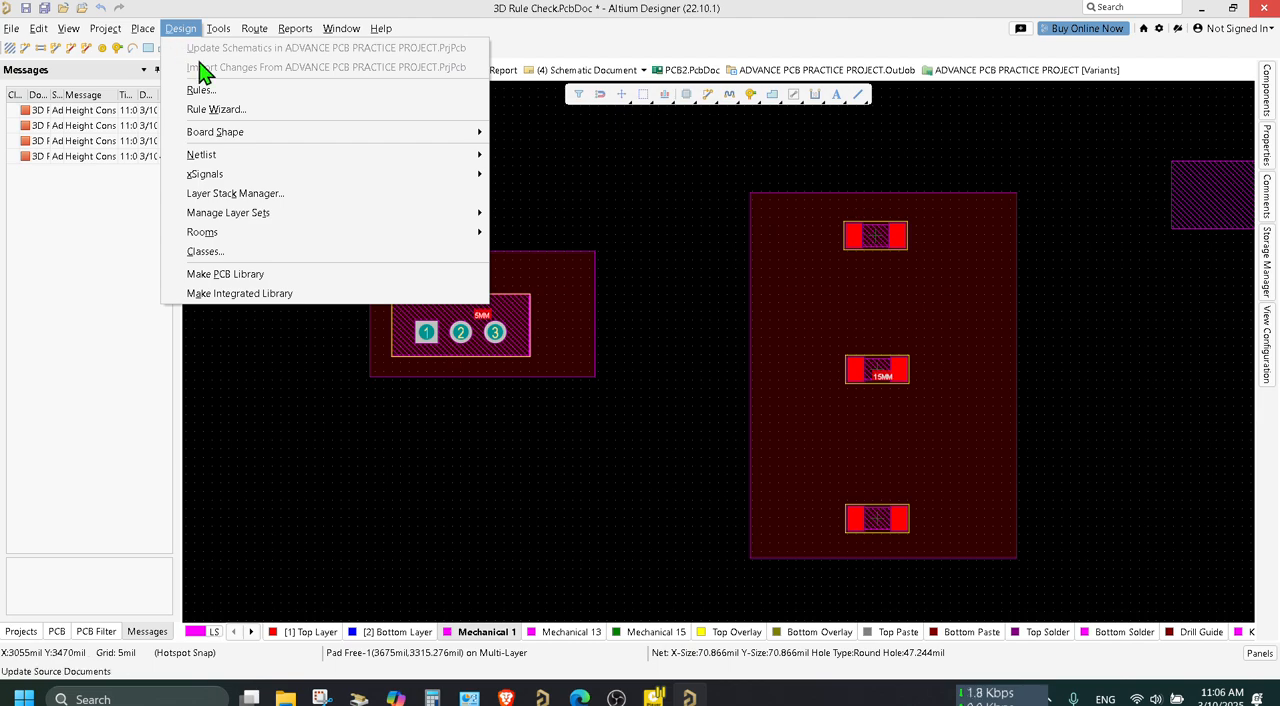
left_click(203, 90)
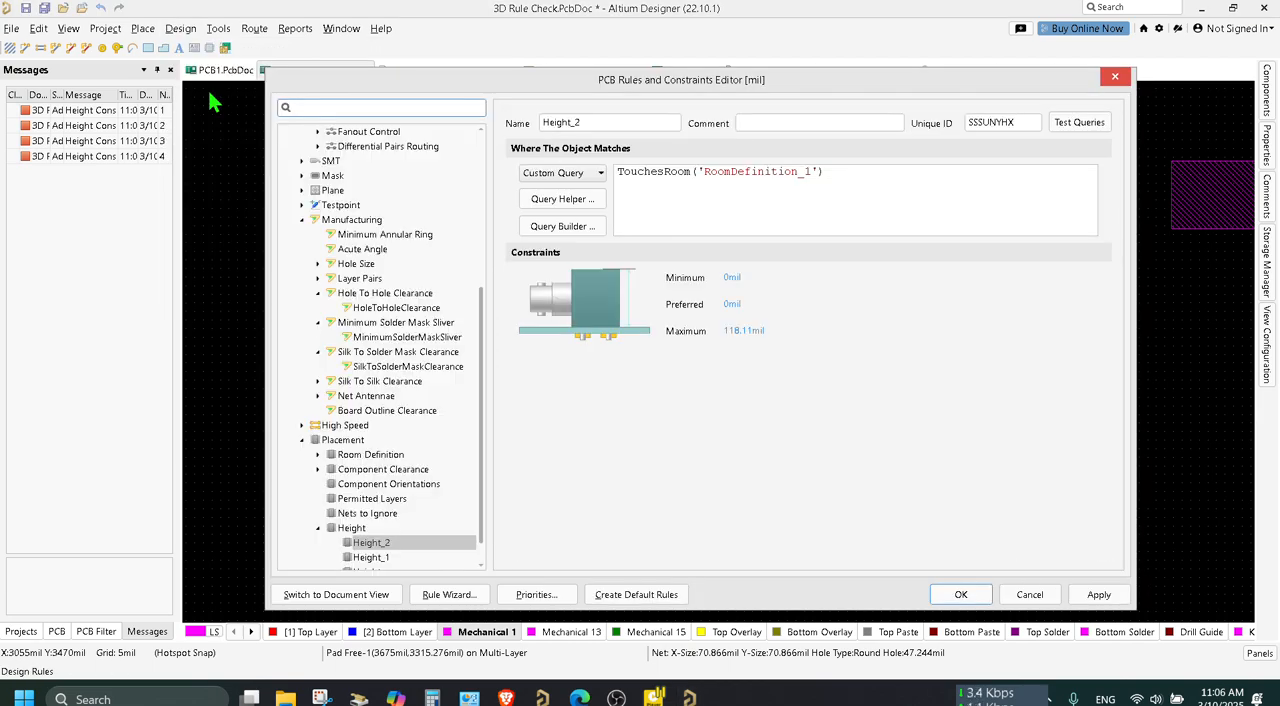
left_click(588, 173)
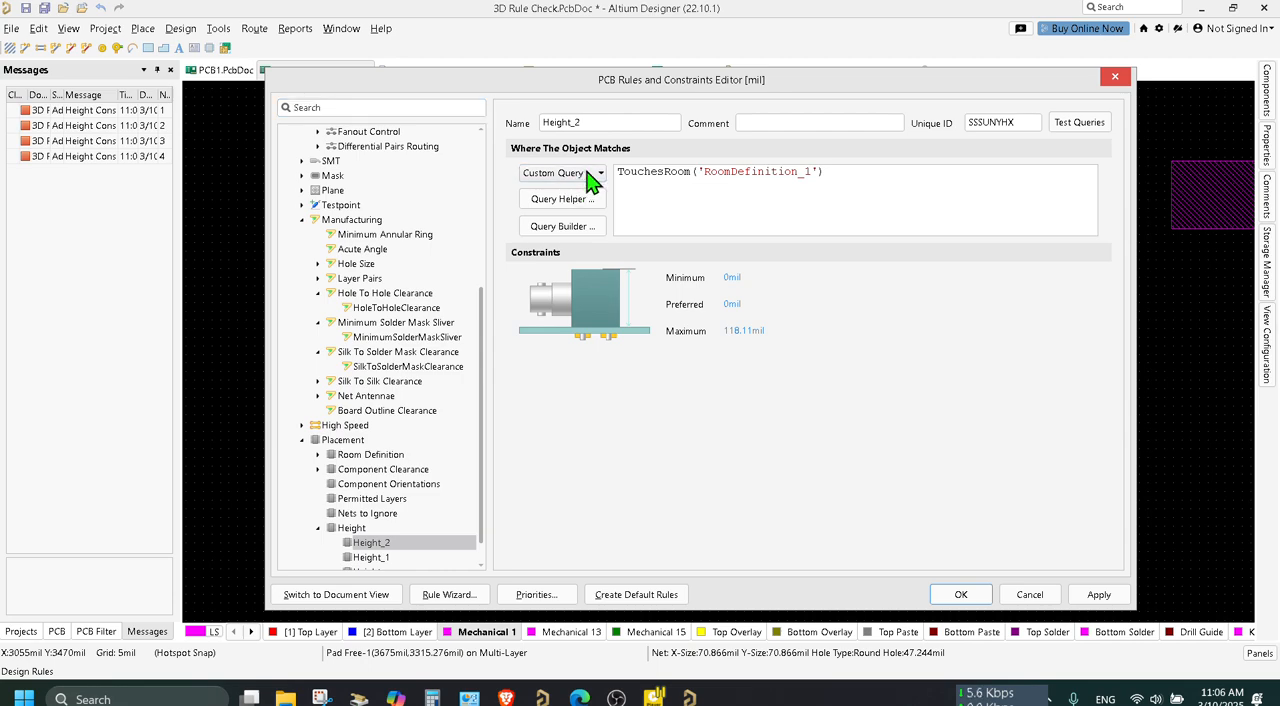
left_click(577, 270)
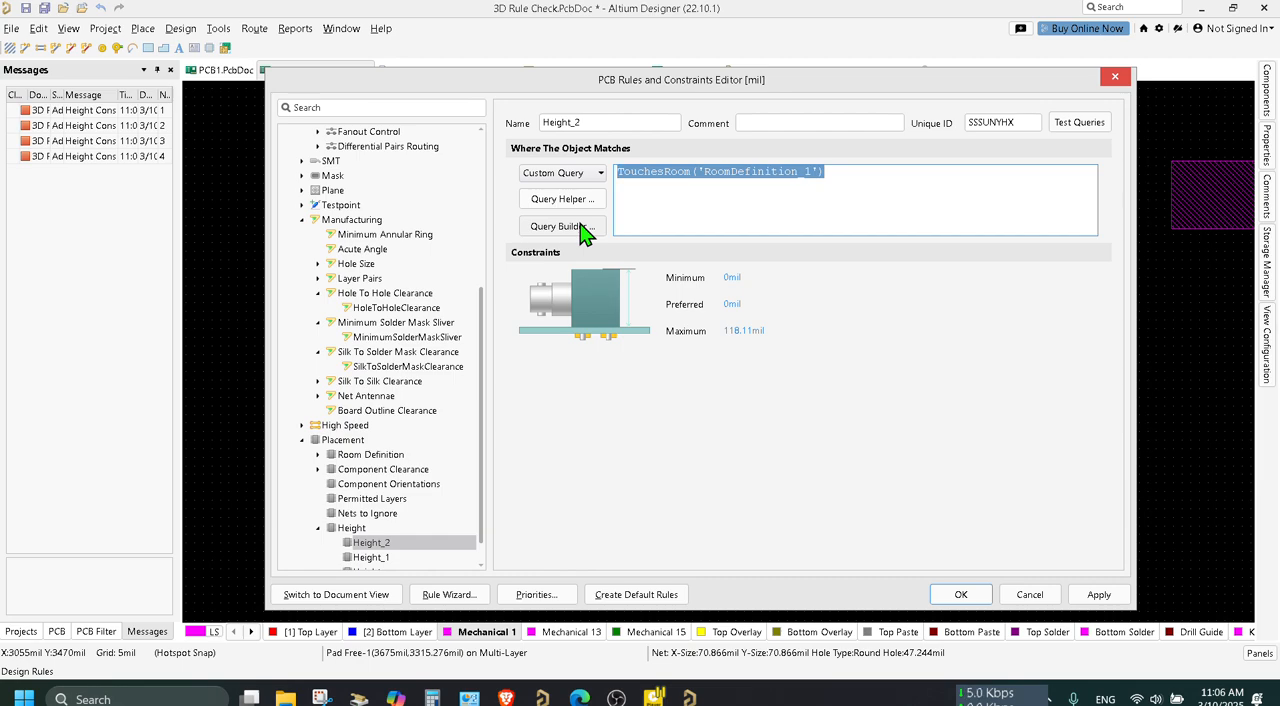
key("Delete")
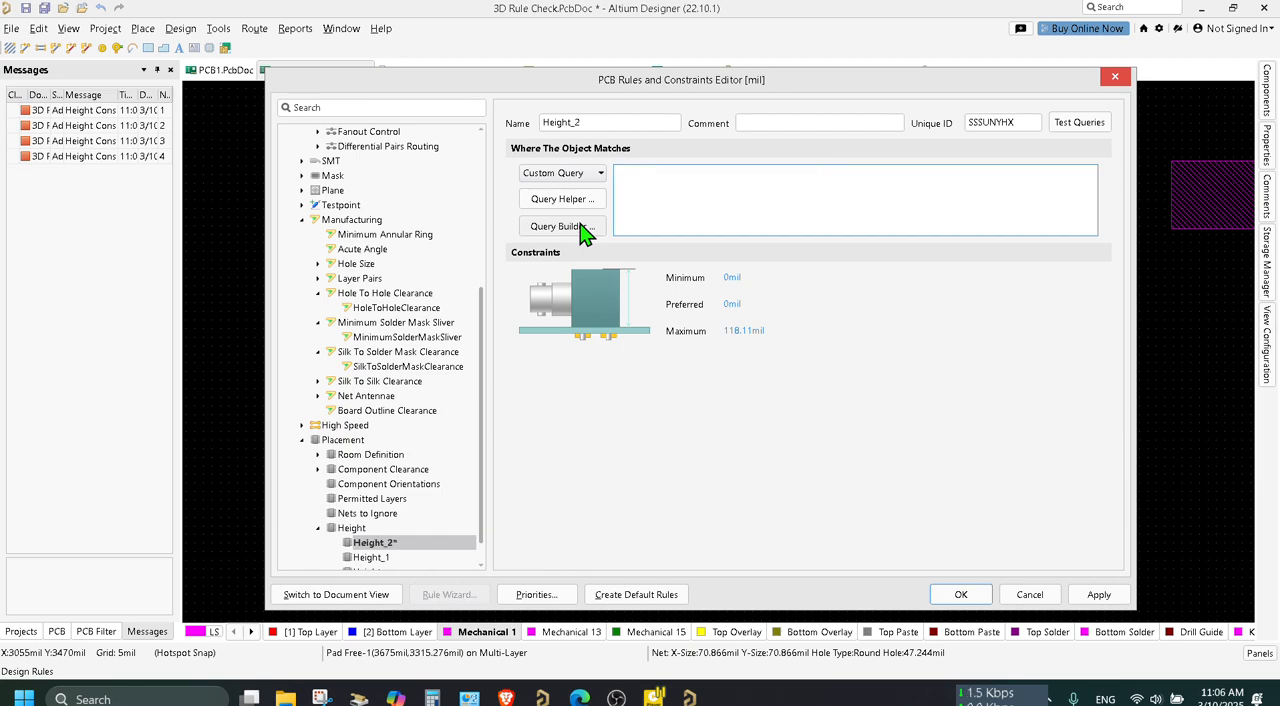
type("TO")
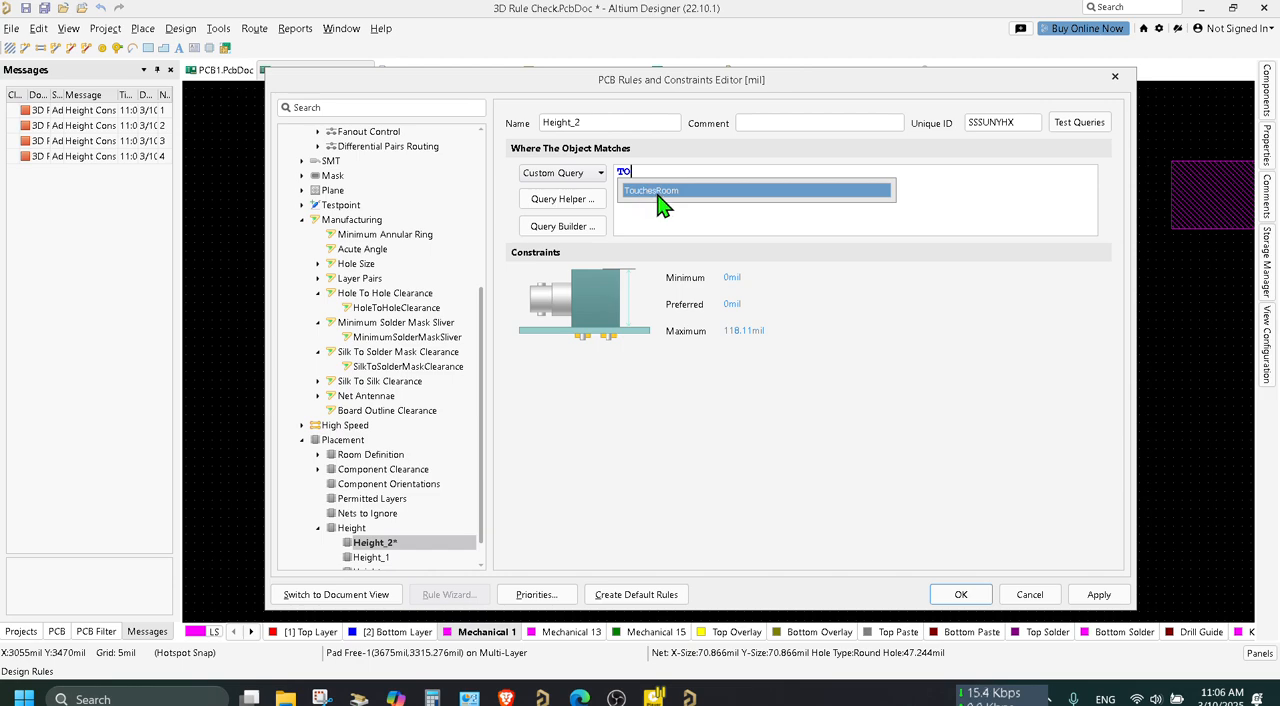
double_click(658, 192)
double_click(728, 201)
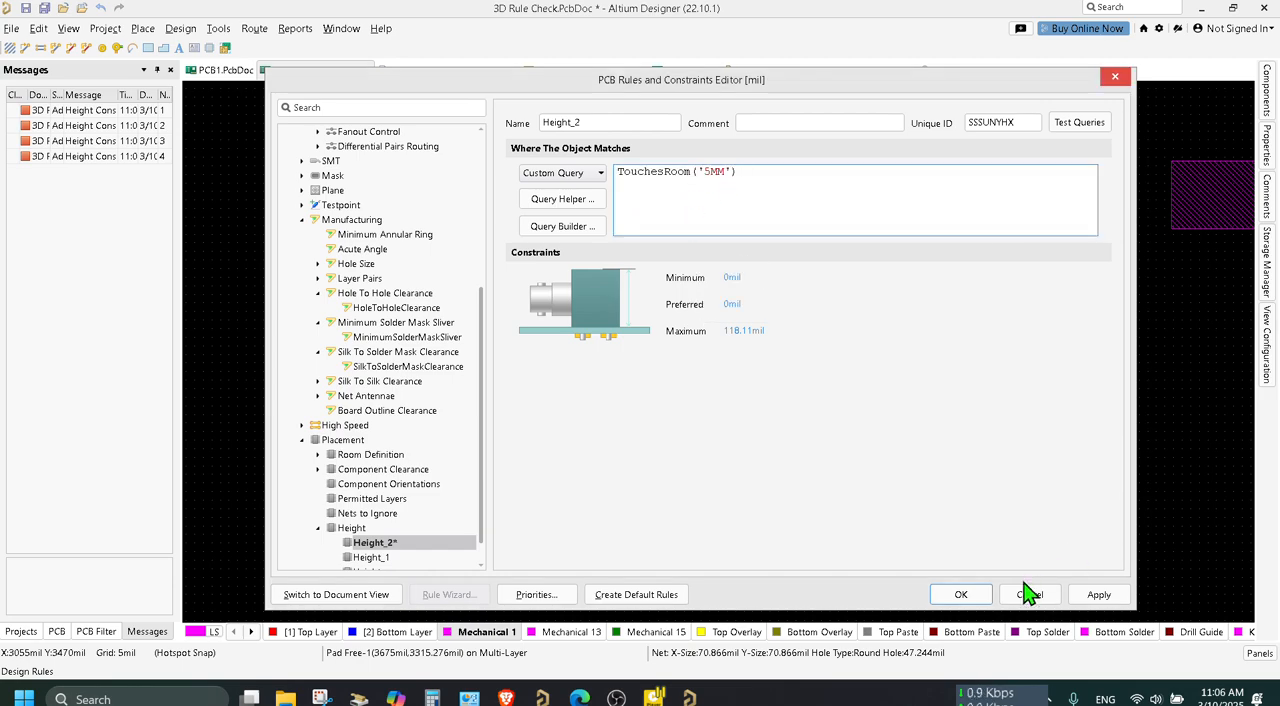
Set the Height_2 rule's maximum height to 5 mil and apply the rule changes.
left_click(741, 330)
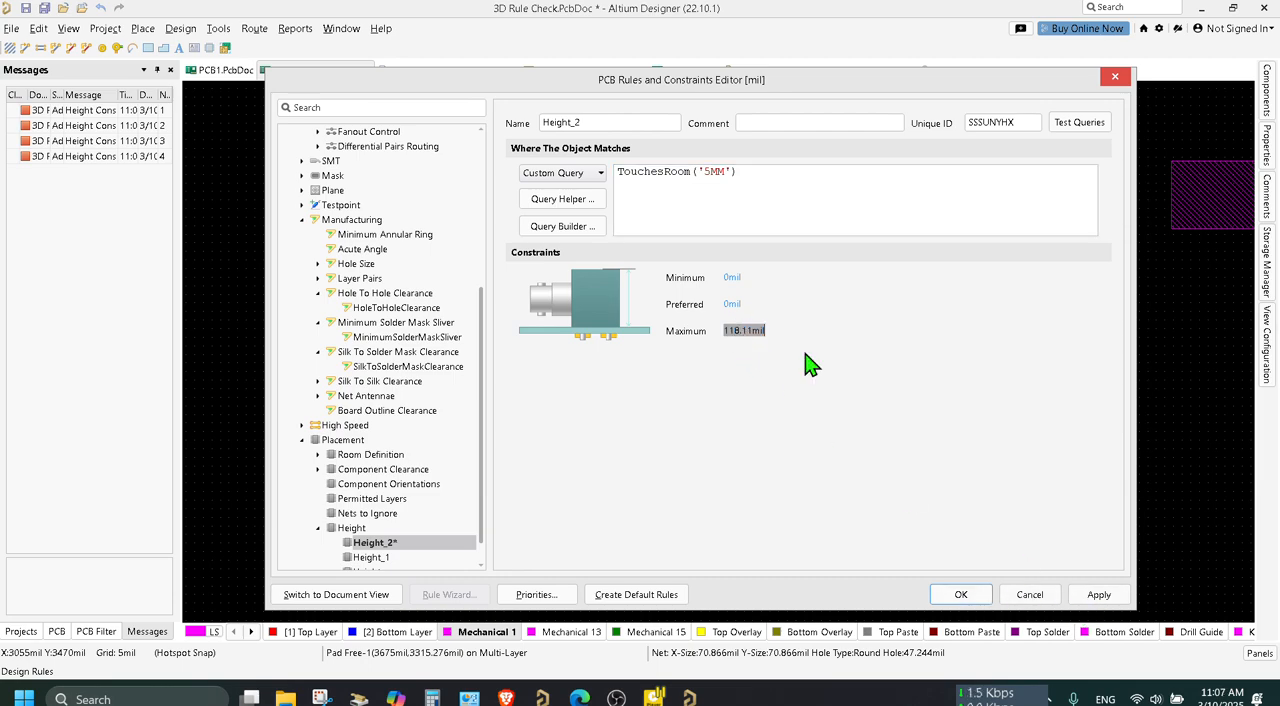
type("5MIL")
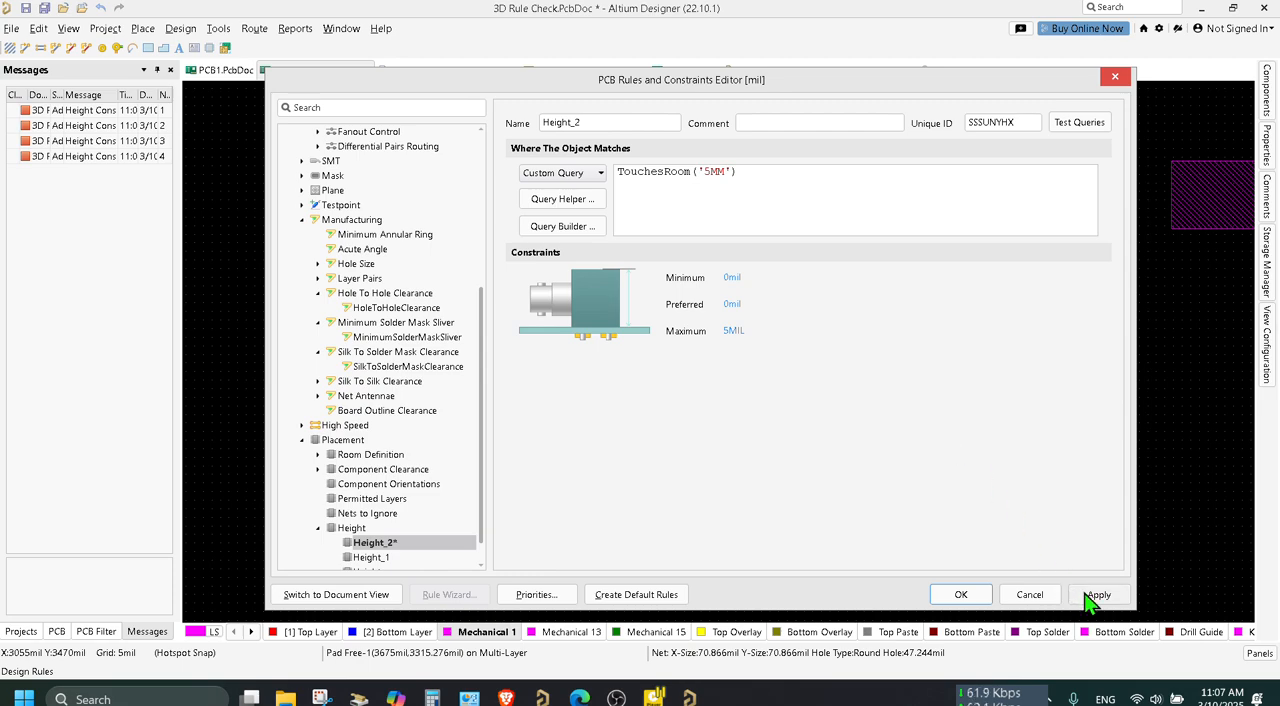
left_click(788, 186)
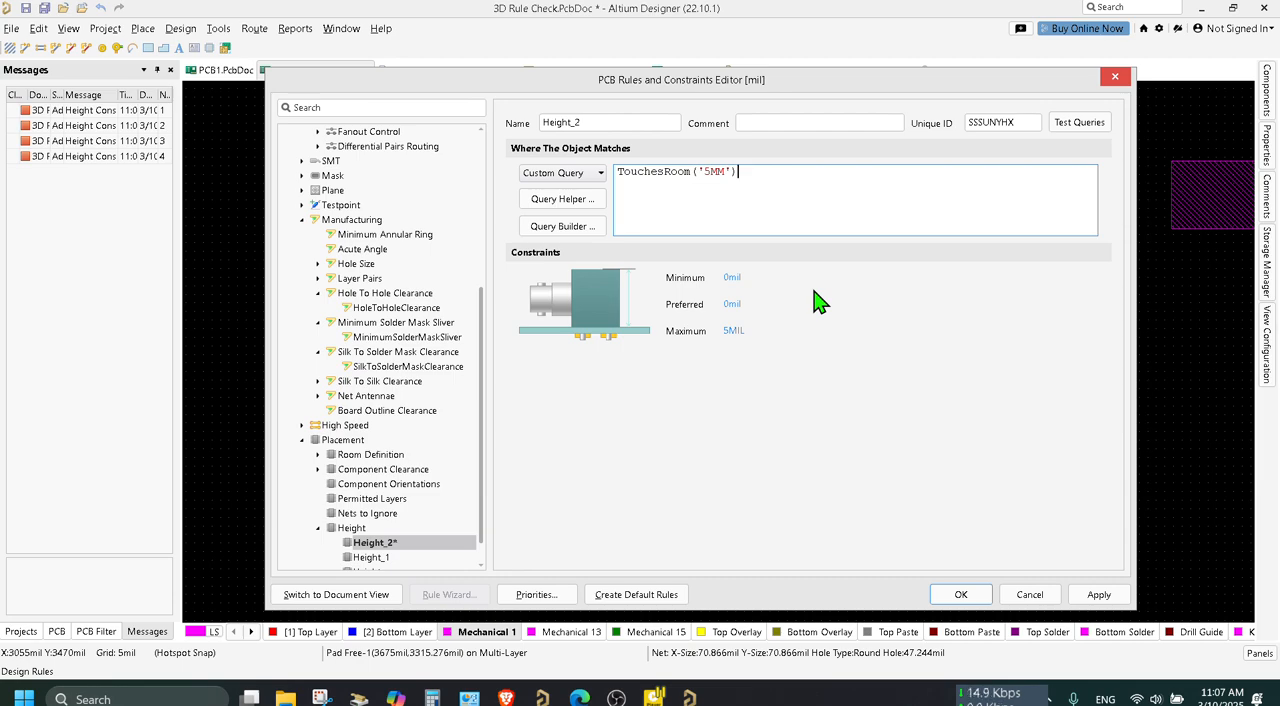
left_click(1098, 596)
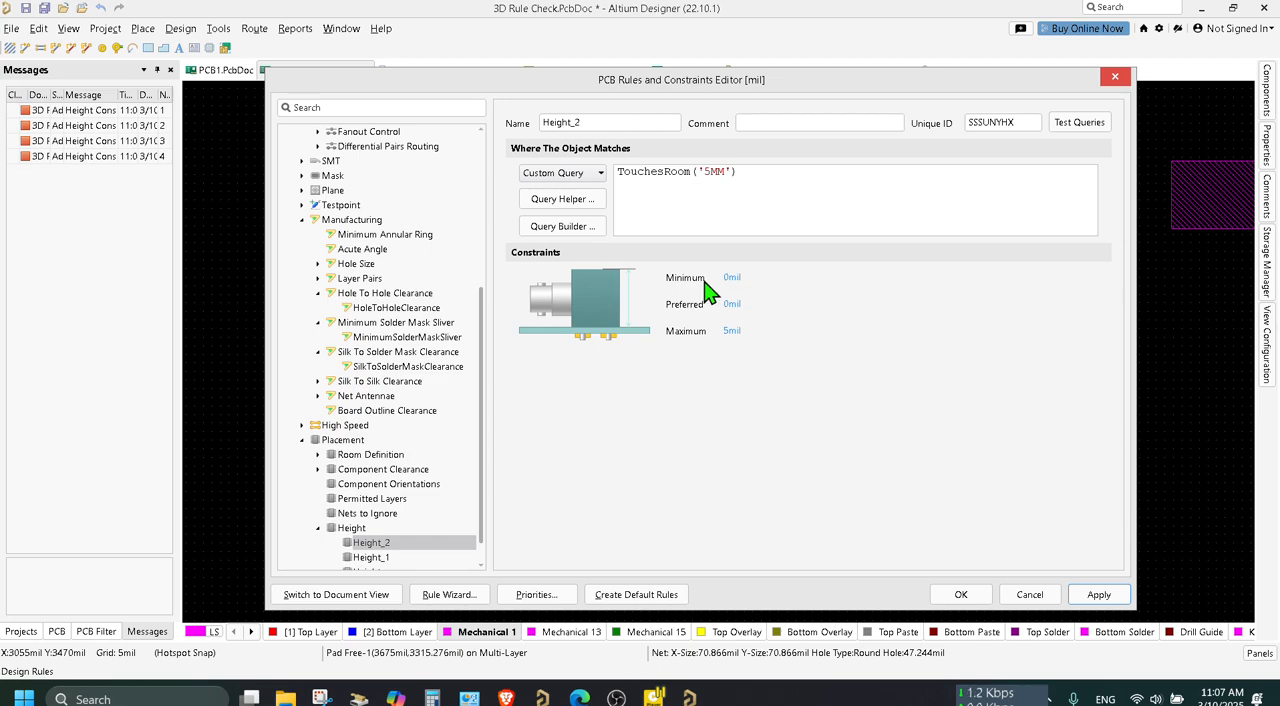
scroll(435, 426, "down", 1)
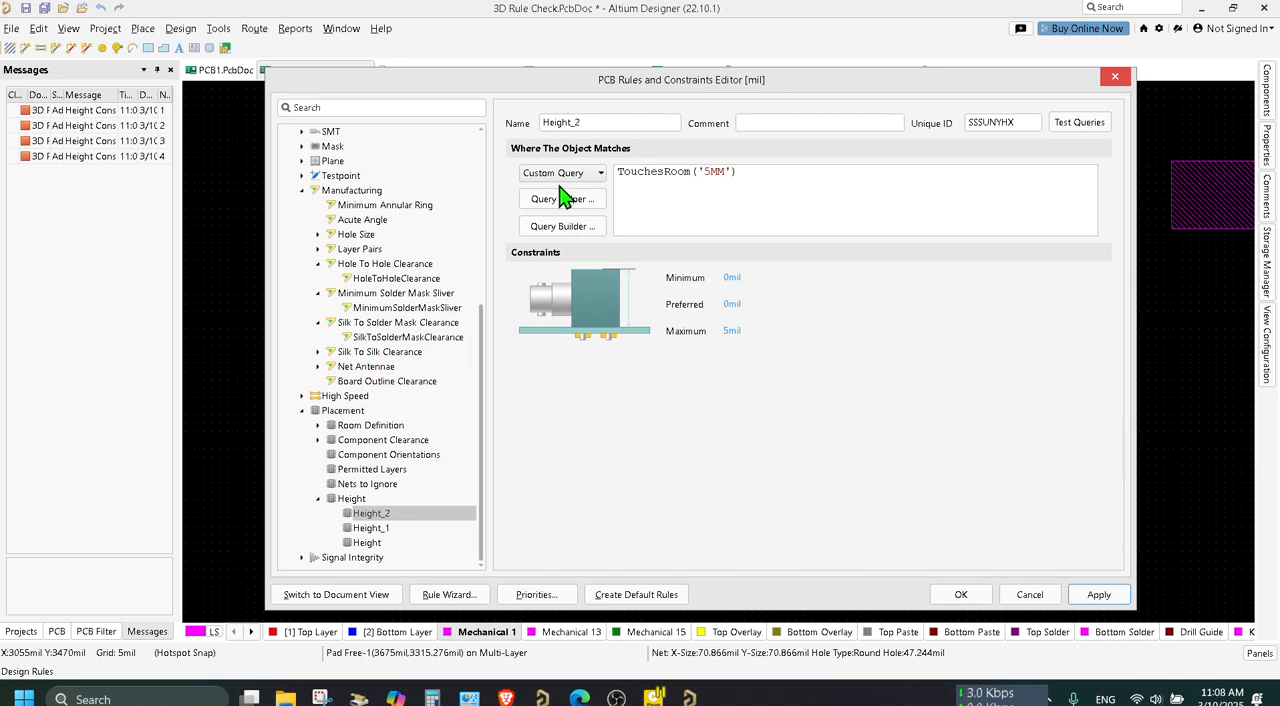
Rename the Height_2 rule to ROOM 5 and apply the change.
double_click(613, 122)
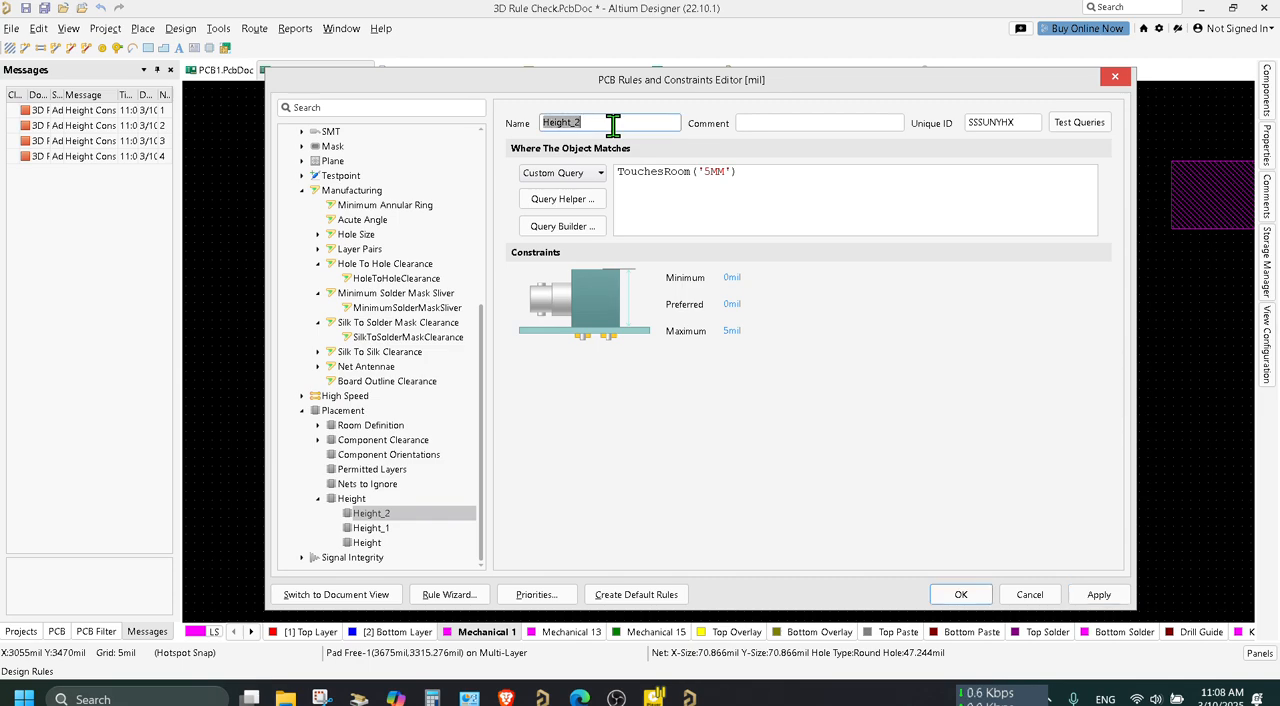
type("ROMM")
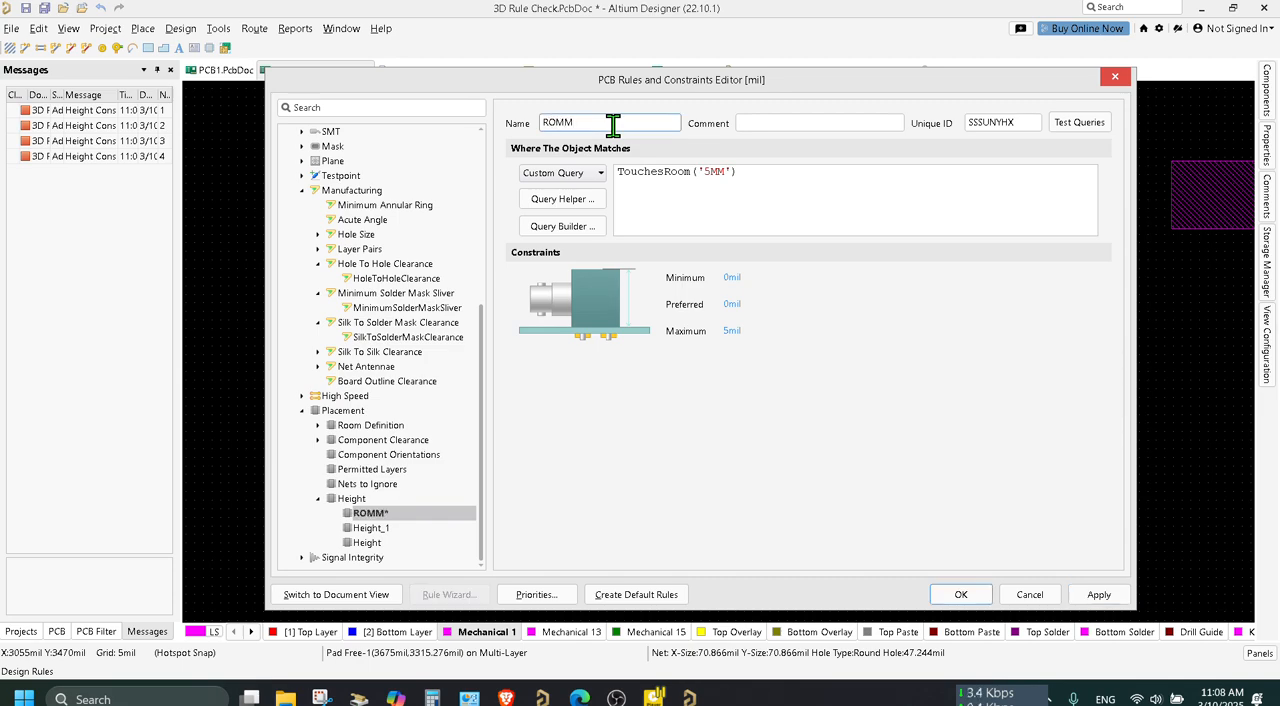
key("BackSpace")
type("OM 5")
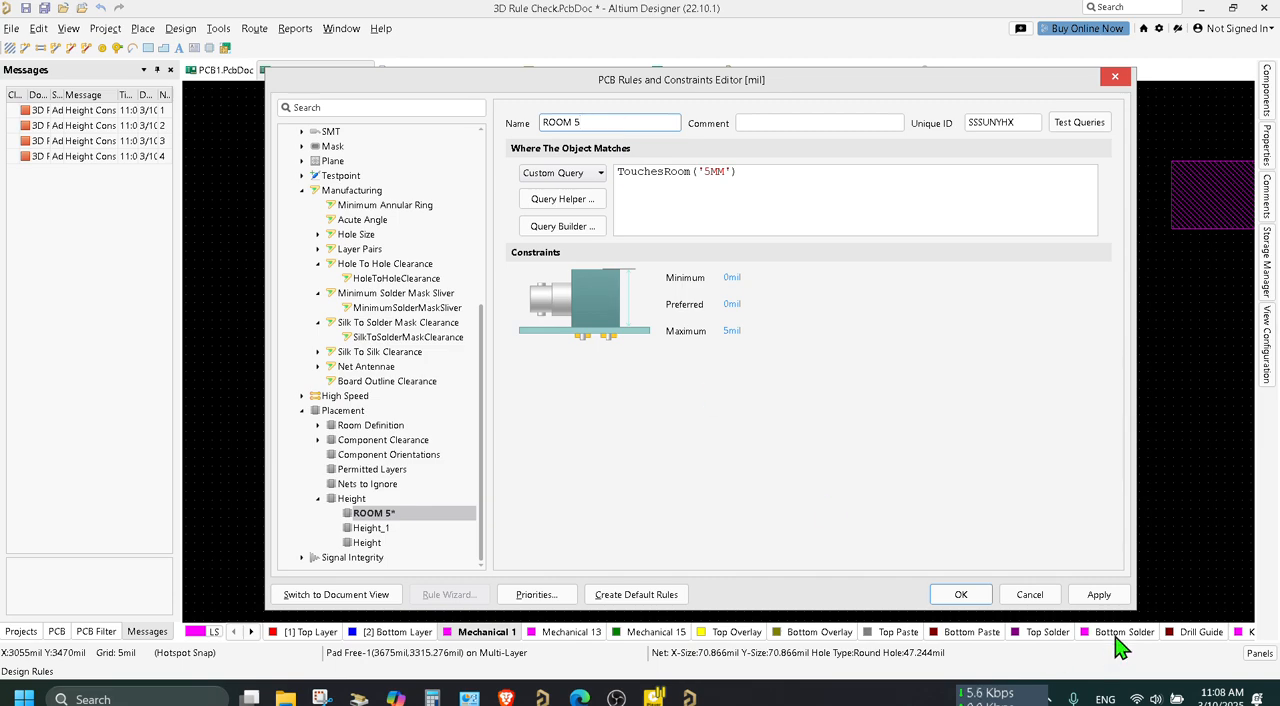
left_click(1099, 594)
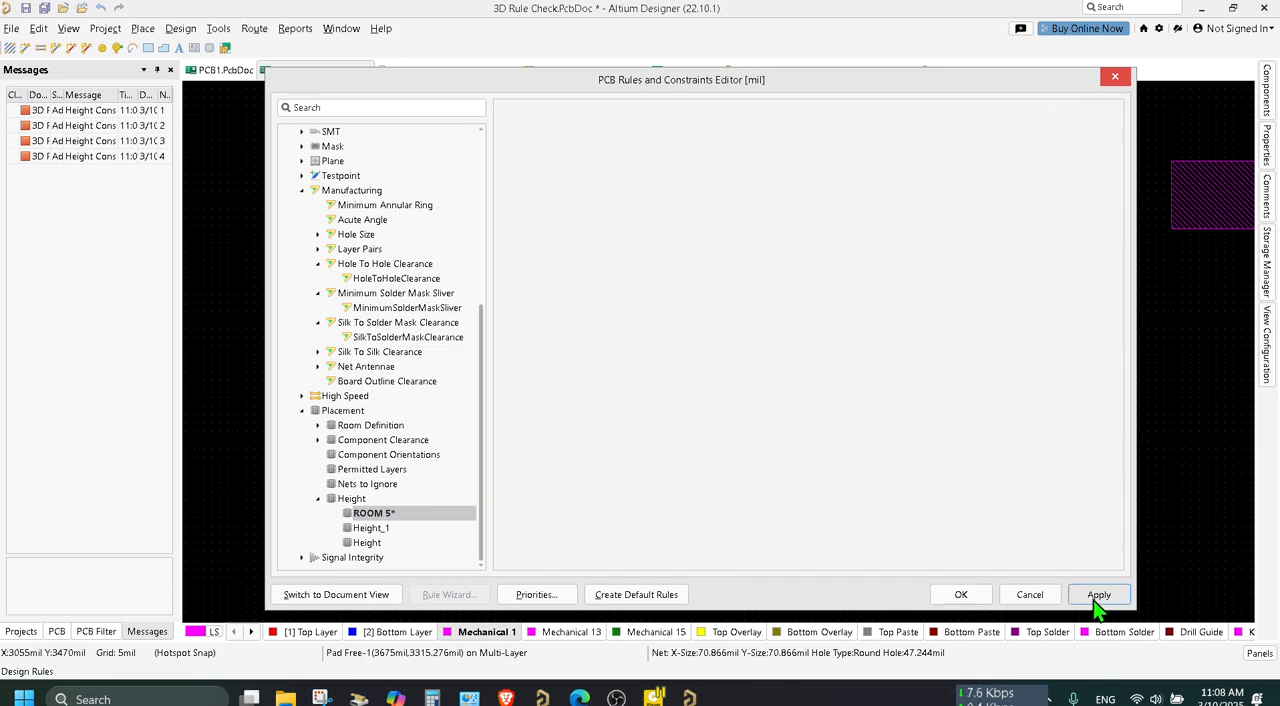
Rename the Height_1 rule to ROOM 15MM and apply the change.
left_click(375, 528)
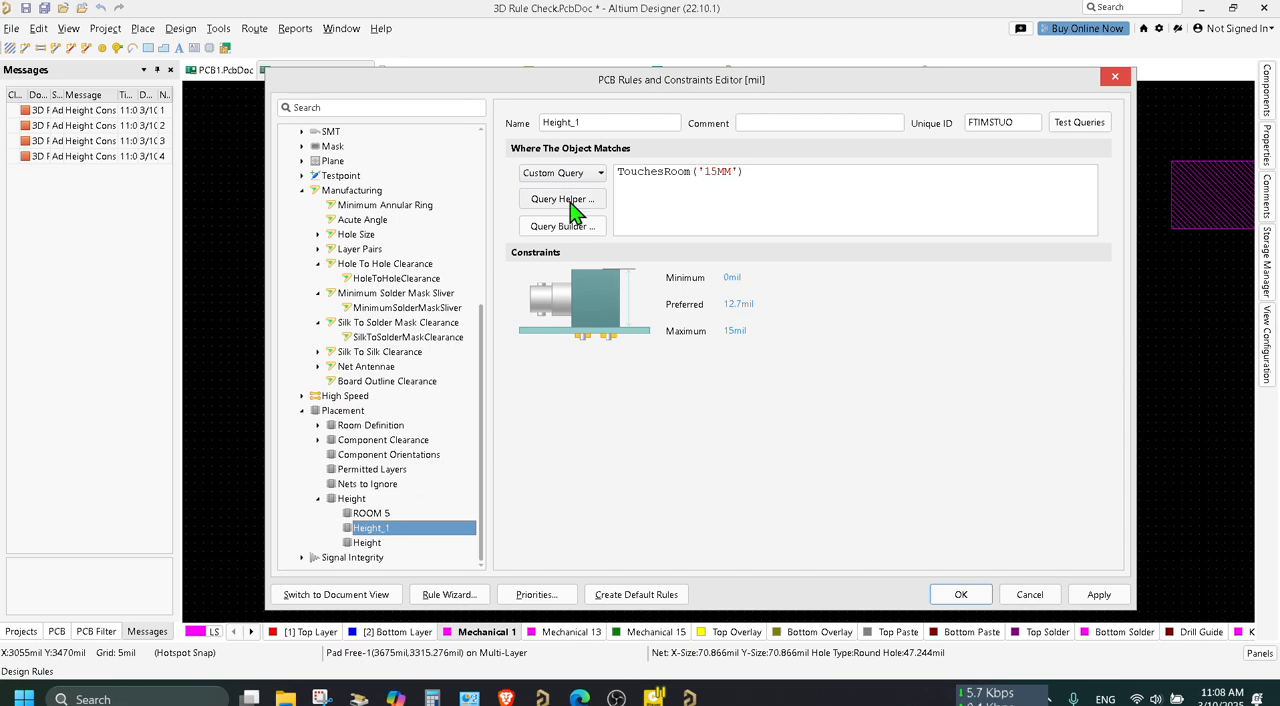
double_click(610, 122)
type("ROOM")
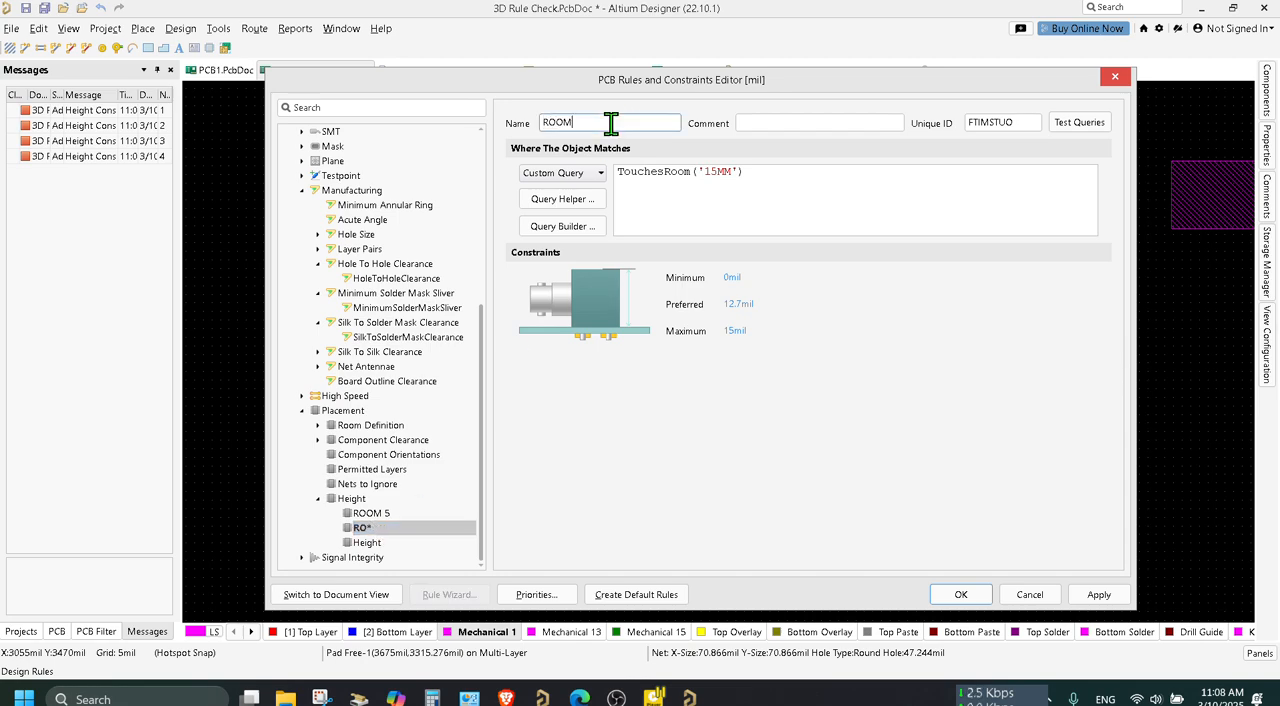
type(" 15MM")
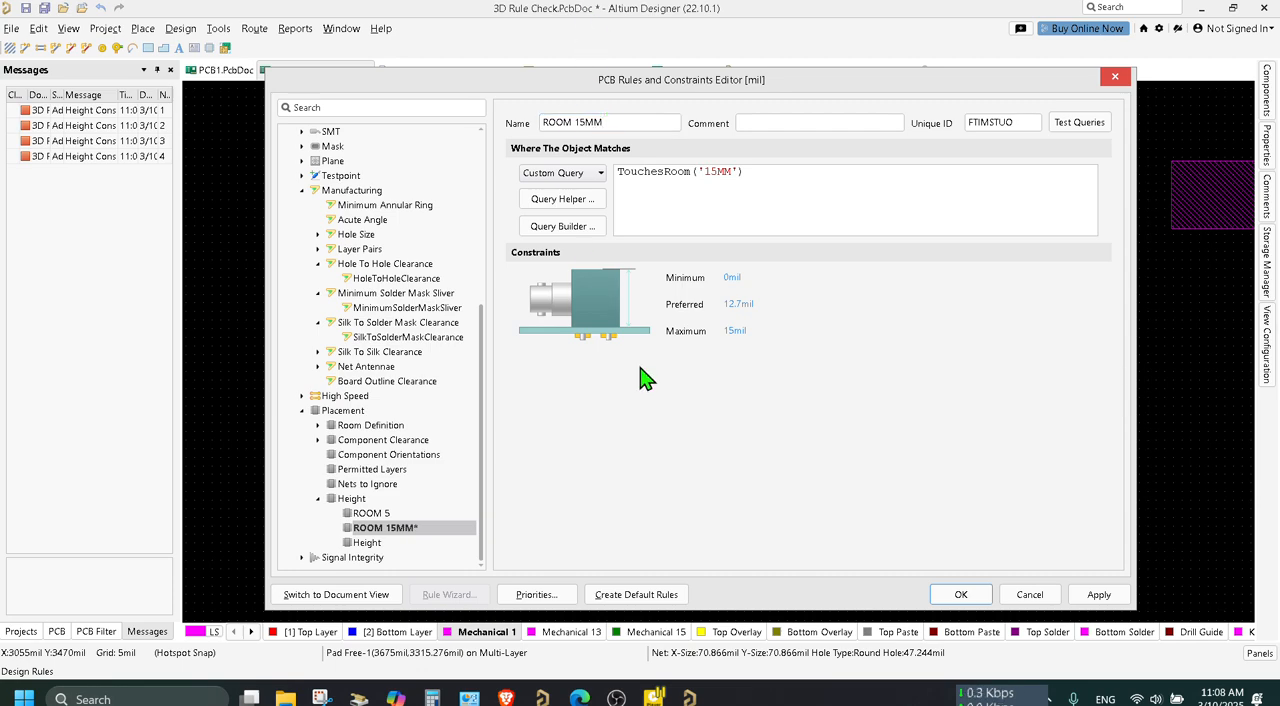
left_click(1099, 594)
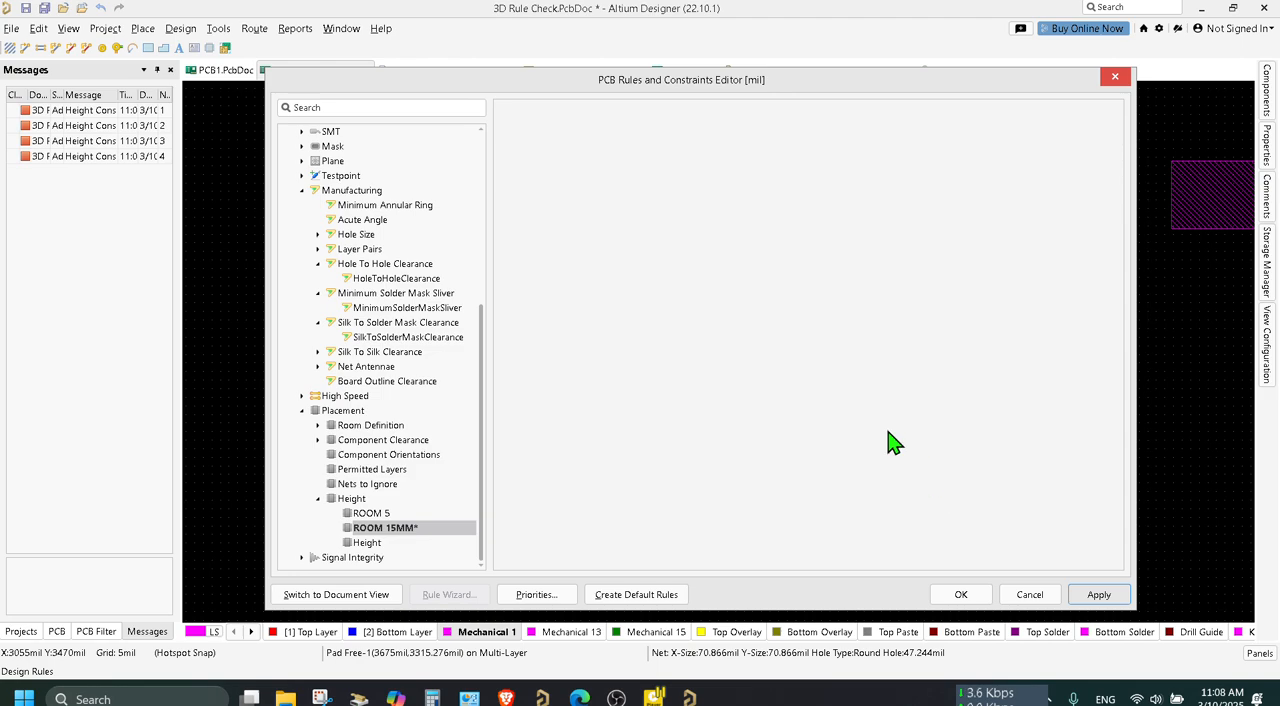
left_click(381, 514)
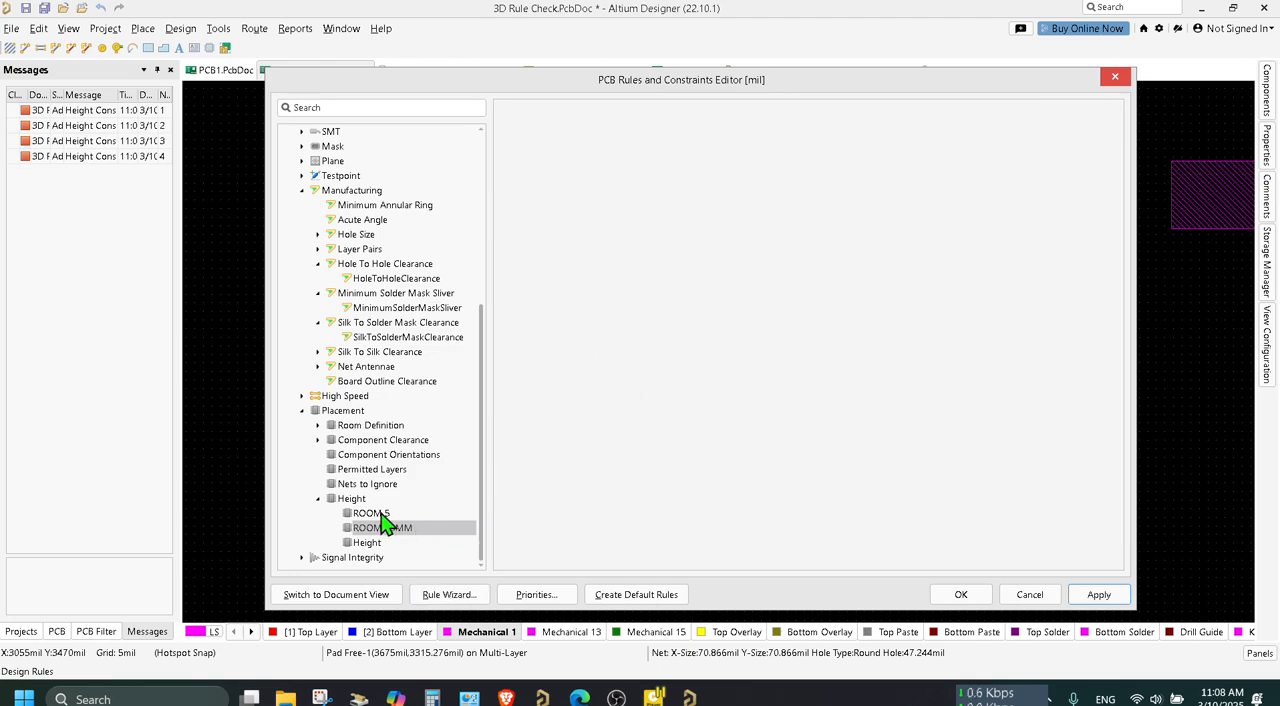
left_click(395, 528)
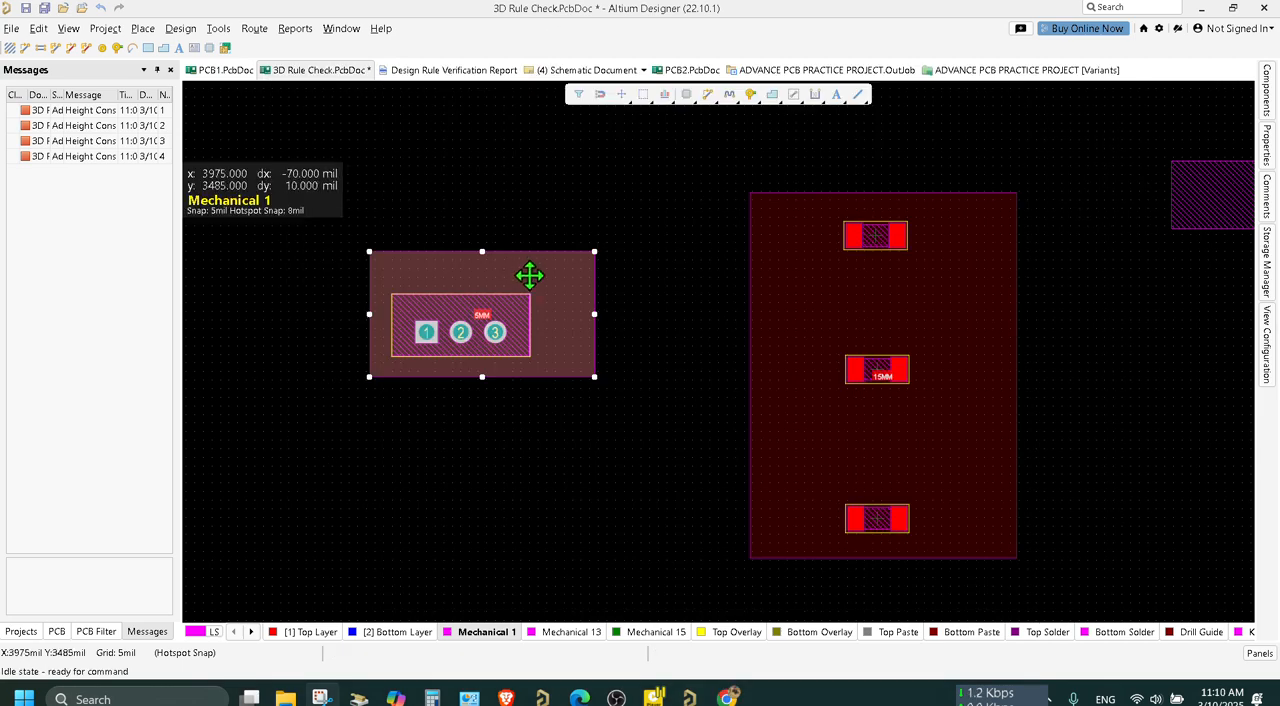
Review the 15MM room's definition settings and close them with the values kept.
double_click(846, 283)
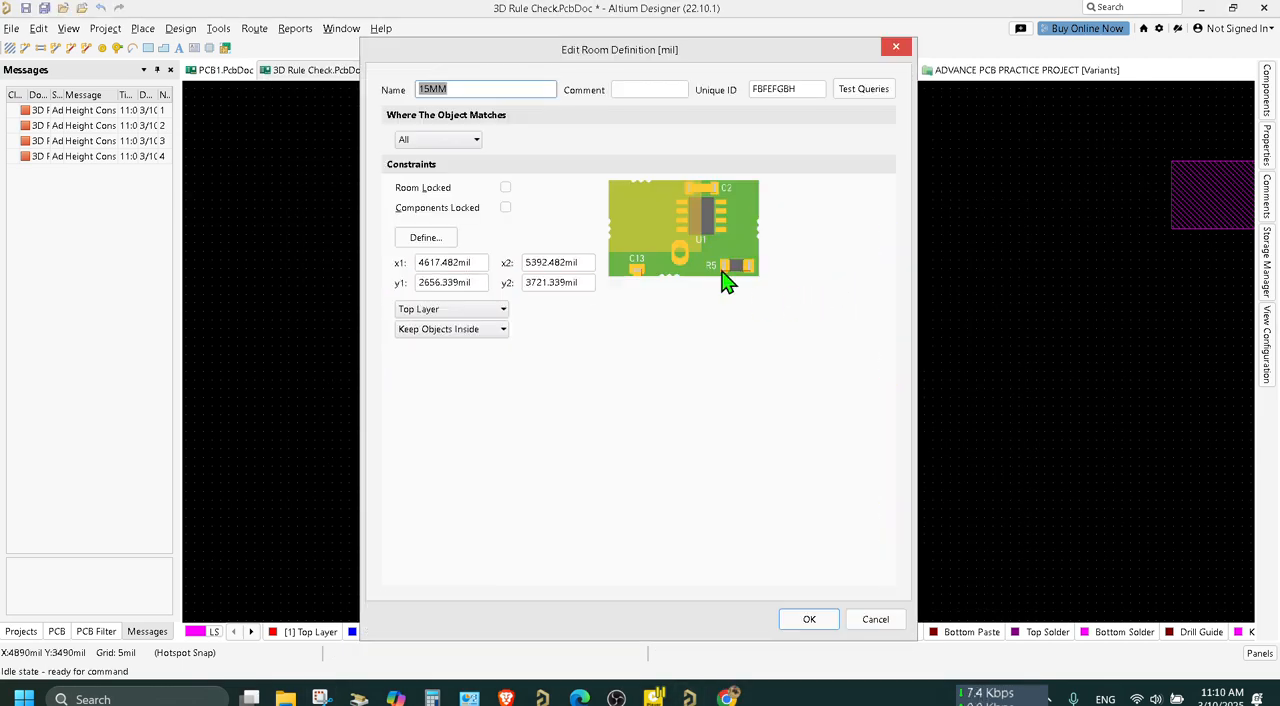
left_click(809, 619)
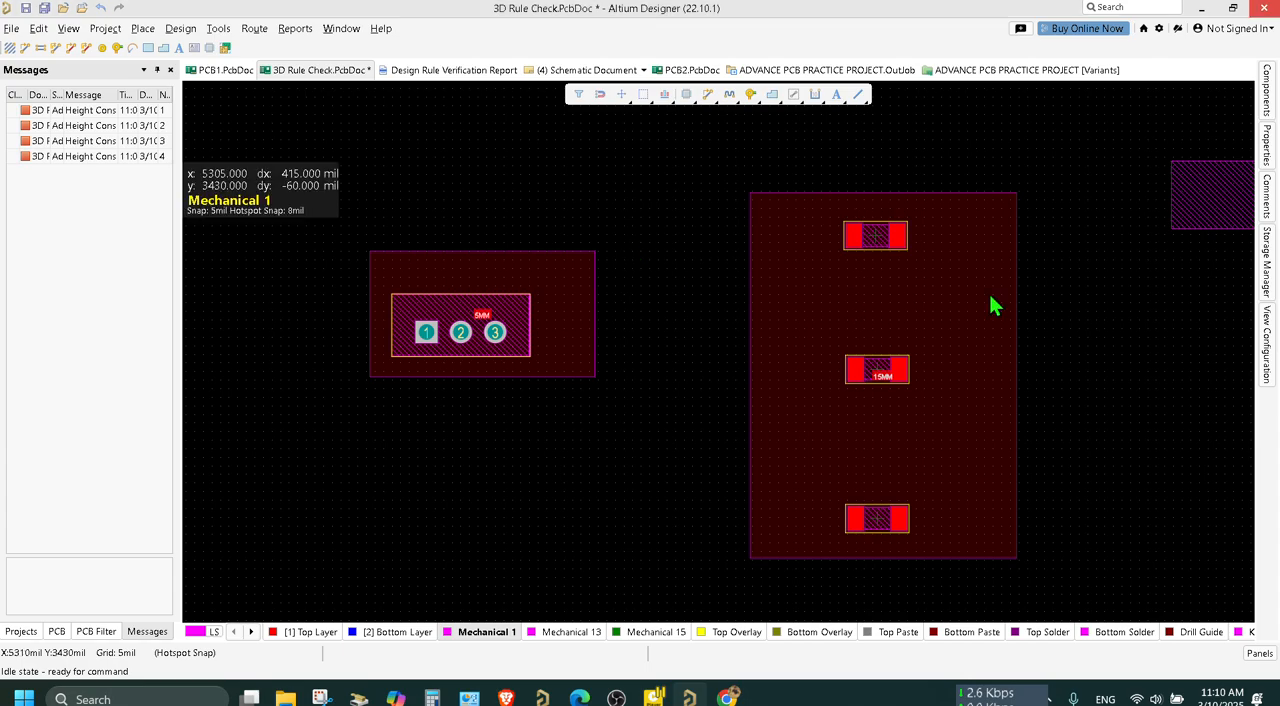
left_click(990, 305)
Open the design rules and check the ROOM 15MM height rule's query and its minimum and maximum limits.
left_click(218, 28)
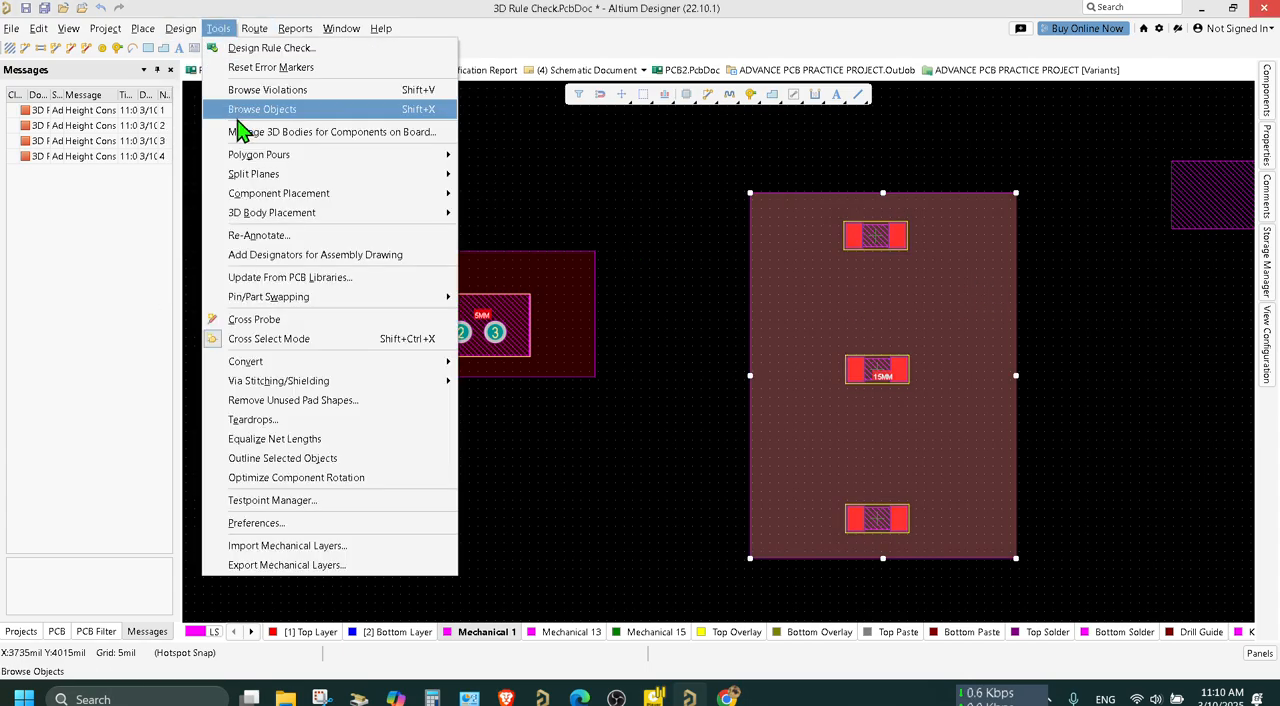
mouse_move(186, 29)
left_click(214, 91)
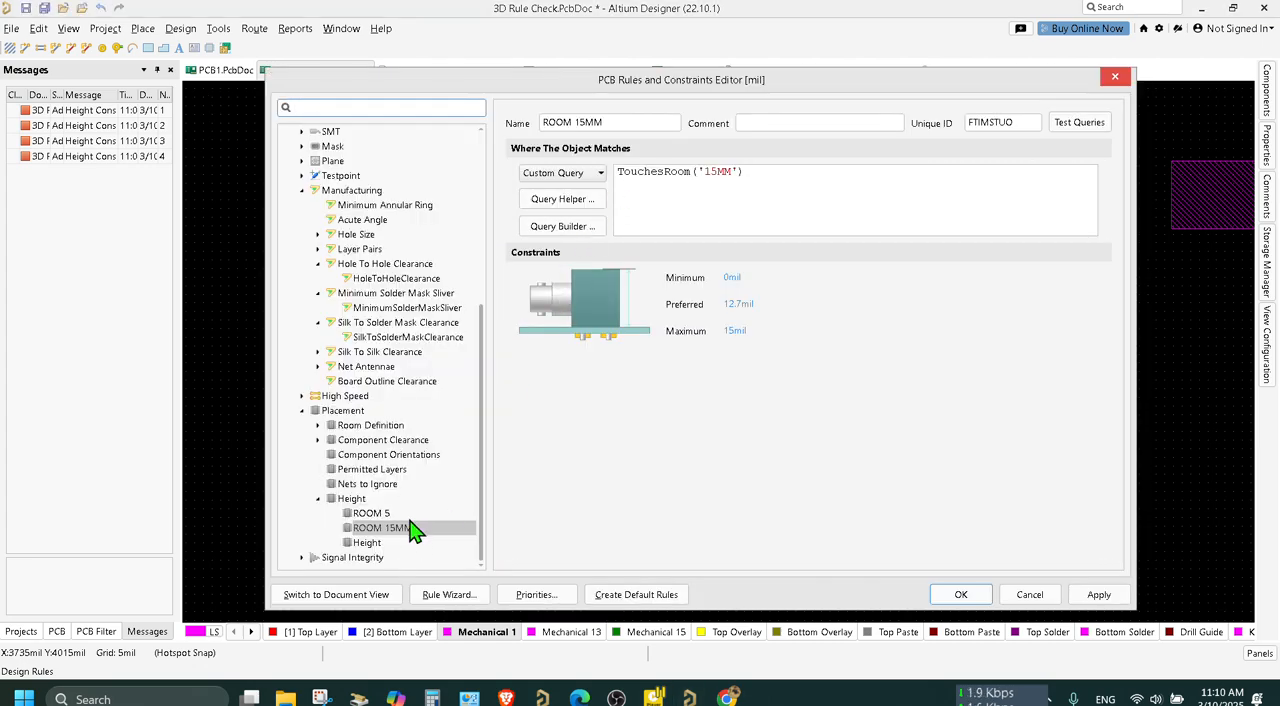
left_click(410, 528)
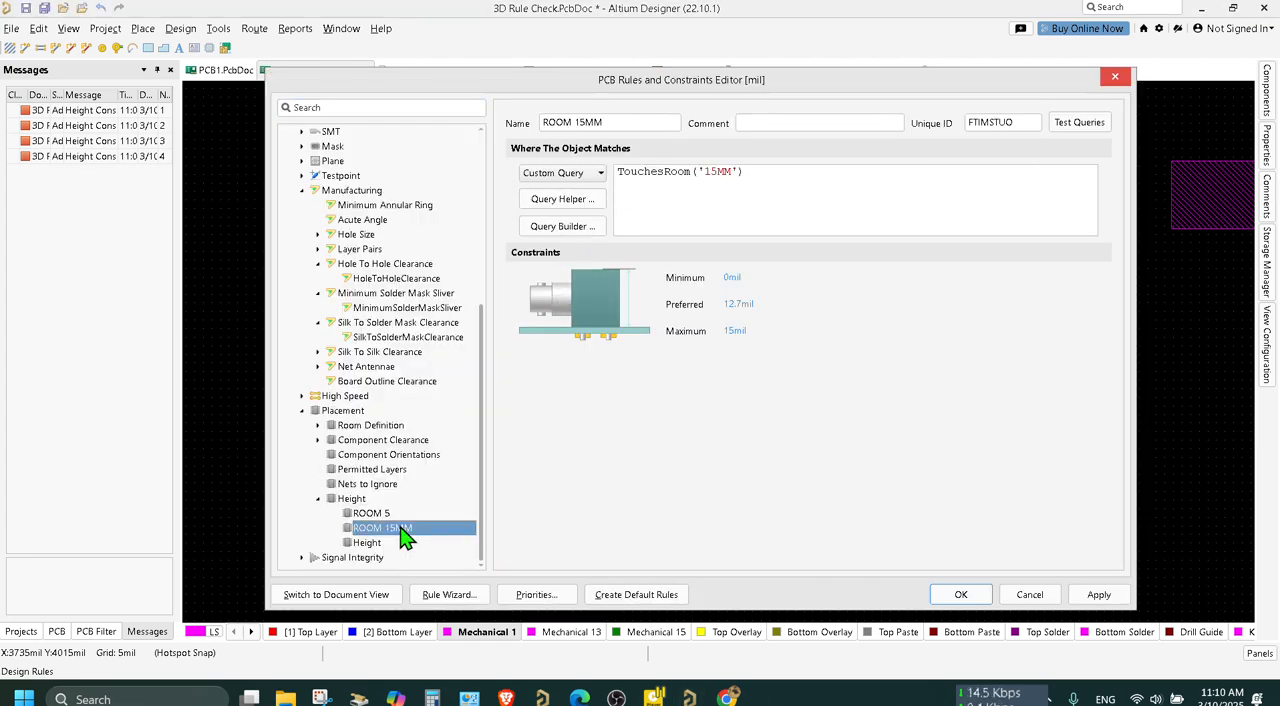
left_click(733, 277)
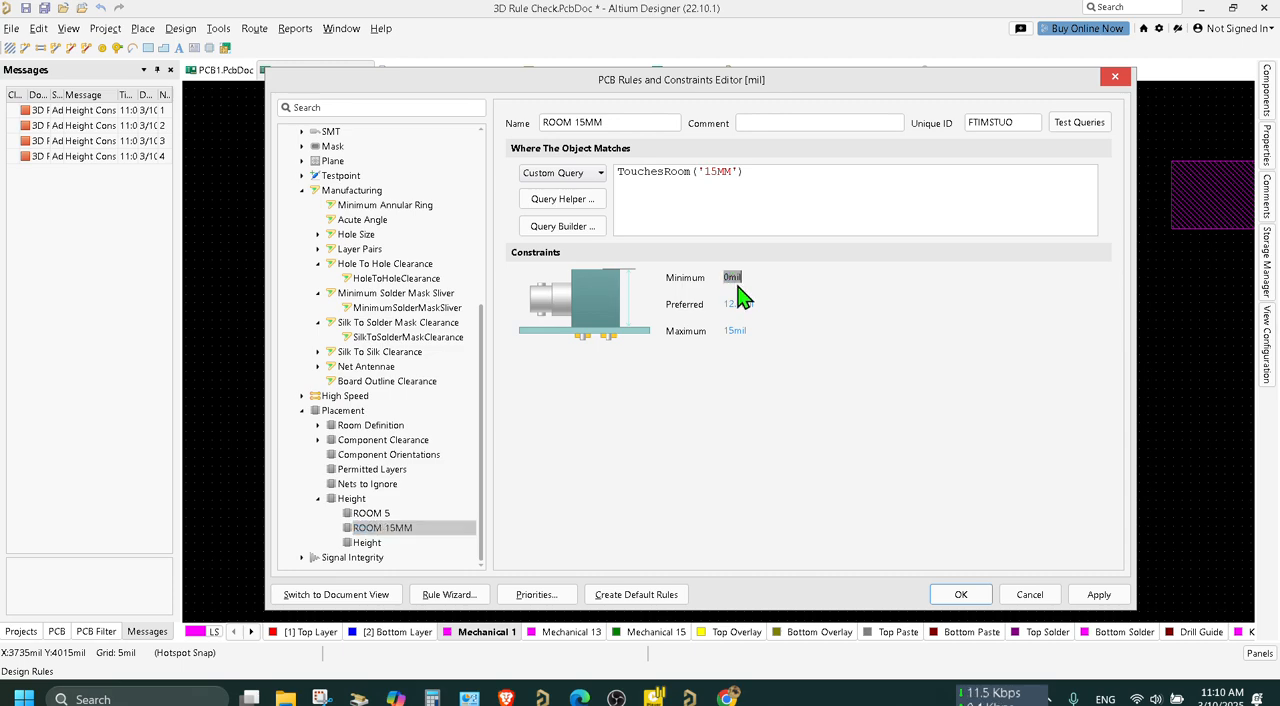
left_click(736, 331)
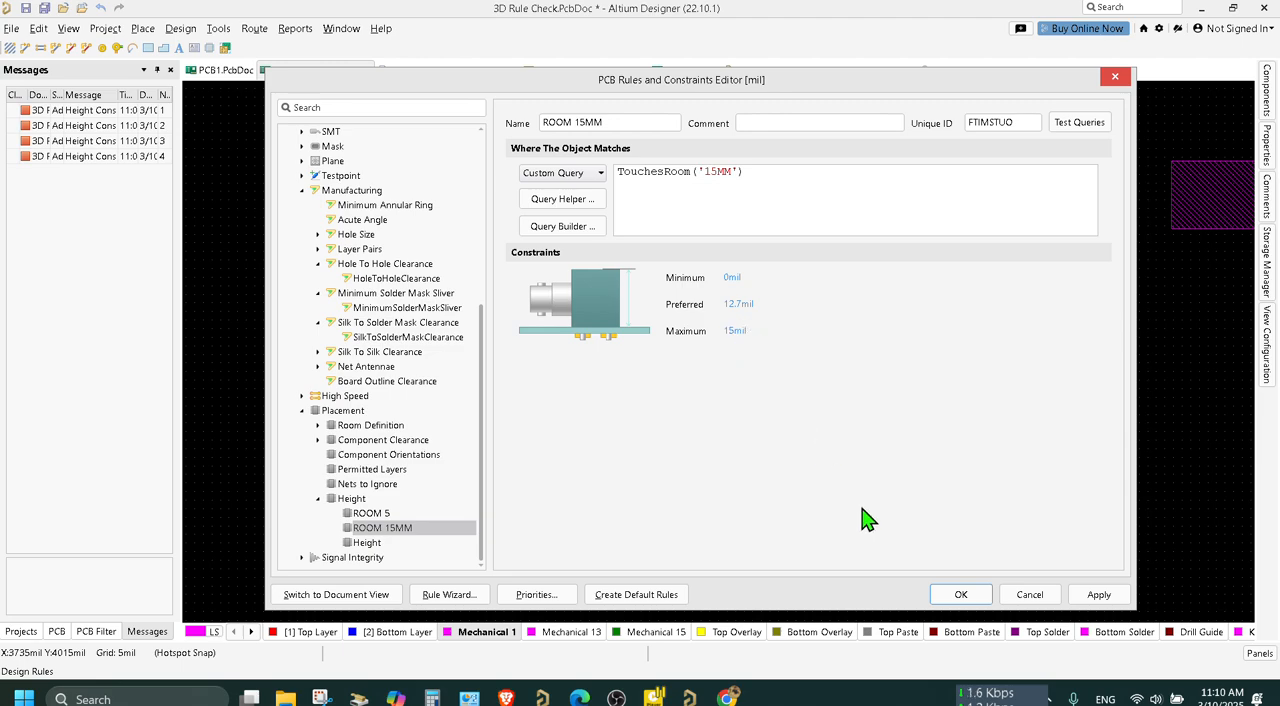
left_click(961, 594)
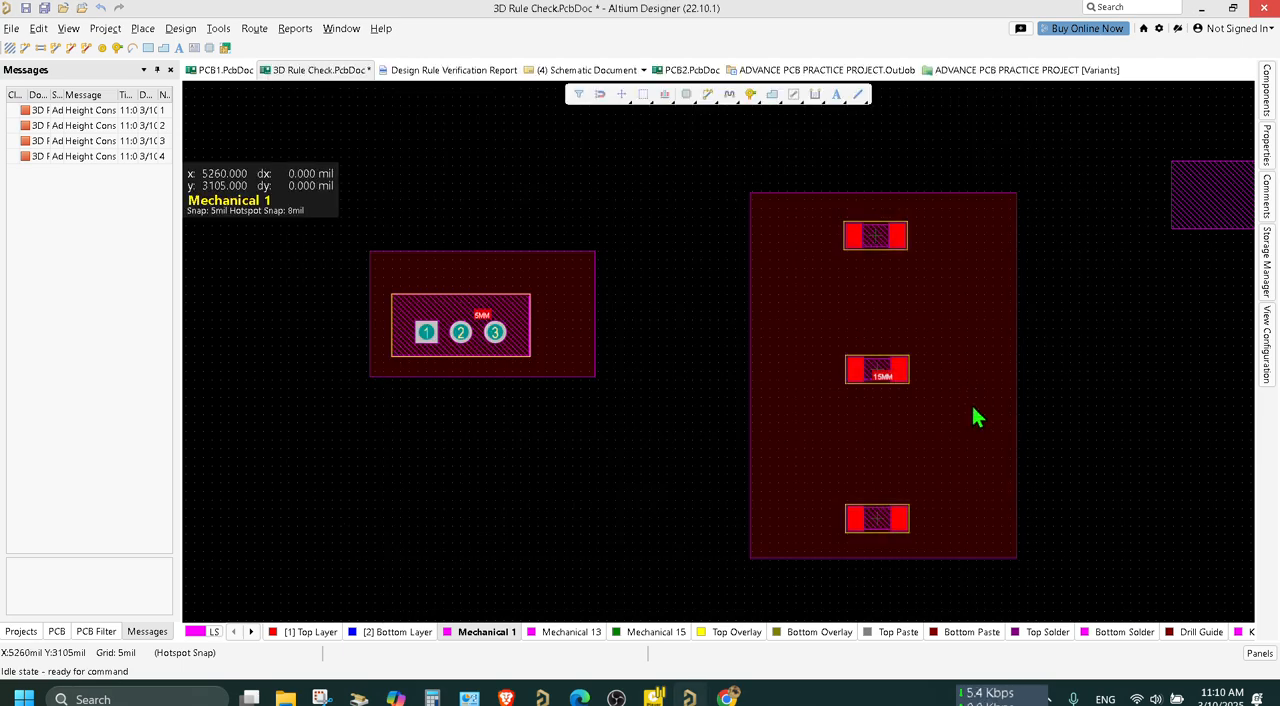
Try locking the 15MM room's position in its properties, and unlock it again.
left_click(977, 418)
left_click(1266, 170)
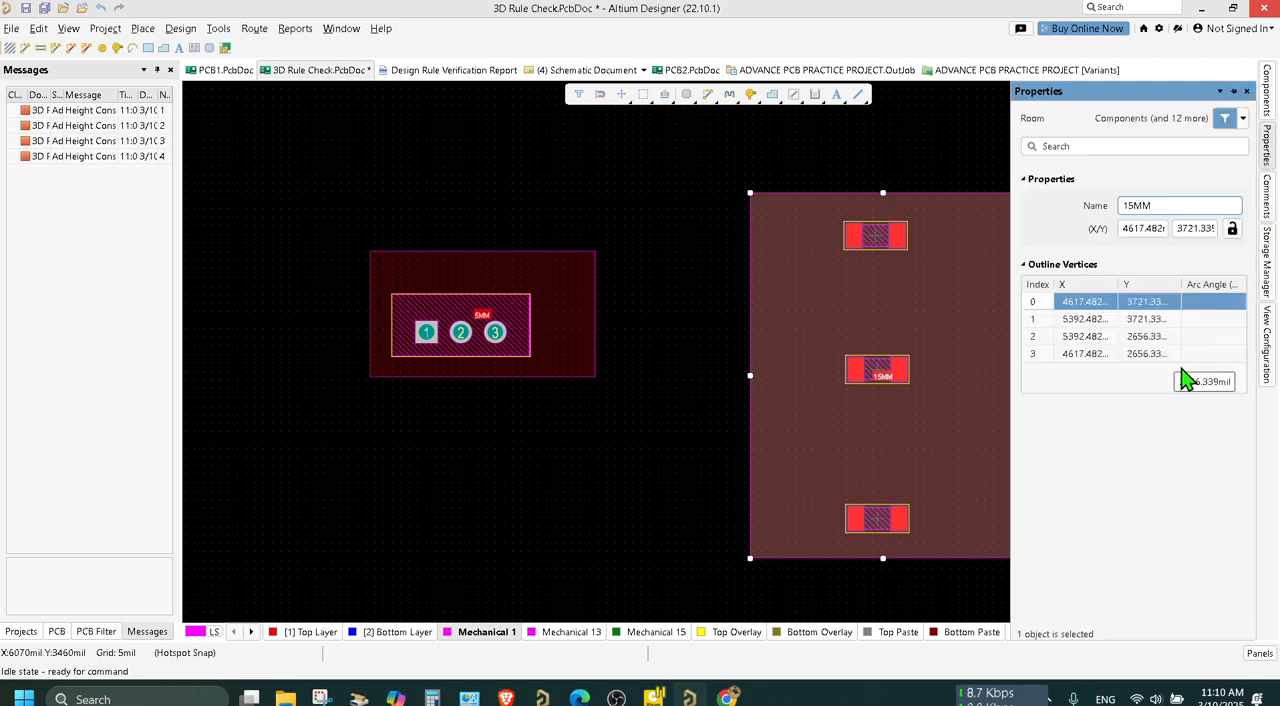
left_click(1232, 229)
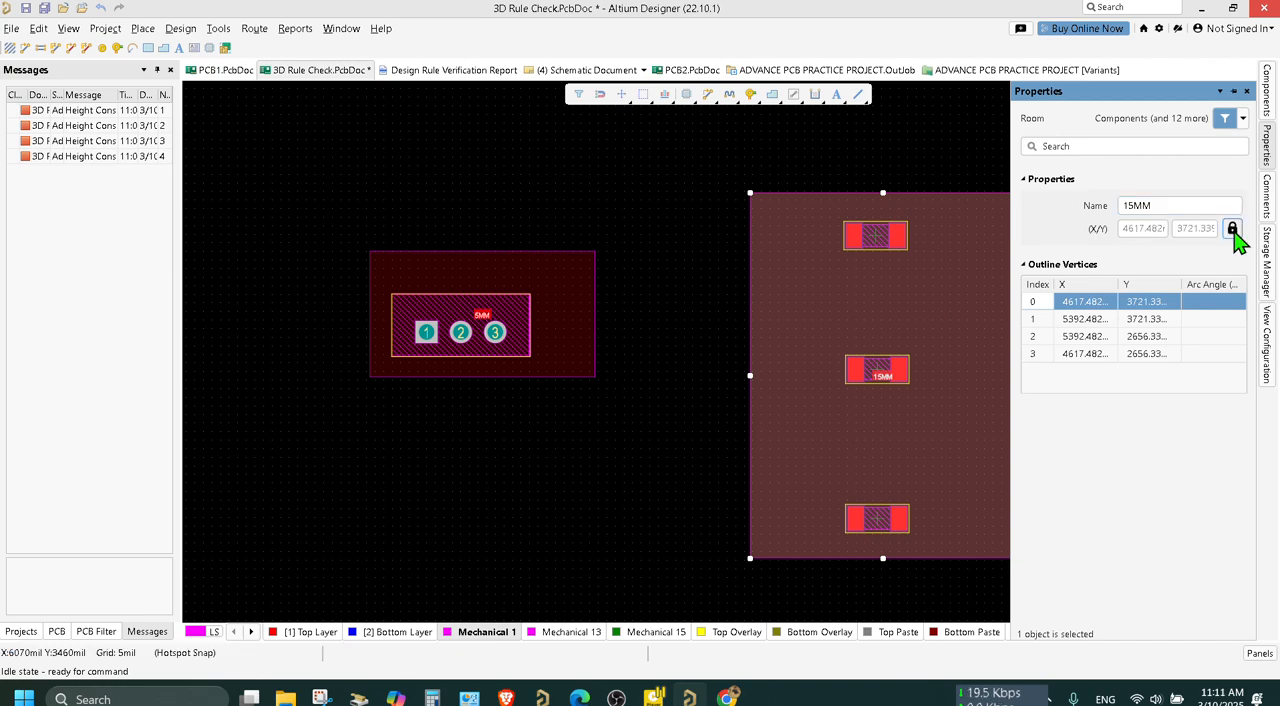
left_click(1232, 229)
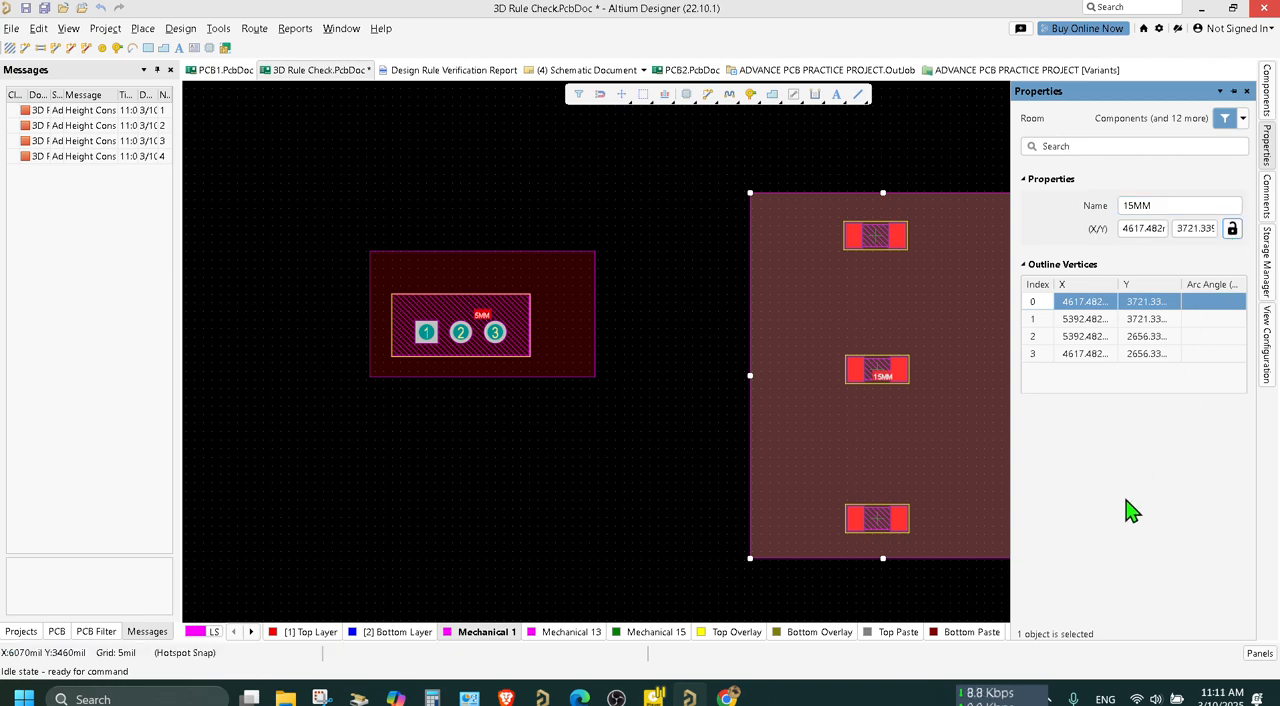
Open the 15MM room's definition and try Package and Custom Query as its object-matching scope.
right_click(891, 320)
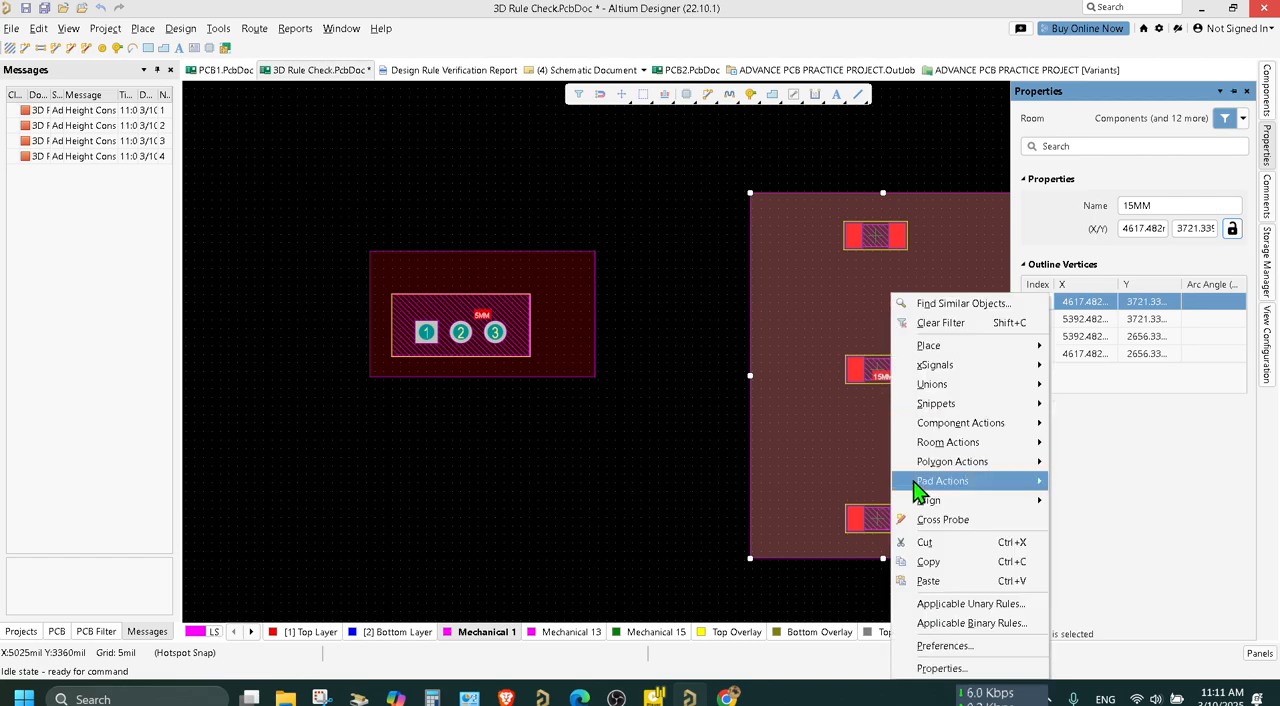
left_click(940, 668)
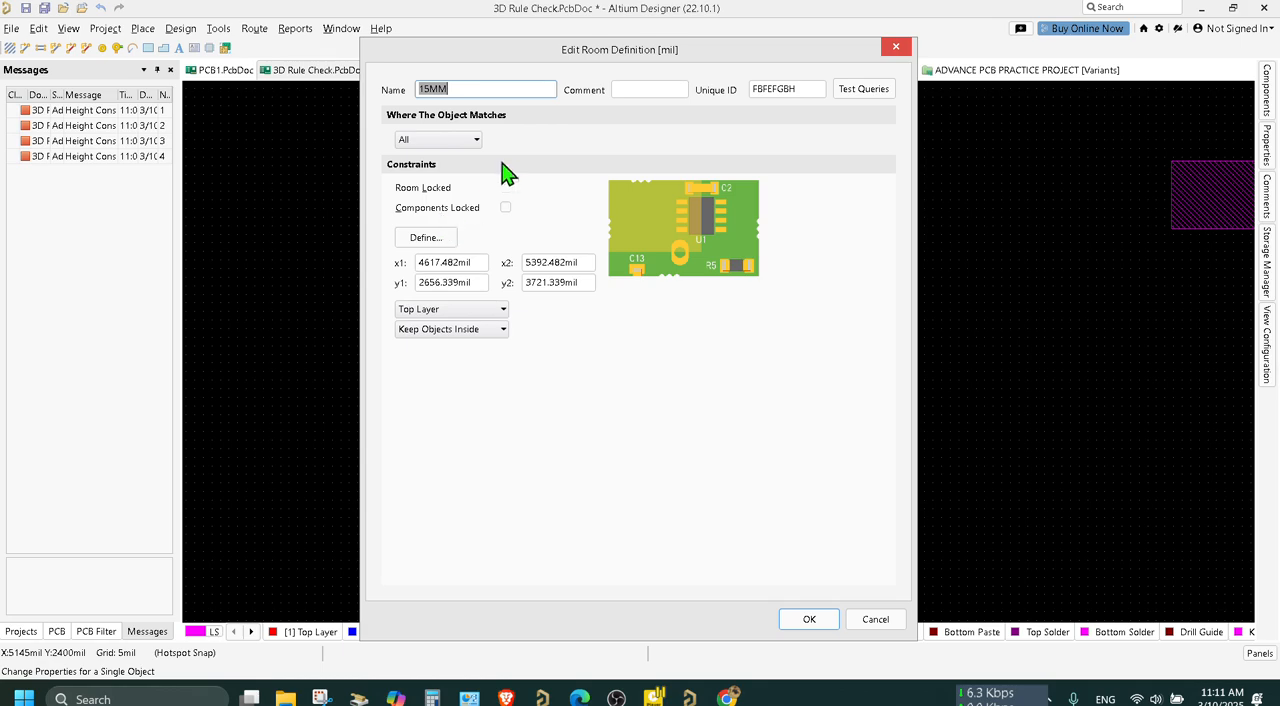
left_click(472, 141)
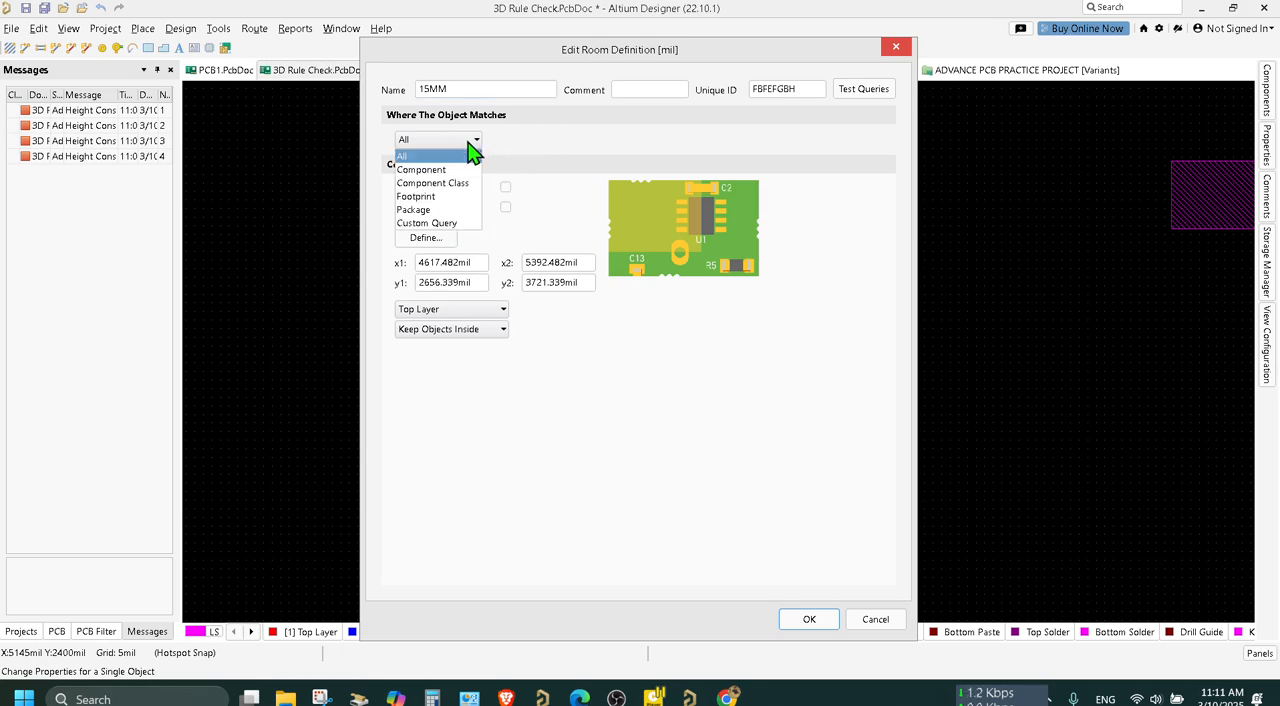
left_click(450, 210)
left_click(468, 141)
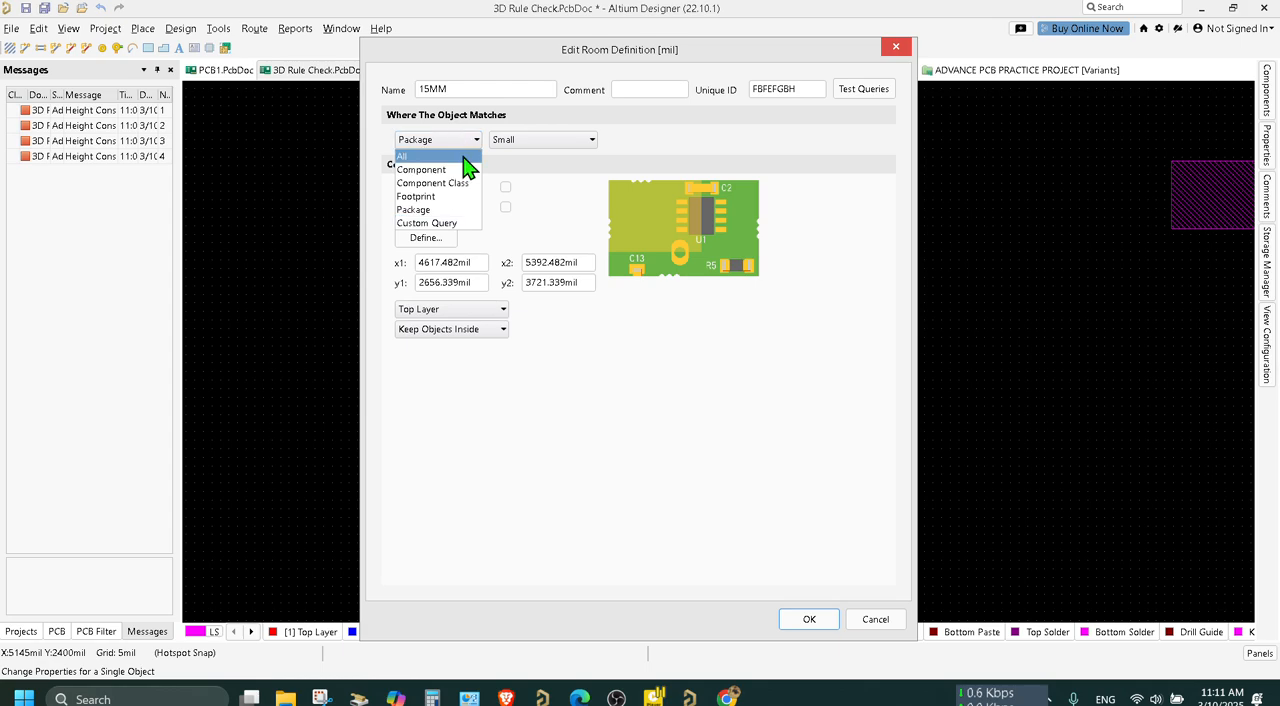
left_click(450, 223)
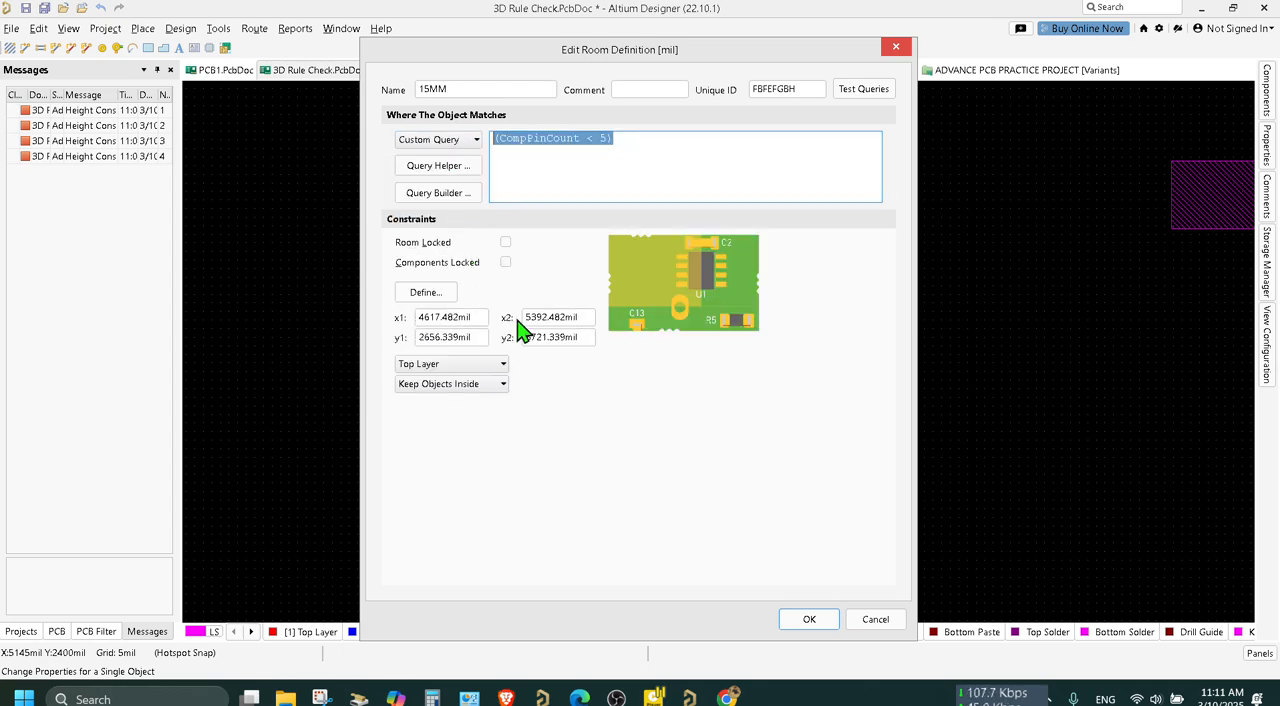
Look into the query builder for the 15MM room, restore its matching scope to All and confirm the definition.
left_click(462, 204)
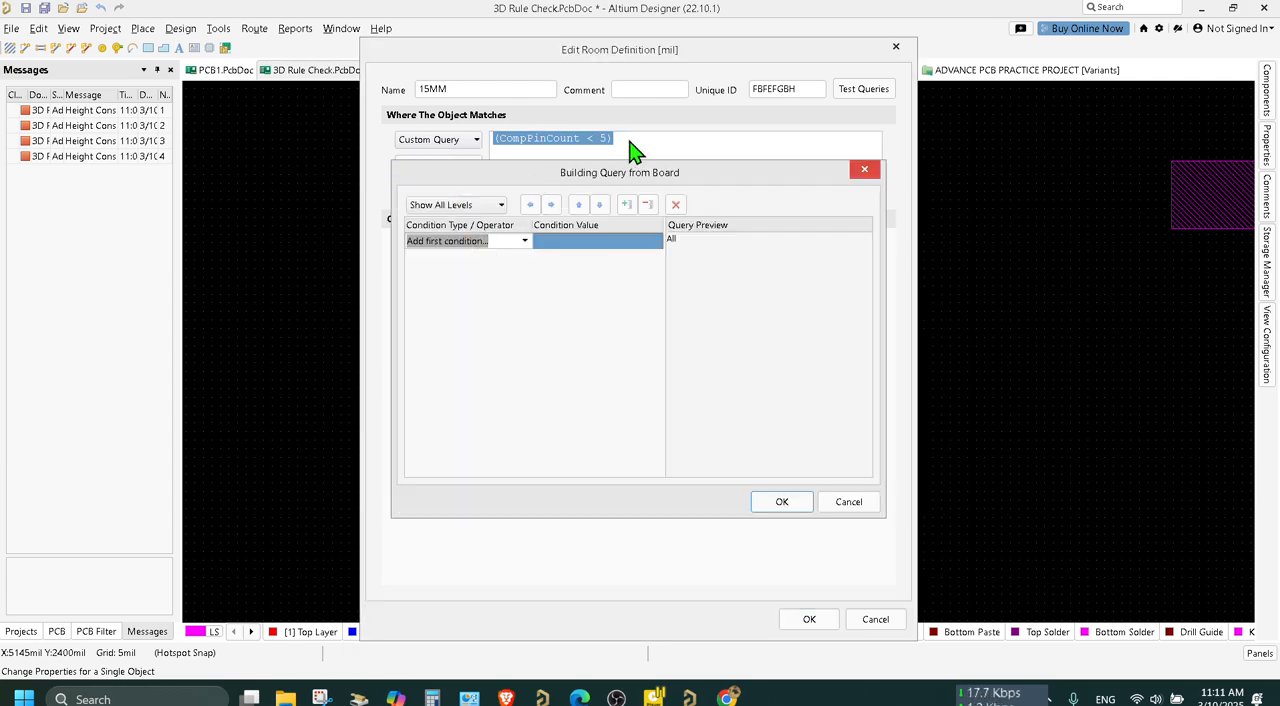
left_click(866, 170)
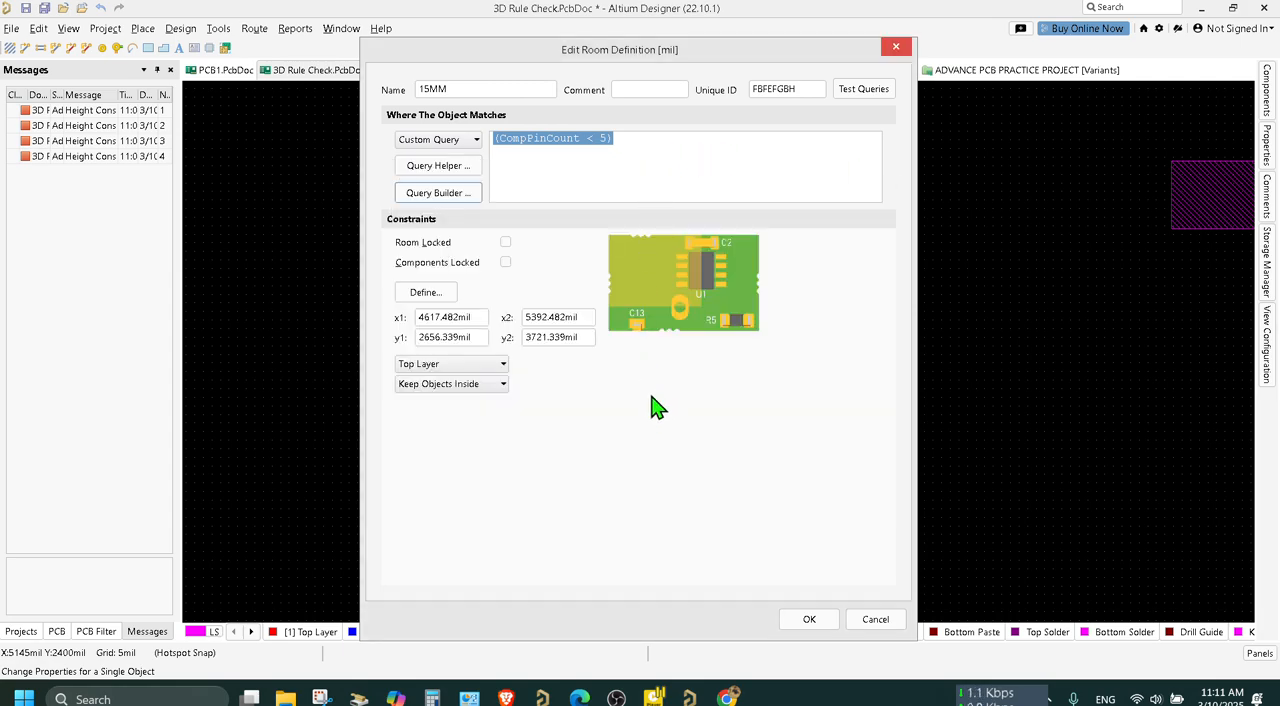
left_click(636, 142)
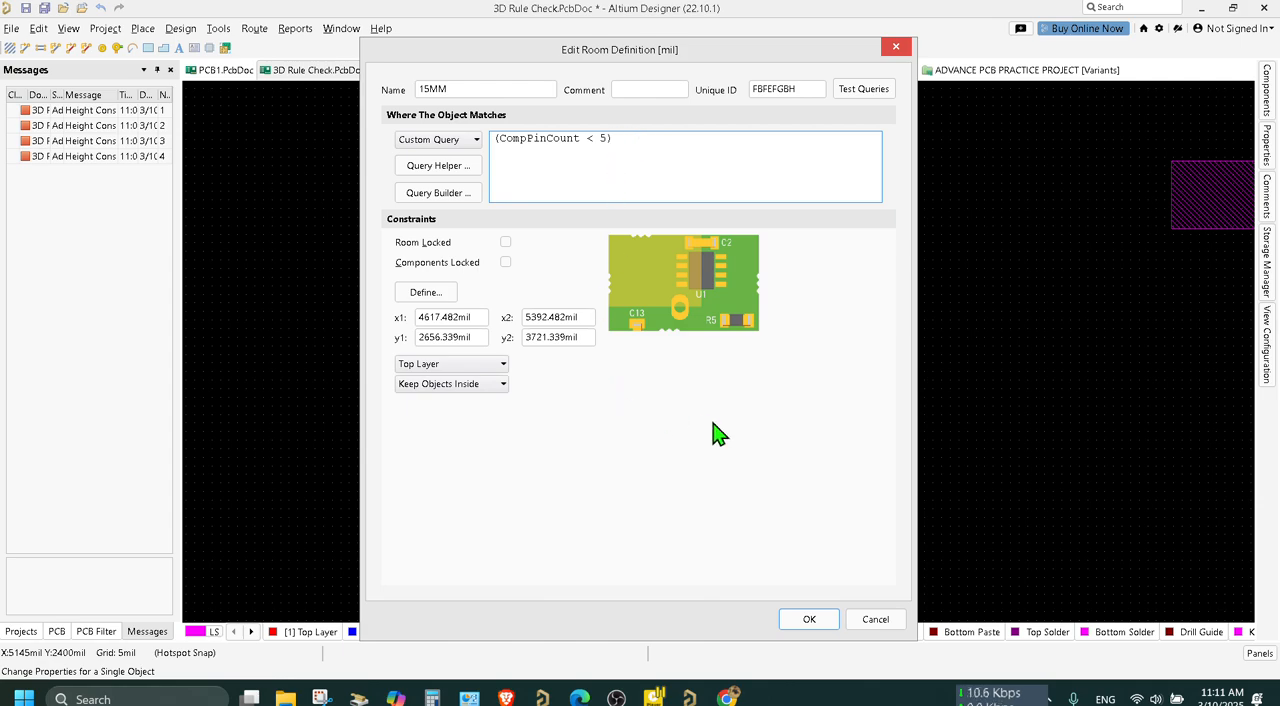
left_click(443, 140)
left_click(453, 158)
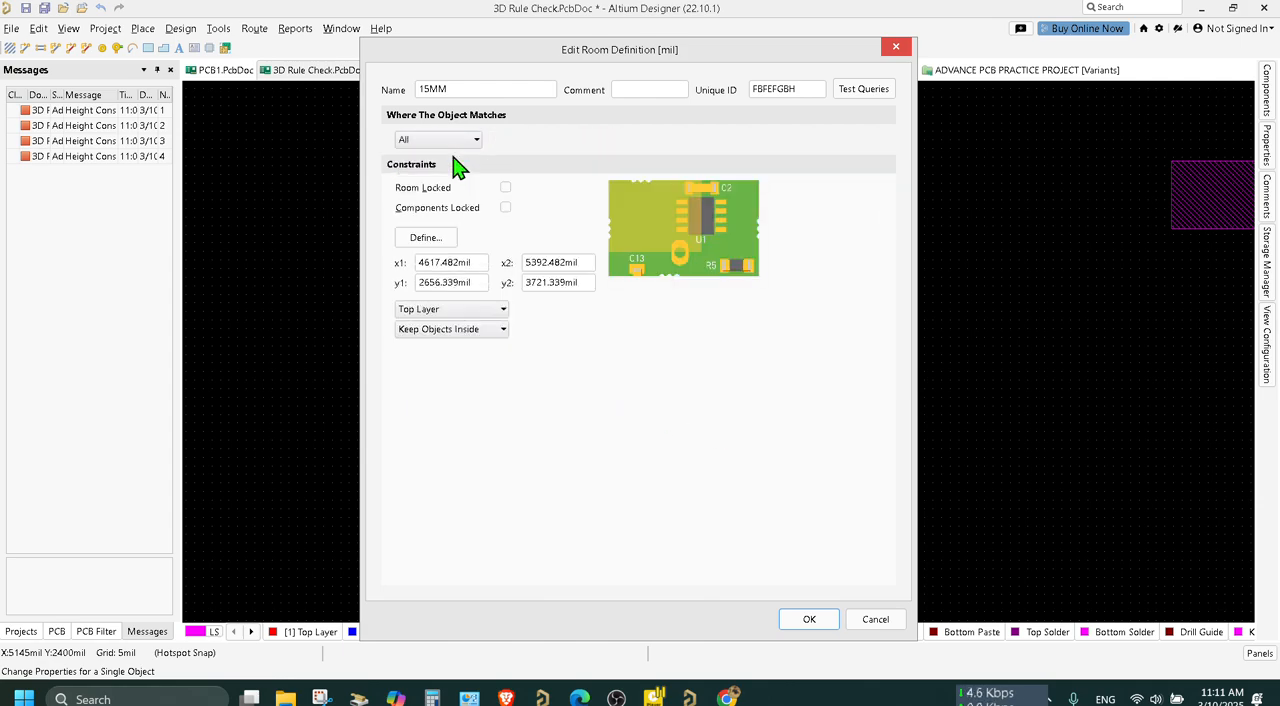
left_click(805, 619)
Open the design rules, set the ROOM 5 height rule's preferred height to 5 mil and apply the change.
left_click(582, 301)
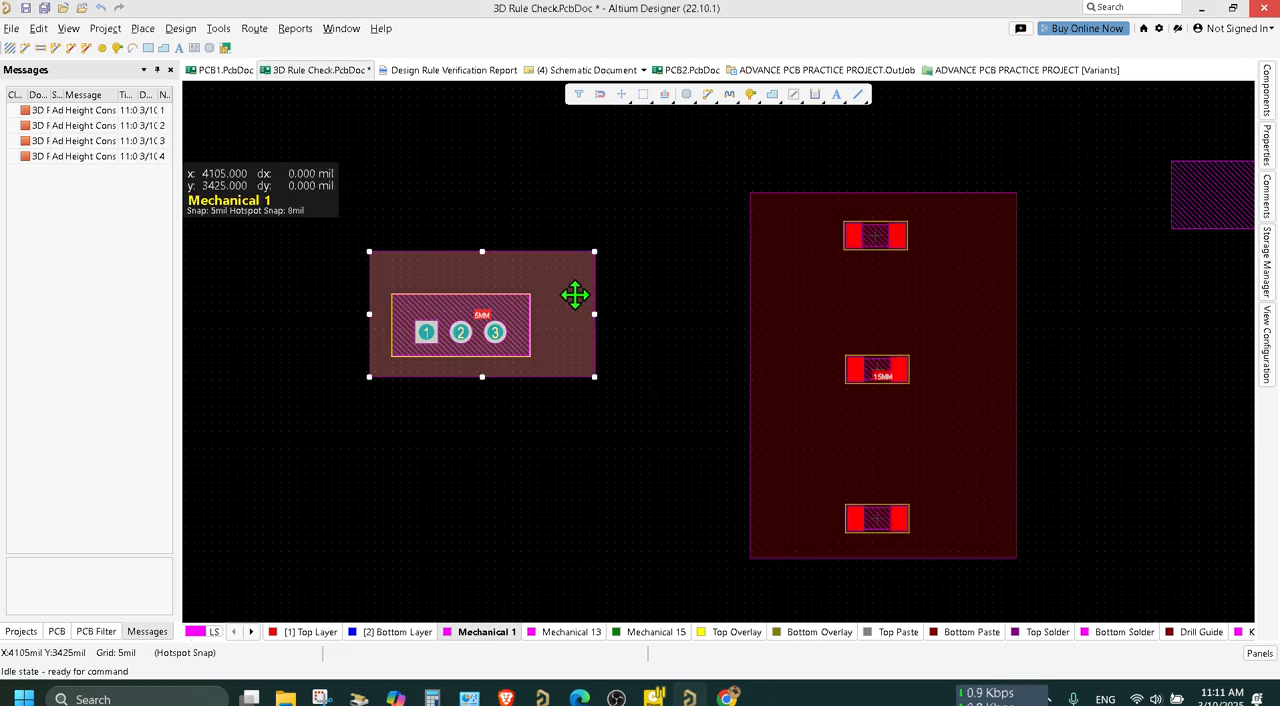
left_click(187, 34)
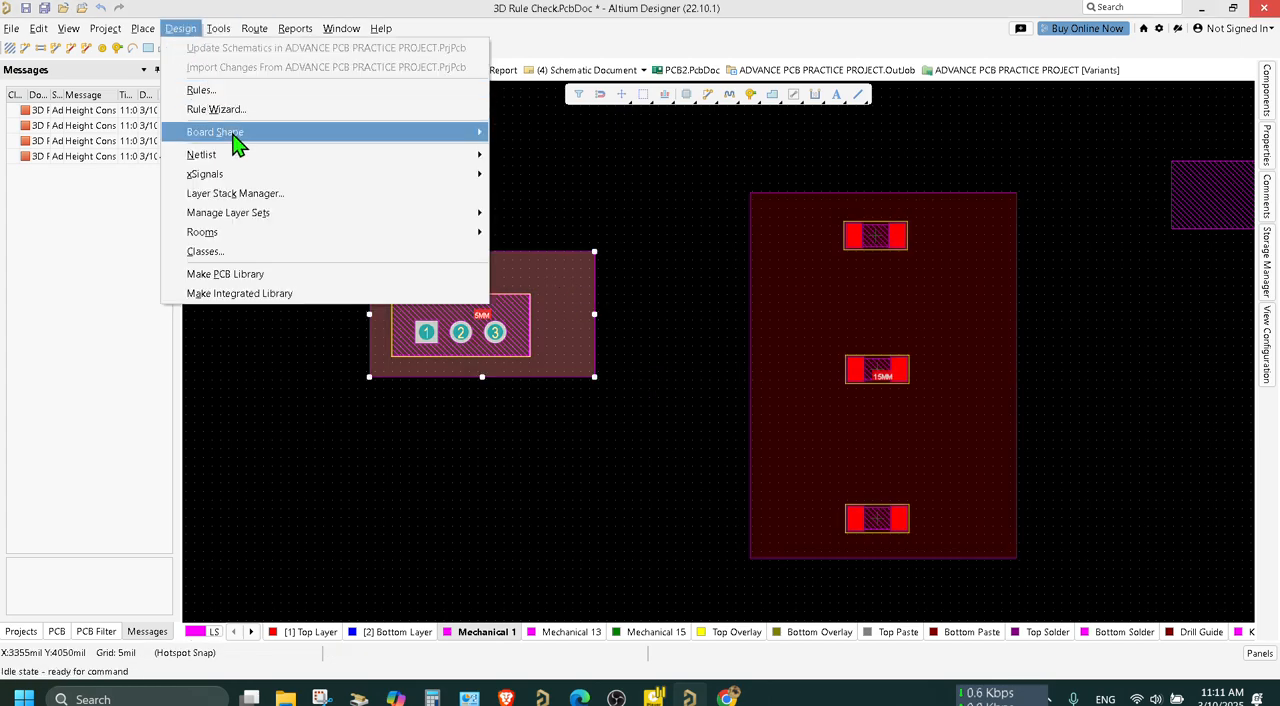
left_click(237, 97)
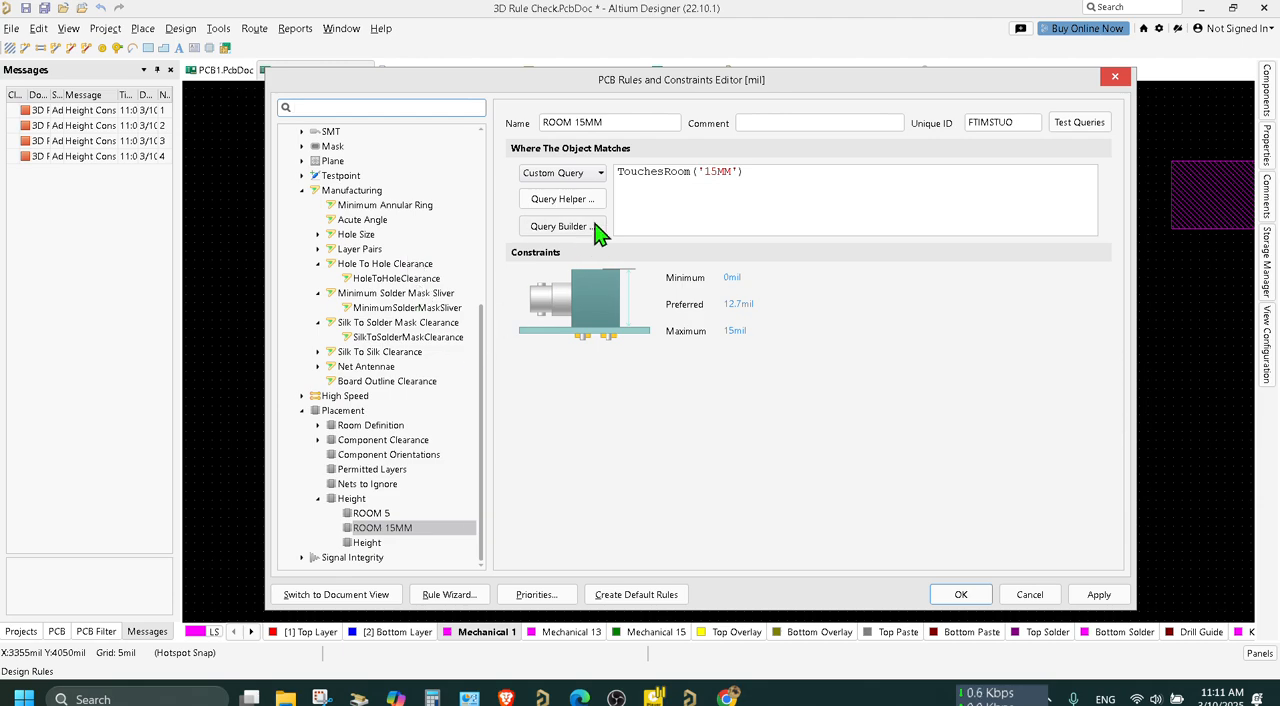
left_click(379, 514)
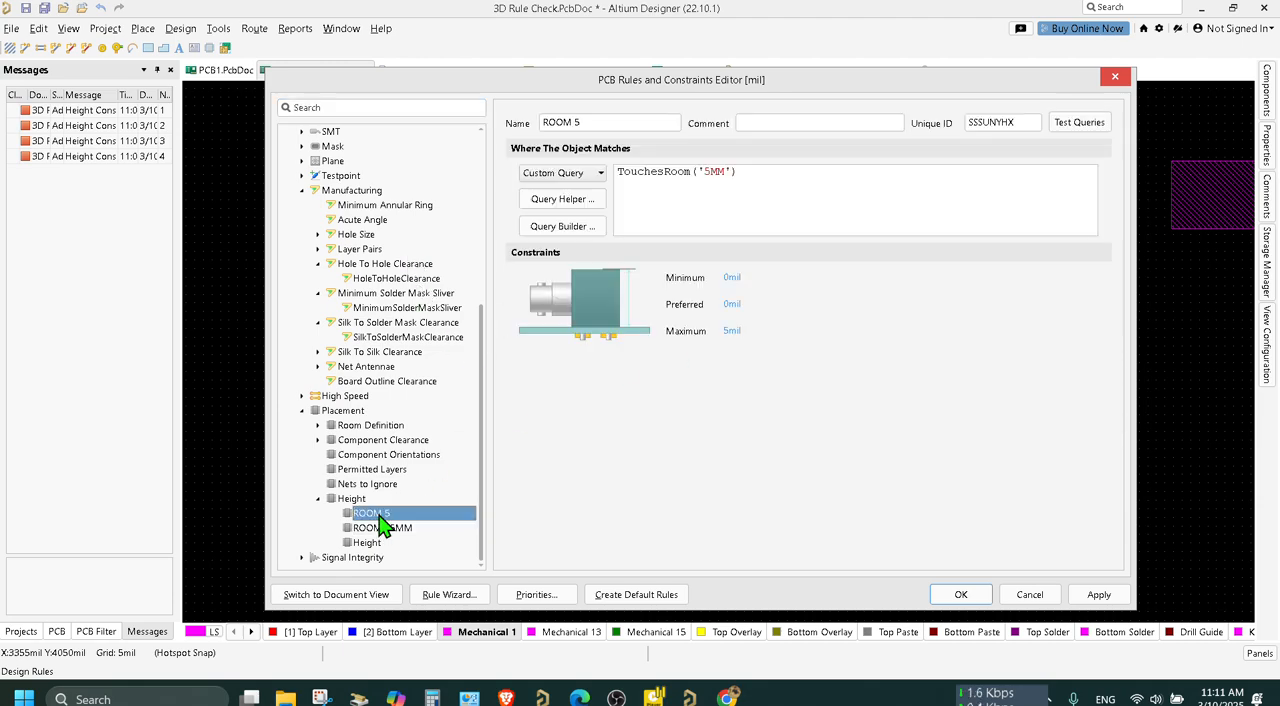
left_click(731, 305)
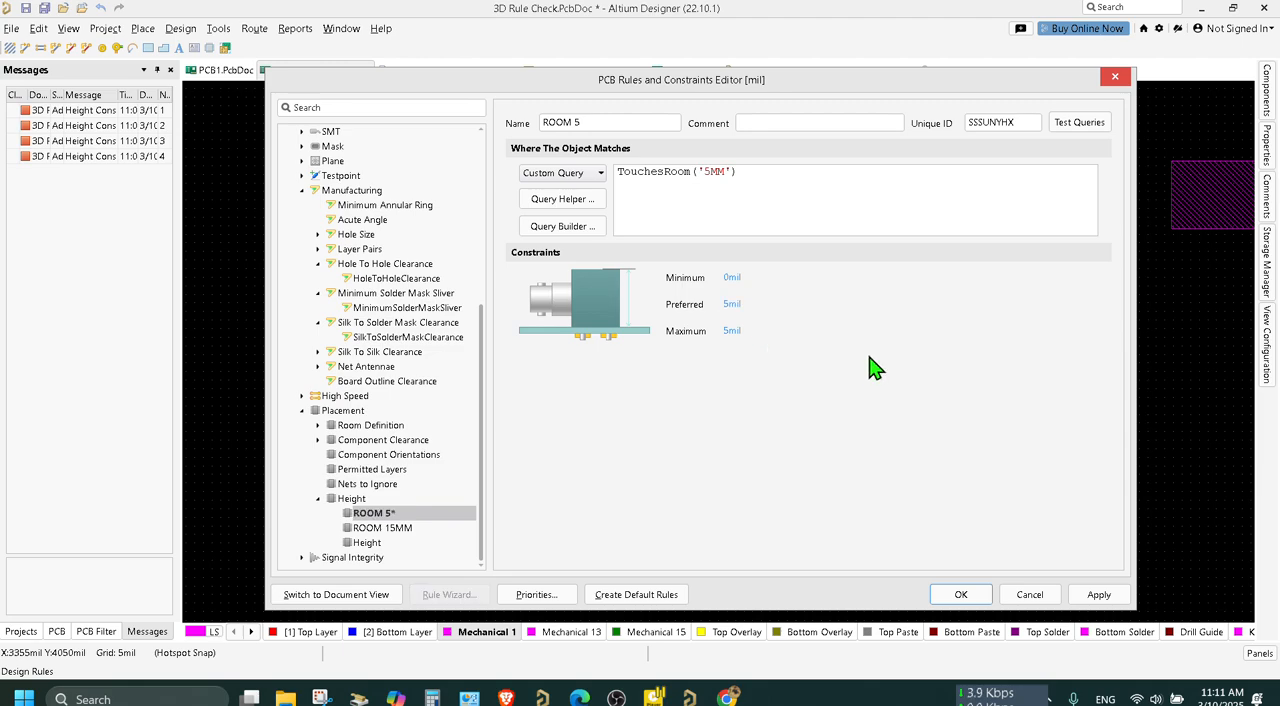
left_click(1101, 595)
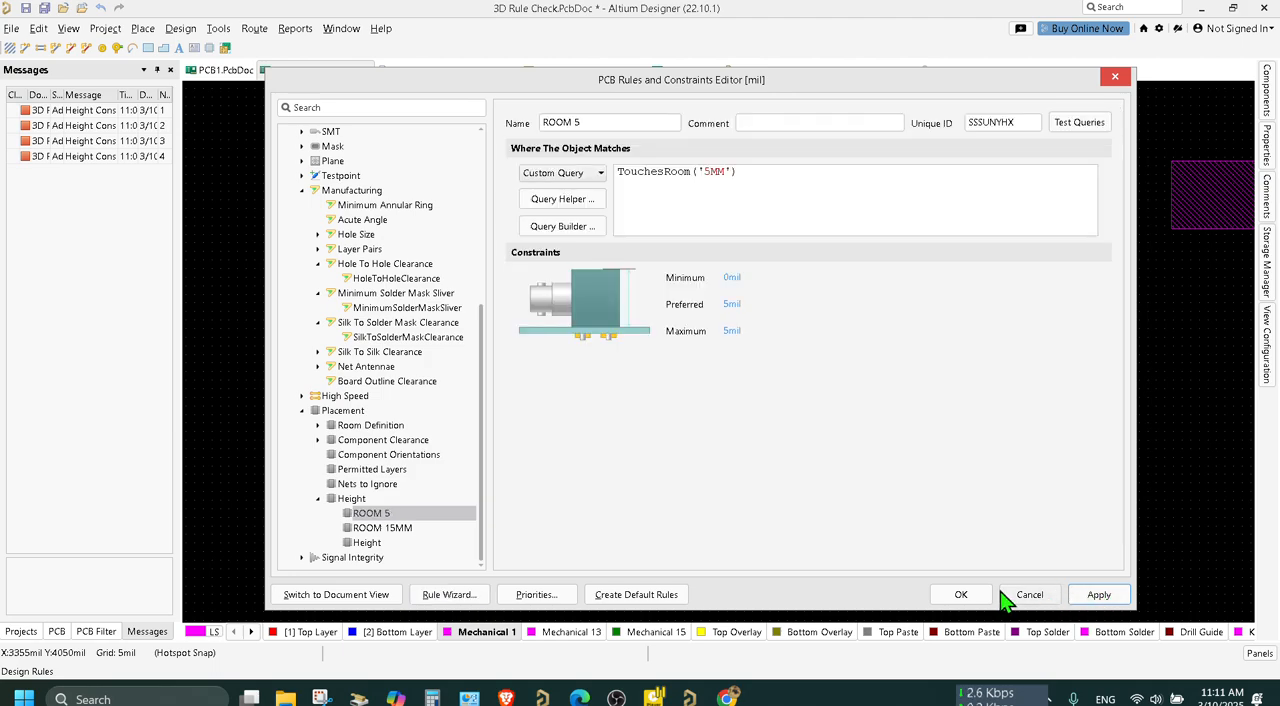
Confirm the design rules and select the 15MM room.
left_click(961, 597)
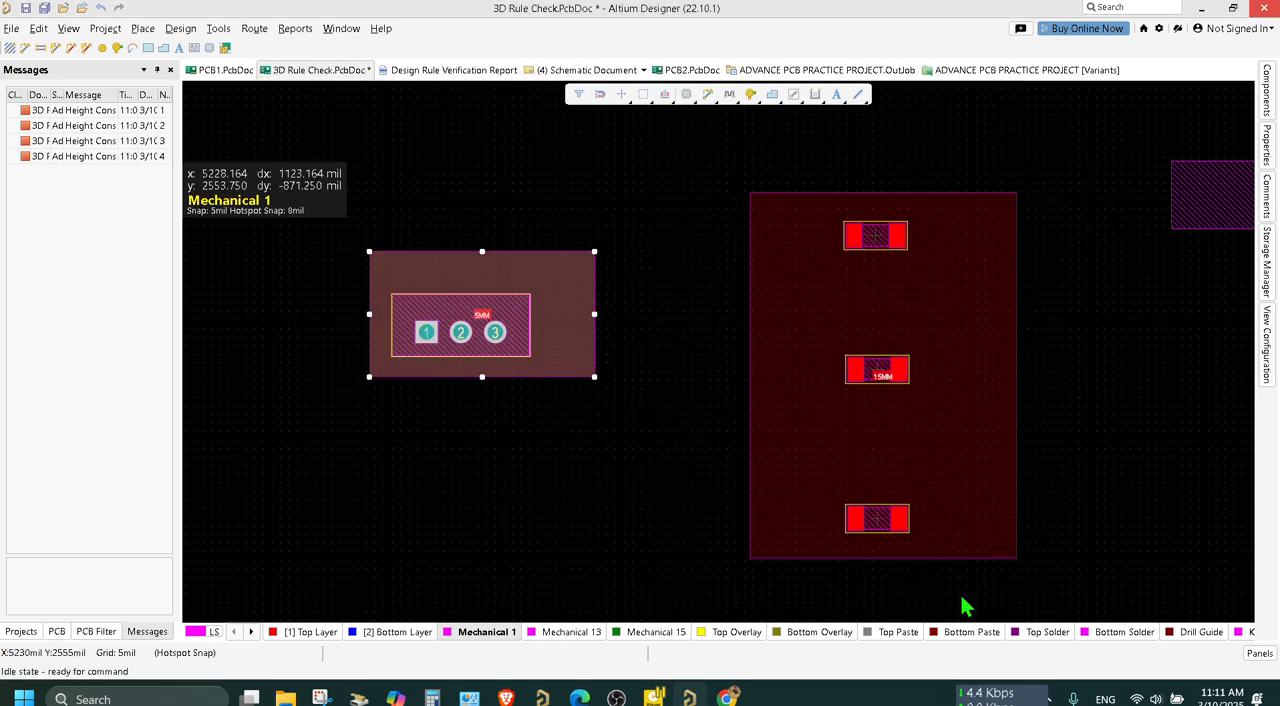
left_click(882, 421)
left_click(888, 434)
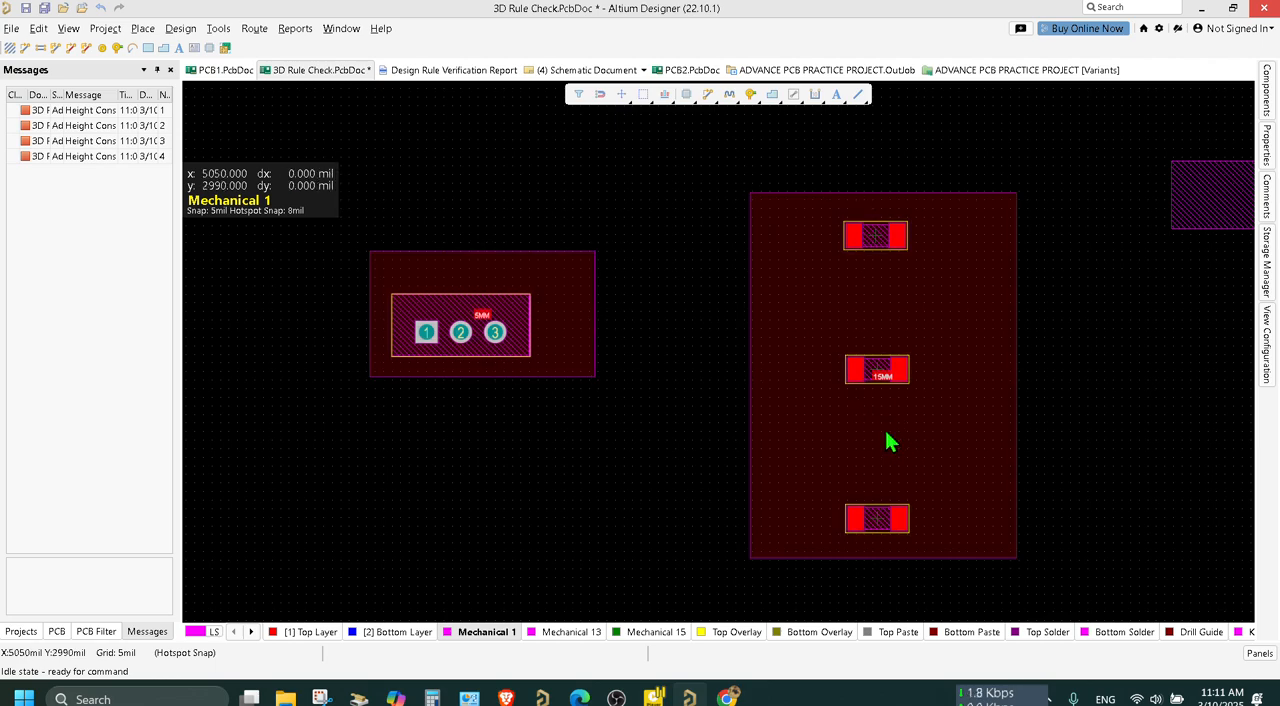
left_click(901, 457)
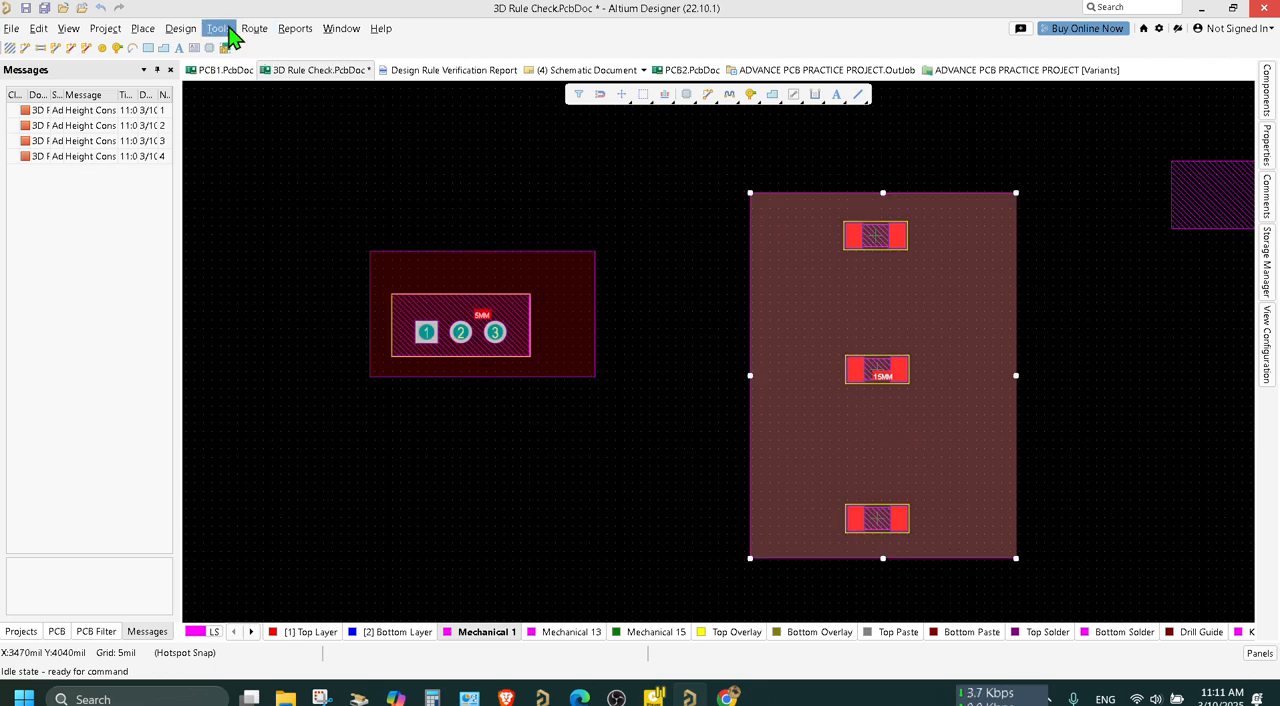
Try to slice the 15MM room along a horizontal line between its middle and lowest components.
left_click(217, 30)
mouse_move(183, 30)
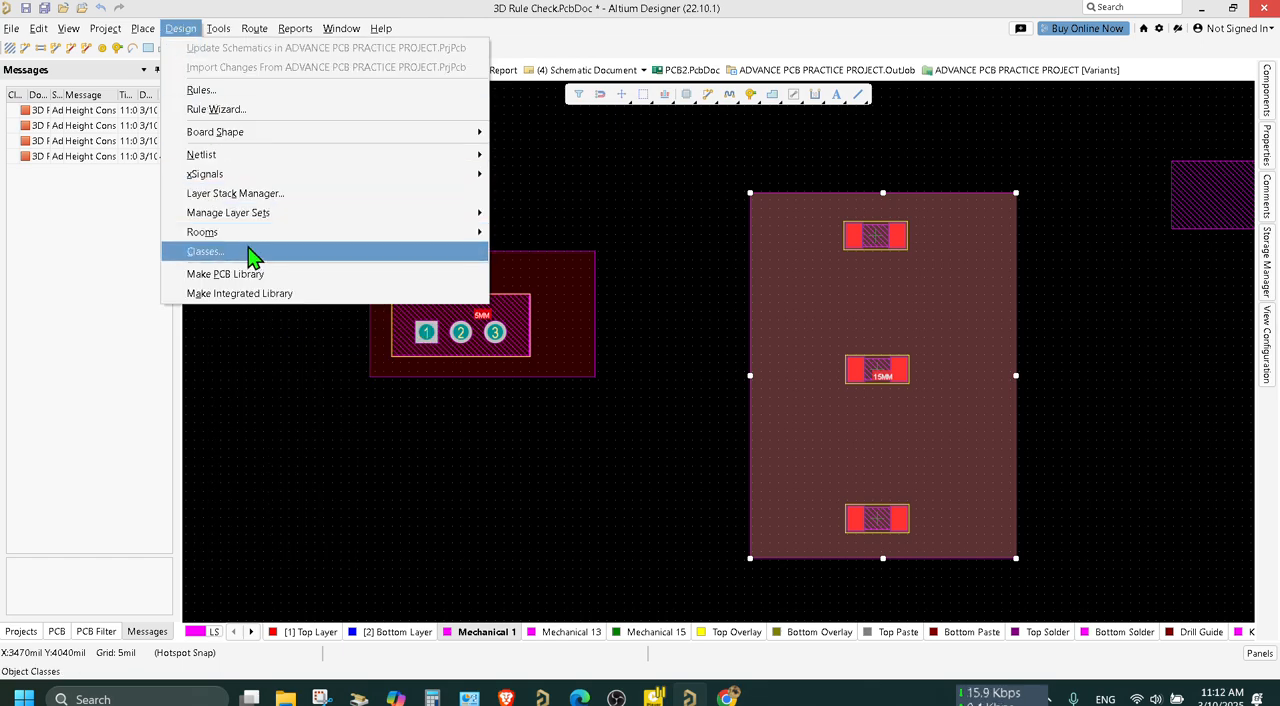
mouse_move(280, 236)
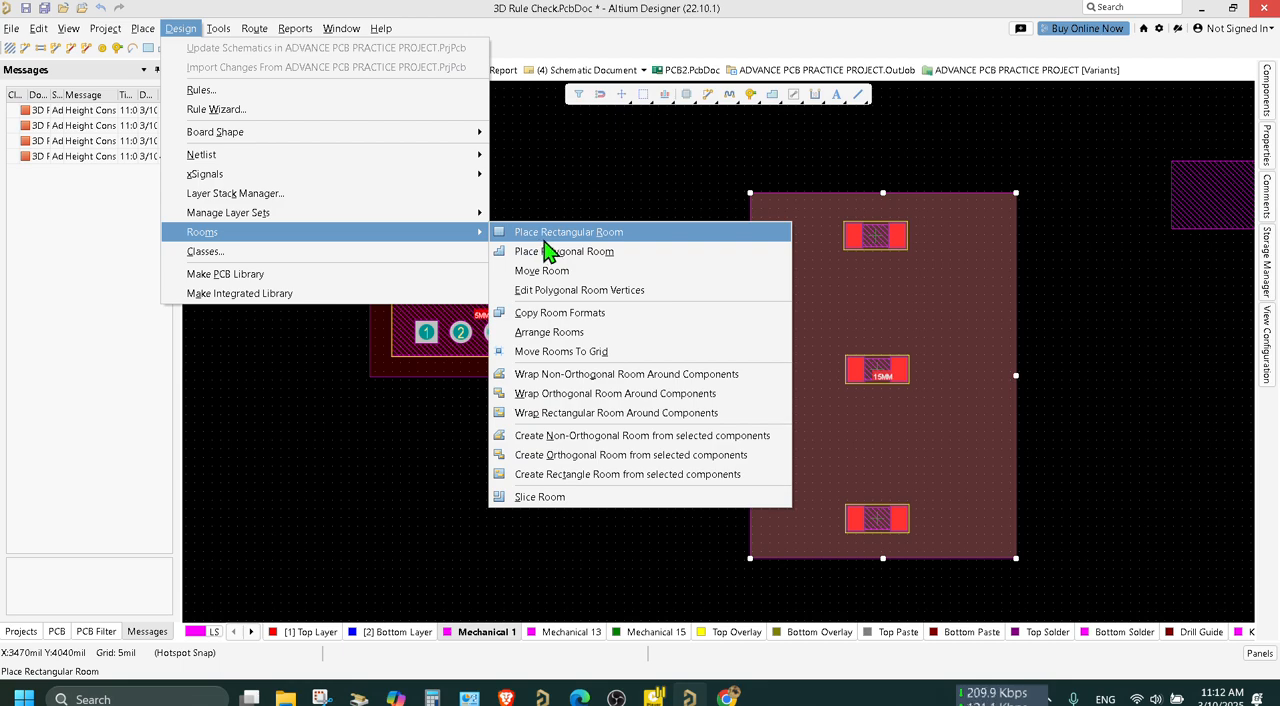
left_click(571, 496)
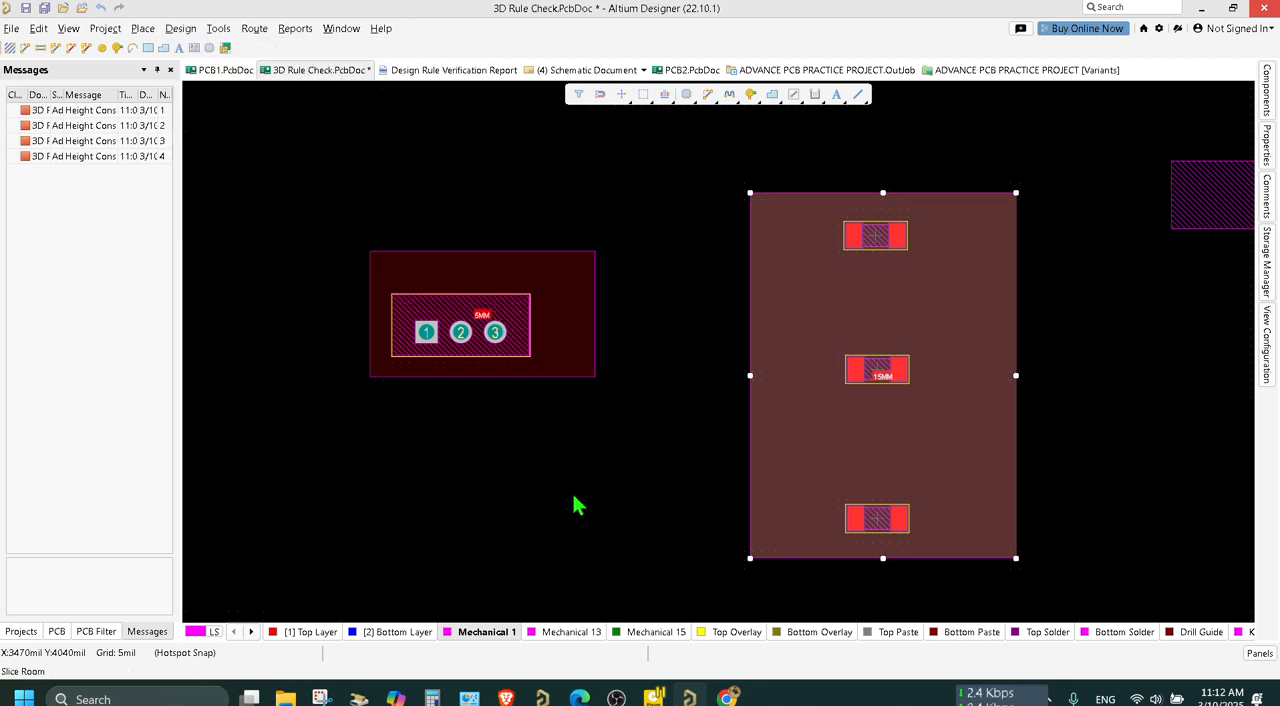
left_click(748, 432)
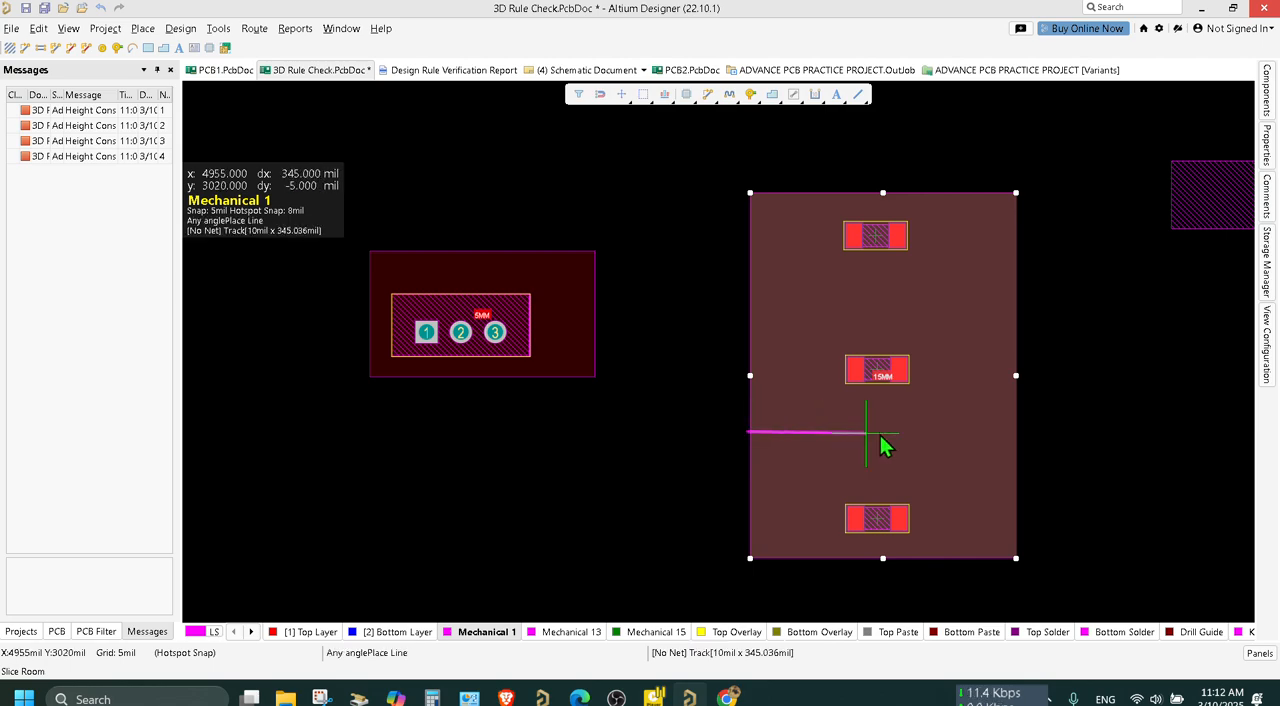
left_click(1052, 432)
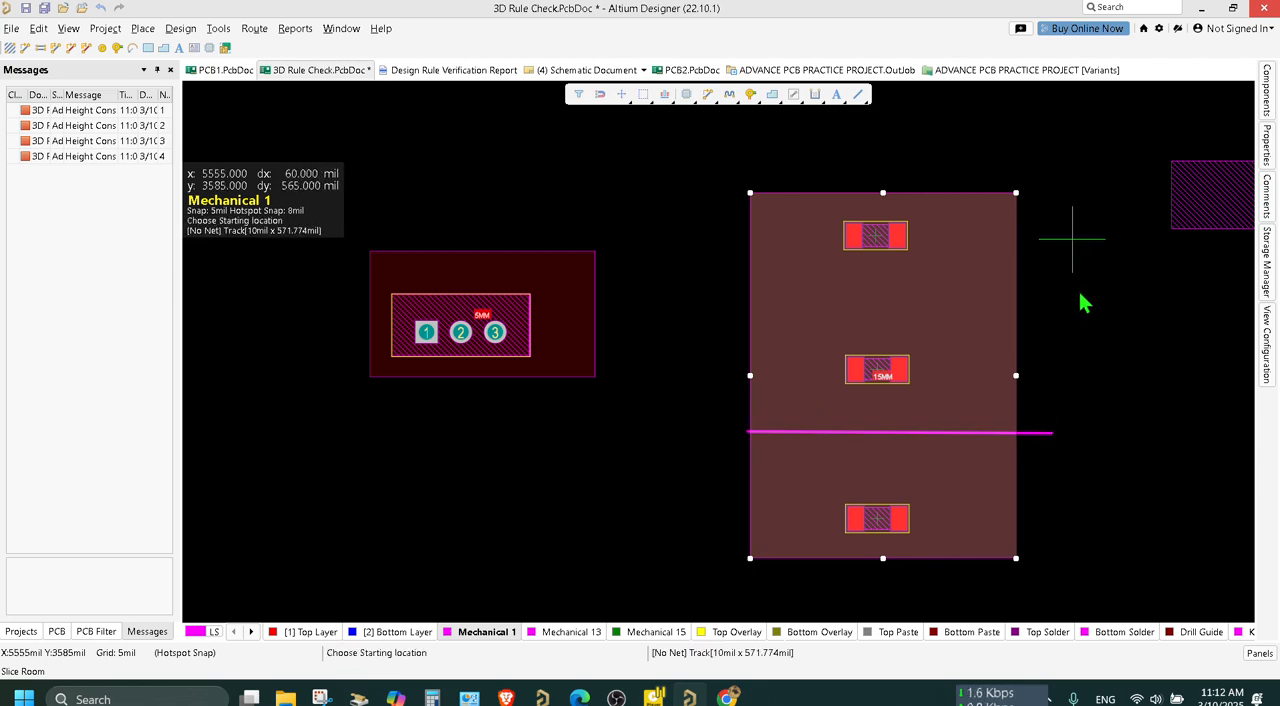
right_click(1092, 387)
left_click(1051, 207)
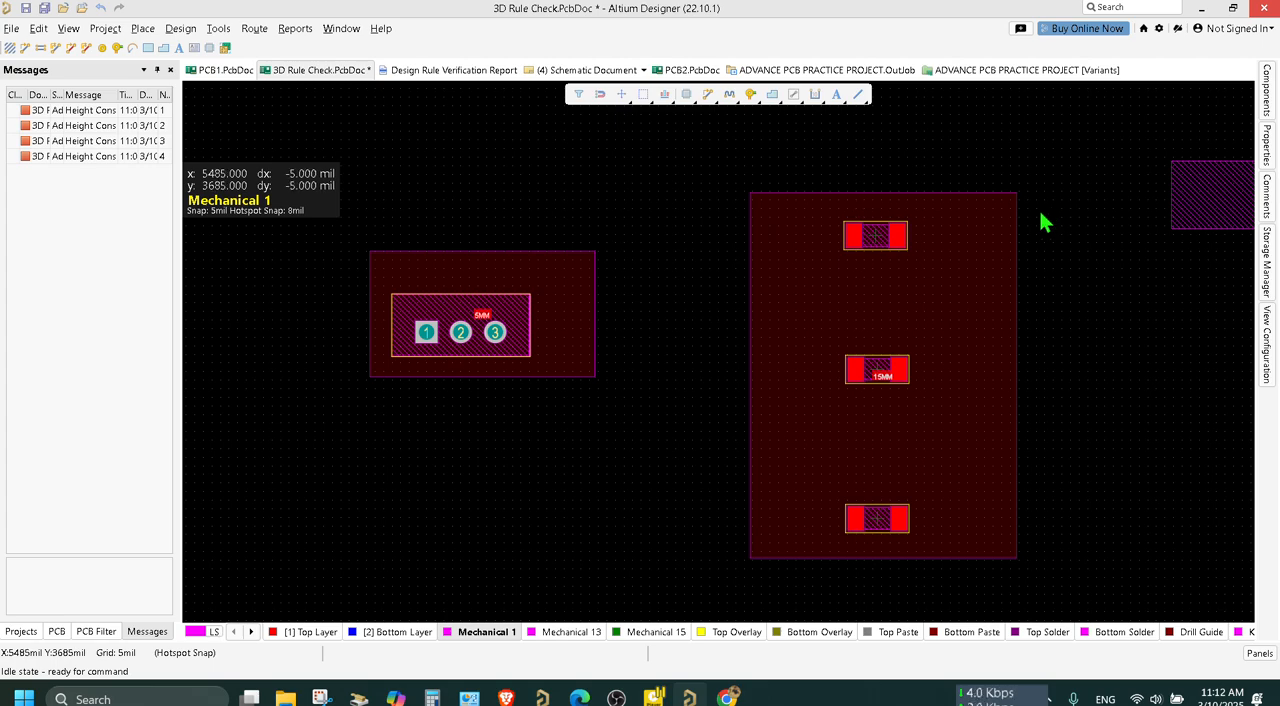
Review the ROOM 5 height rule's query and limits, and check the 15MM room's definition.
left_click(849, 343)
left_click(183, 31)
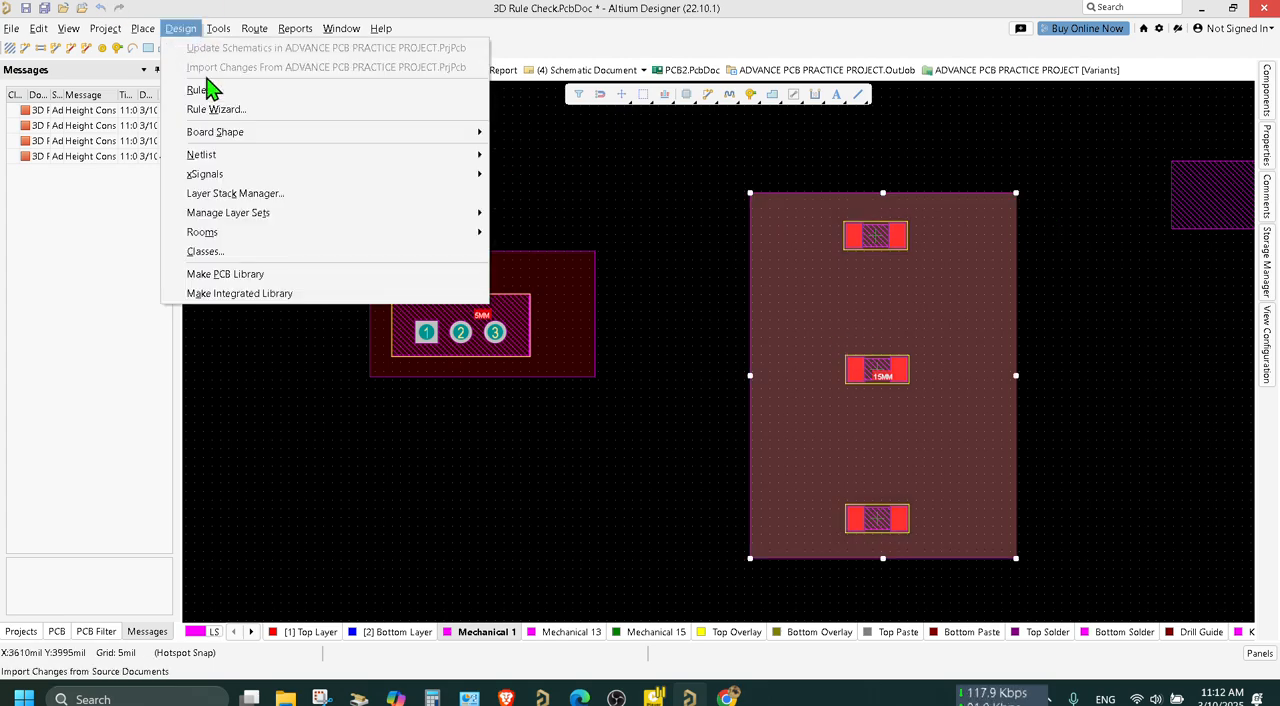
left_click(209, 88)
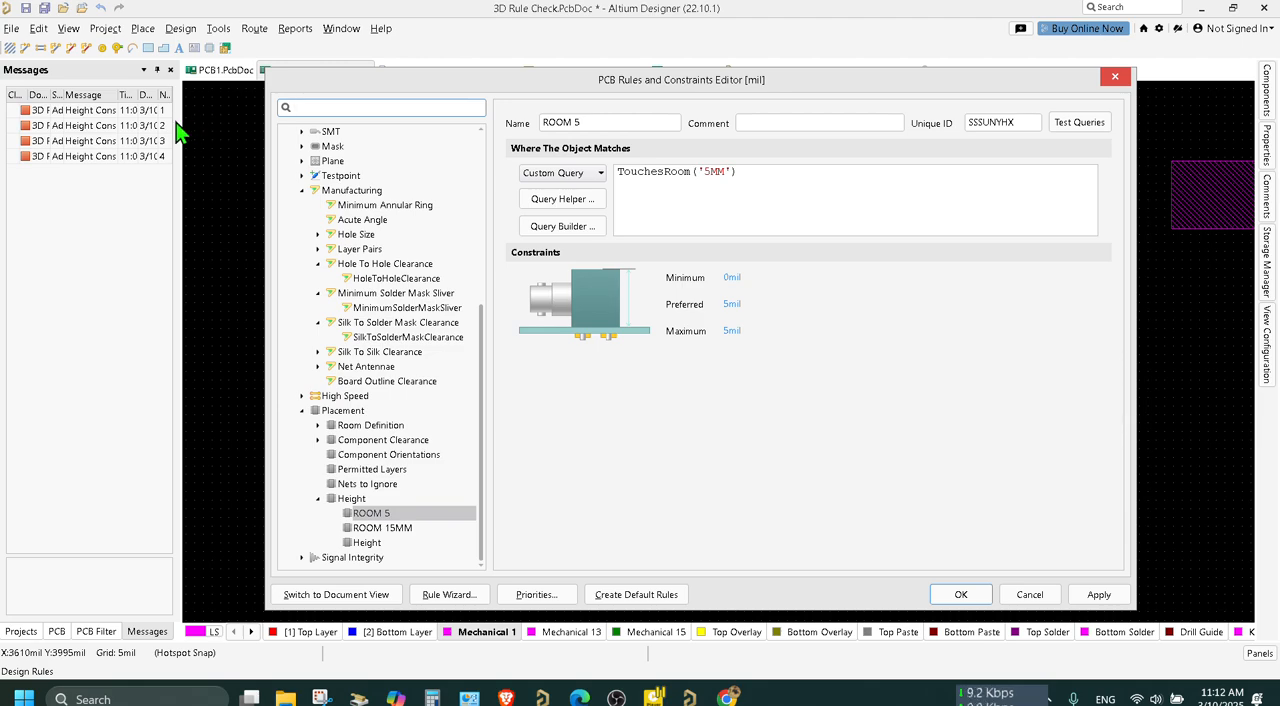
left_click(1115, 77)
double_click(933, 337)
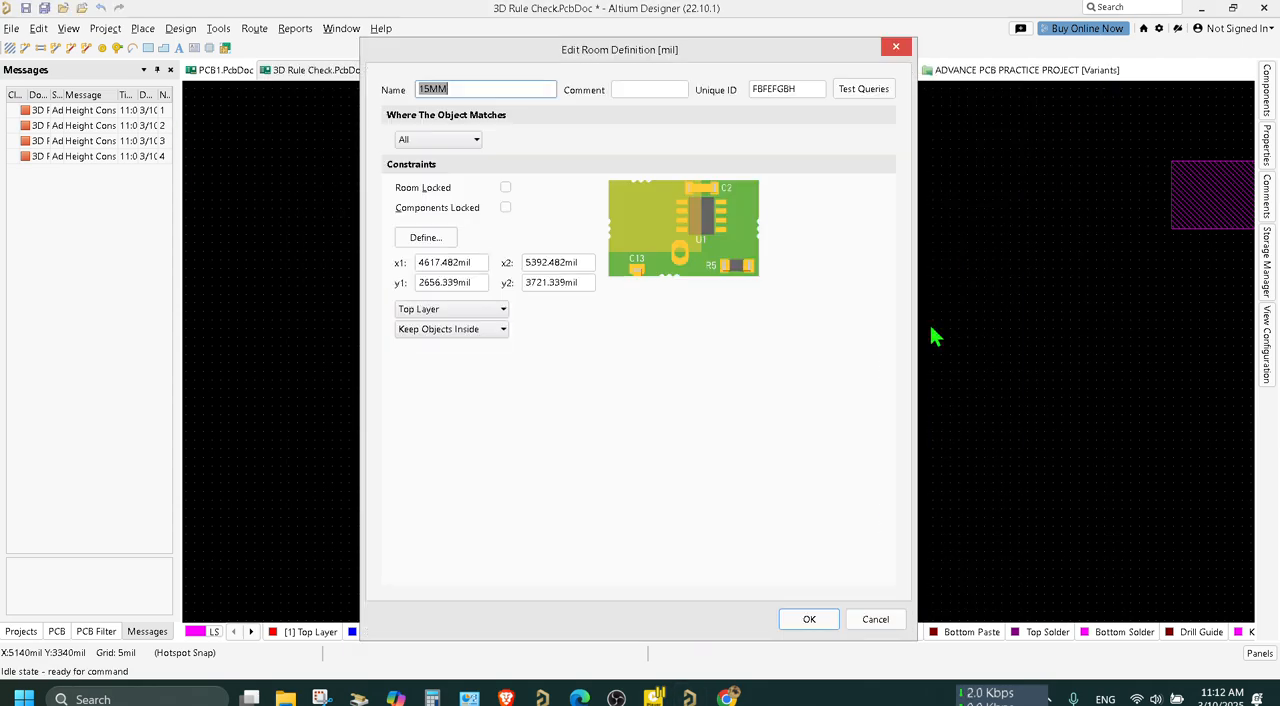
left_click(809, 619)
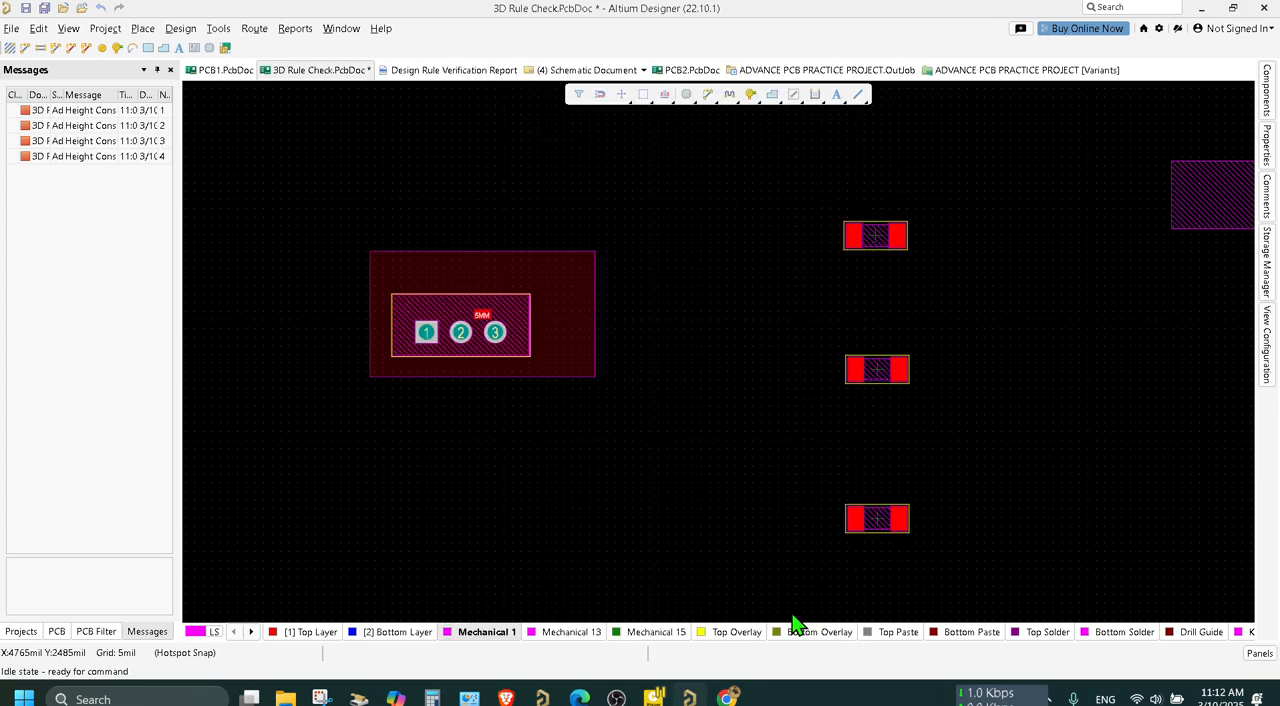
Set the 5MM room's object-matching scope to All, confirm the definition and save the board document.
left_click(548, 274)
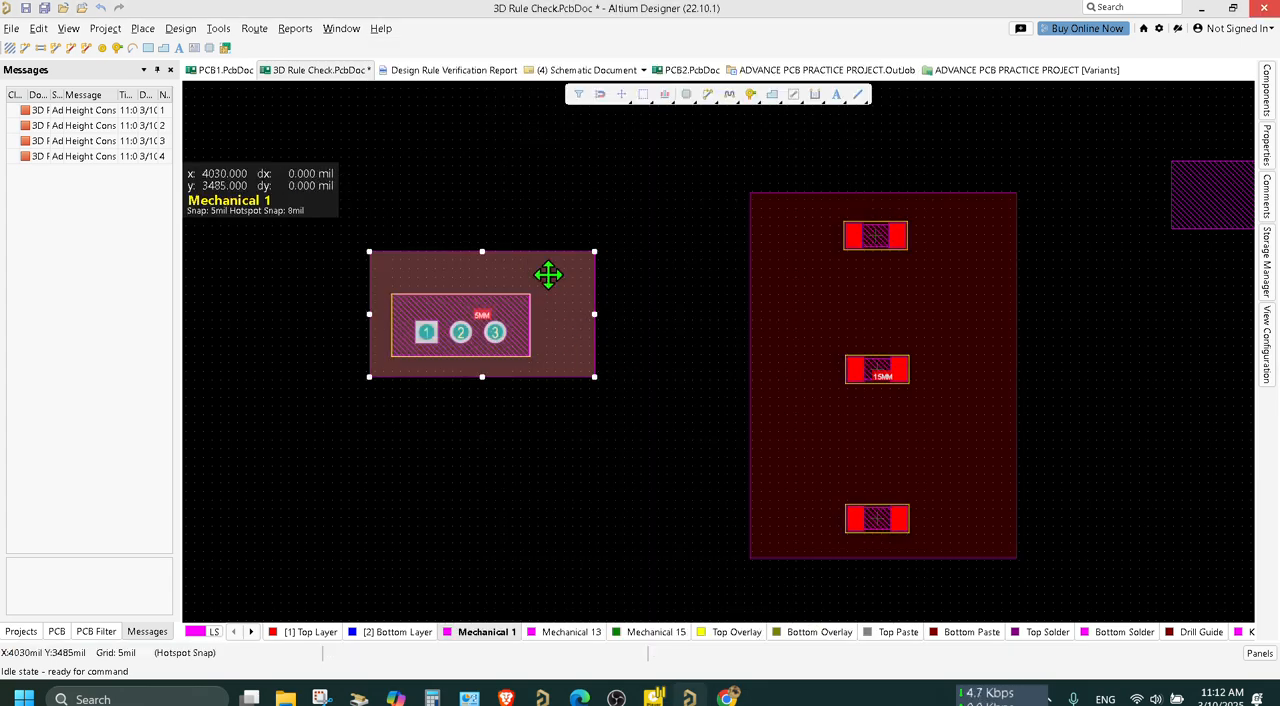
right_click(548, 274)
left_click(638, 652)
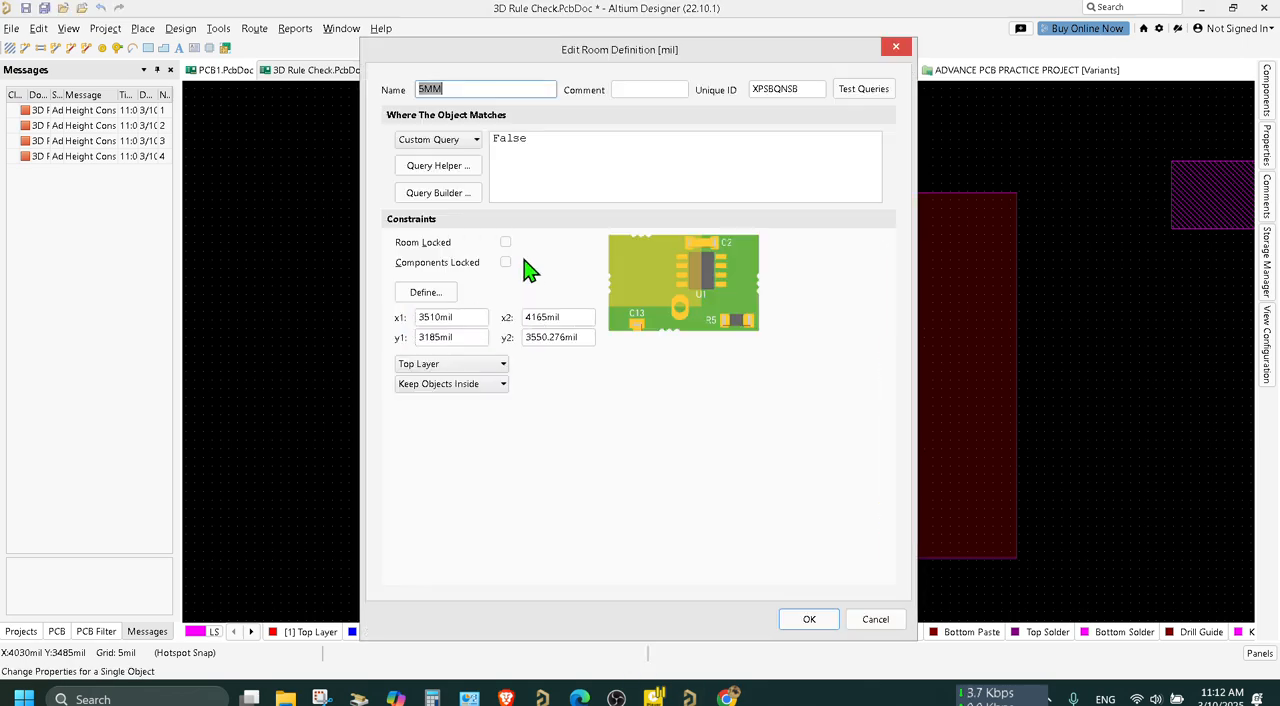
left_click(465, 142)
left_click(445, 155)
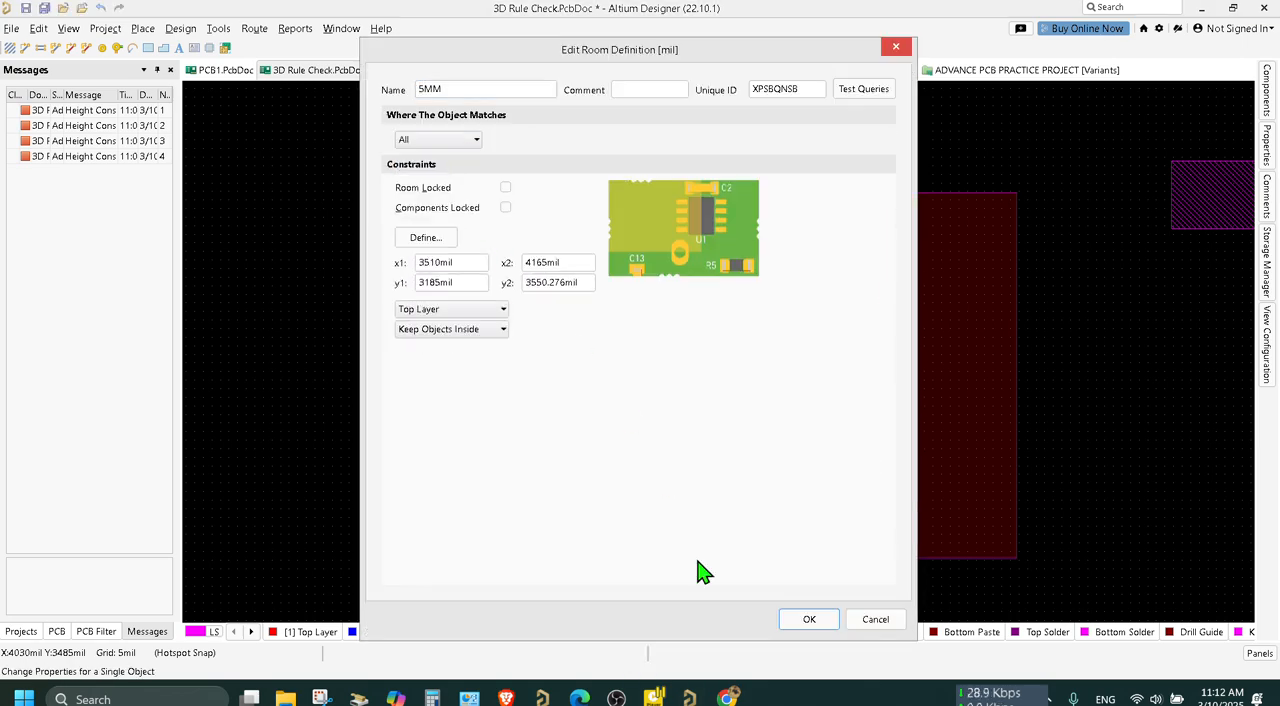
left_click(806, 619)
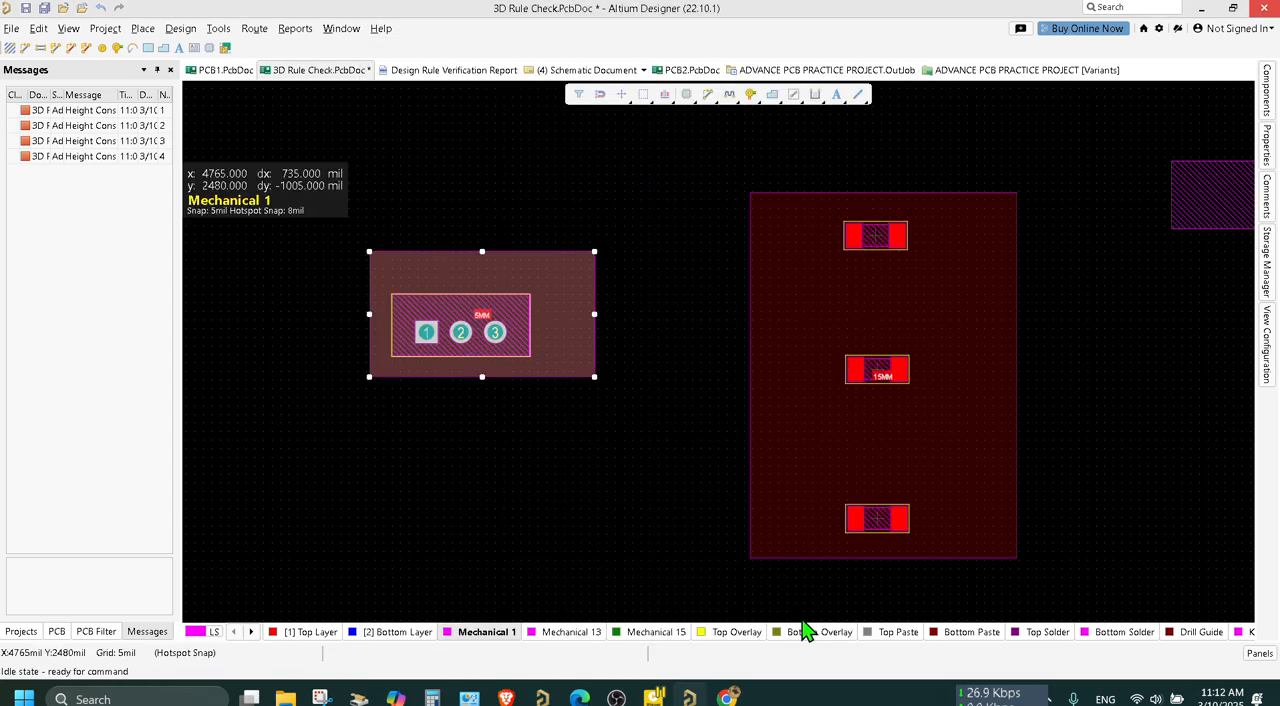
left_click(44, 8)
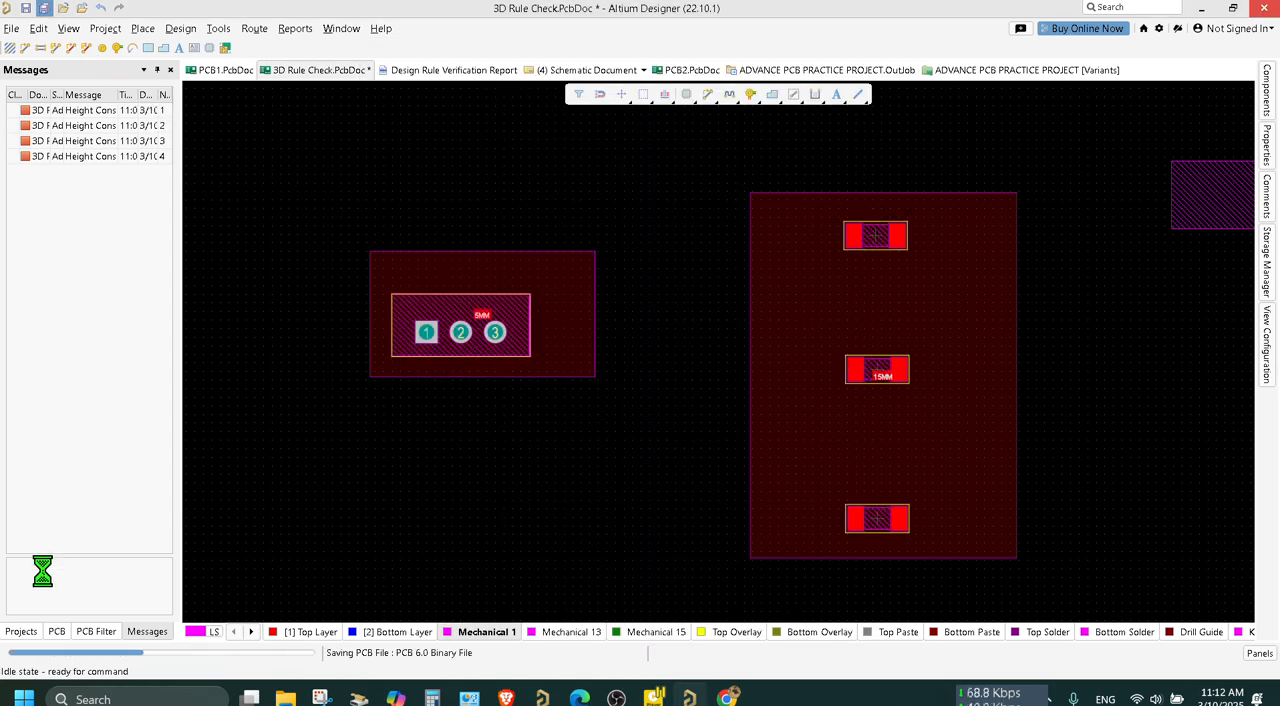
left_click(21, 631)
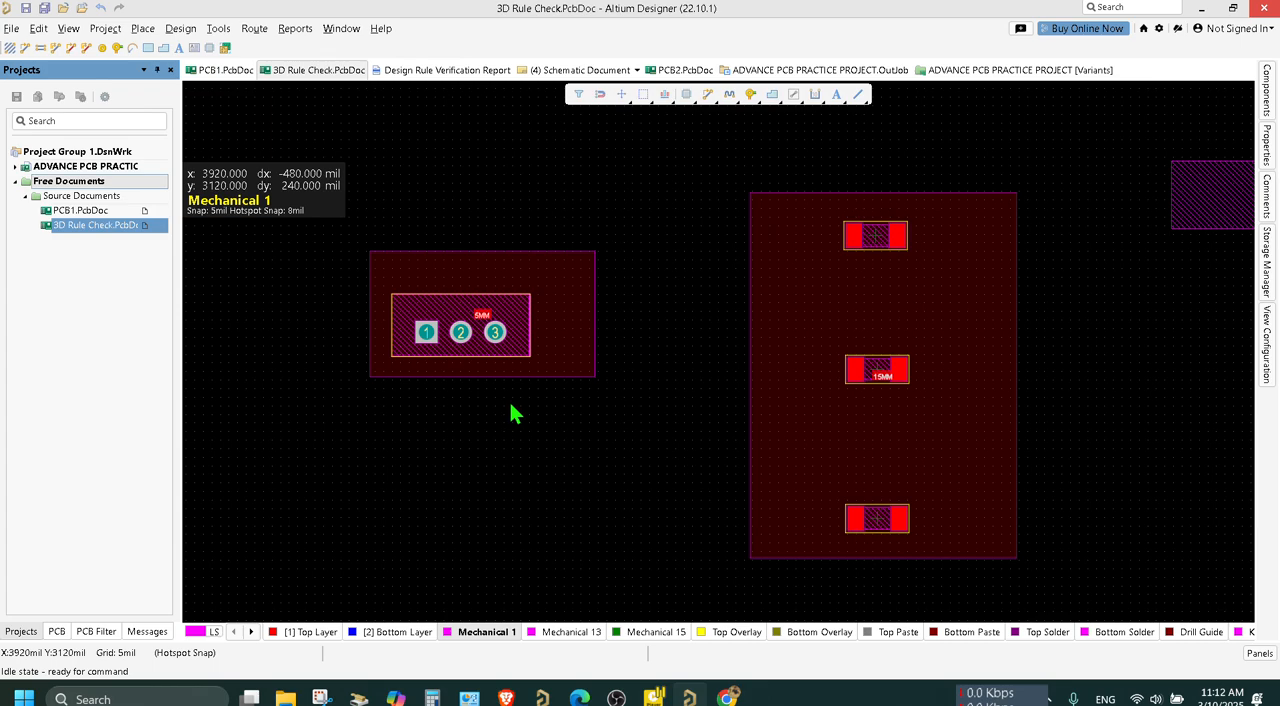
Check the 5MM room's name, position and outline vertices in its properties.
left_click(527, 279)
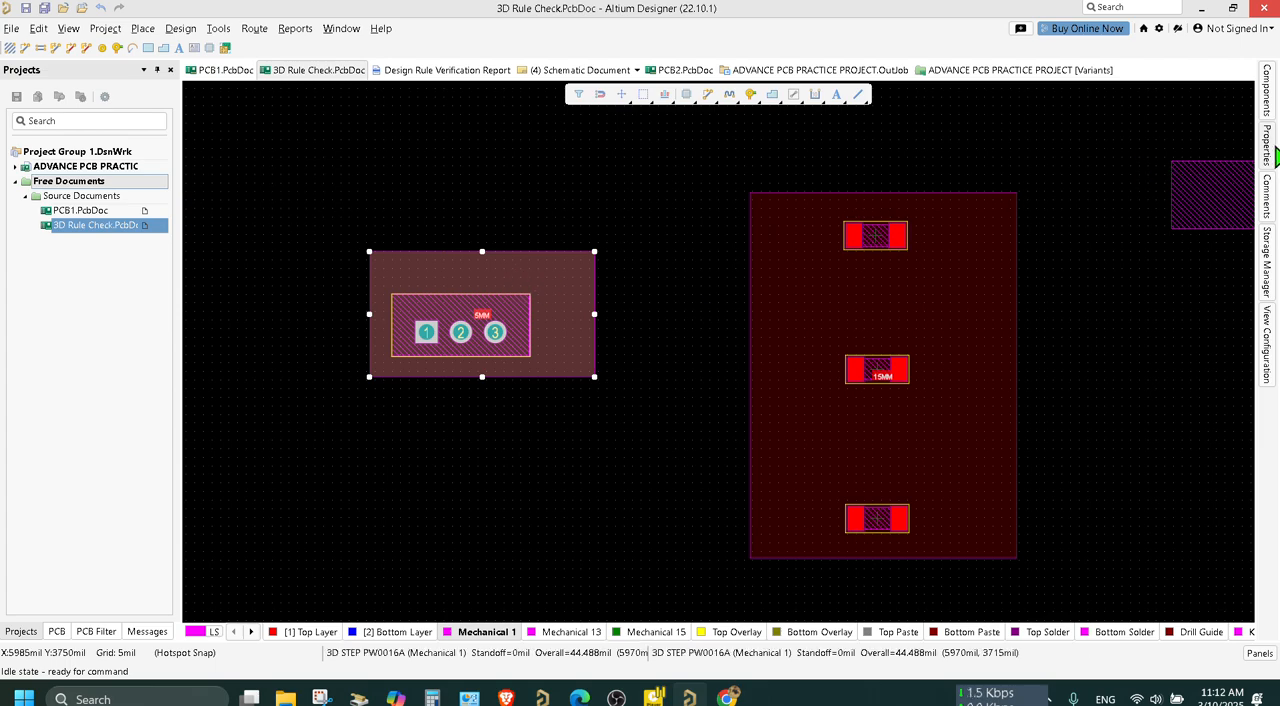
left_click(1267, 148)
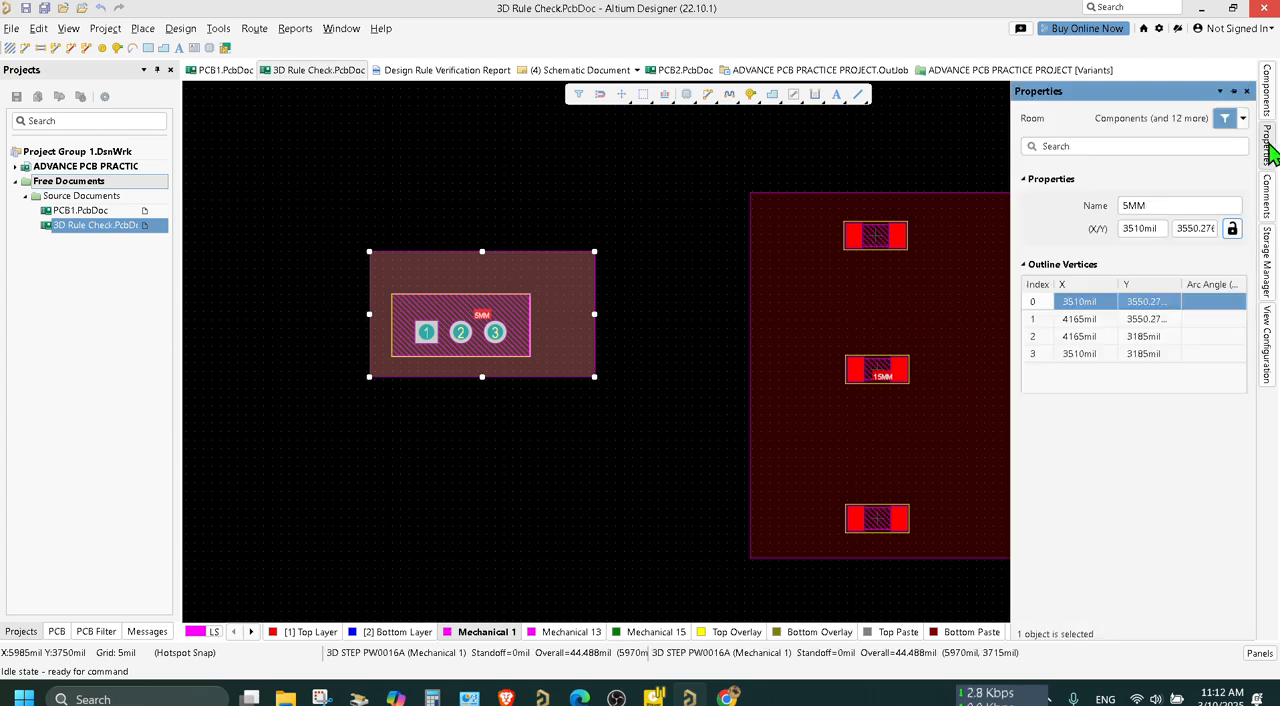
left_click(845, 315)
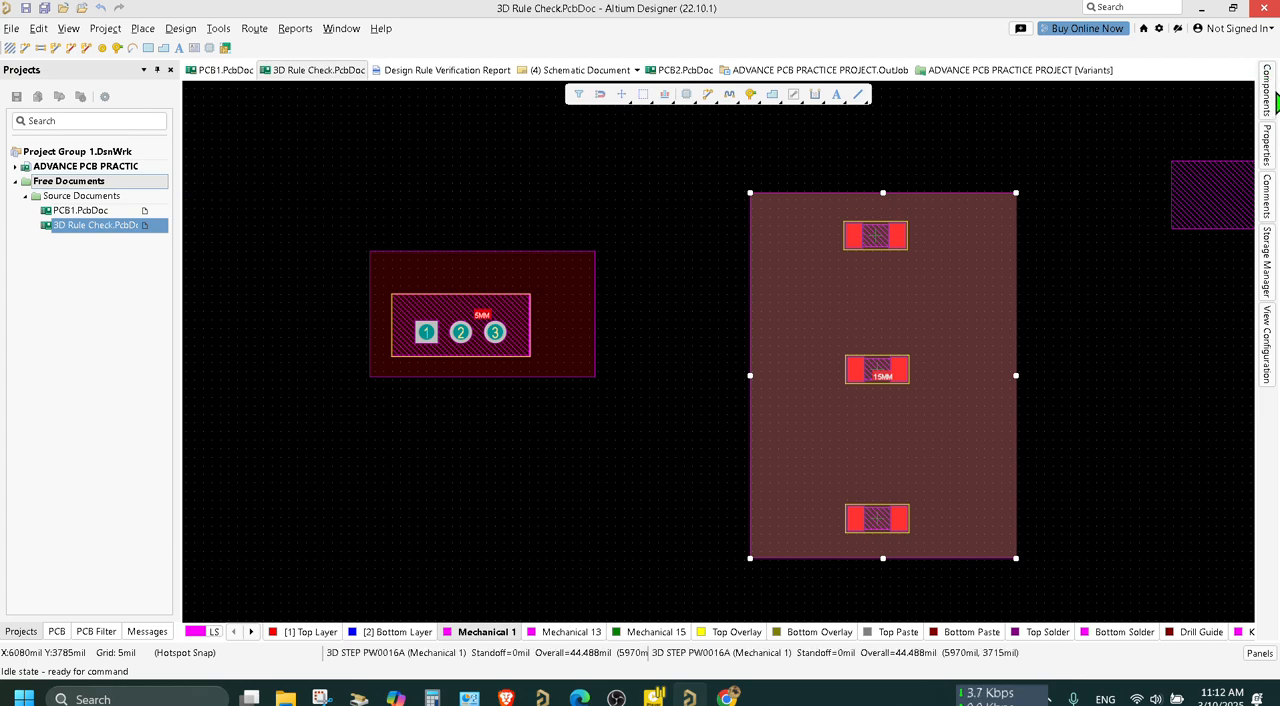
Place an LED from LESSON1.IntLib inside the 15MM room, between its uppermost and middle components.
left_click(1268, 92)
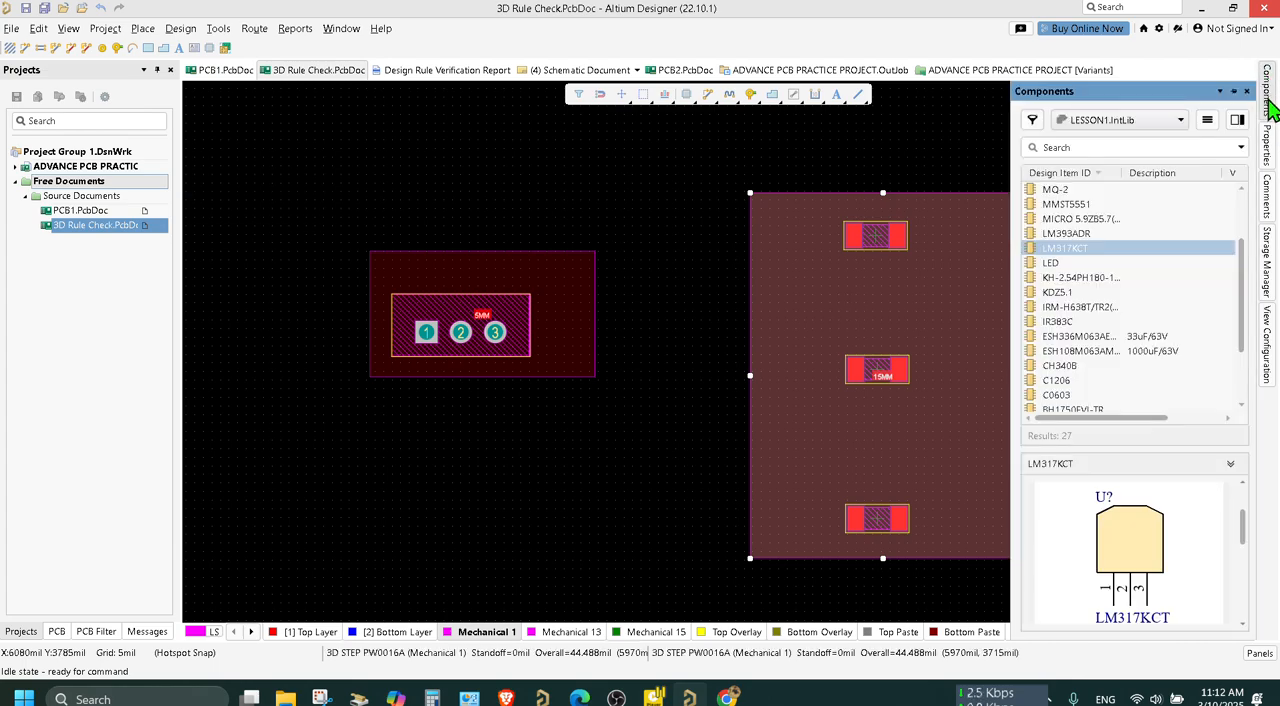
left_click(1064, 192)
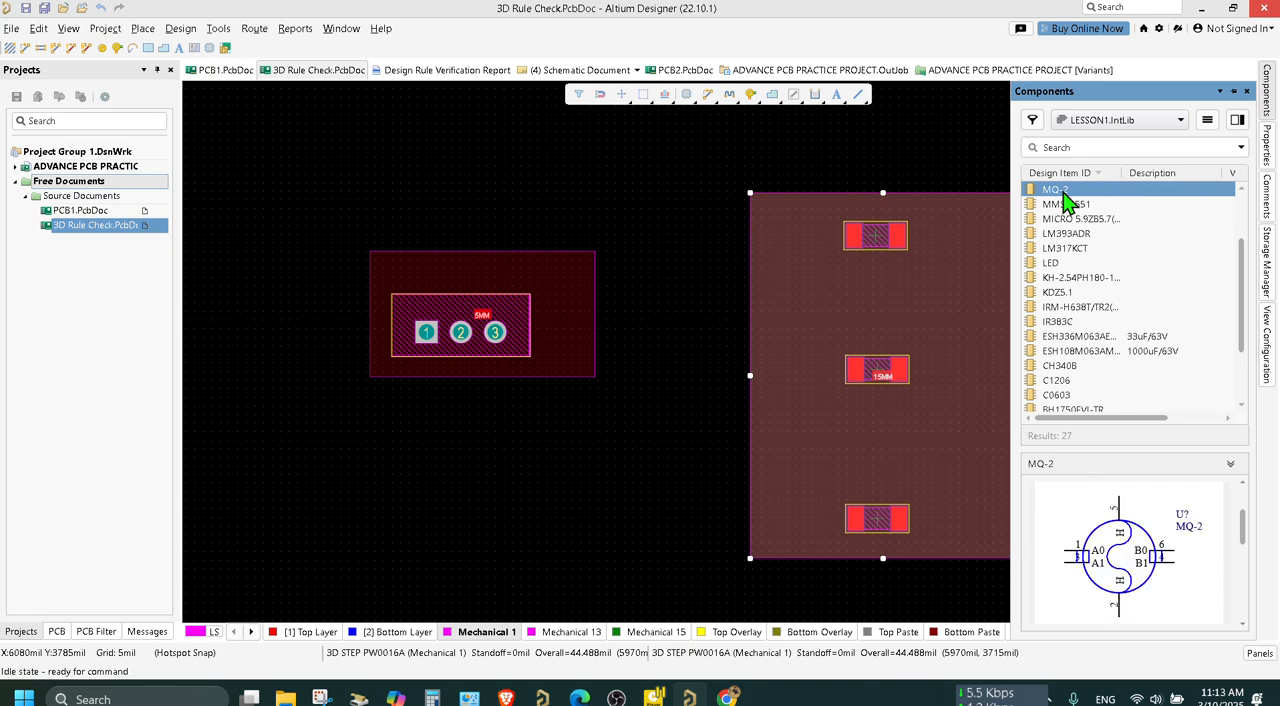
left_click(1056, 266)
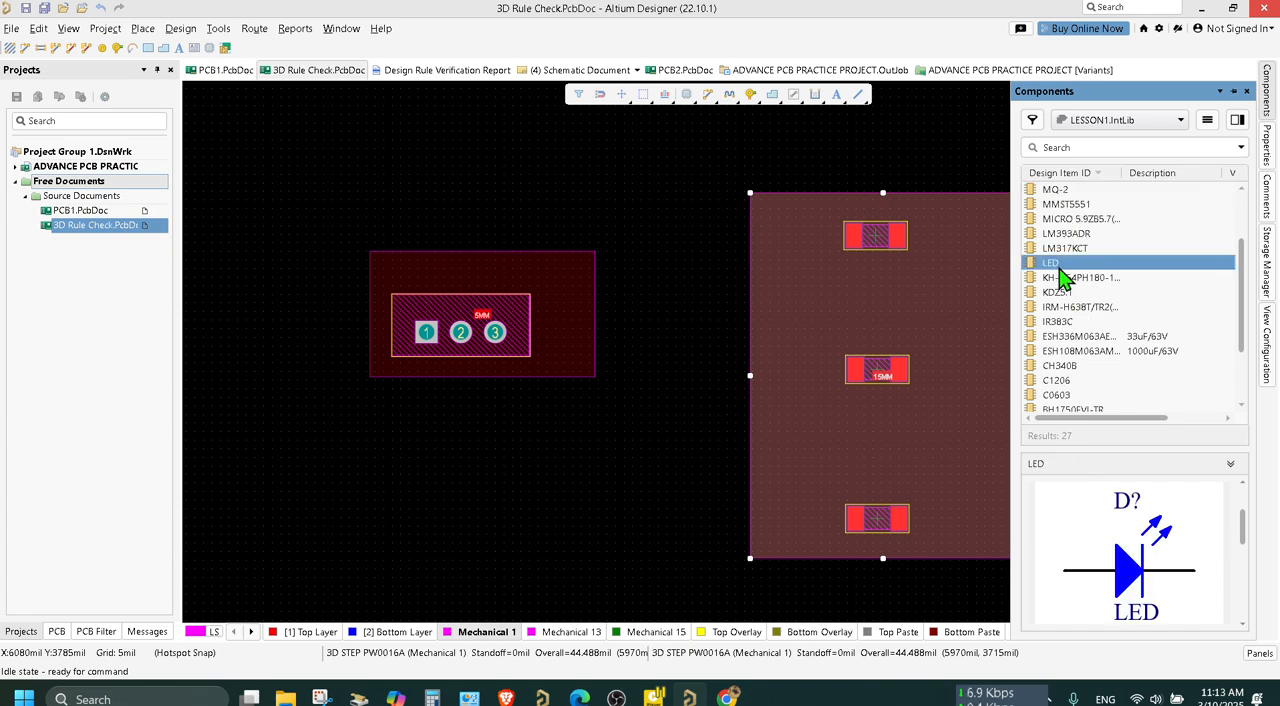
left_click_drag(1055, 270, 873, 306)
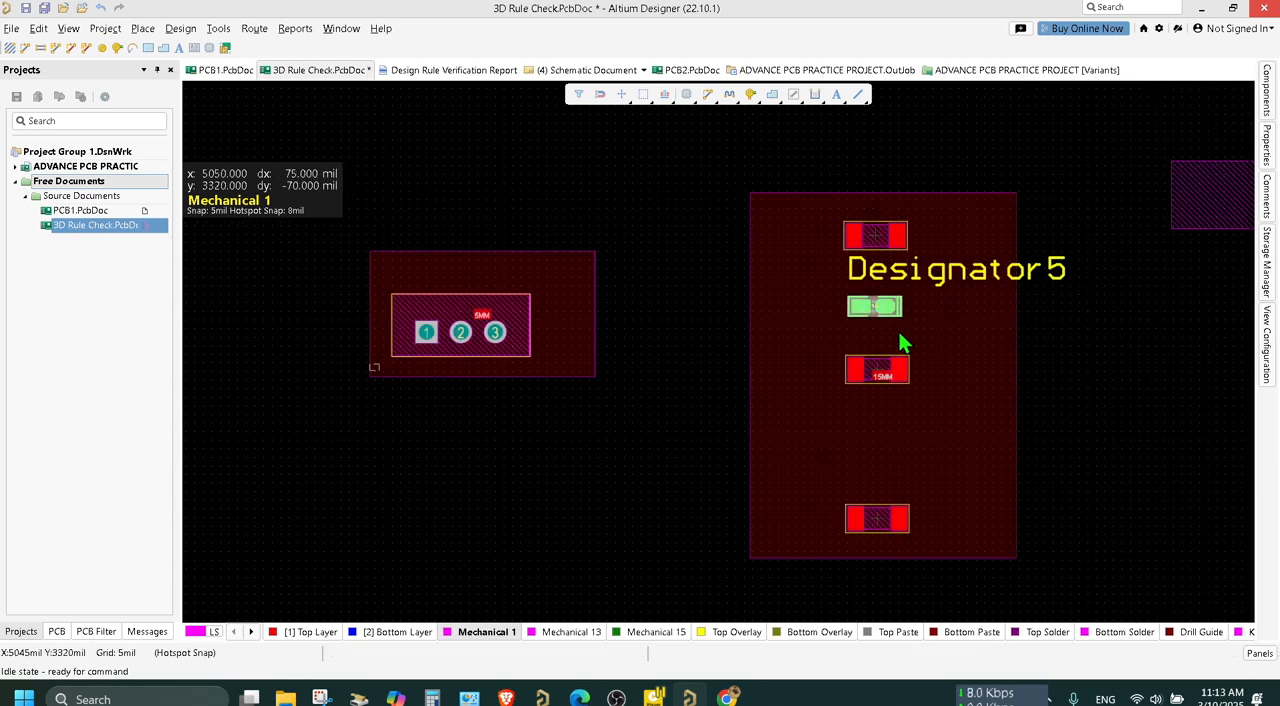
left_click(867, 303)
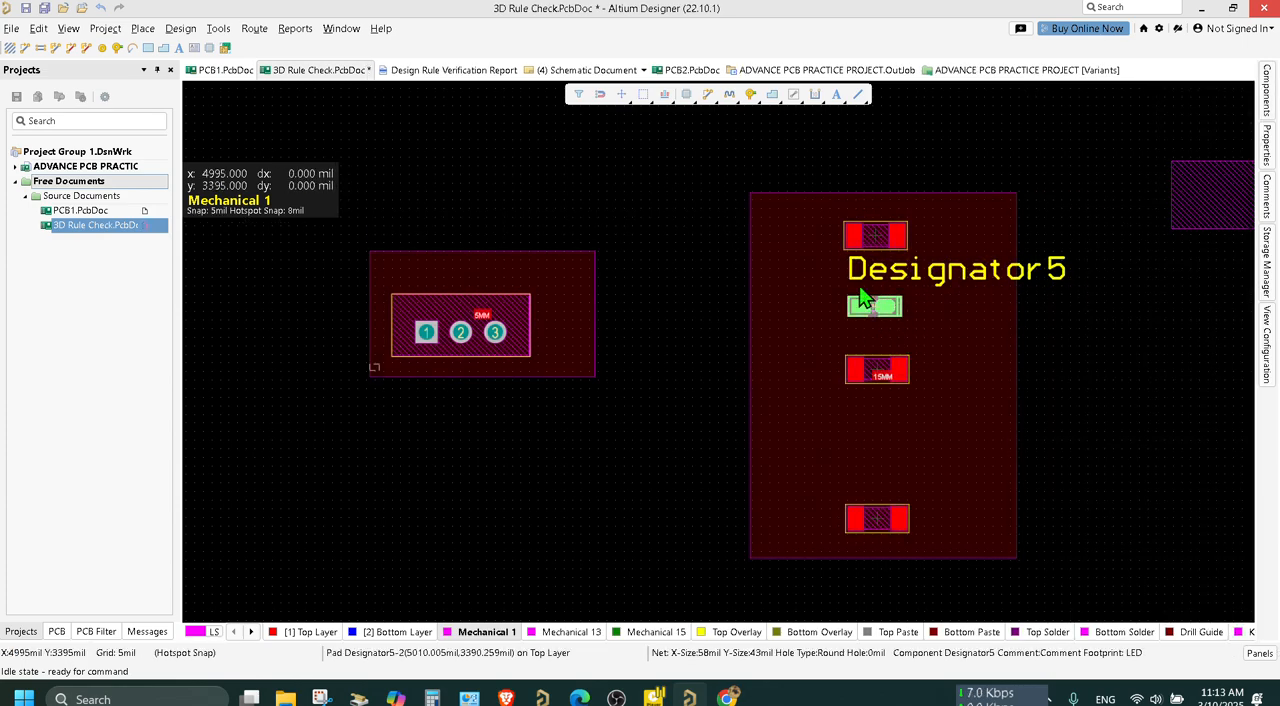
left_click(1147, 312)
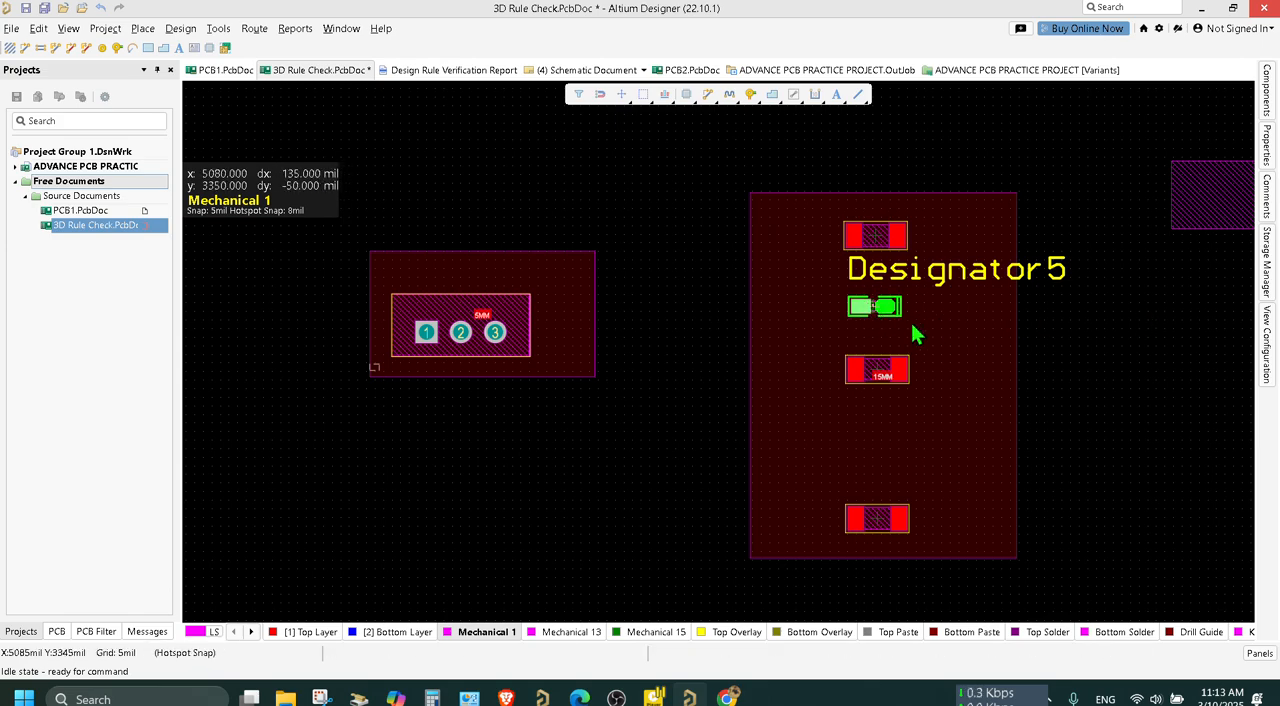
left_click(910, 316)
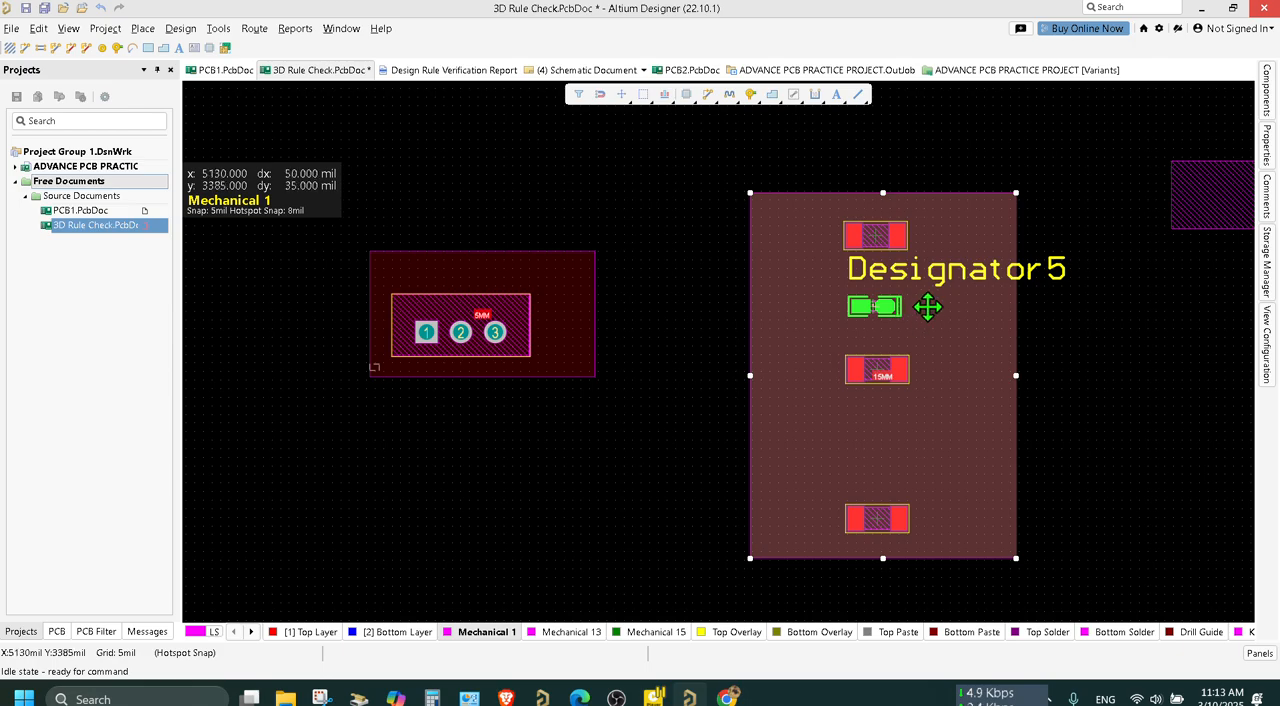
left_click(928, 306)
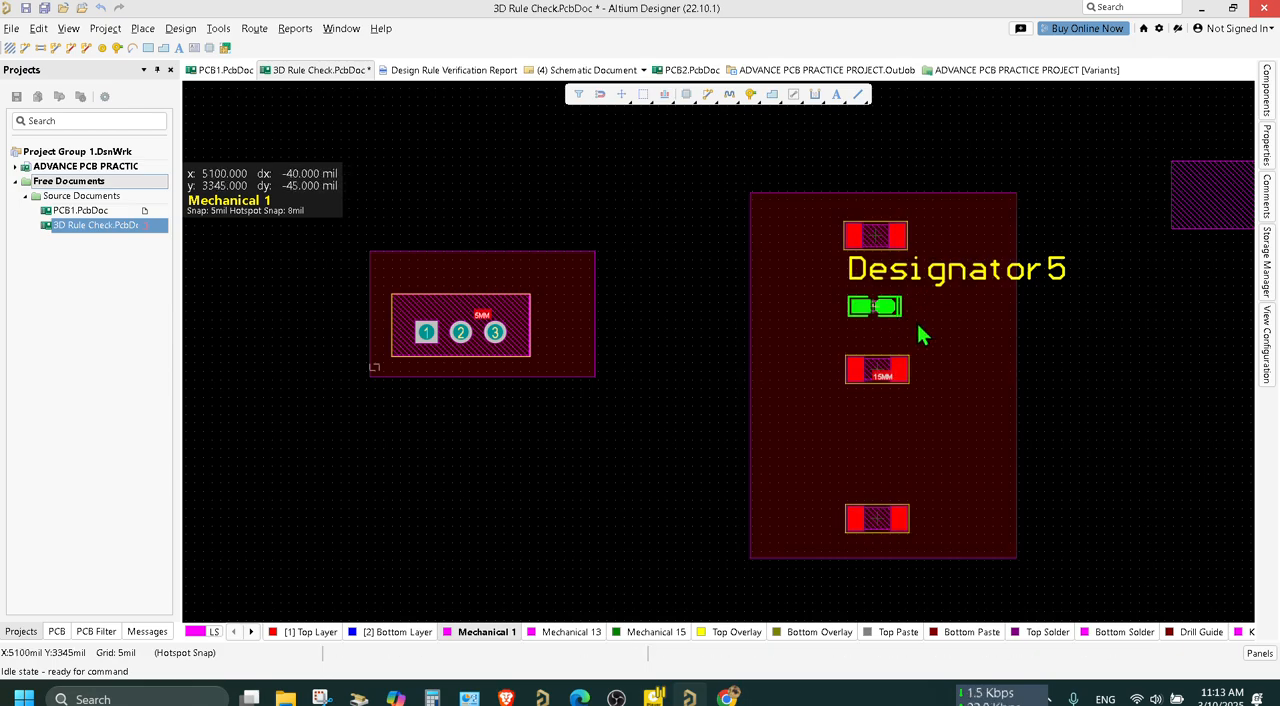
Explode the placed LED component into free primitives, confirm the conversion and save the board document.
scroll(917, 334, "up", 4, "ctrl")
left_click_drag(811, 260, 752, 276)
right_click(754, 280)
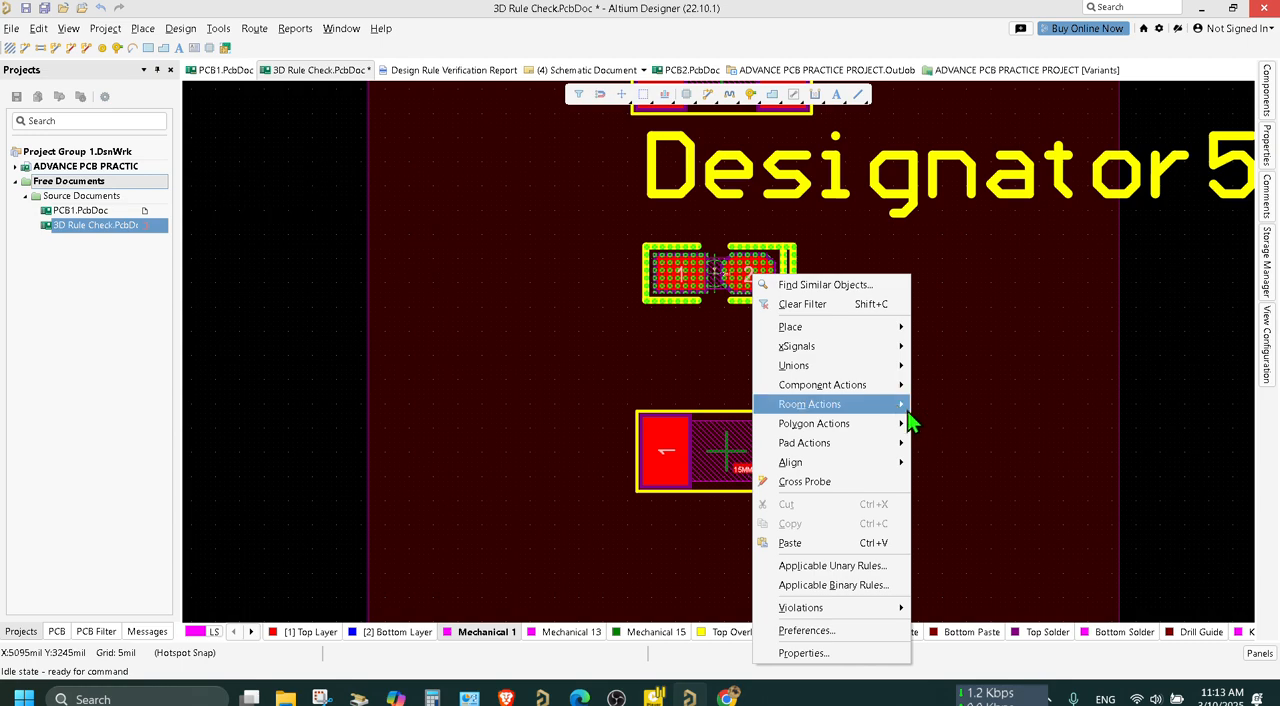
mouse_move(898, 406)
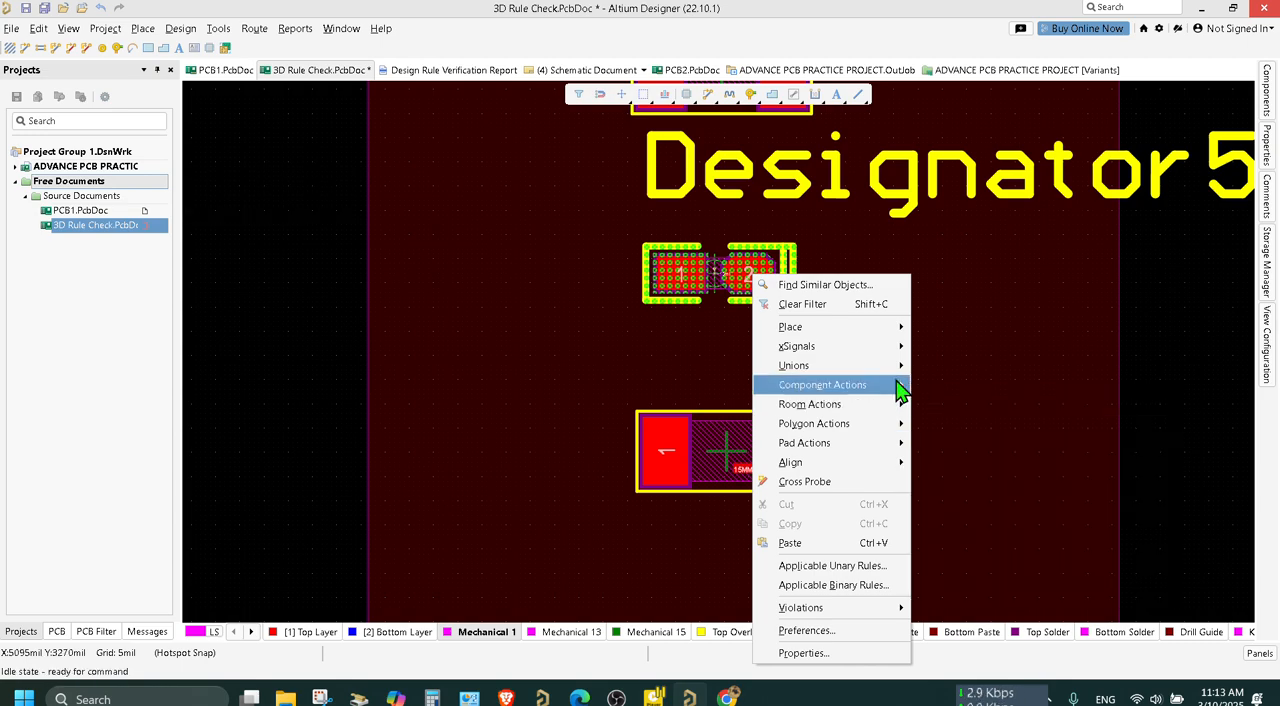
left_click(985, 588)
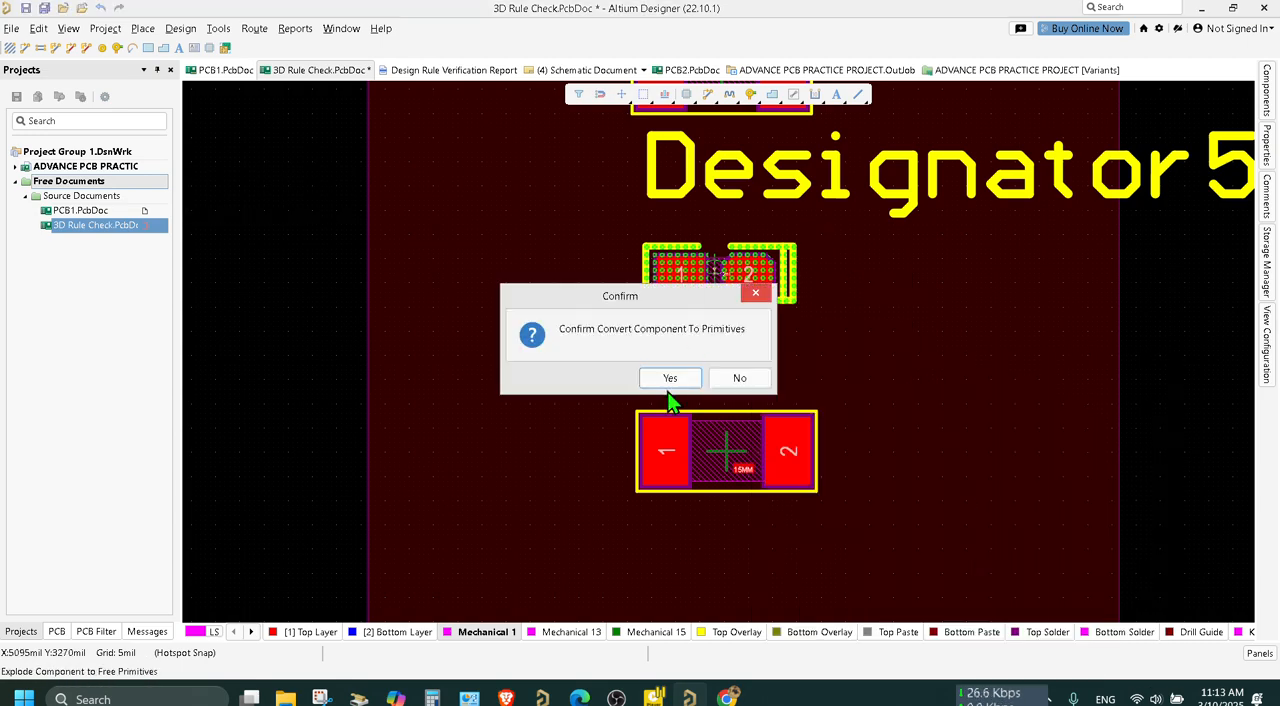
left_click(670, 378)
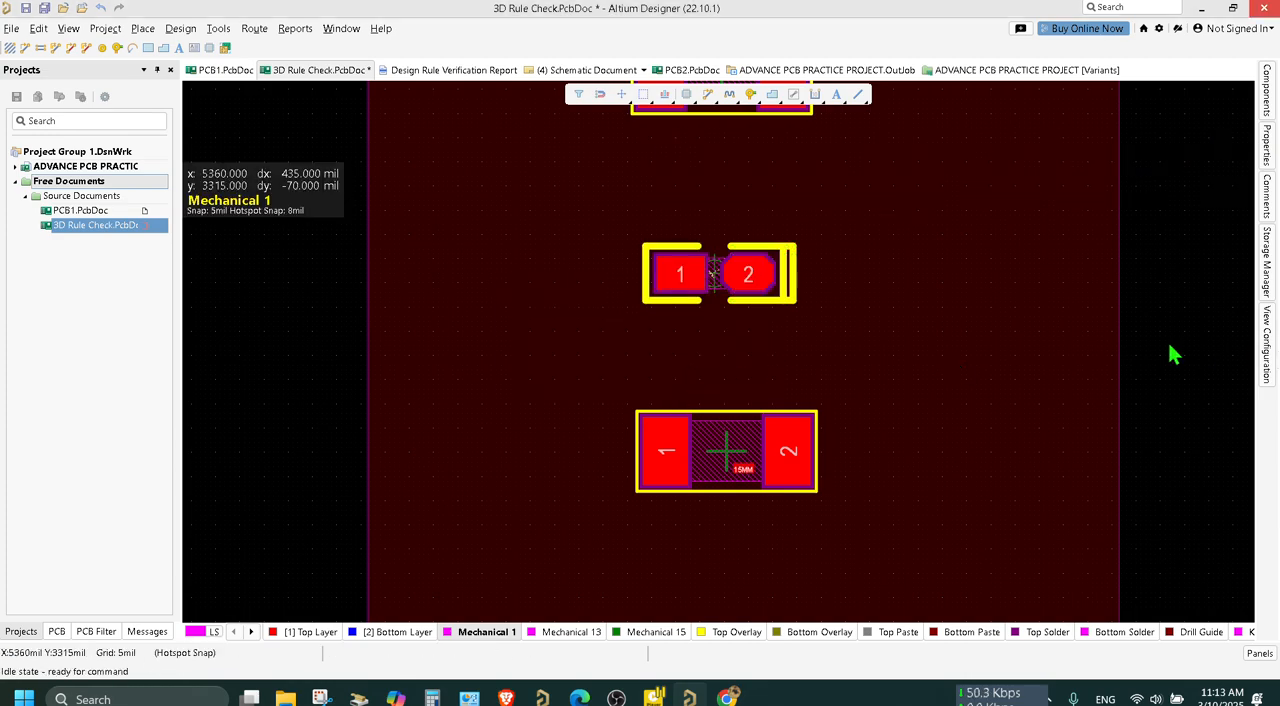
scroll(1172, 354, "down", 1, "ctrl")
scroll(1172, 354, "down", 1, "ctrl")
key("ctrl+s")
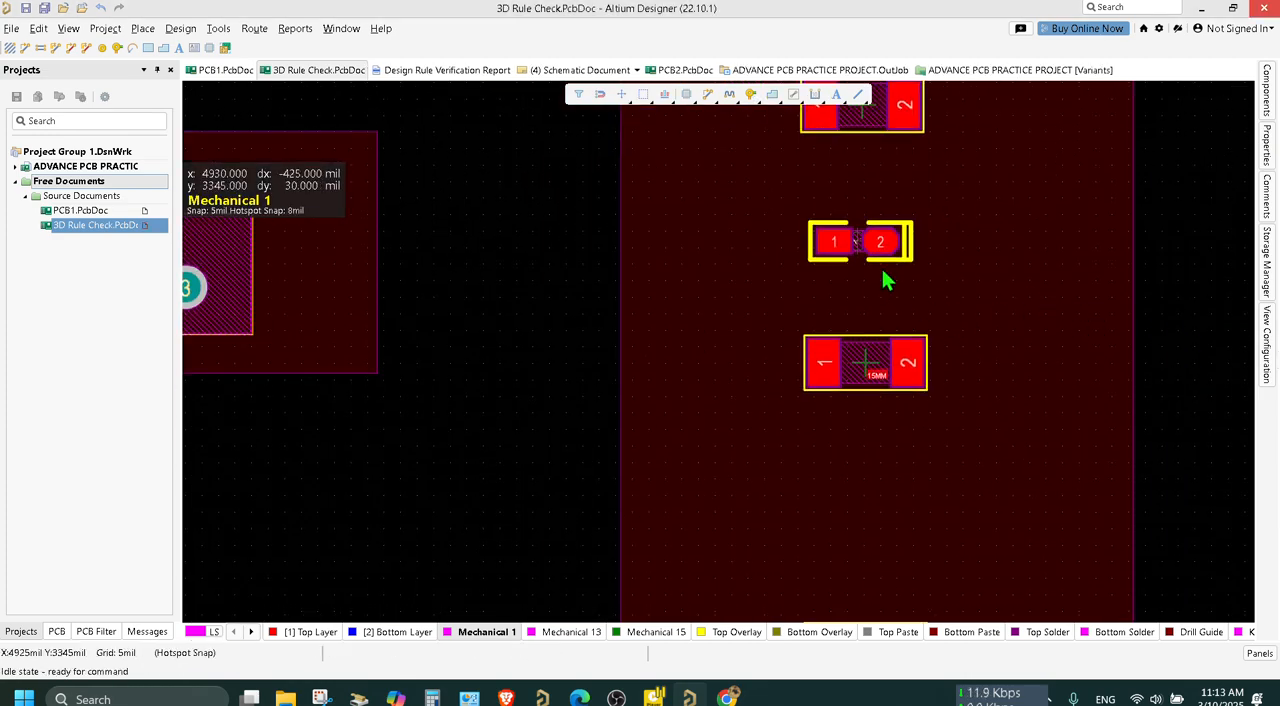
Inspect the lowest component's primitives and the 15MM room by selecting them in turn.
scroll(966, 362, "down", 1, "ctrl")
left_click(910, 487)
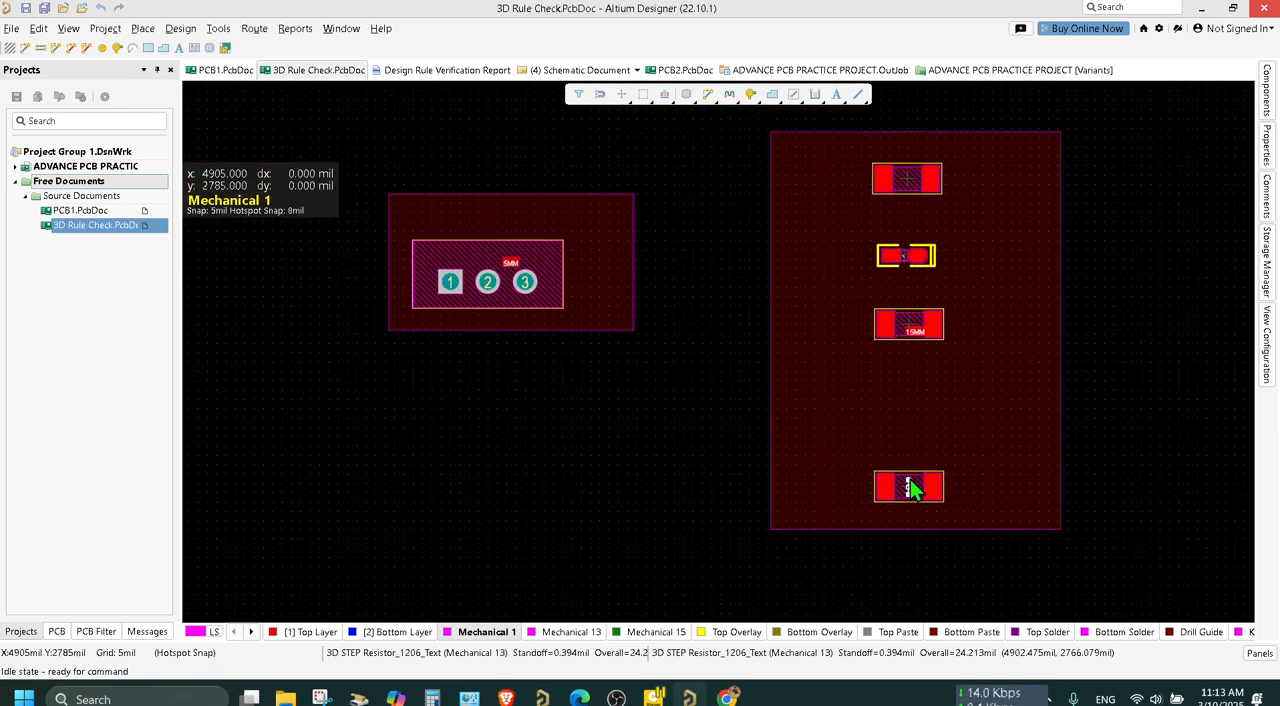
left_click(970, 487)
left_click_drag(931, 493, 936, 492)
left_click(928, 487)
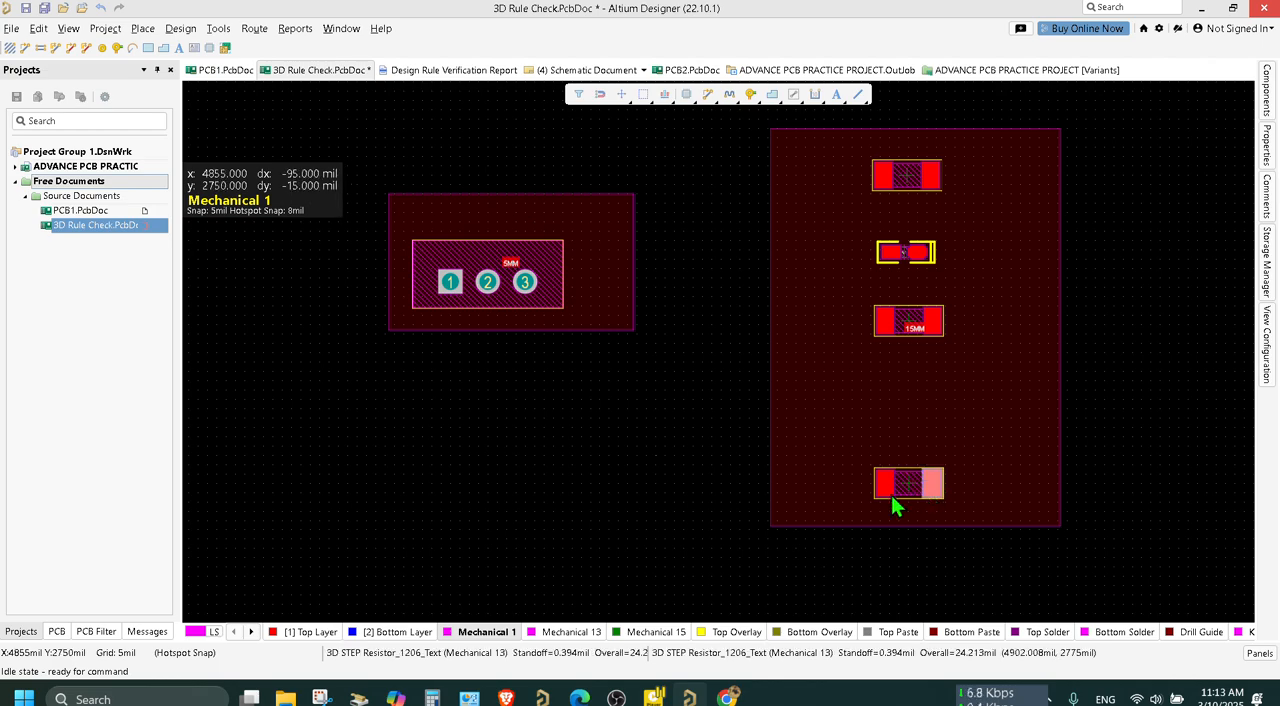
left_click(908, 486)
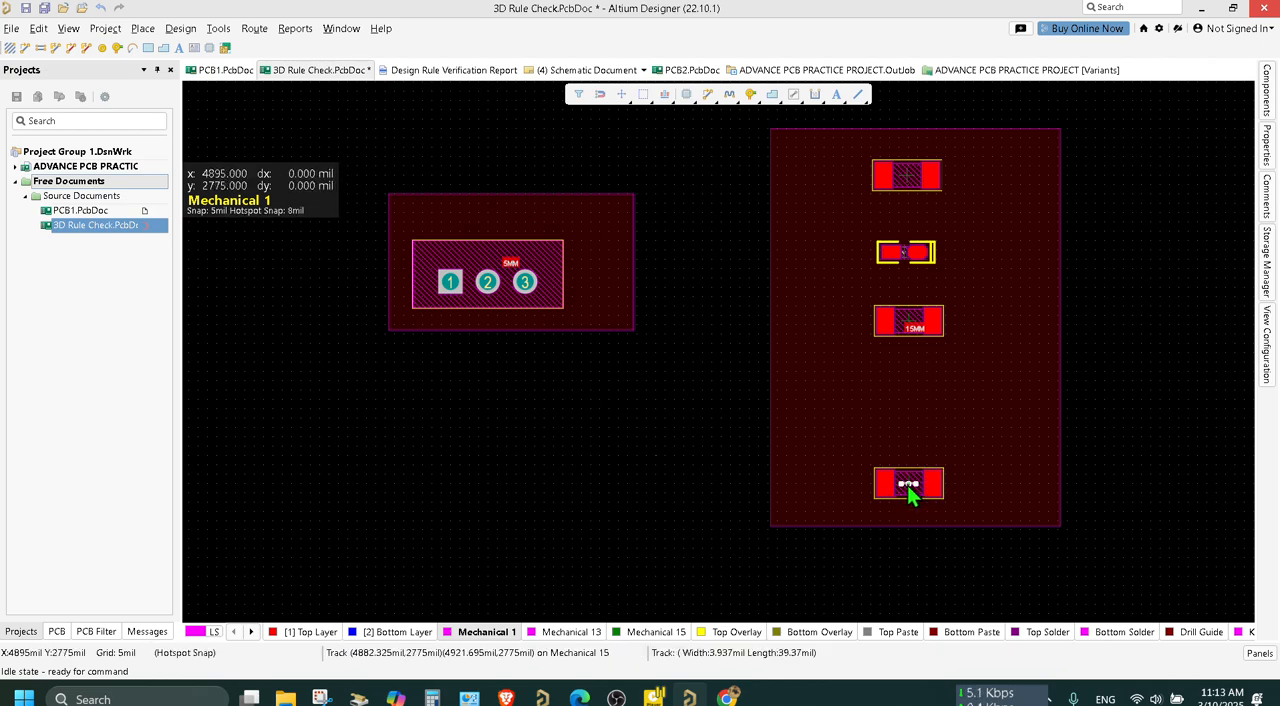
left_click(918, 380)
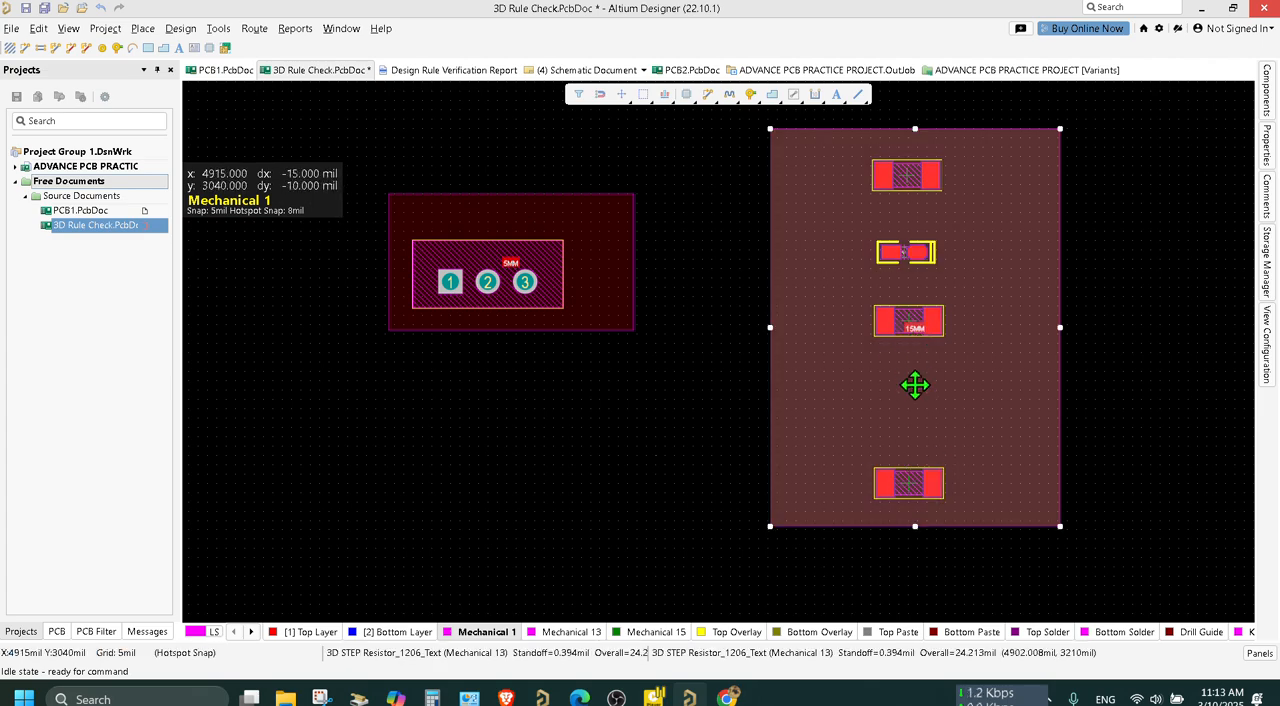
left_click(902, 388)
left_click(902, 388)
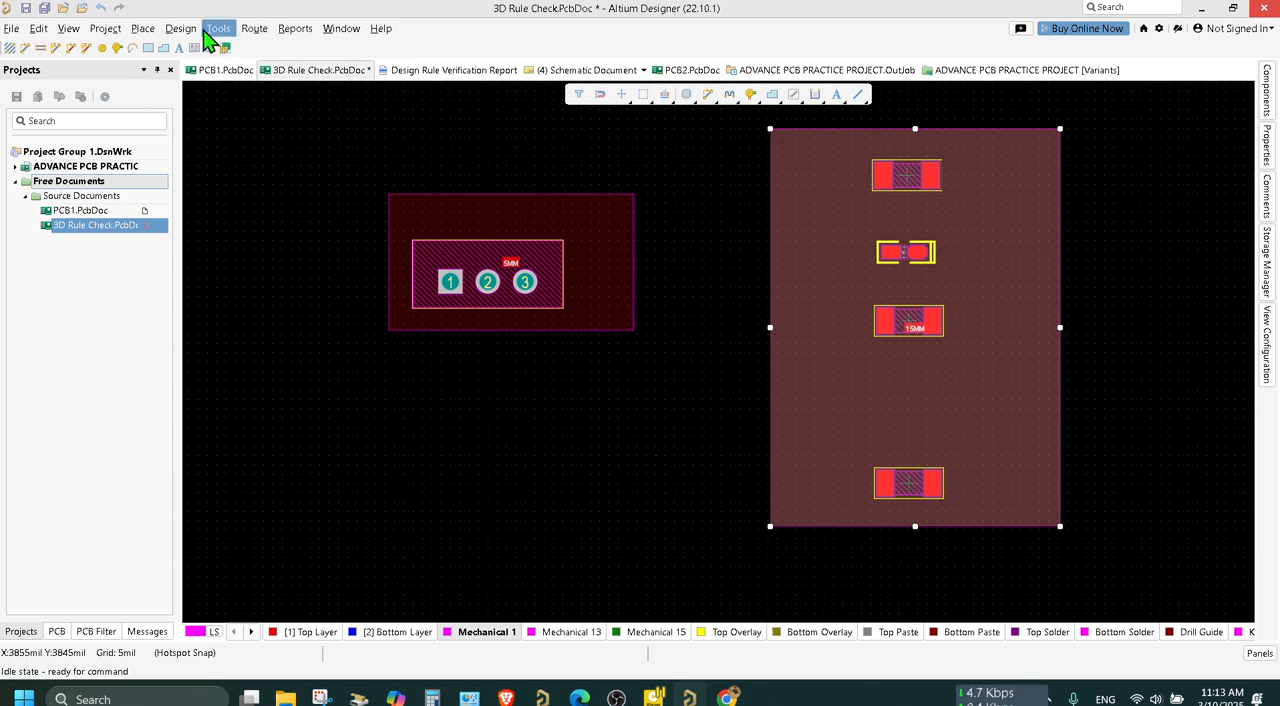
Set the preferred height in the ROOM 5 Height rule to 4 mil and apply the change.
left_click(181, 28)
left_click(218, 92)
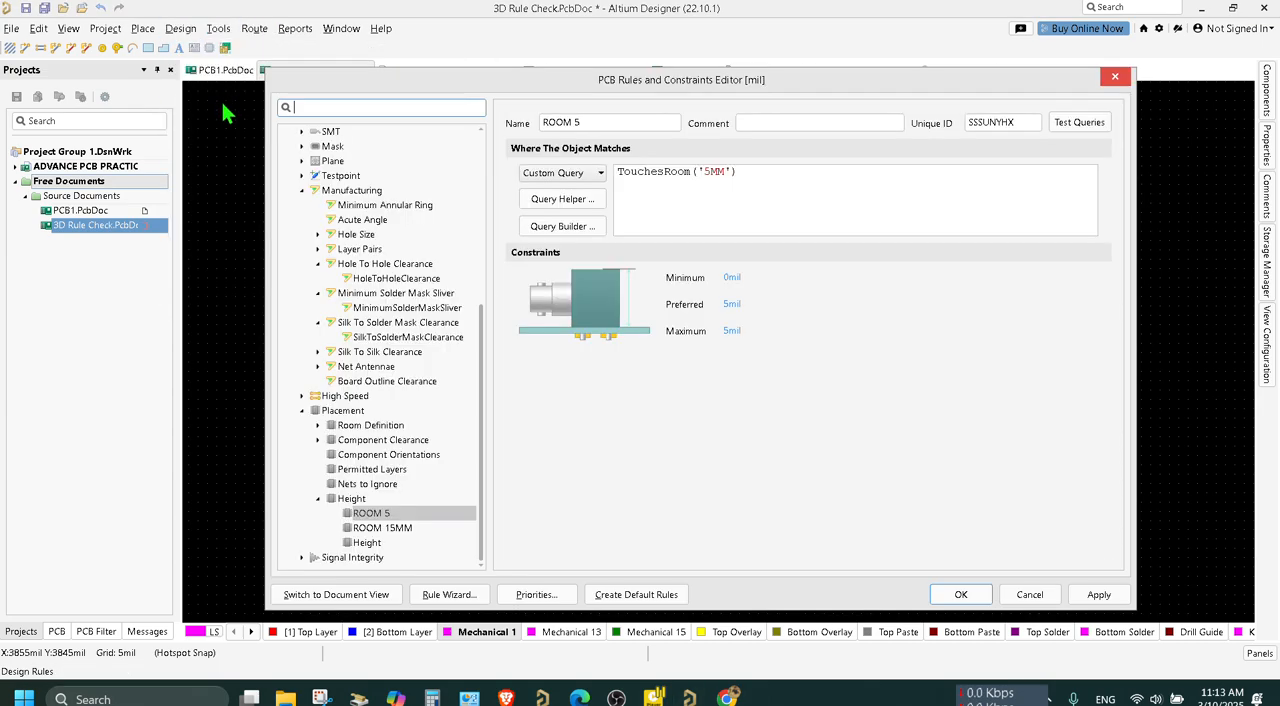
left_click(388, 528)
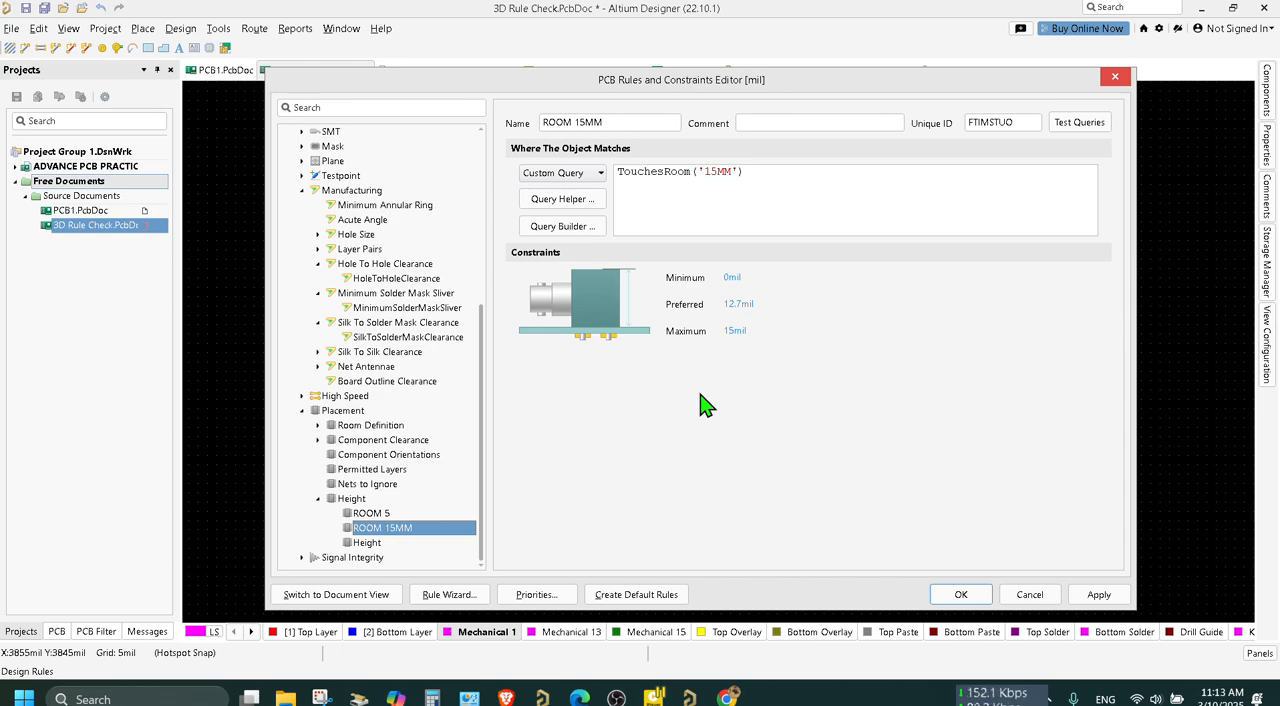
left_click(375, 513)
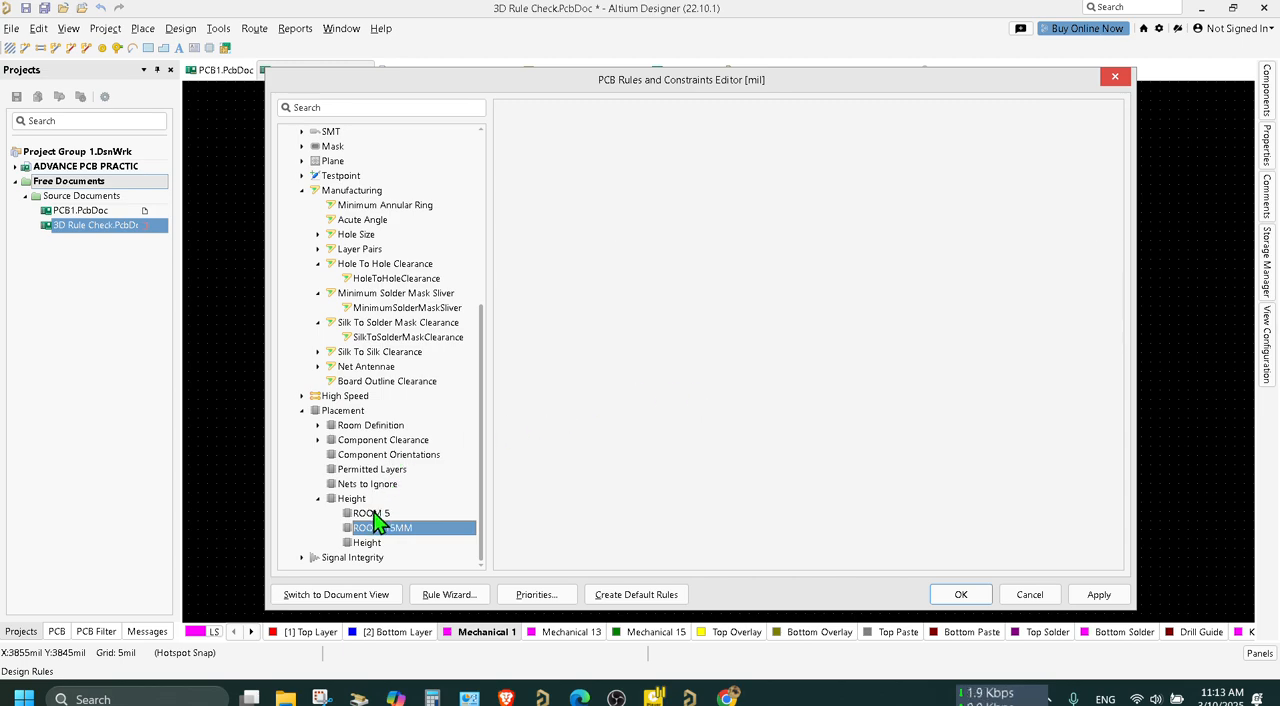
left_click(734, 304)
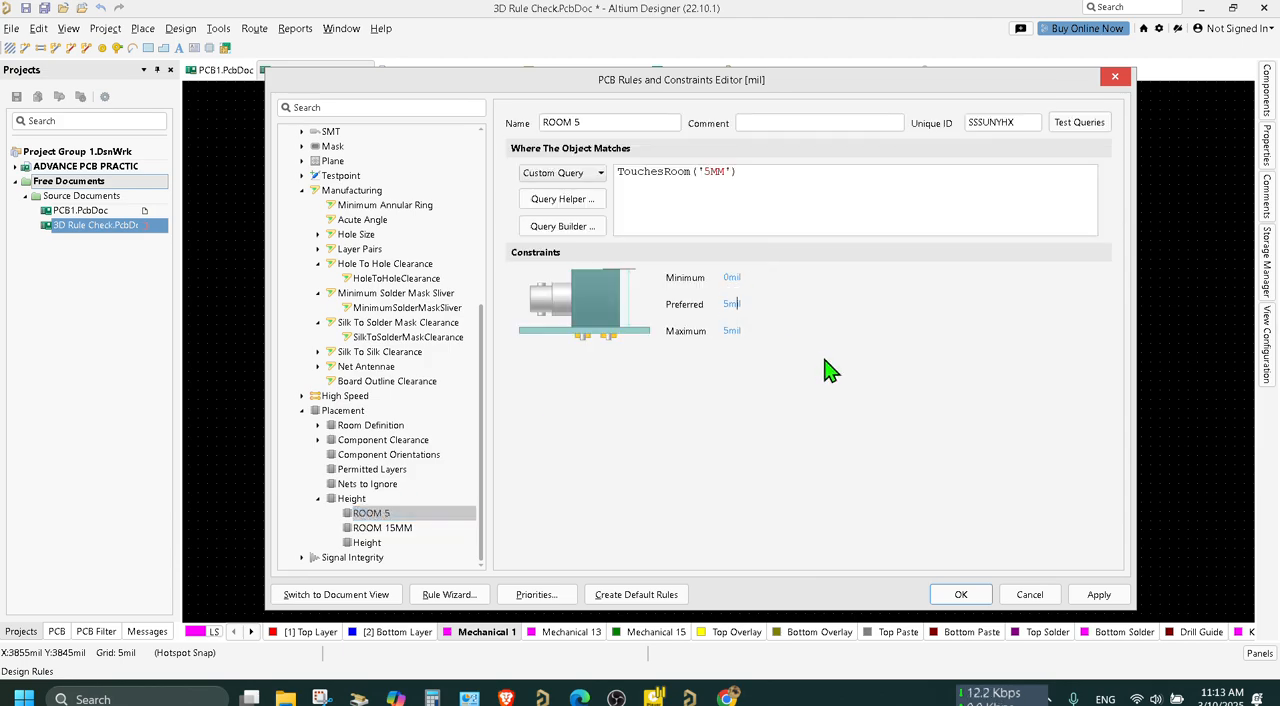
type("4")
key("Return")
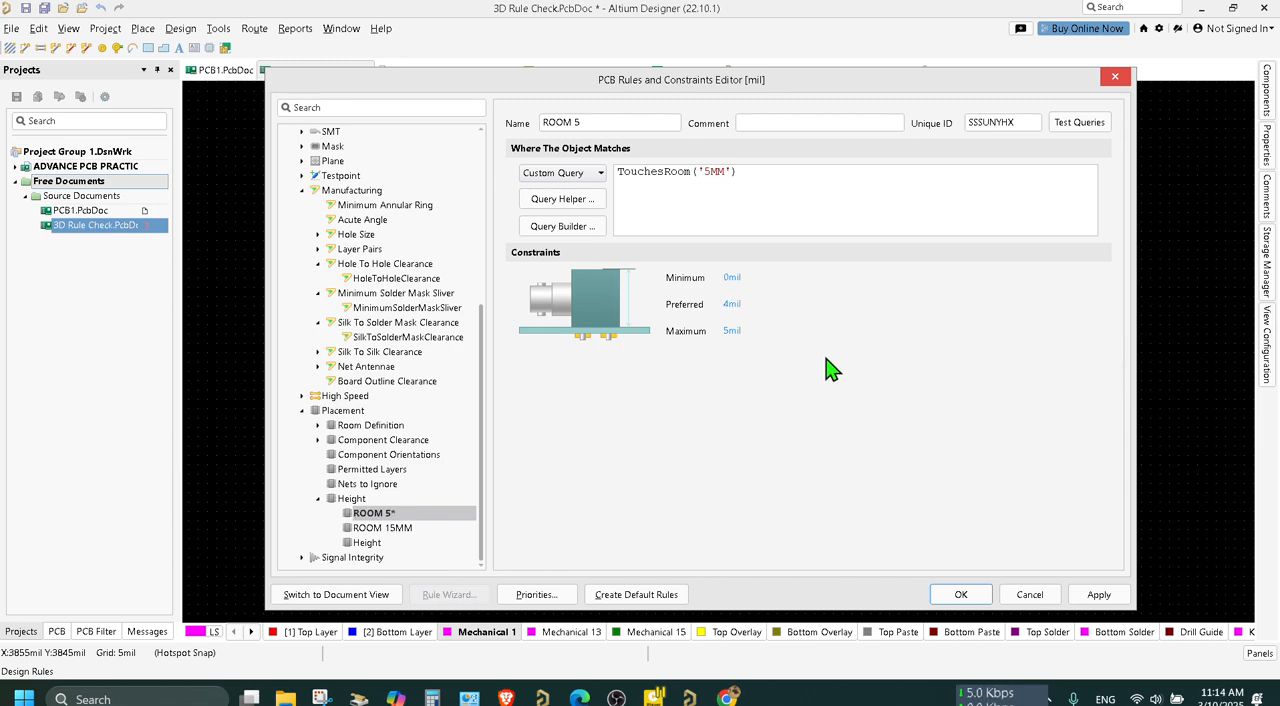
left_click(1096, 603)
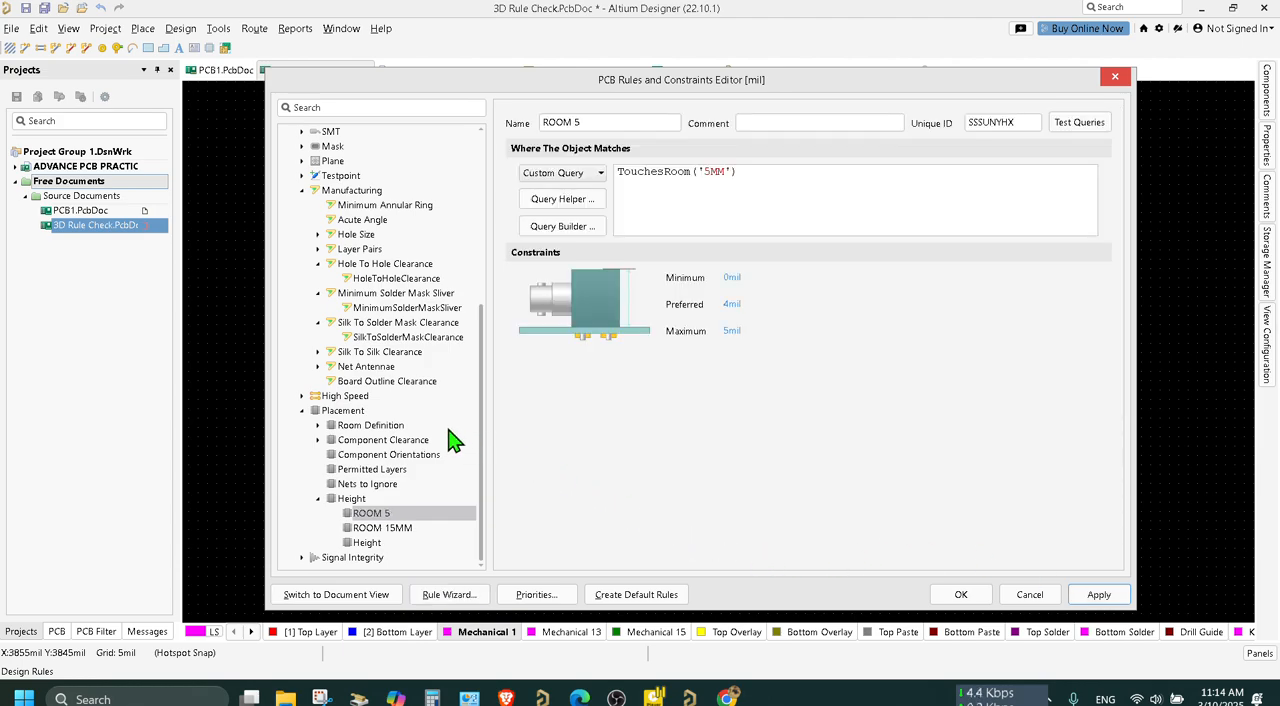
Review the ROOM 15MM rule's preferred and maximum heights, then apply and close the rules editor.
left_click(368, 529)
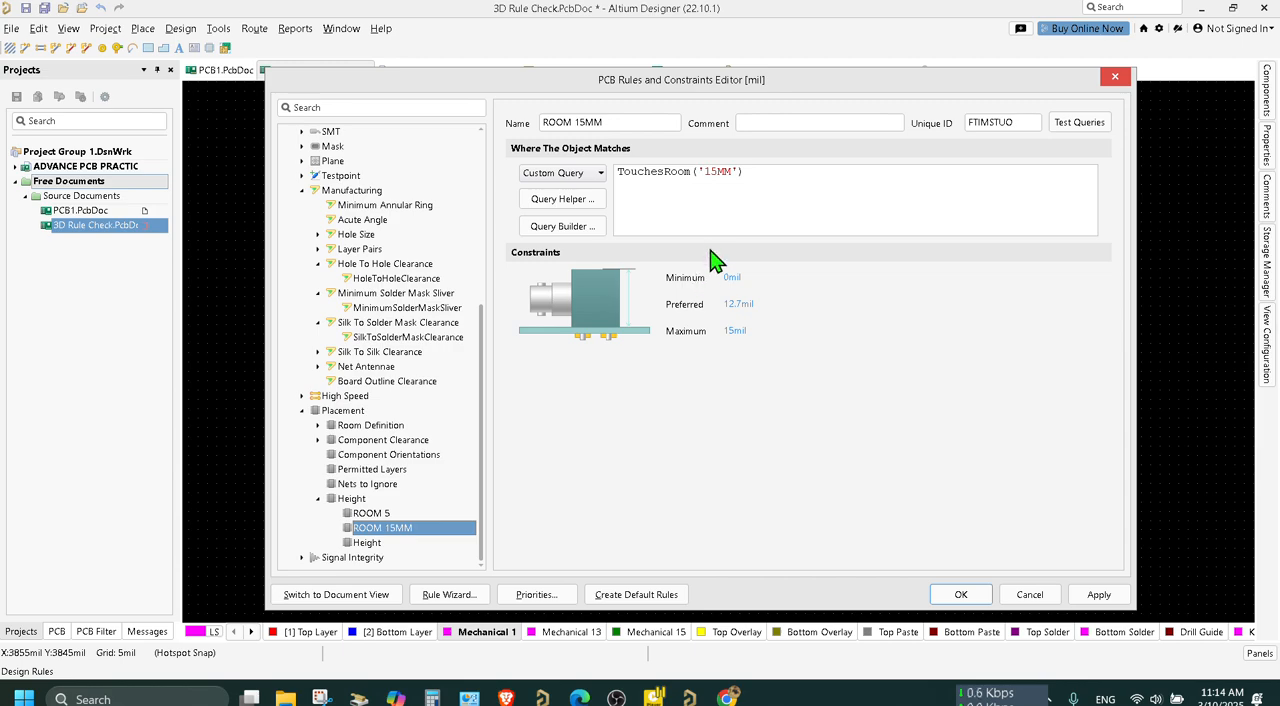
left_click(730, 331)
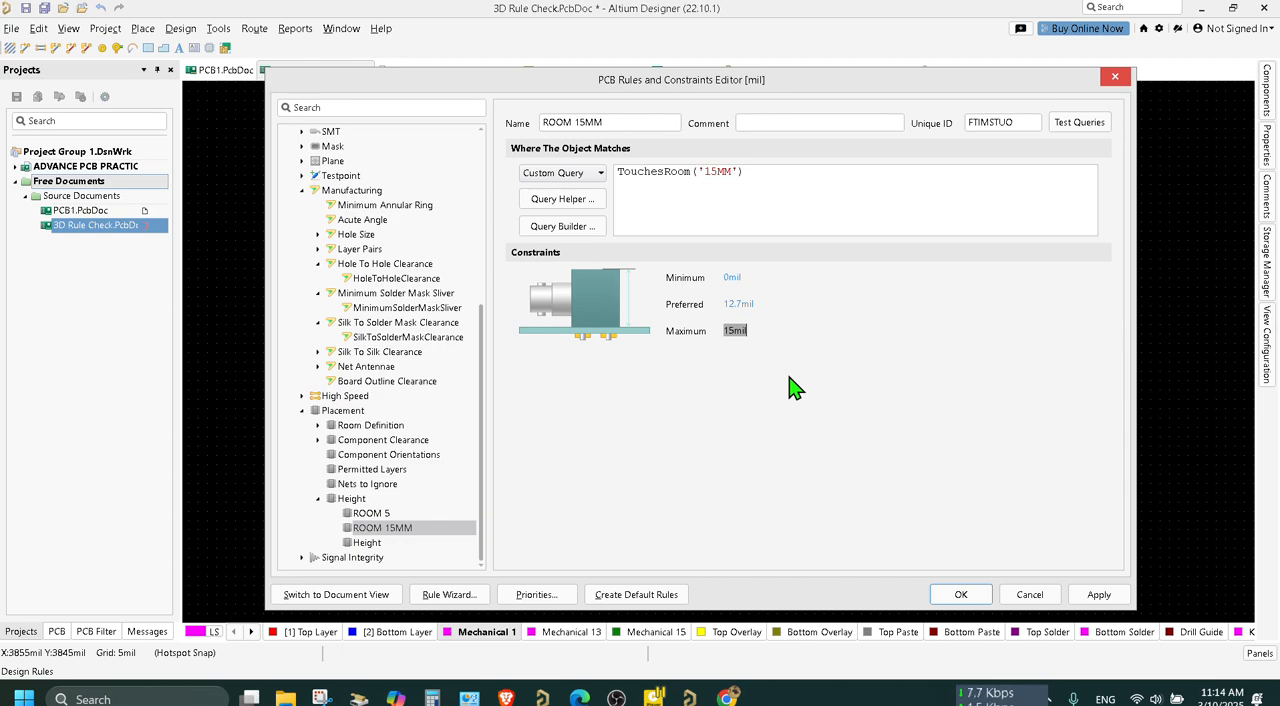
left_click(740, 304)
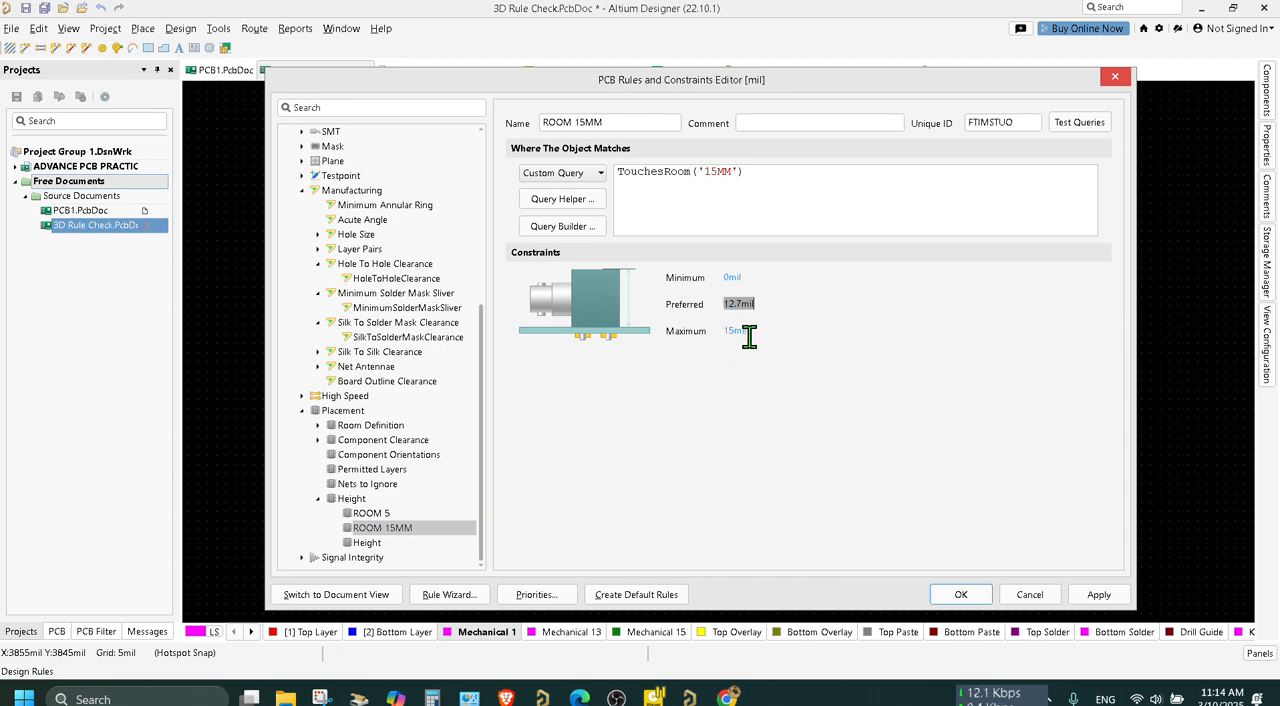
left_click(740, 307)
left_click(1099, 596)
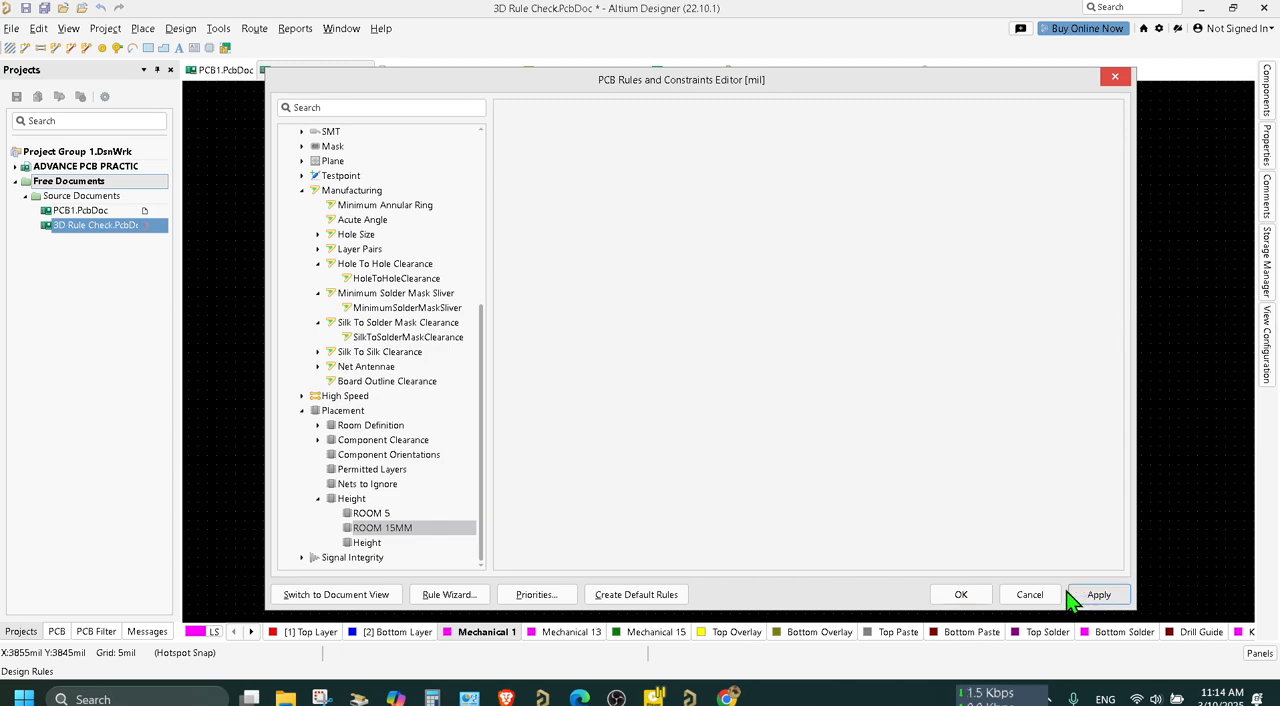
left_click(961, 596)
left_click(950, 400)
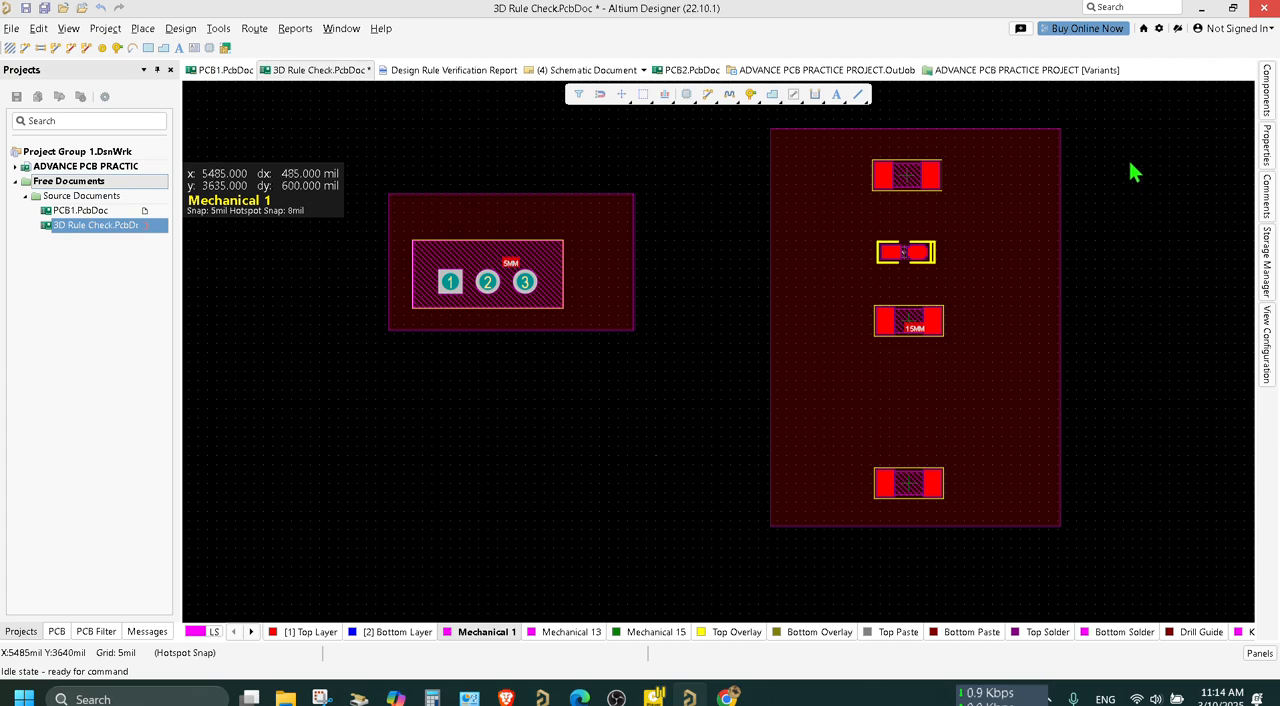
Try to move the three-pin component's 3D body out of the 5MM room, and undo each move.
left_click(477, 270)
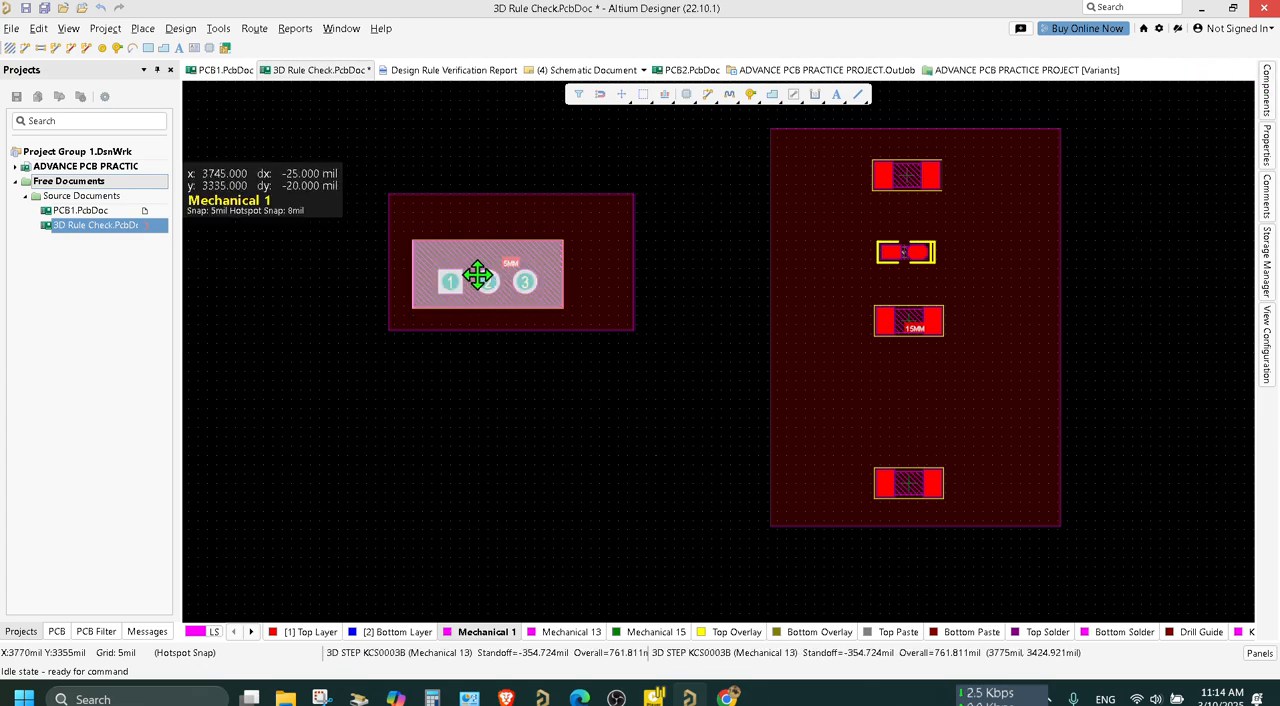
left_click_drag(479, 265, 895, 369)
mouse_move(897, 414)
left_mouse_down()
mouse_move(877, 403)
mouse_move(889, 394)
left_mouse_up()
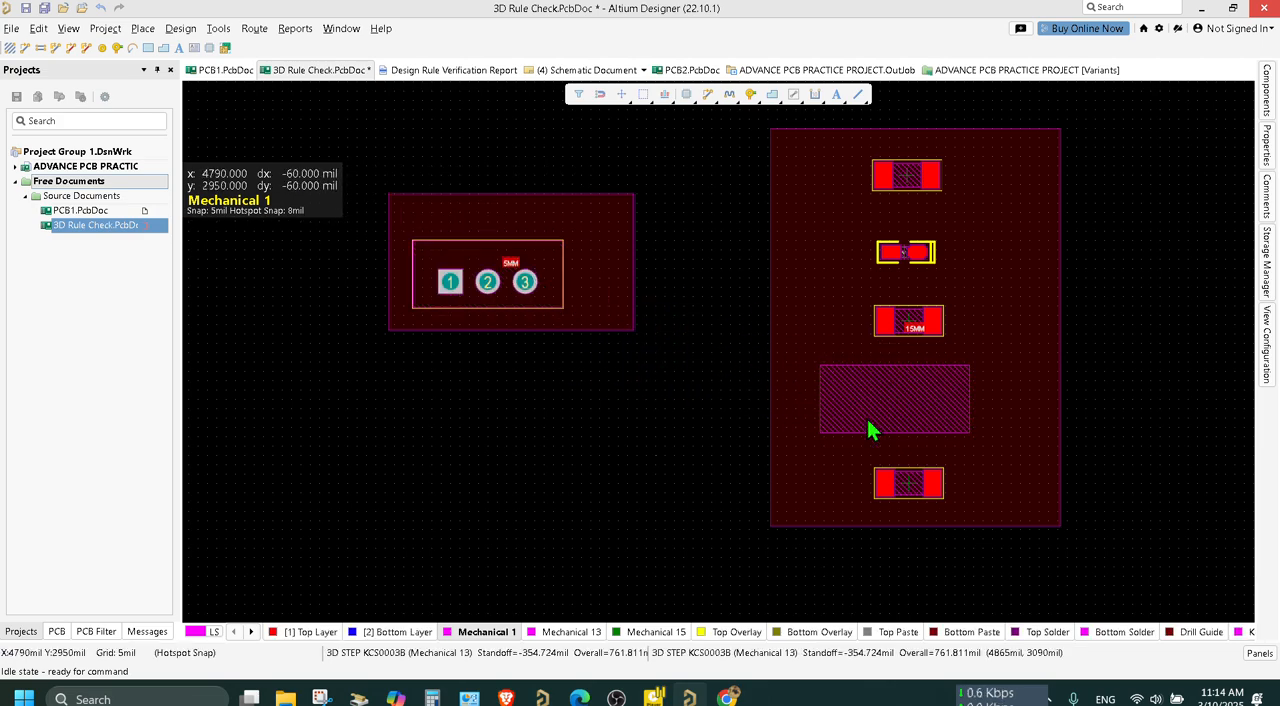
key("ctrl+z")
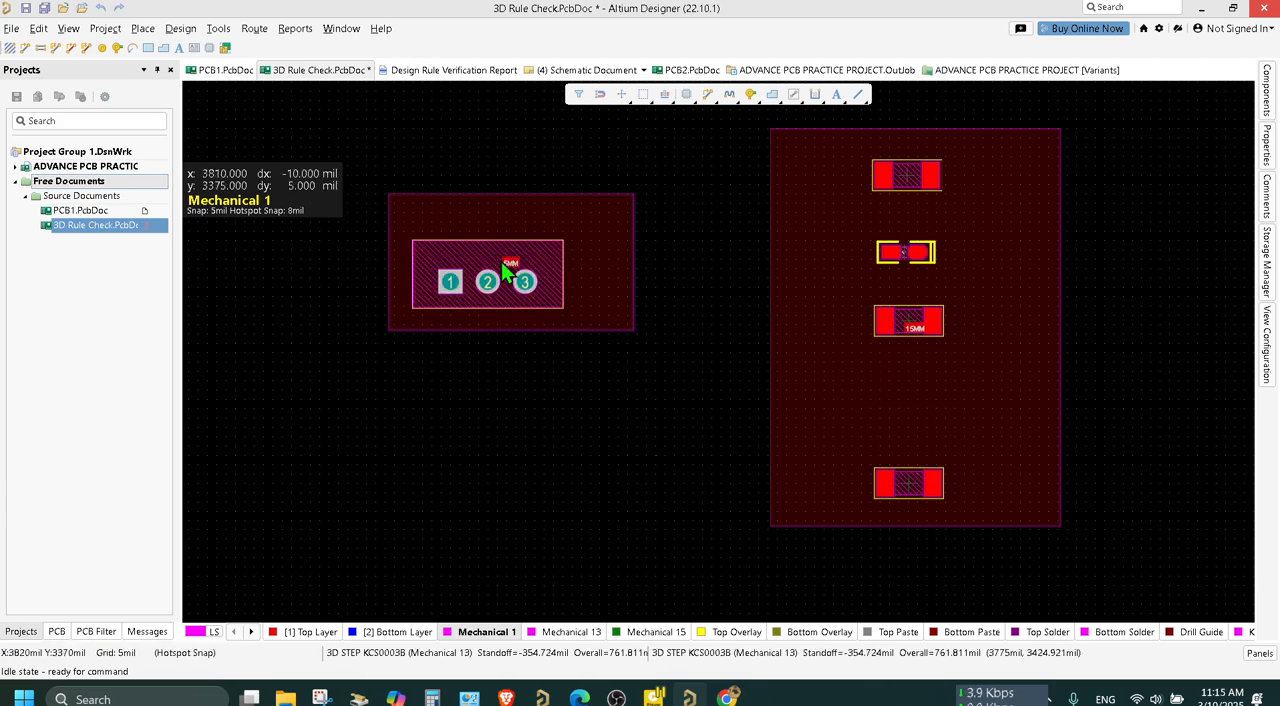
left_click_drag(480, 246, 587, 273)
key("ctrl+z")
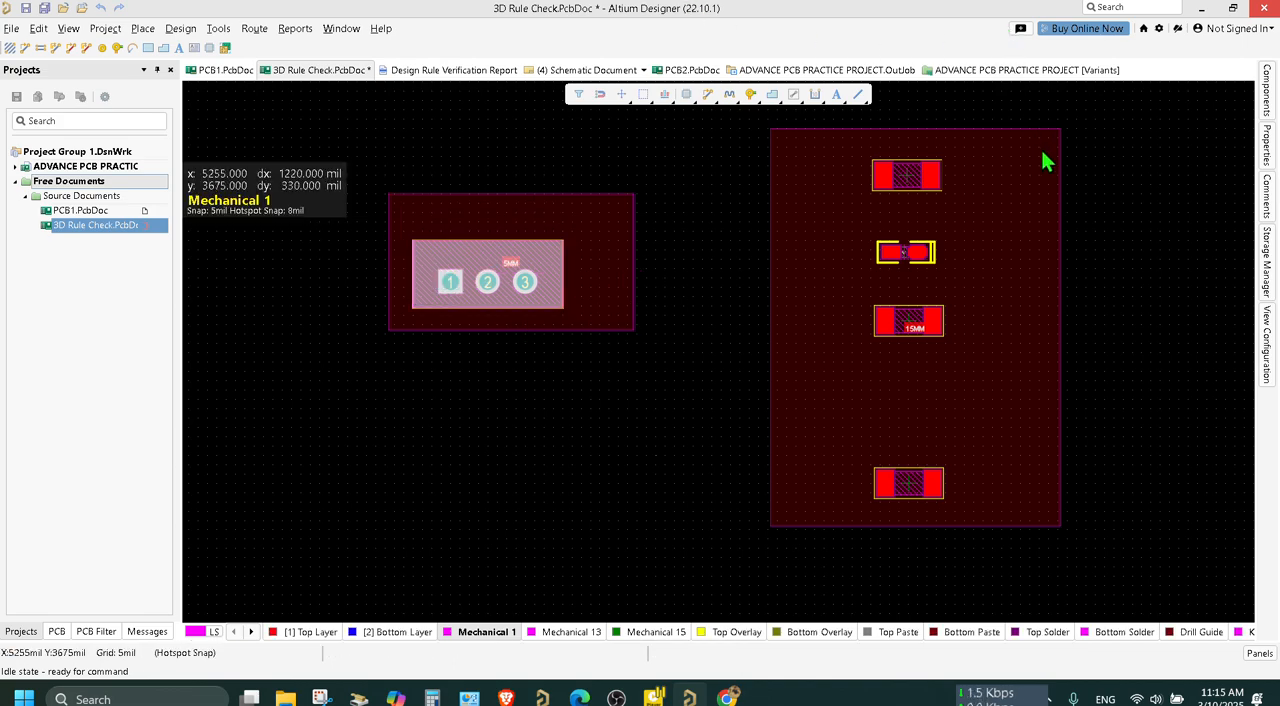
Place an LM317KCT from LESSON1.IntLib inside the 15MM room, between its two lowest components.
left_click(1266, 90)
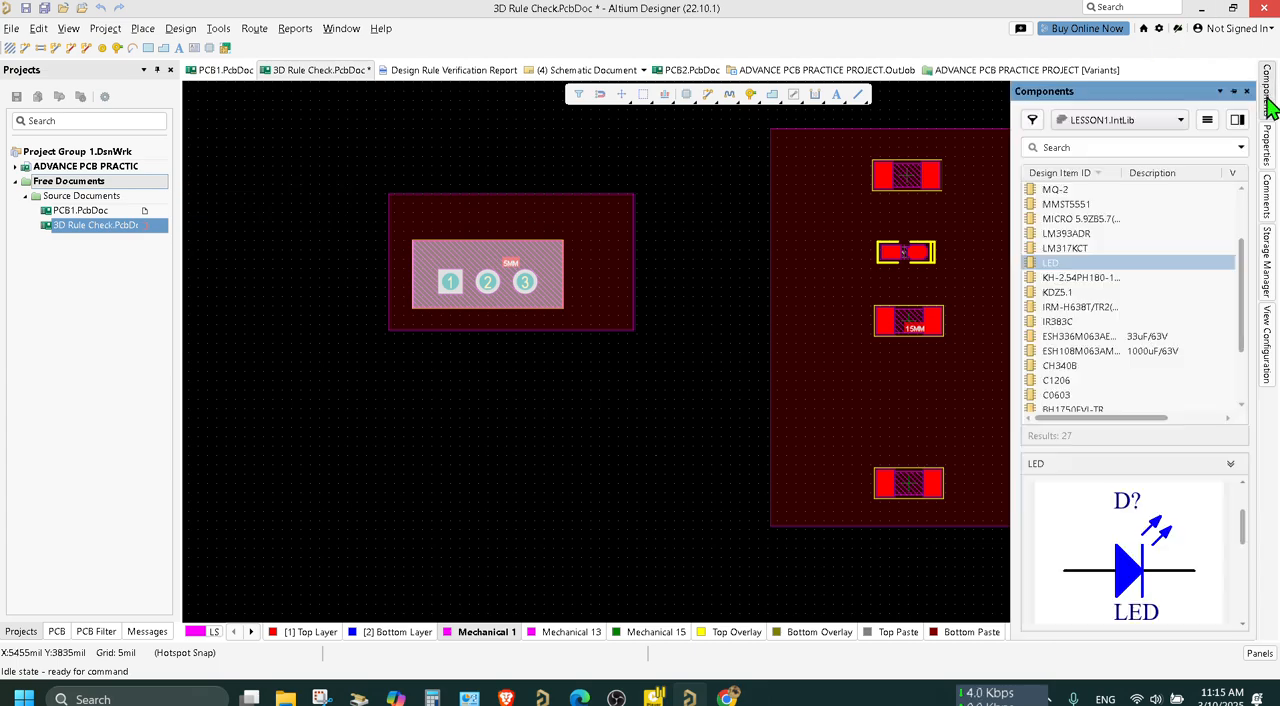
left_click(1066, 248)
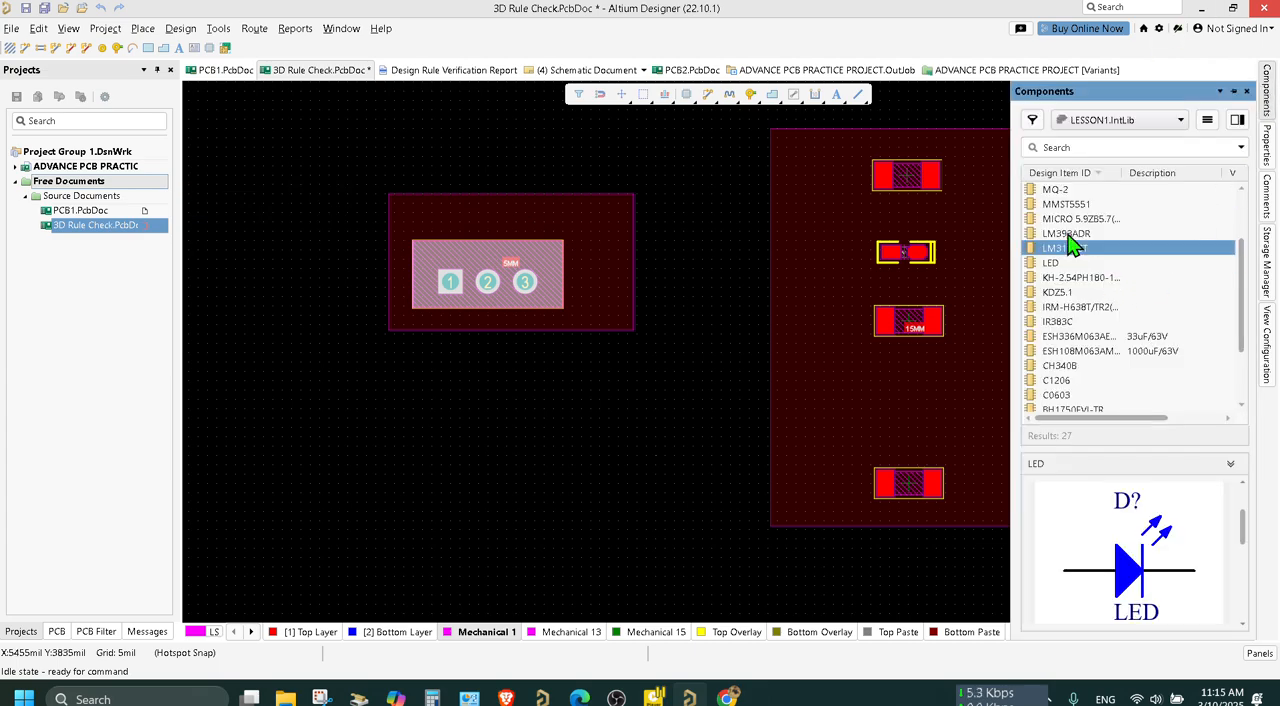
left_click(1066, 236)
left_click(1075, 250)
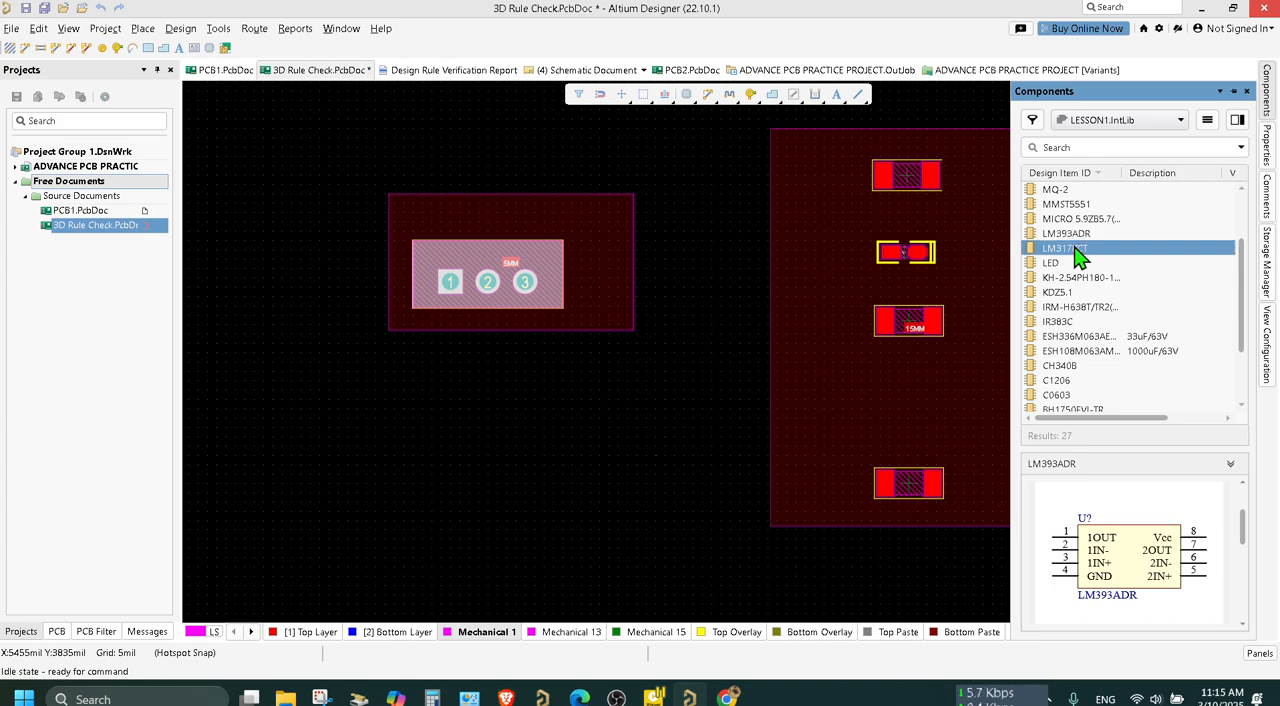
left_click_drag(1072, 252, 828, 432)
right_click(655, 438)
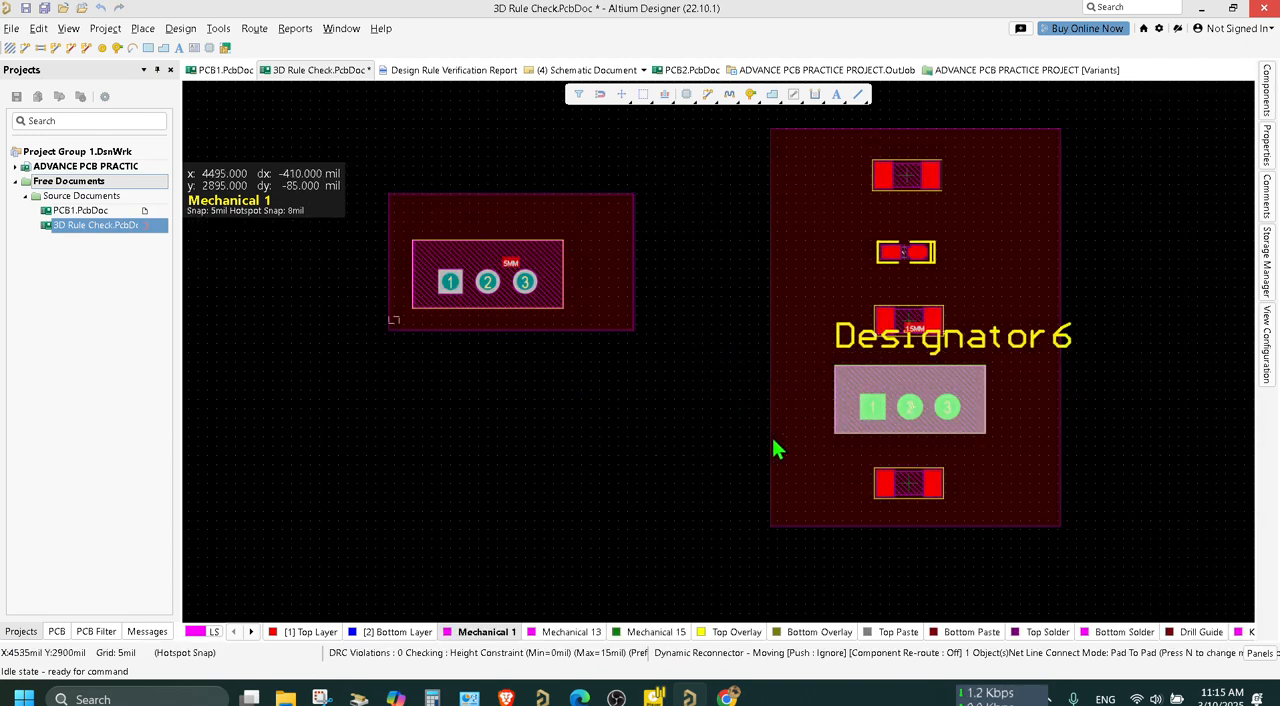
Explode the placed LM317KCT into free primitives, confirm the conversion and save the board document.
left_click(924, 383)
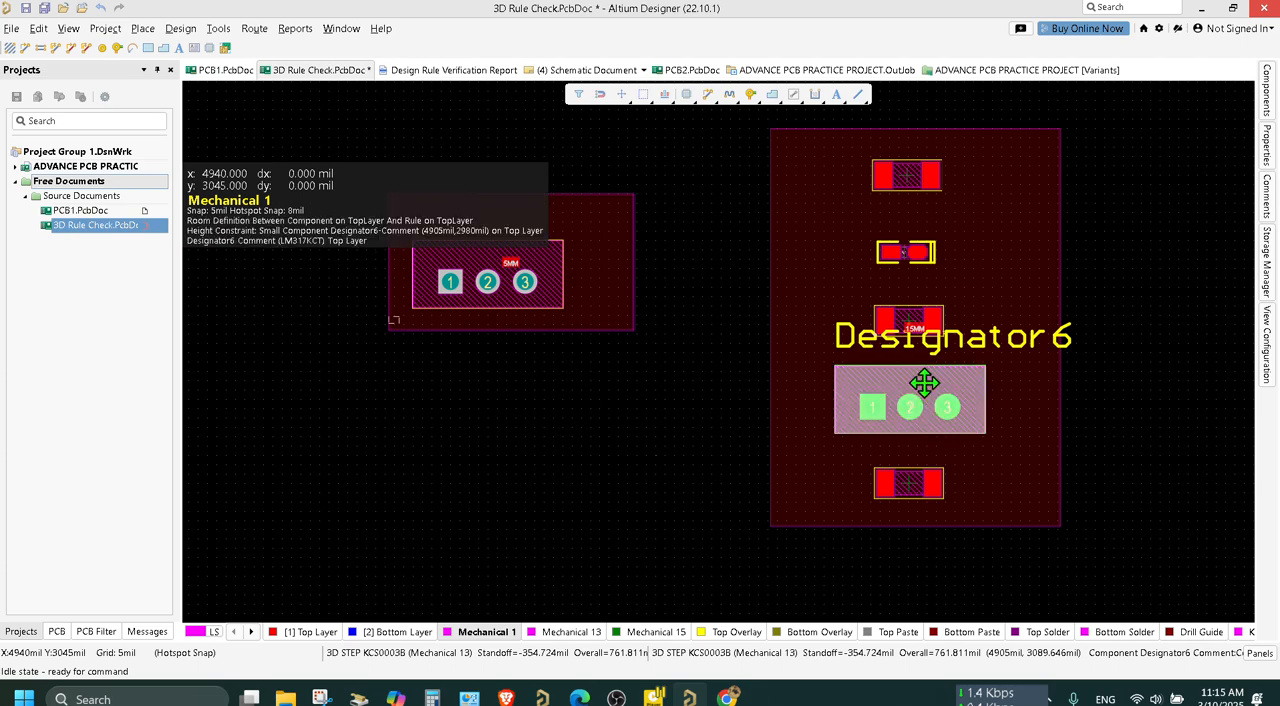
right_click(924, 386)
mouse_move(1075, 402)
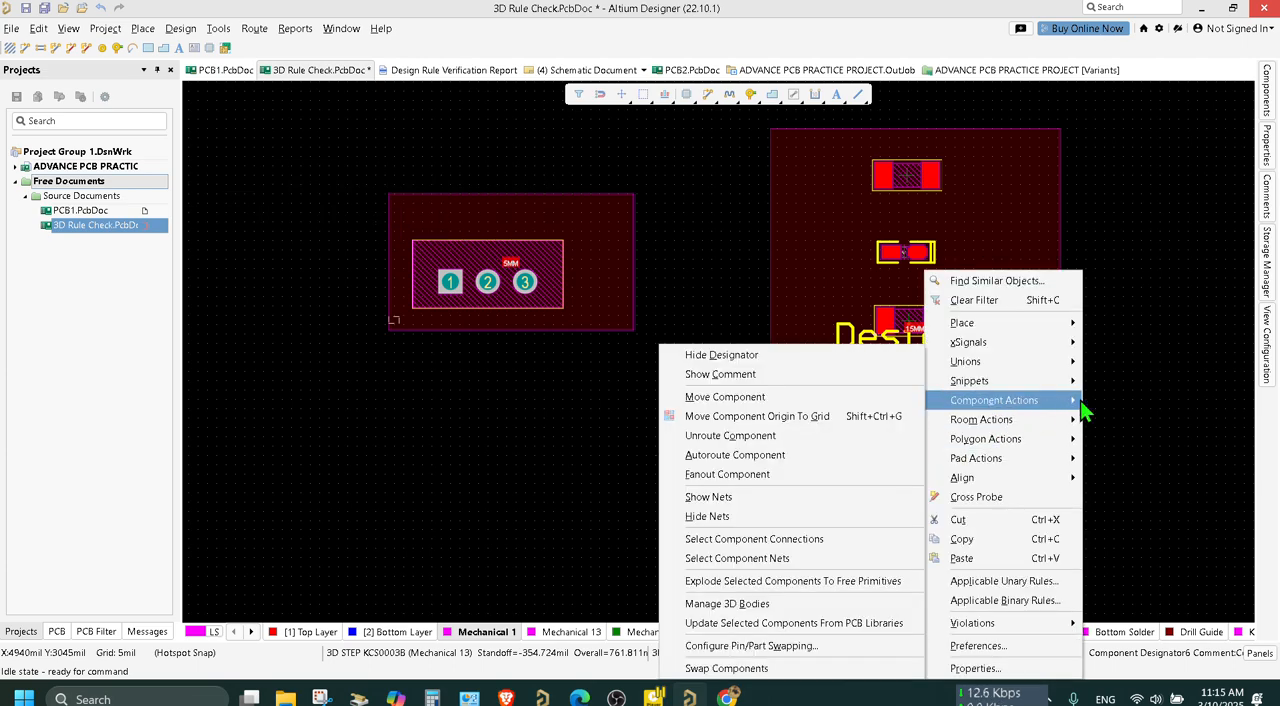
left_click(790, 581)
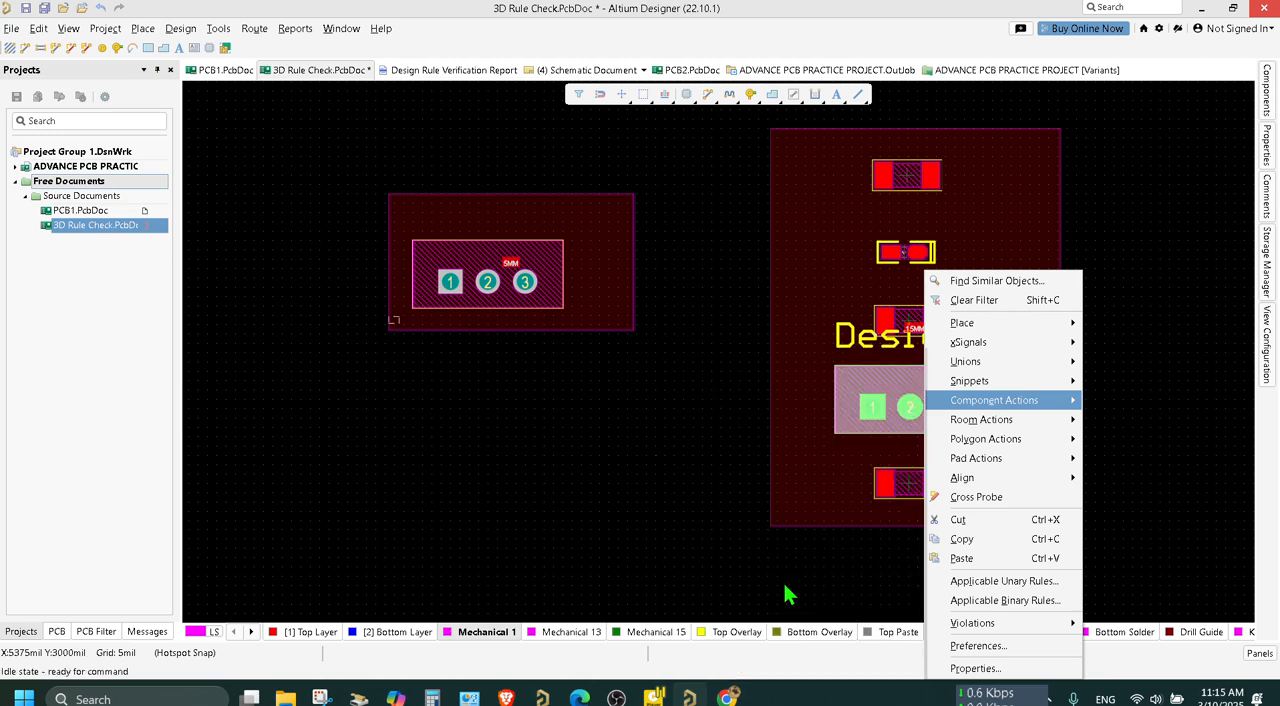
left_click(686, 380)
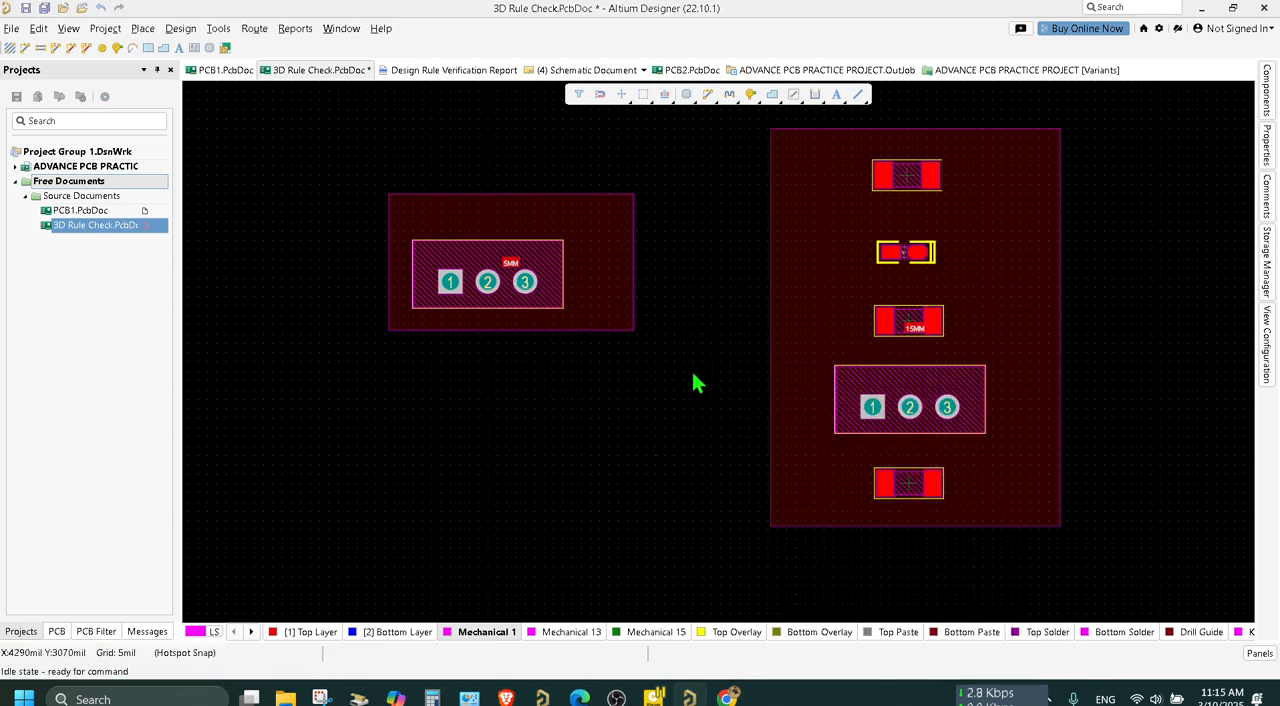
key("ctrl+s")
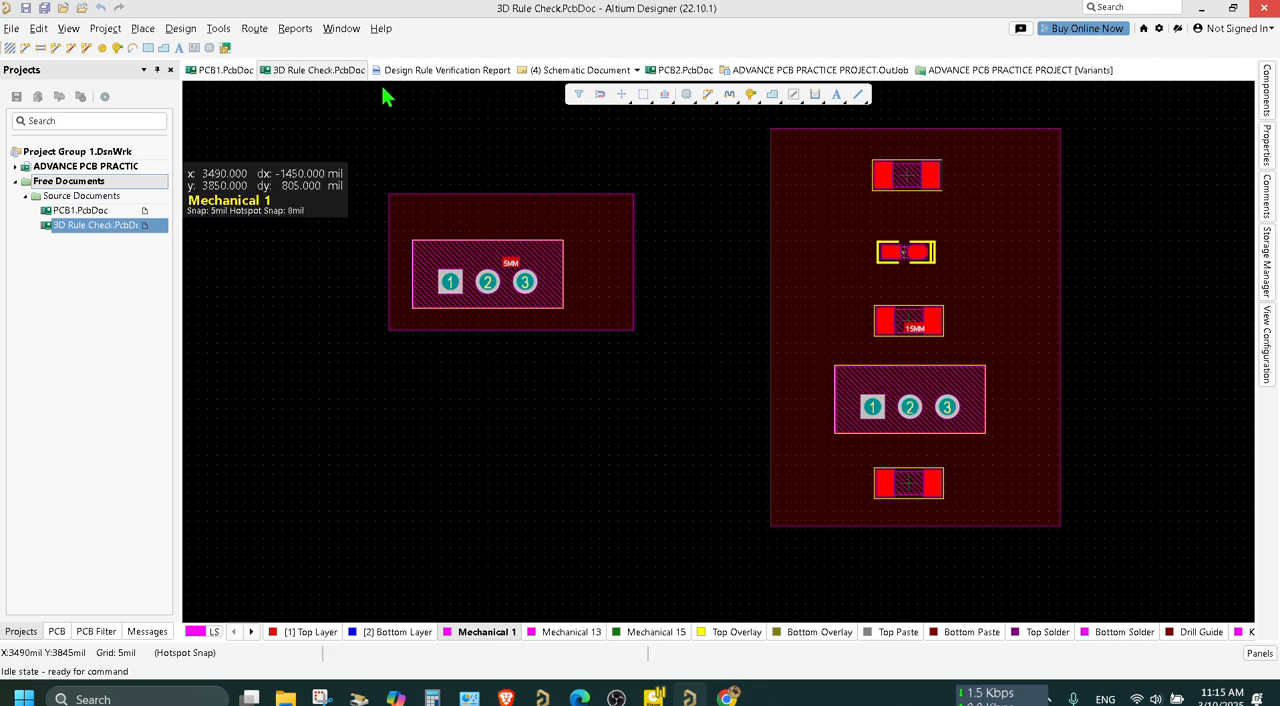
Run the design rule check on the board and review the room and height constraint results in the report.
left_click(218, 29)
left_click(255, 48)
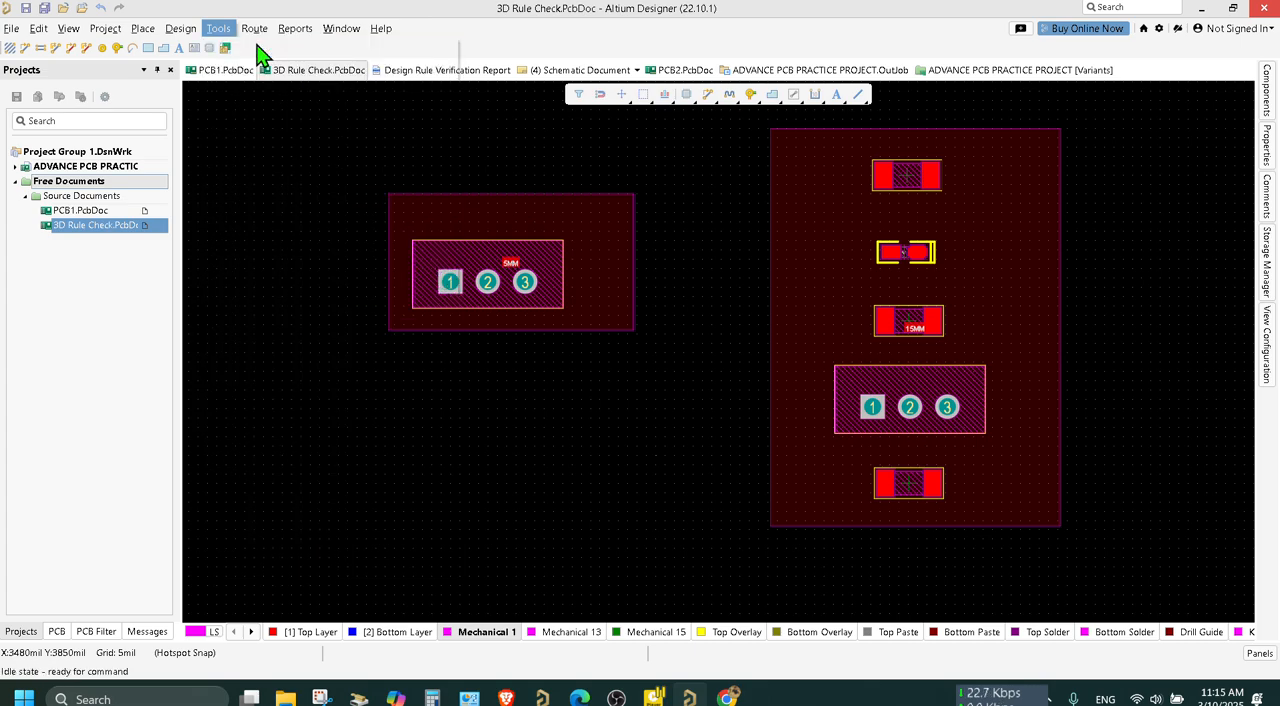
left_click(385, 614)
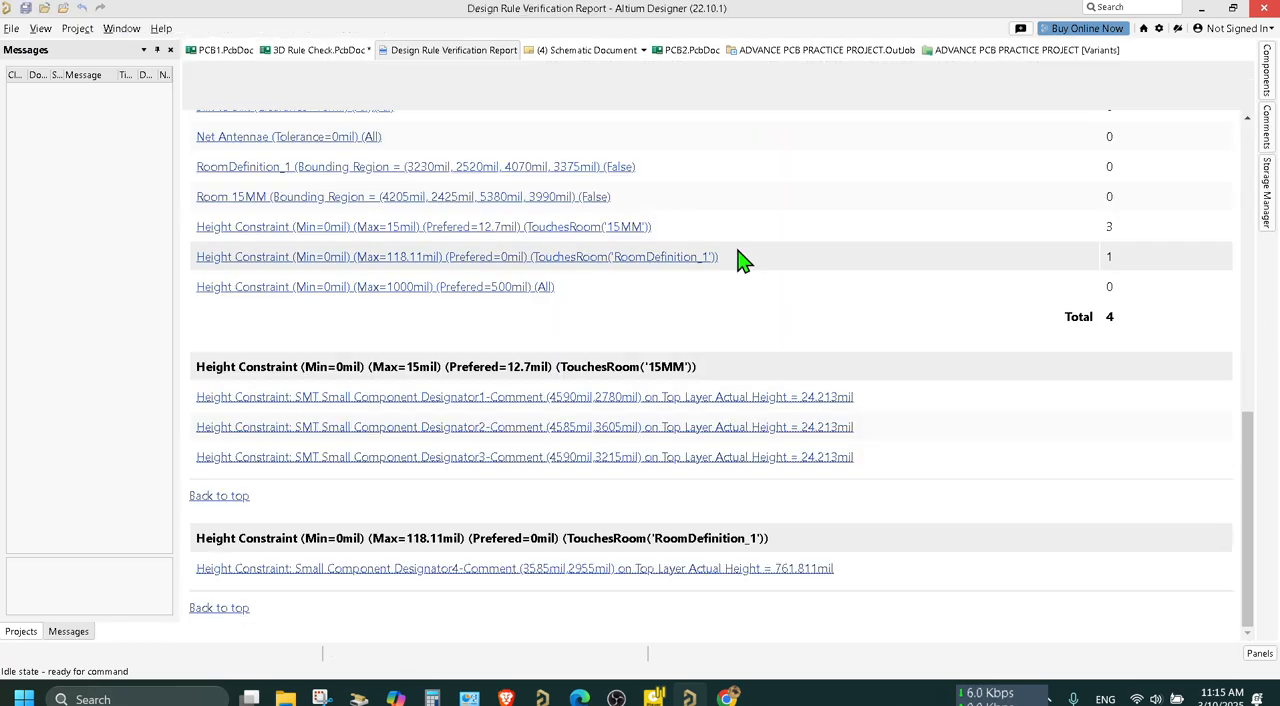
scroll(740, 262, "down", 5)
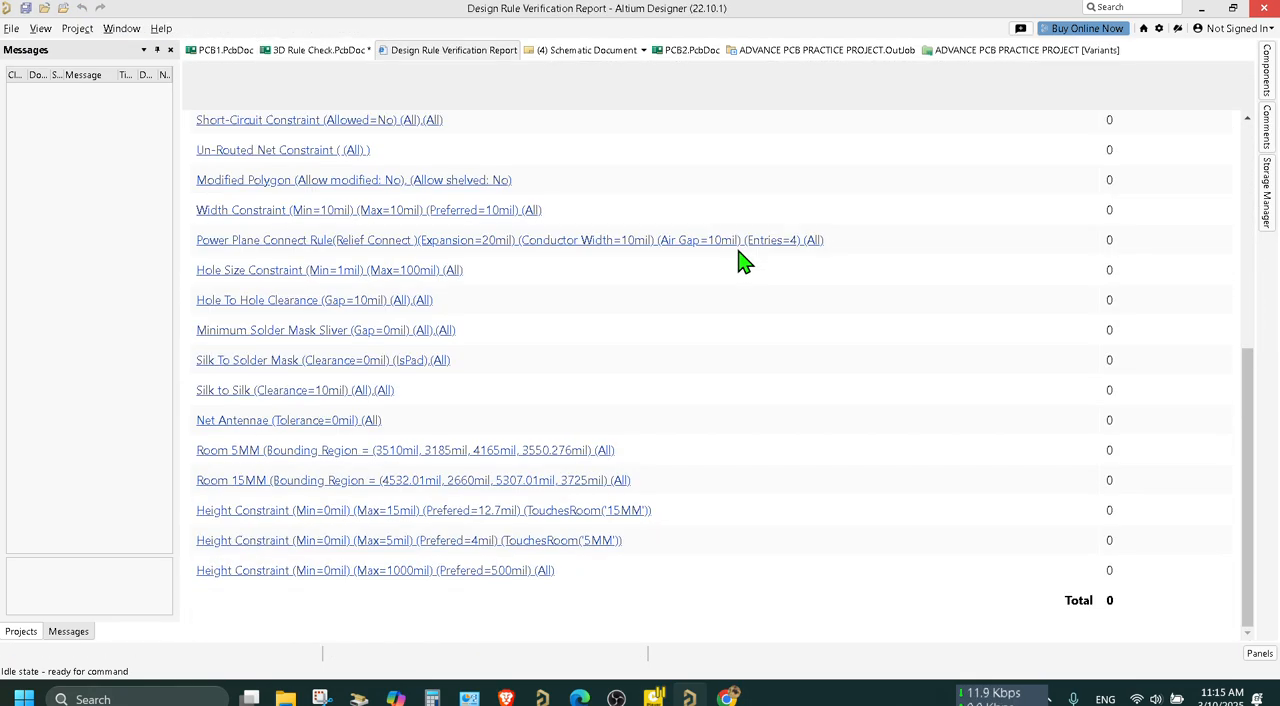
Close the Design Rule Verification Report and save the 3D Rule Check board document.
right_click(447, 57)
left_click(459, 67)
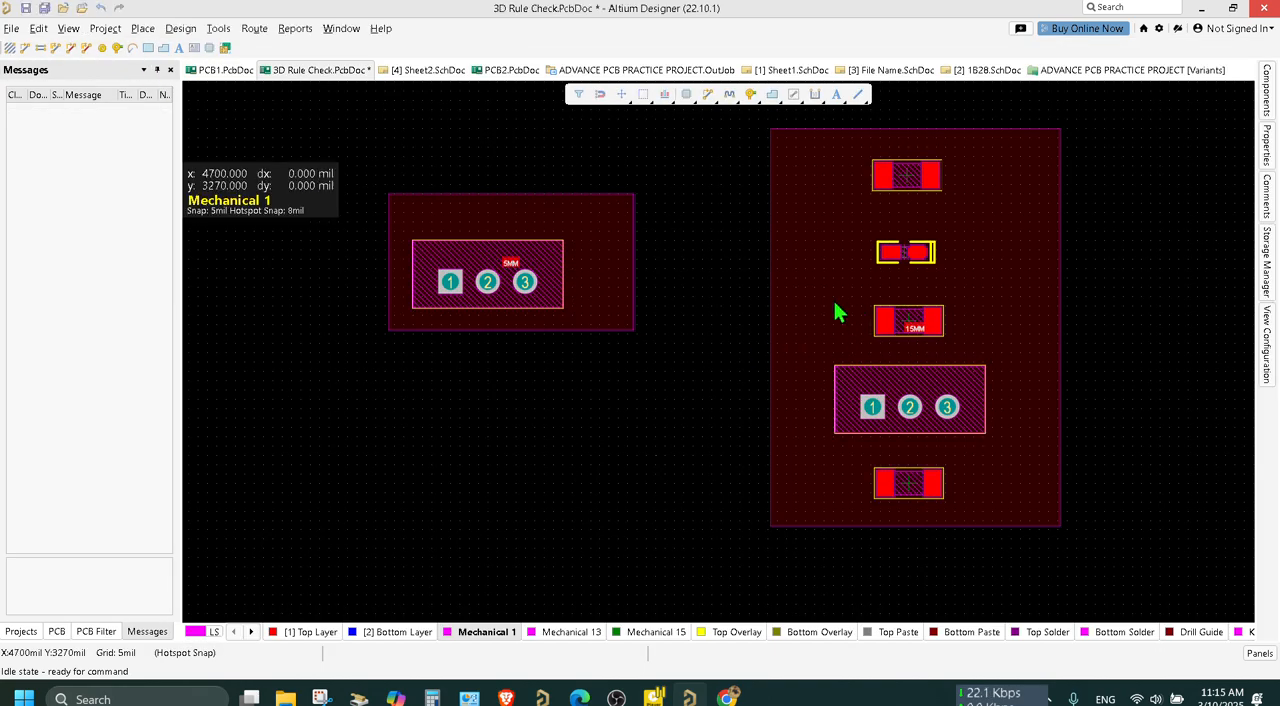
left_click(838, 313)
key("ctrl+s")
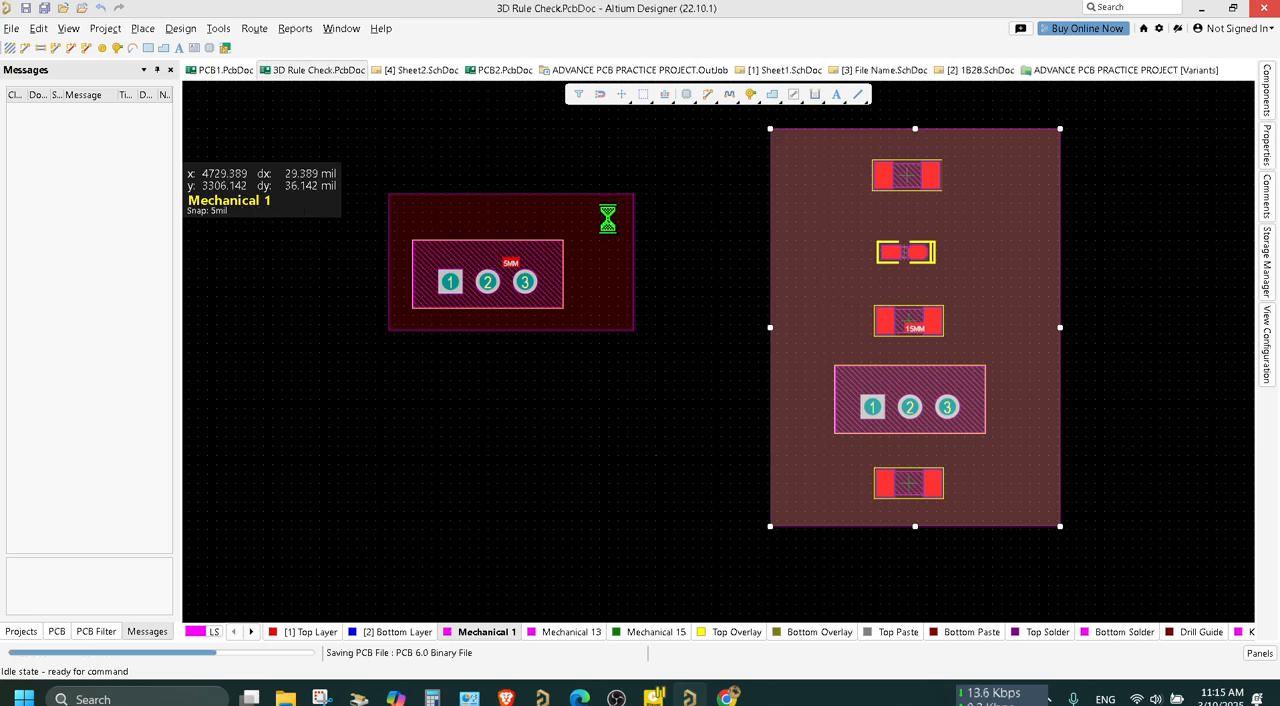
left_click(400, 143)
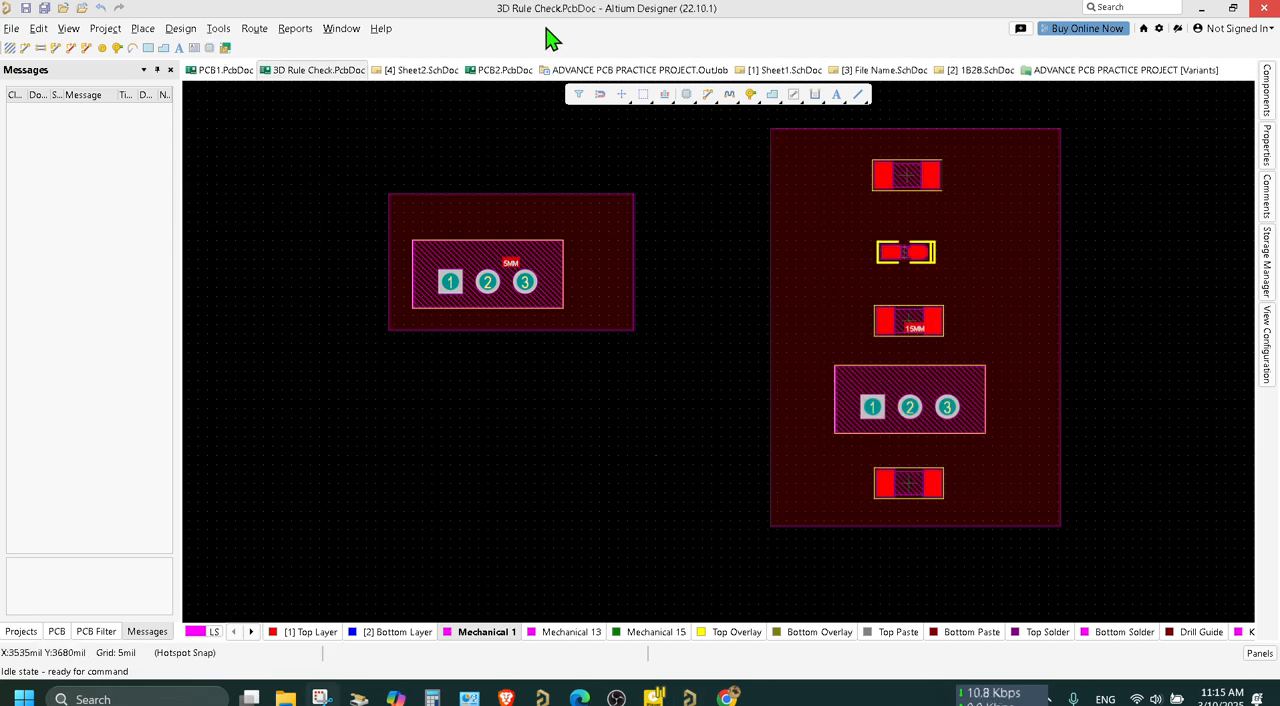
Open the board's design rules, filter them by COMPONENT and display the existing ComponentClearance placement rule.
left_click(180, 30)
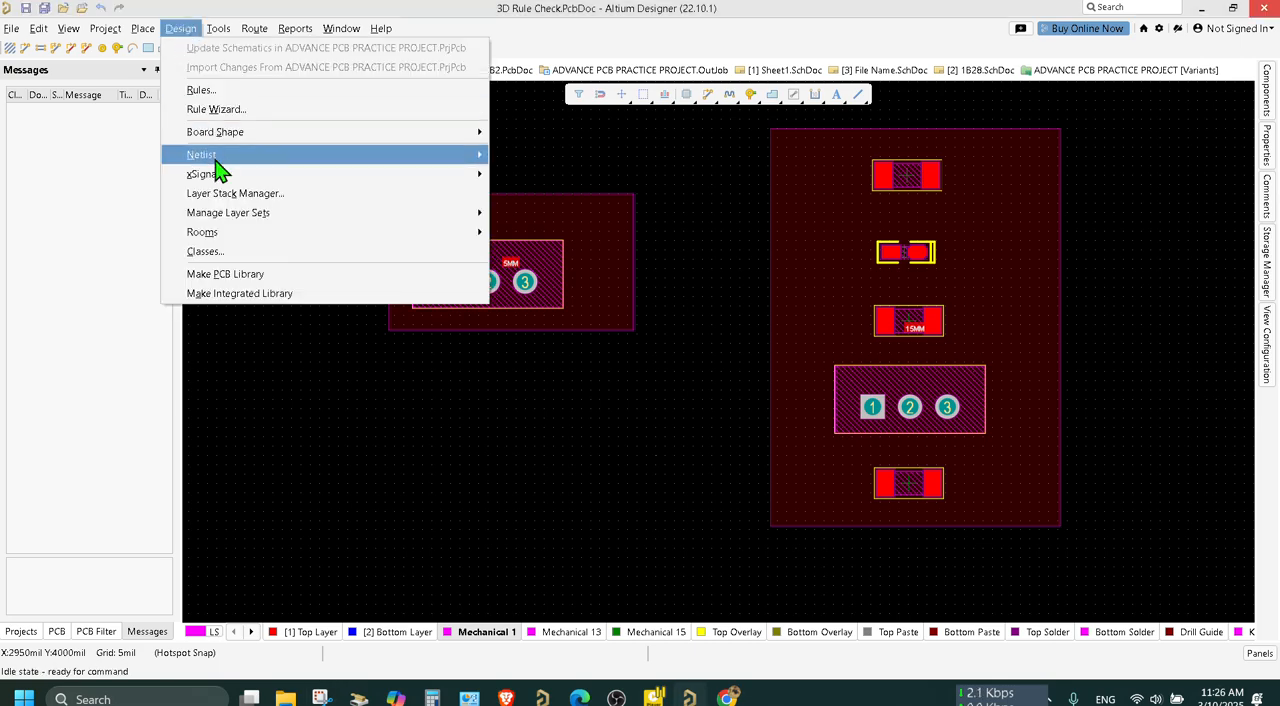
left_click(222, 92)
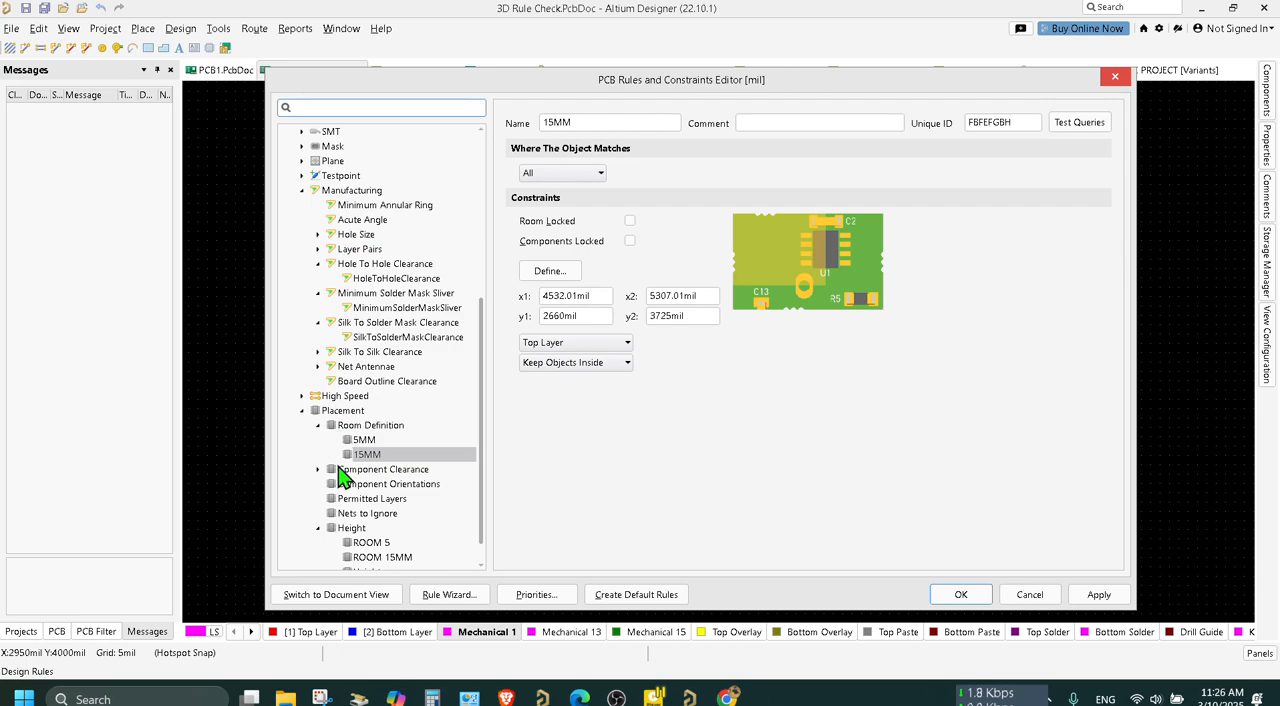
scroll(334, 410, "up", 1)
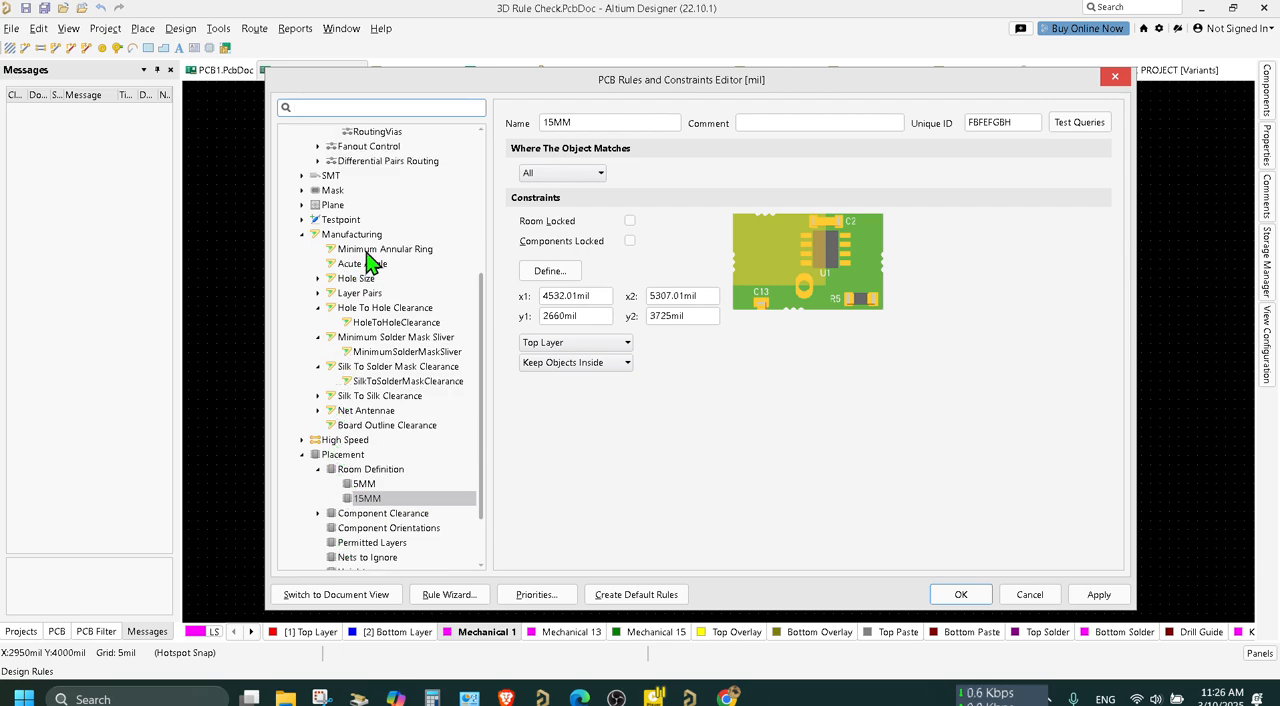
scroll(366, 258, "up", 5)
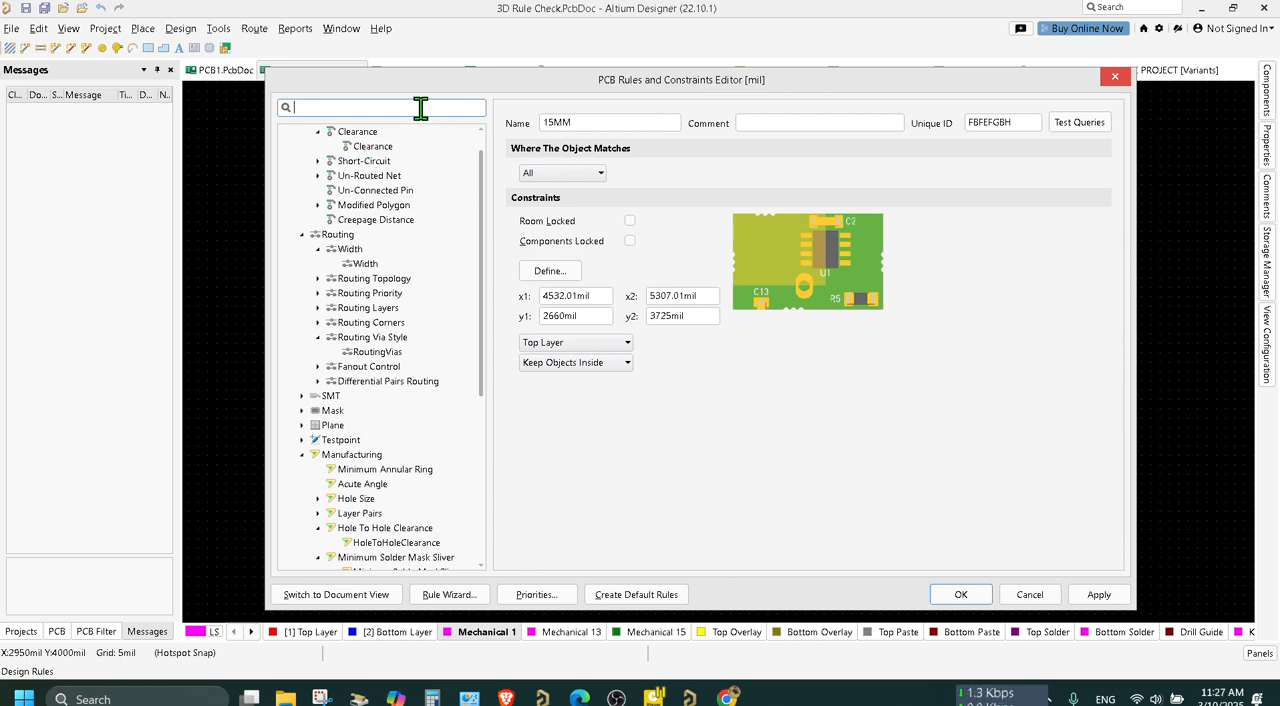
type("PONENT")
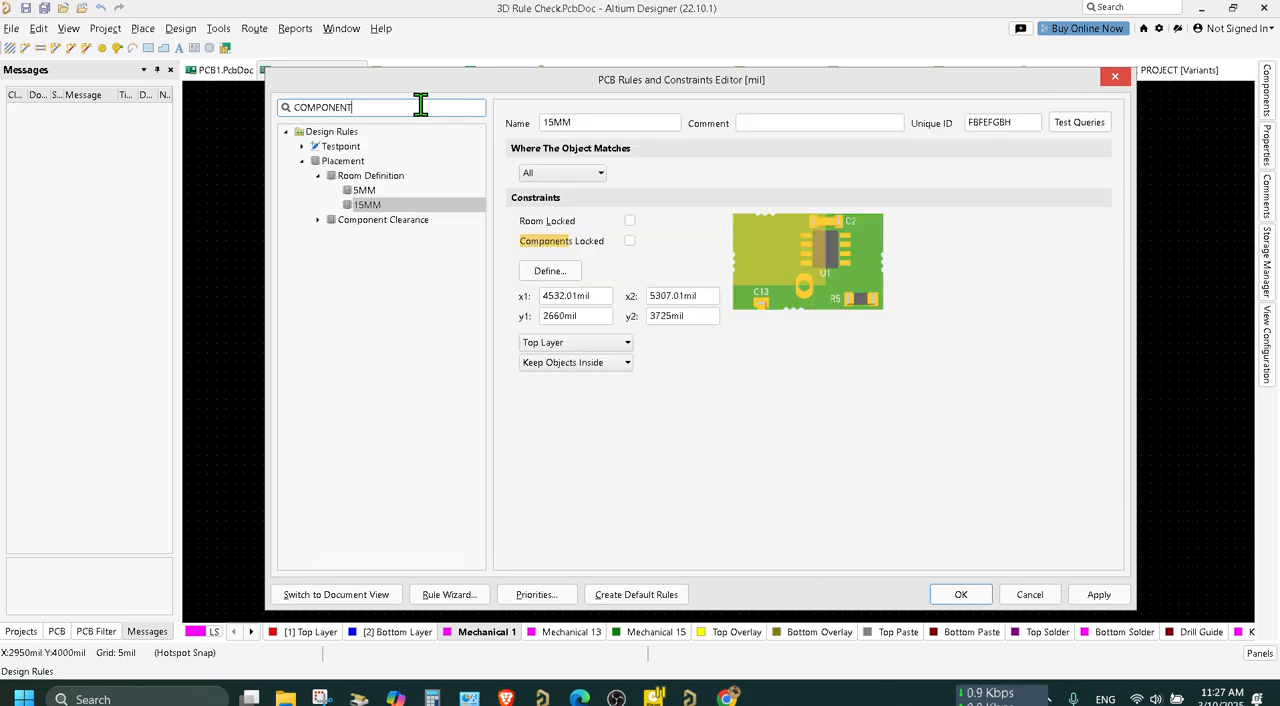
left_click(362, 224)
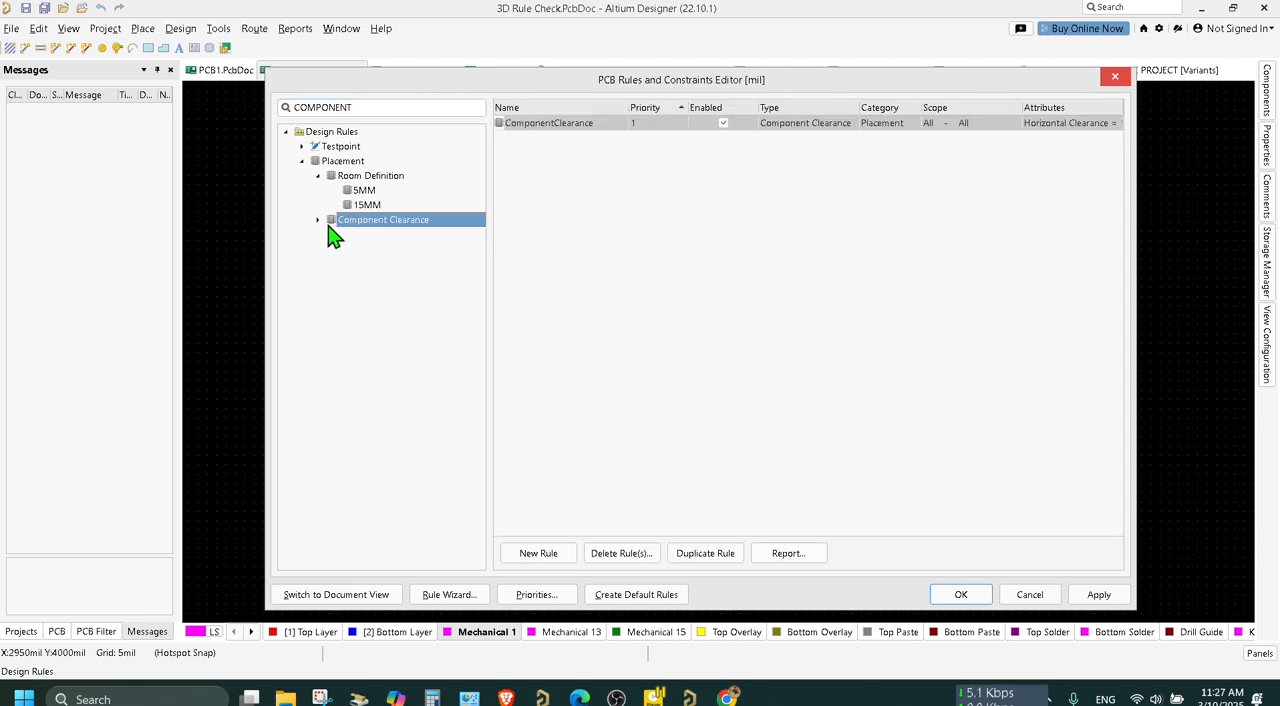
left_click(327, 224)
left_click(400, 236)
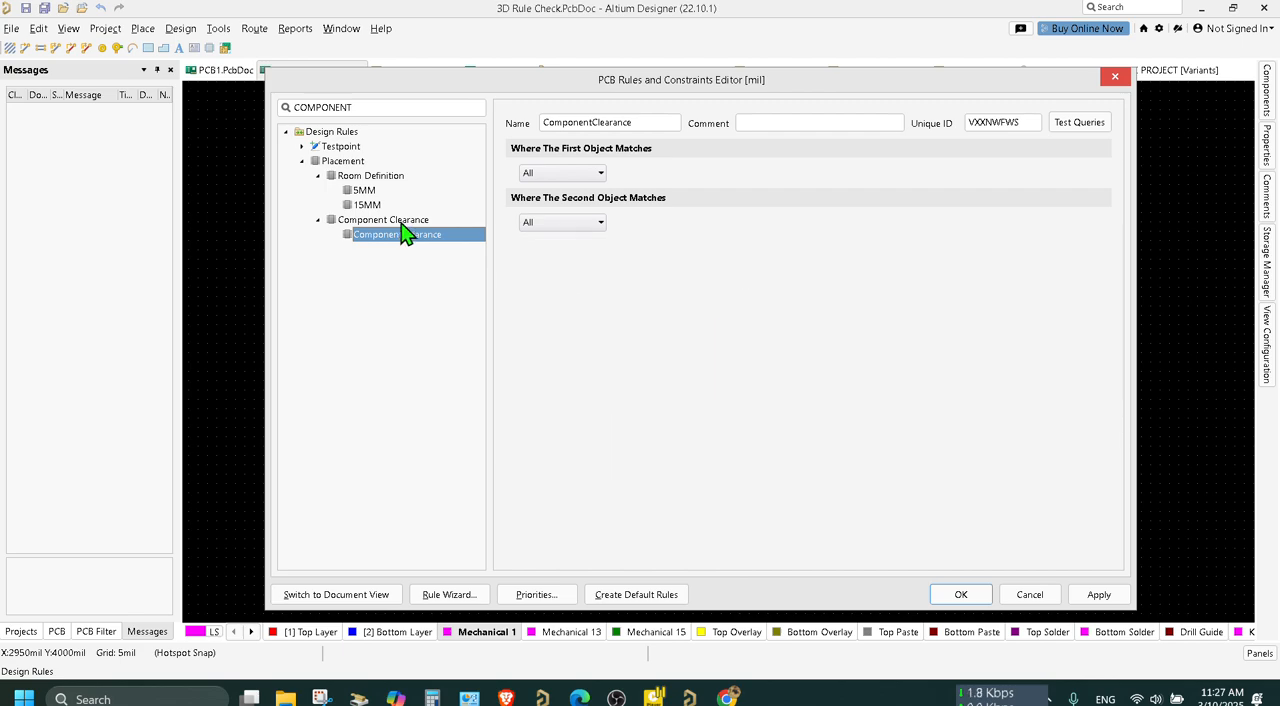
Add a new Component Clearance rule and try its Infinite vertical clearance mode before setting the mode back to Specified.
right_click(414, 221)
left_click(432, 230)
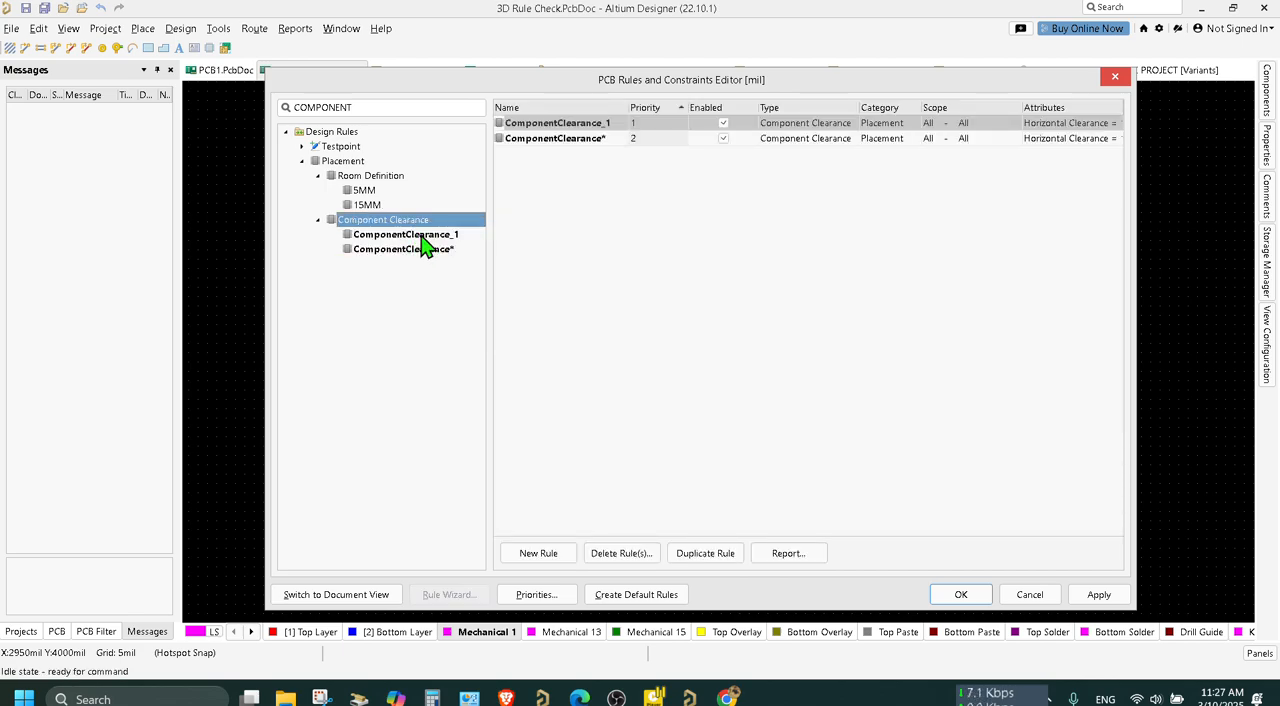
left_click(421, 236)
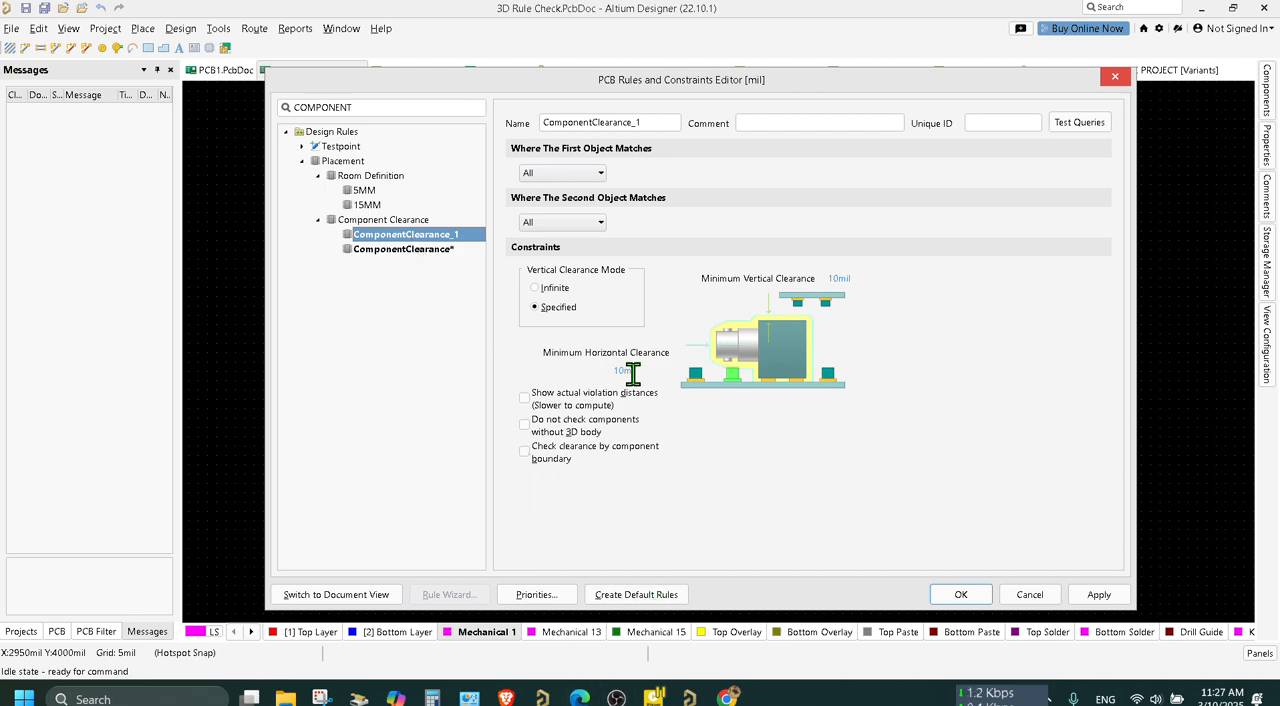
left_click(548, 289)
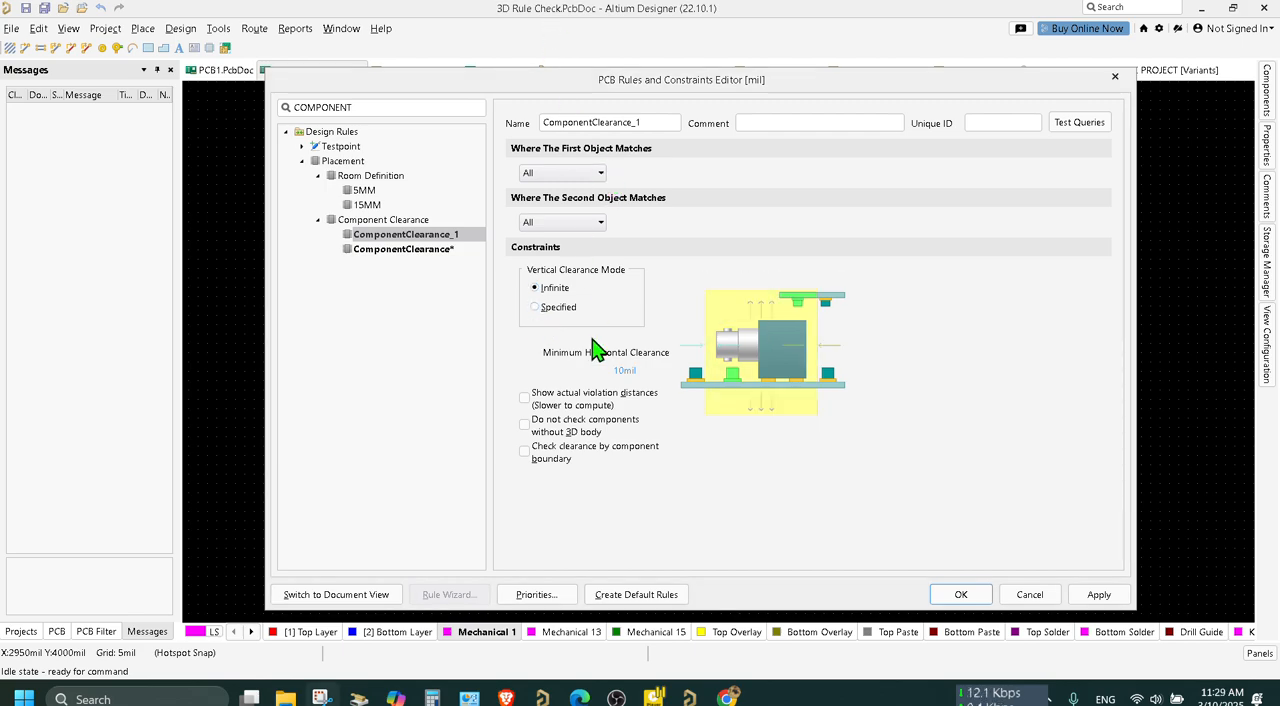
left_click(561, 313)
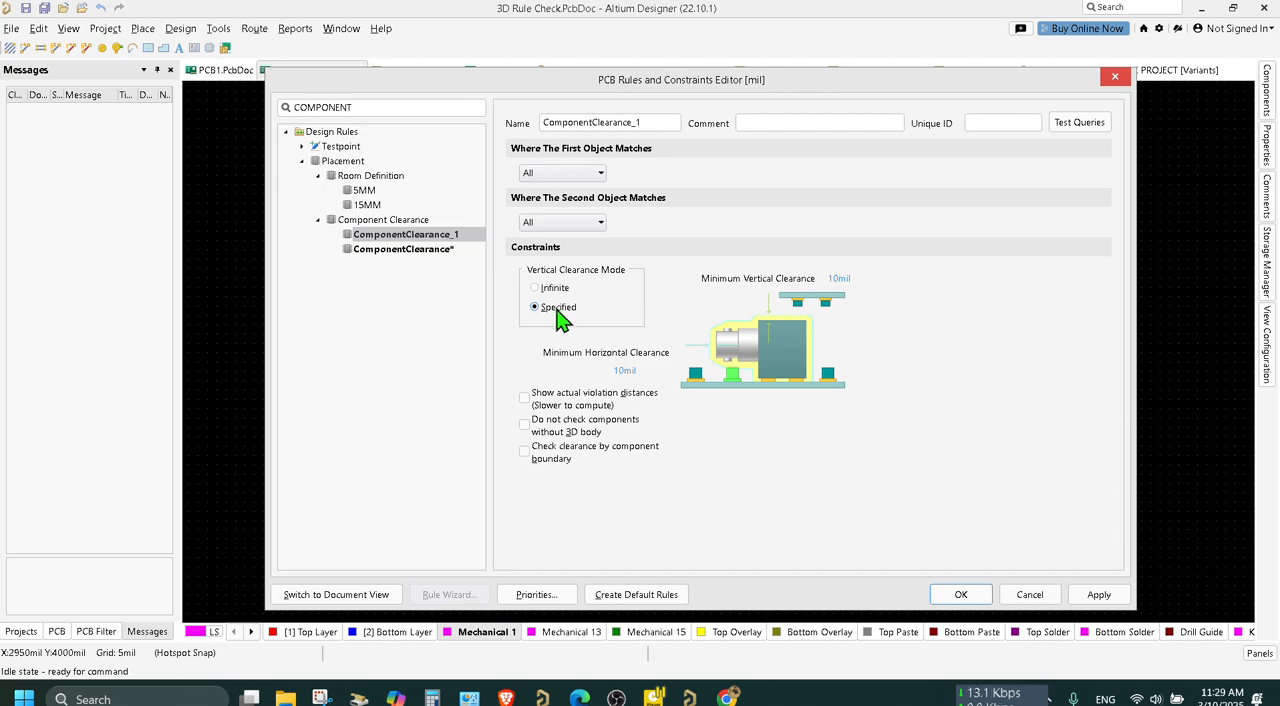